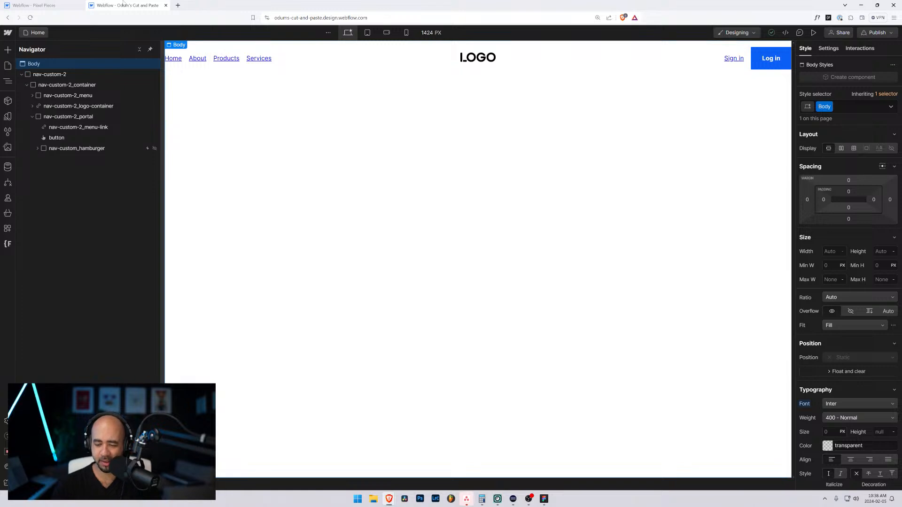
- Enlarge the interface and select the container holding the menu, logo and portal links
key("ctrl+plus")
key("ctrl+plus")
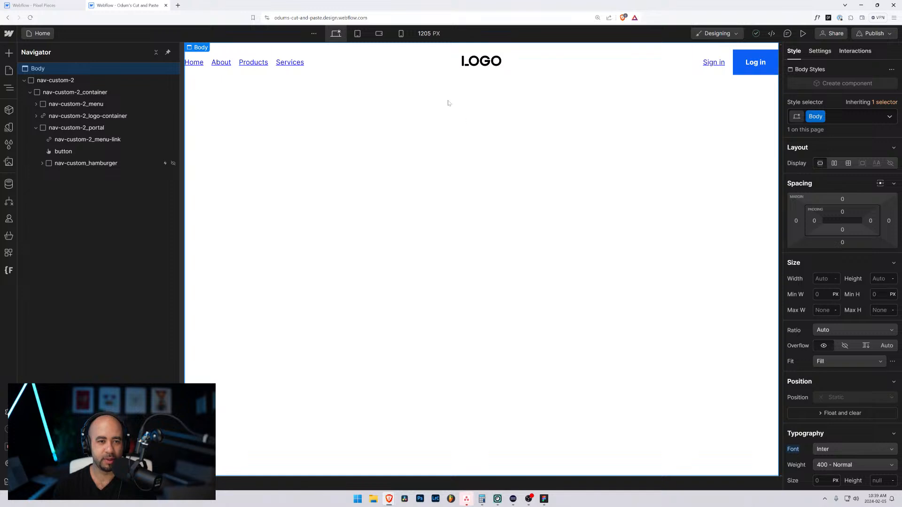
left_click(452, 65)
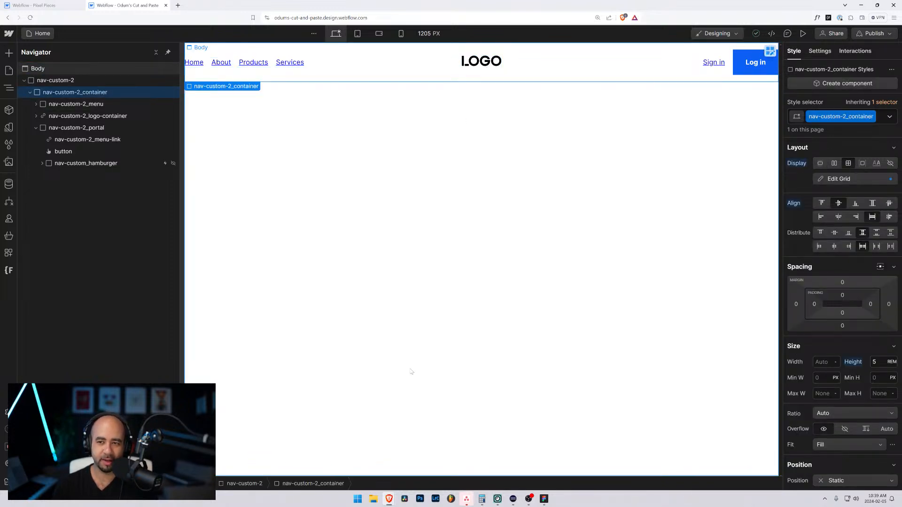
- Open the Piixel Pieces website (piixelpieces.com) in a new browser tab
left_click(29, 4)
left_click(178, 5)
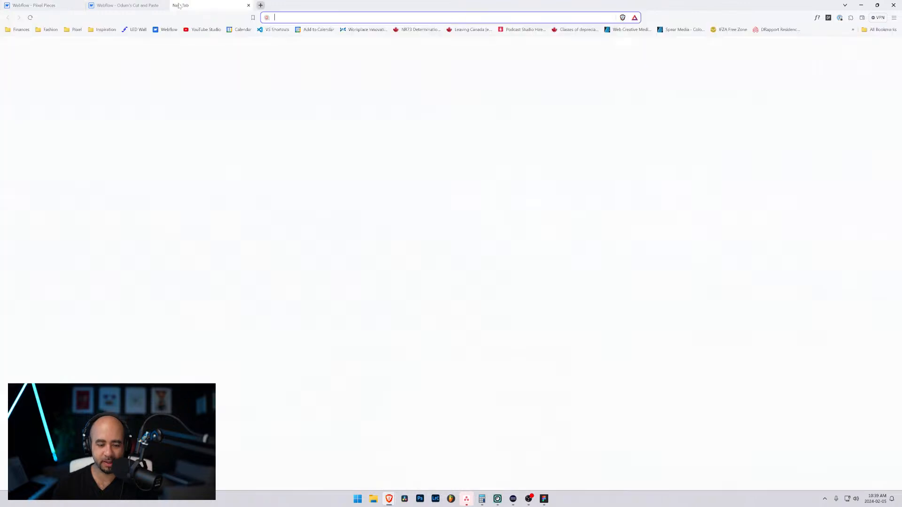
type("piixel.ca")
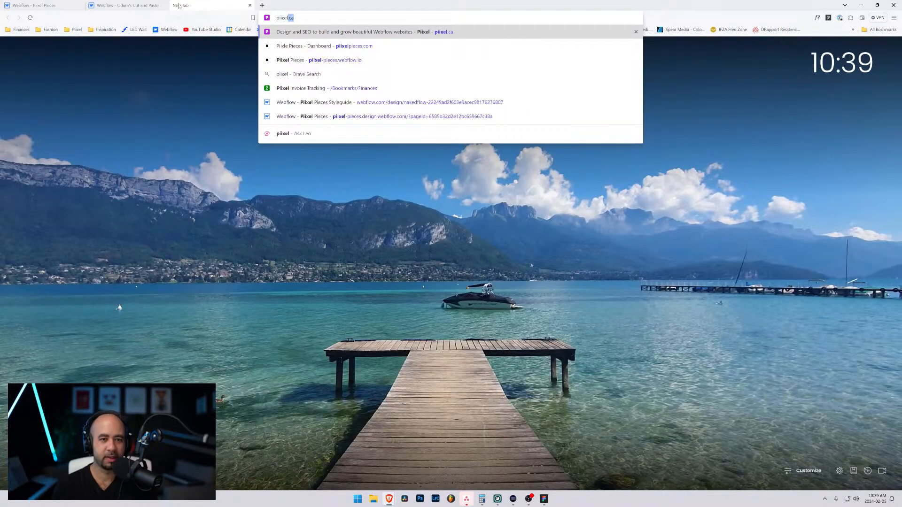
key("Down")
key("Return")
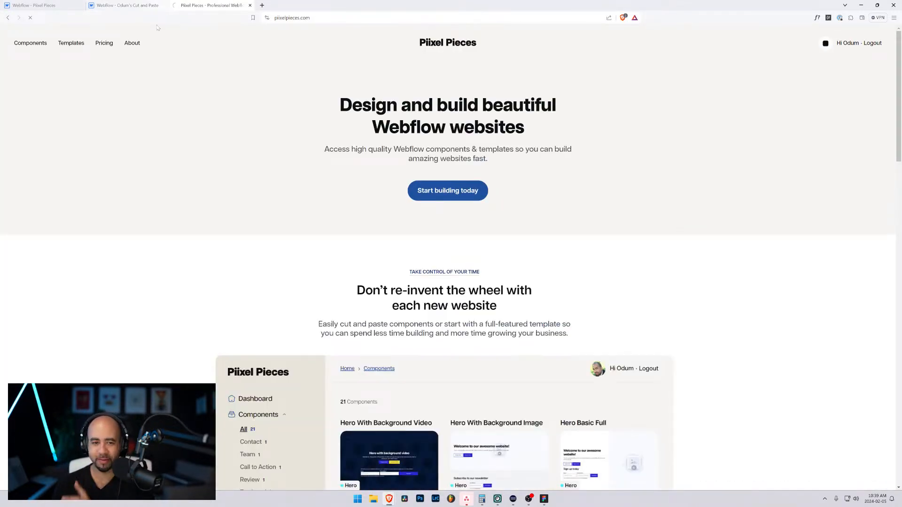
- Browse the website's Navigation components and view the Navigation Basic component
left_click(33, 43)
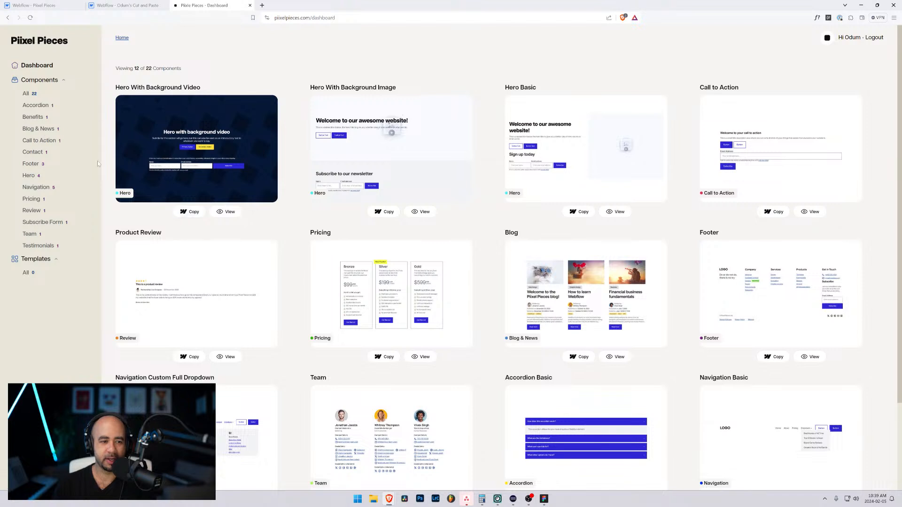
left_click(35, 187)
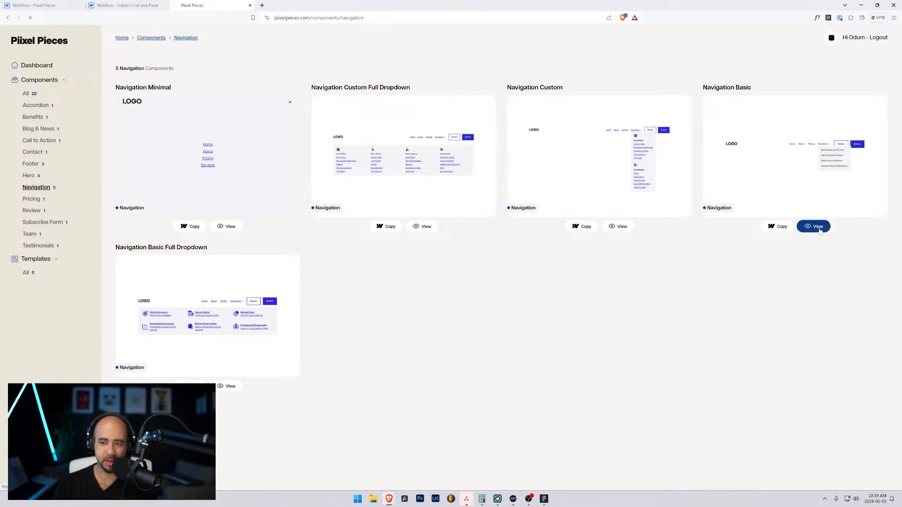
left_click(814, 226)
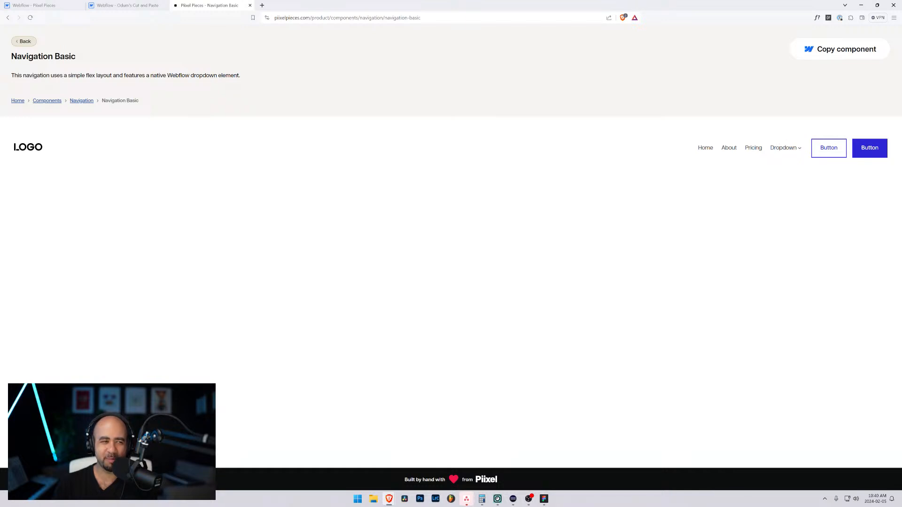
double_click(86, 57)
left_click(95, 61)
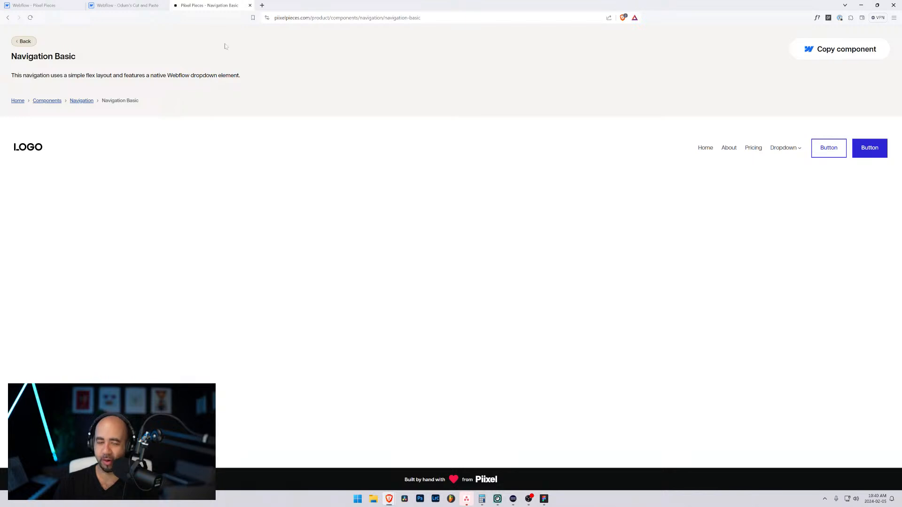
- Return to the Navigation components list and view the Navigation Custom component
left_click(40, 4)
left_click(203, 6)
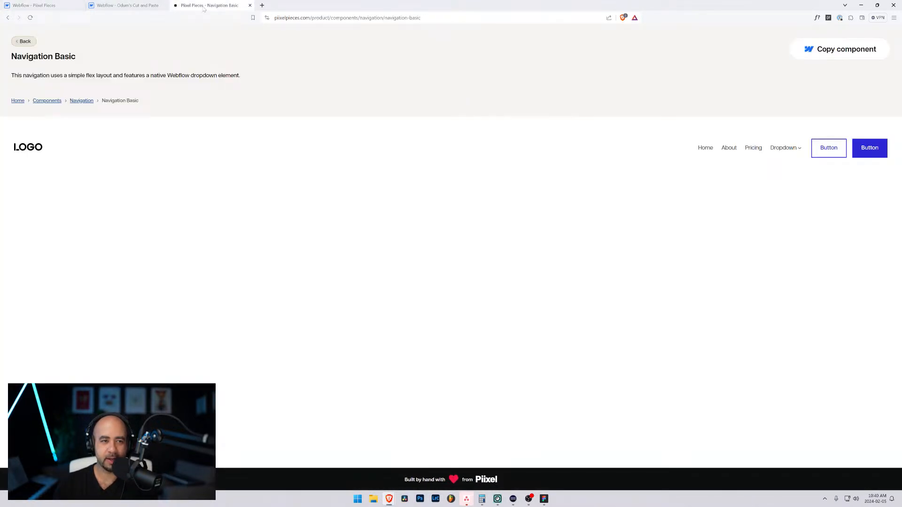
left_click(23, 41)
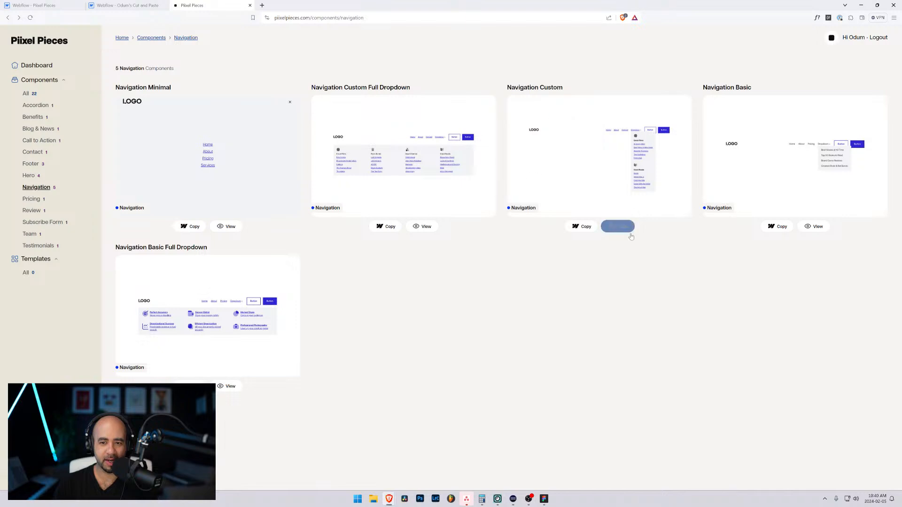
left_click(619, 227)
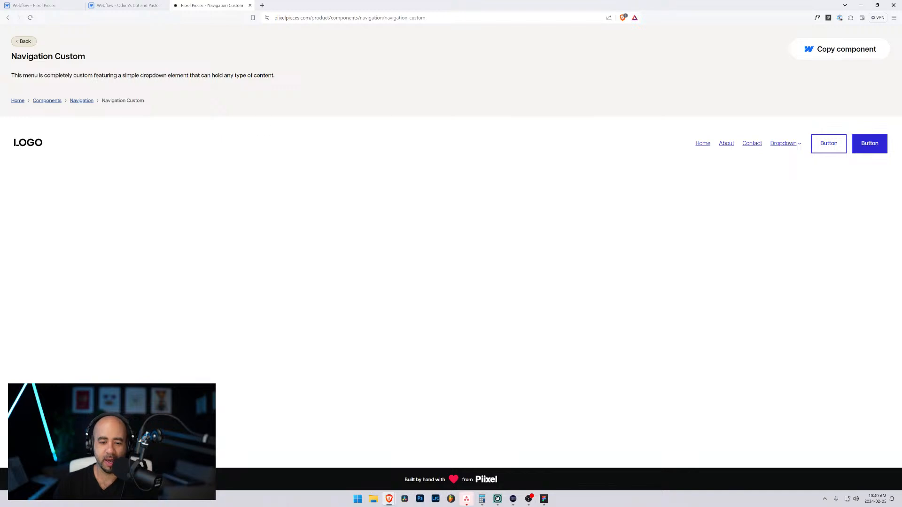
- Switch to Figma and open the NAVIGATION page of the Piixel Pieces Styleguide
left_click(544, 499)
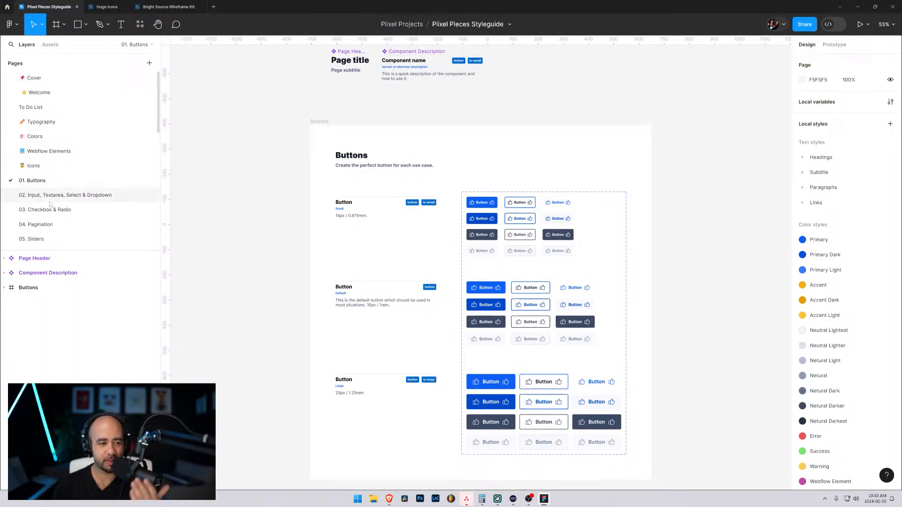
scroll(26, 189, "down", 5)
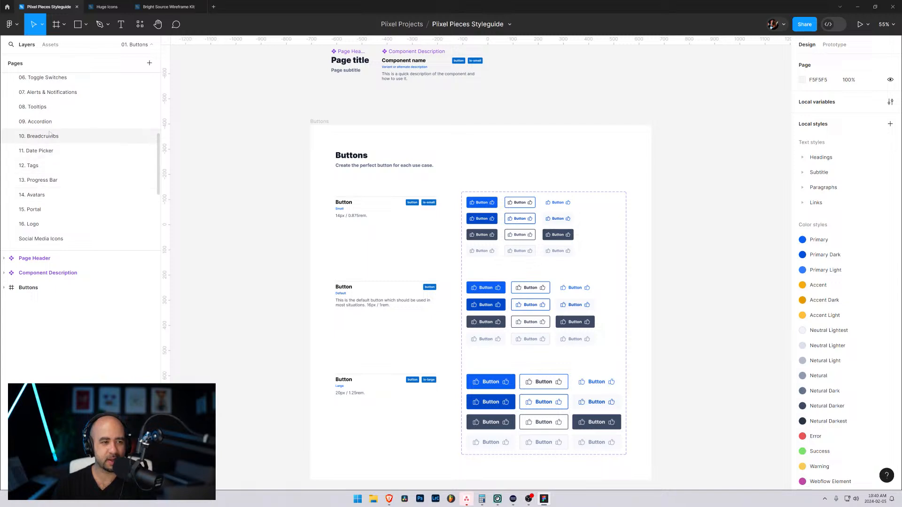
scroll(52, 136, "up", 4)
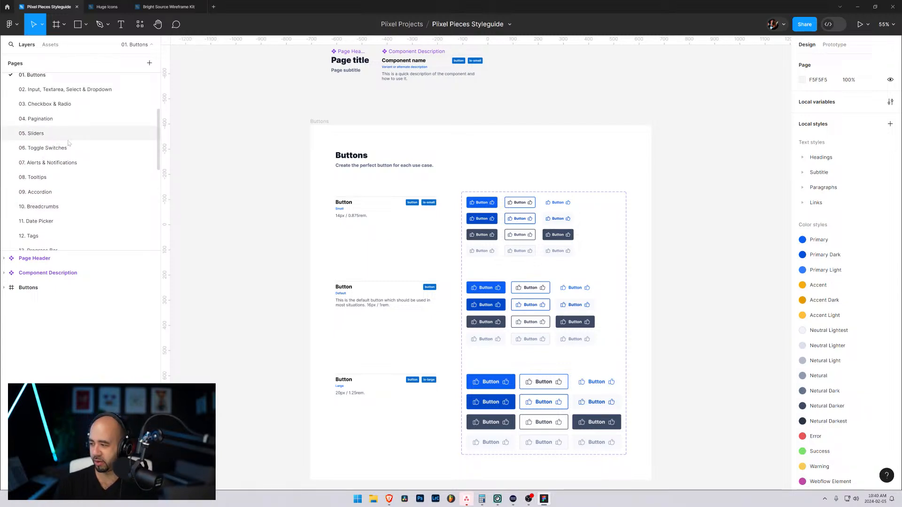
scroll(47, 197, "down", 3)
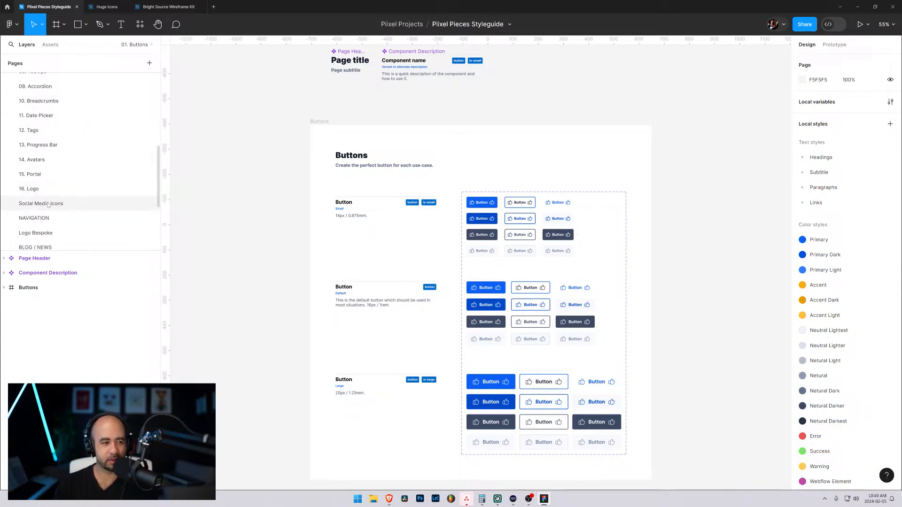
left_click(45, 219)
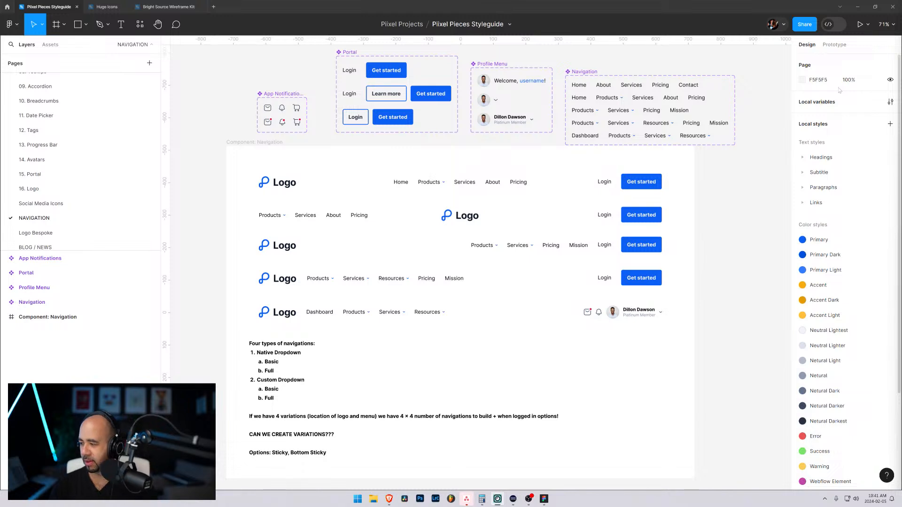
- Examine the menu layouts in the navigation frame, including Menu 2 with its centred logo, leaving nothing selected
left_click(544, 183)
key("Escape")
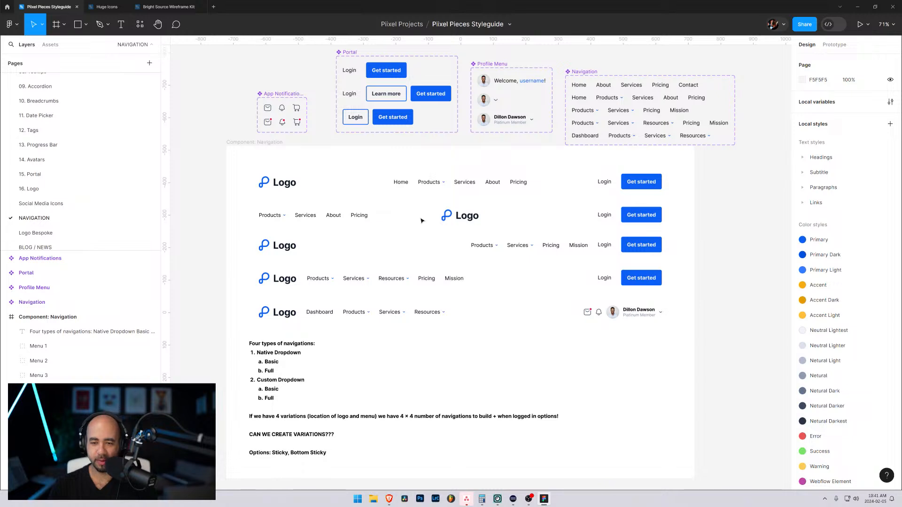
left_click(362, 222)
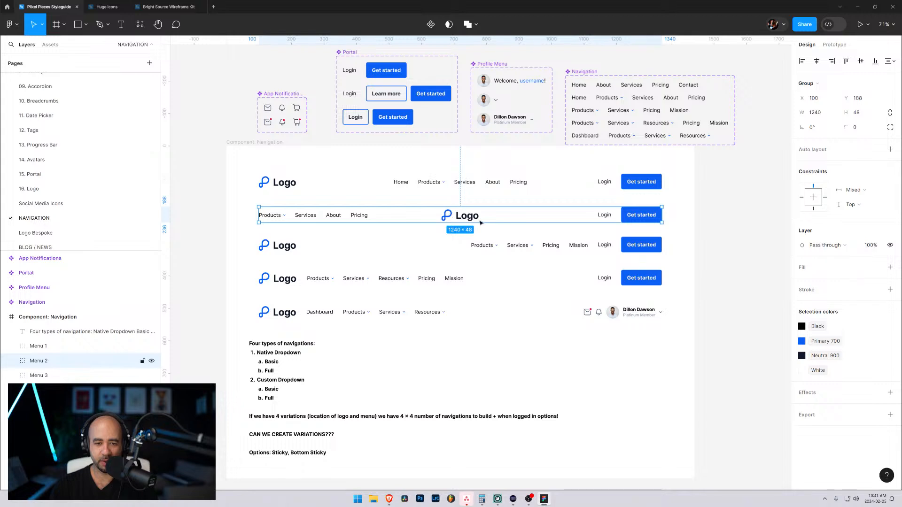
key("Escape")
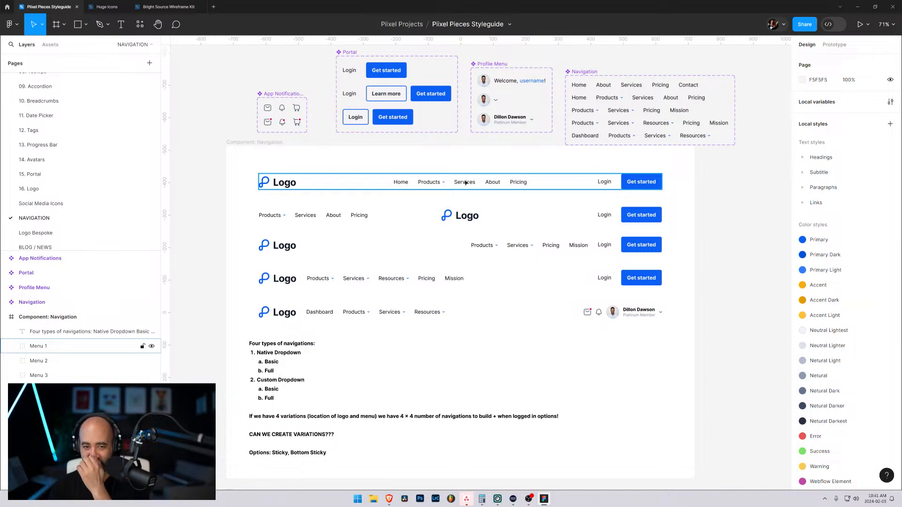
- Switch to the Piixel Pieces project in Webflow and widen the Navigation Custom page canvas to about 1439 px
key("alt+Tab")
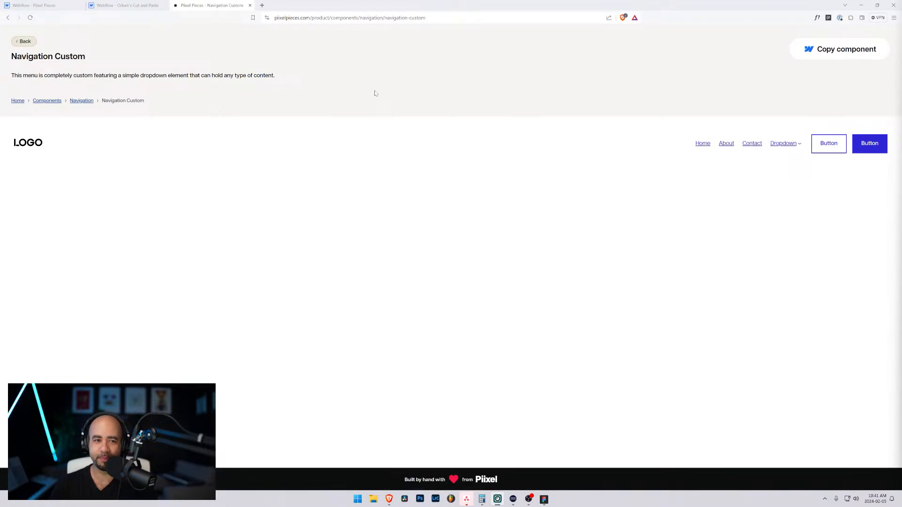
left_click(83, 5)
left_click(319, 202)
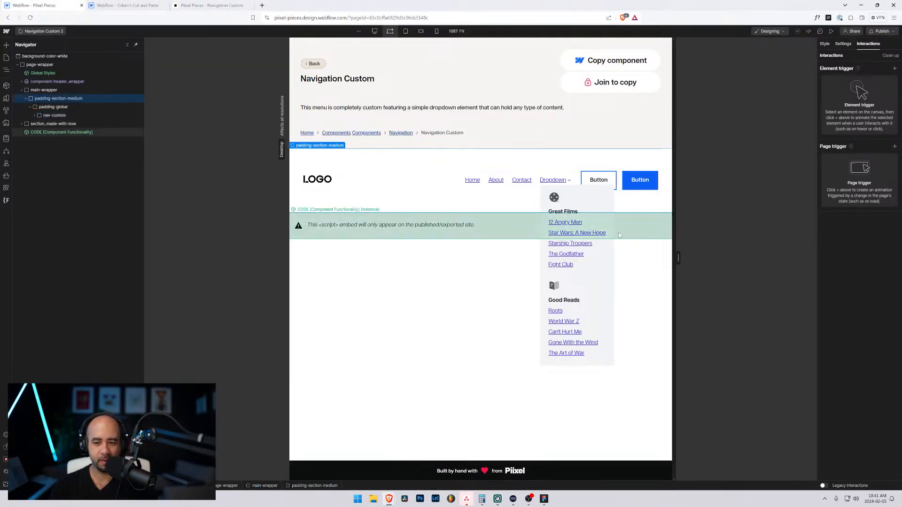
left_click_drag(678, 258, 769, 256)
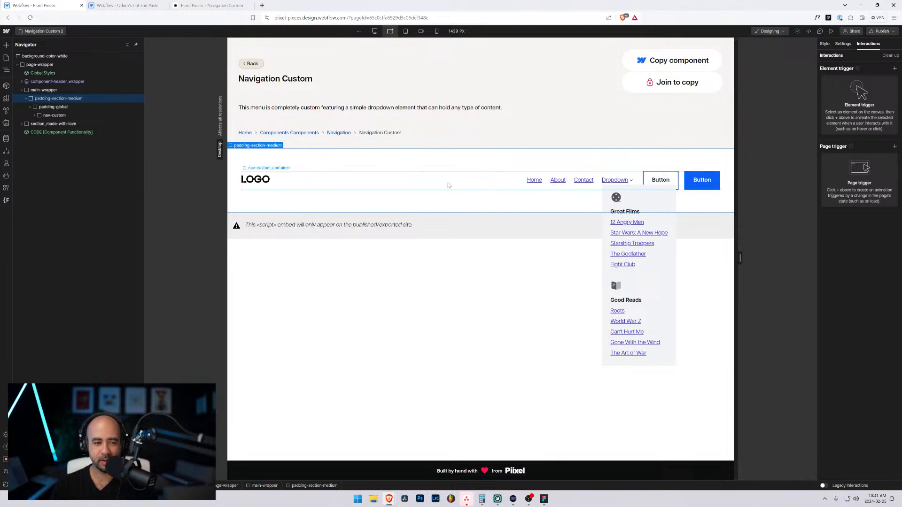
- Expand nav-custom_container and examine how its logo and nav-custom_menu elements are structured
left_click(328, 176)
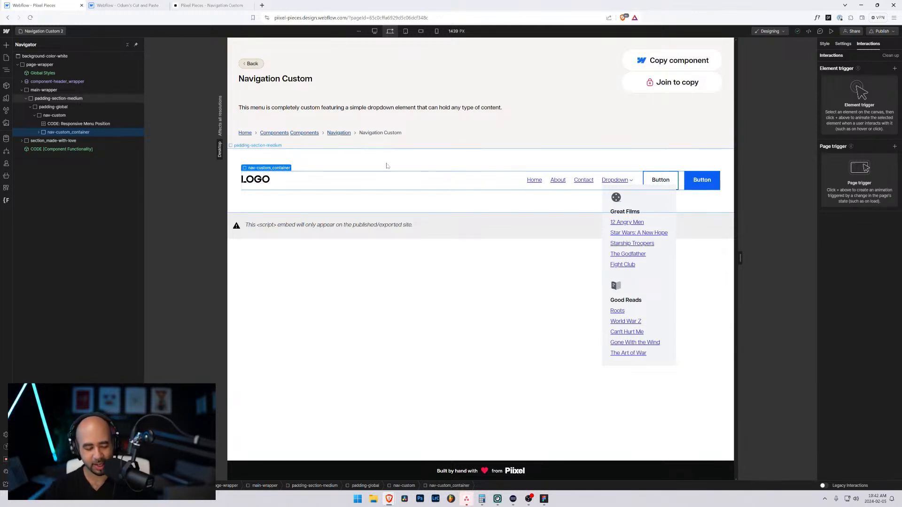
key("ctrl+plus")
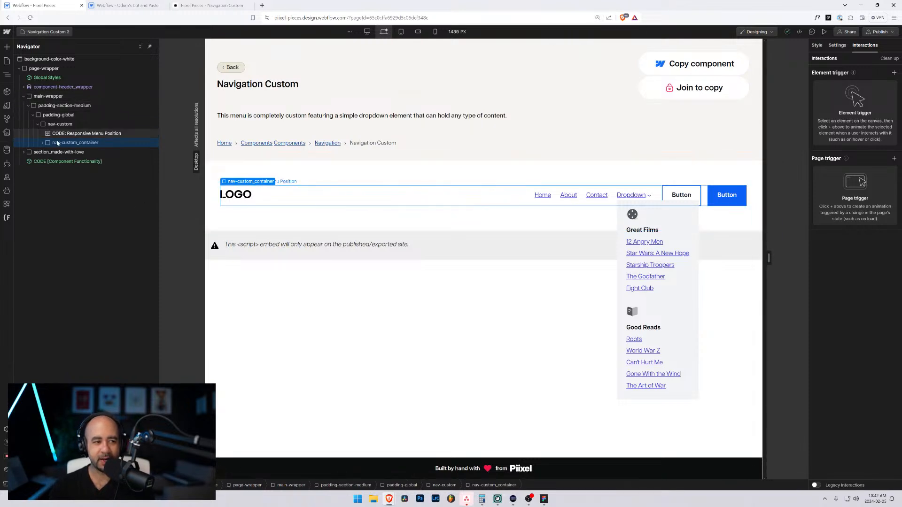
left_click(42, 143)
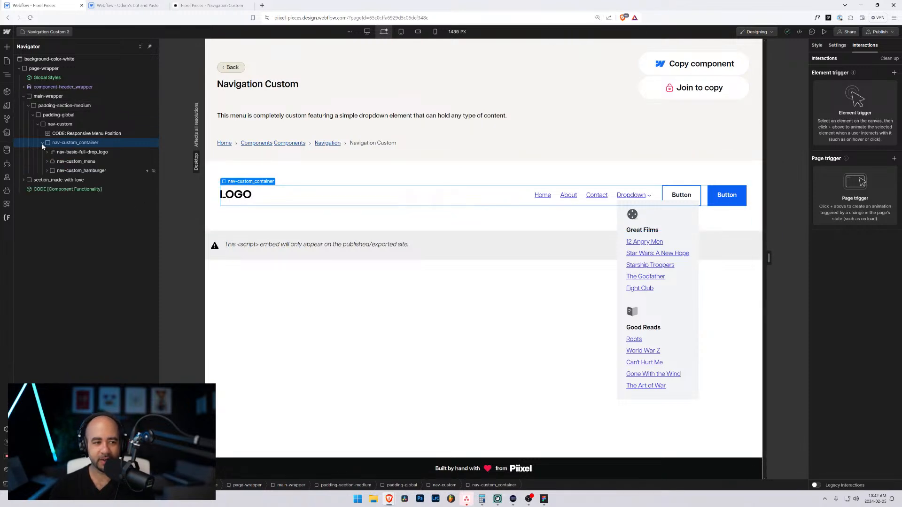
left_click(65, 162)
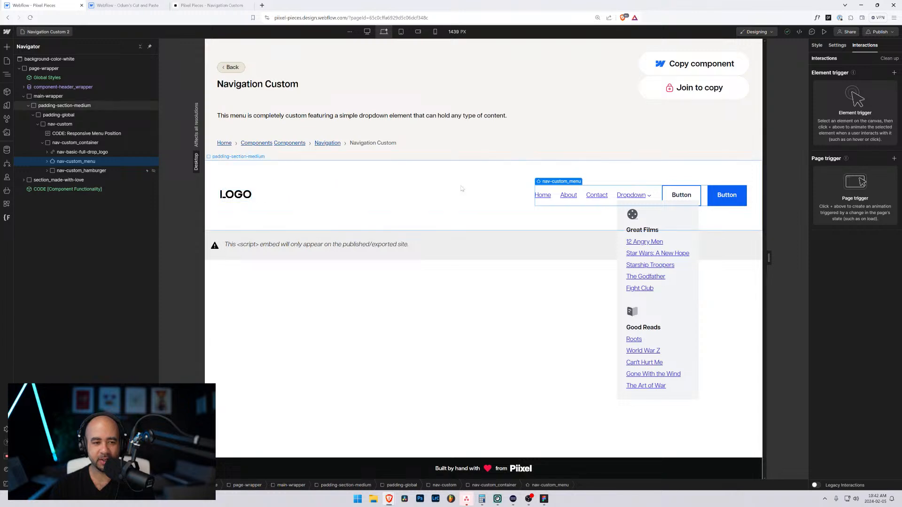
left_click(79, 154)
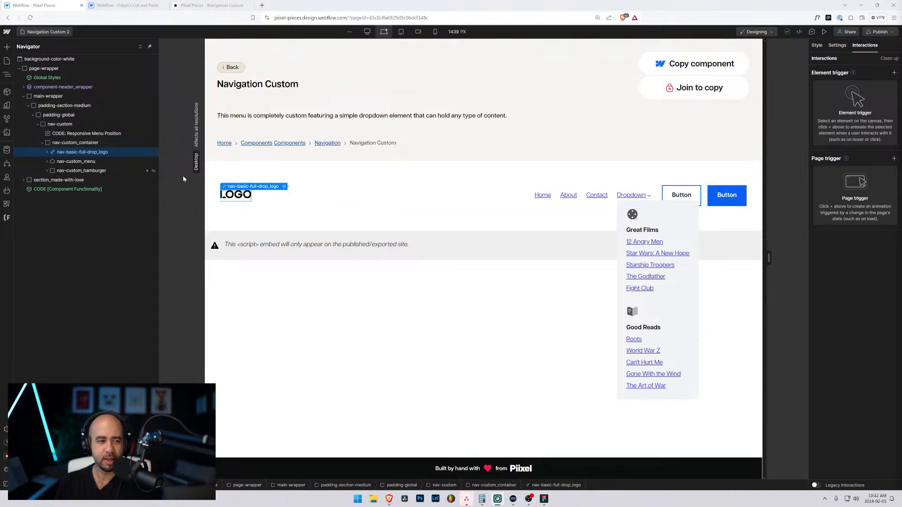
left_click(88, 161)
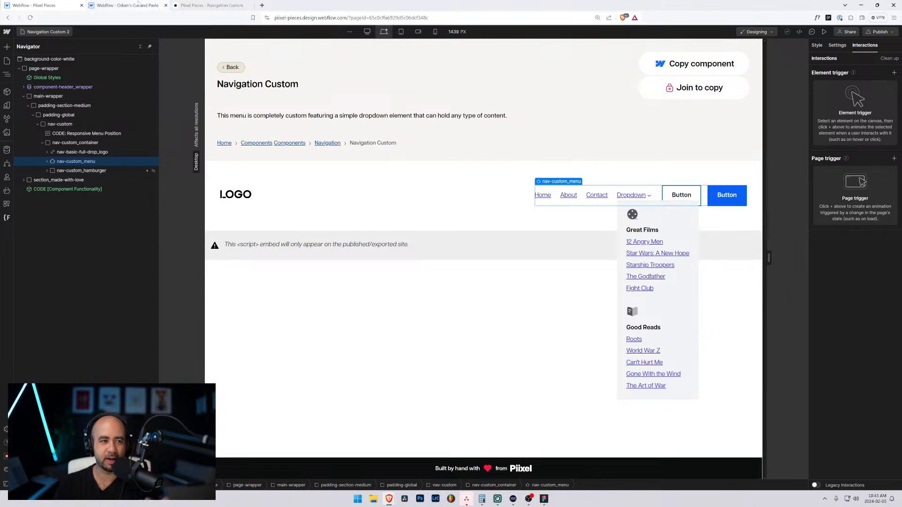
- Return to the cut-and-paste Webflow project, inspect nav-custom-2 and its container, and collapse nav-custom-2_portal
left_click(129, 5)
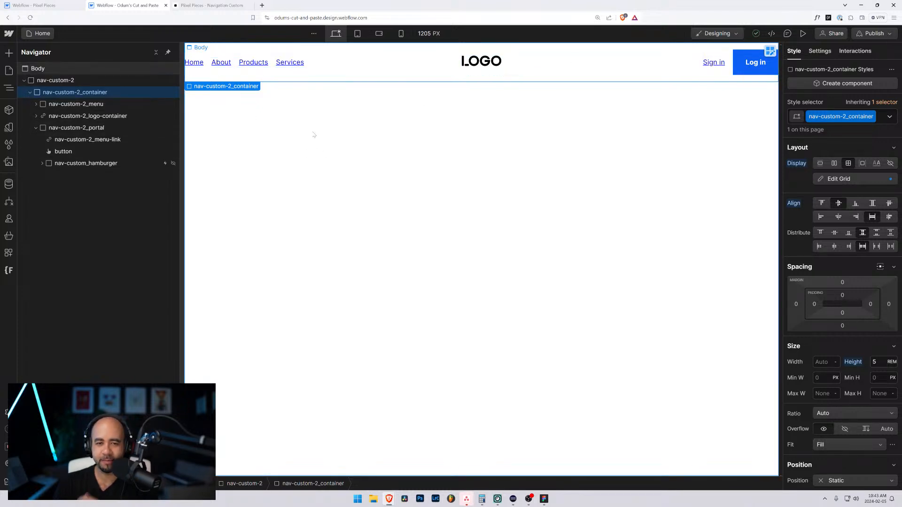
left_click(356, 71)
left_click(58, 81)
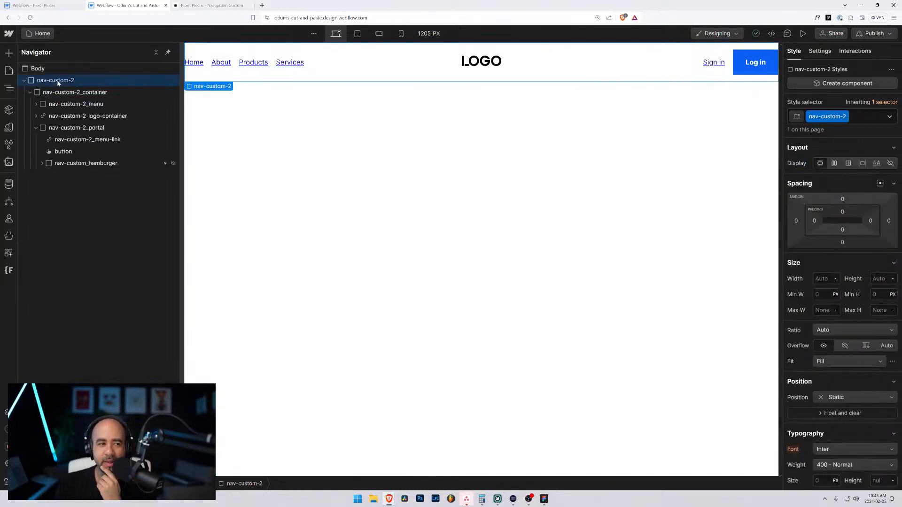
left_click(74, 93)
left_click(35, 129)
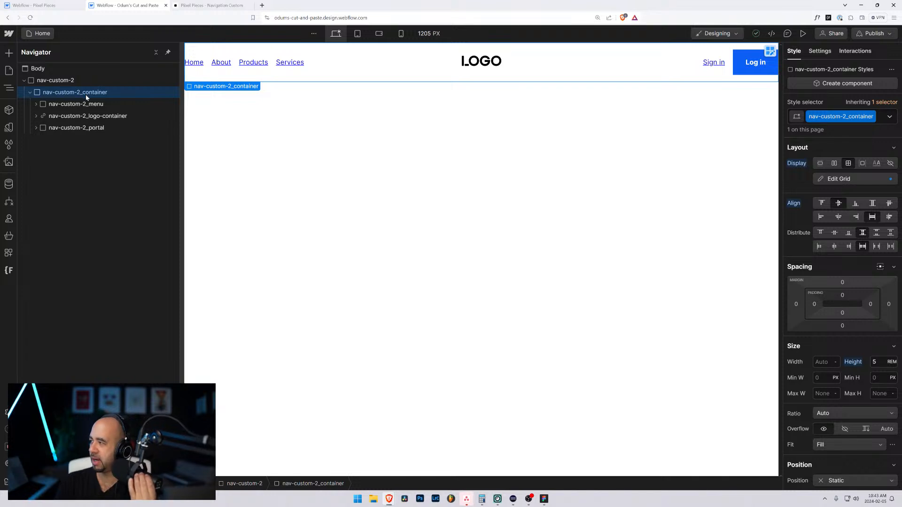
- Enlarge the interface and widen the desktop canvas to about 1088 px
key("ctrl+plus")
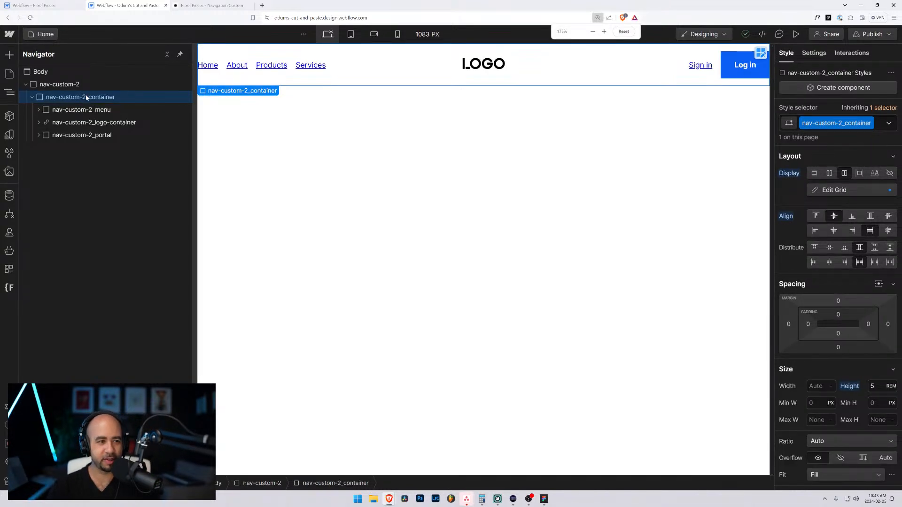
key("ctrl+plus")
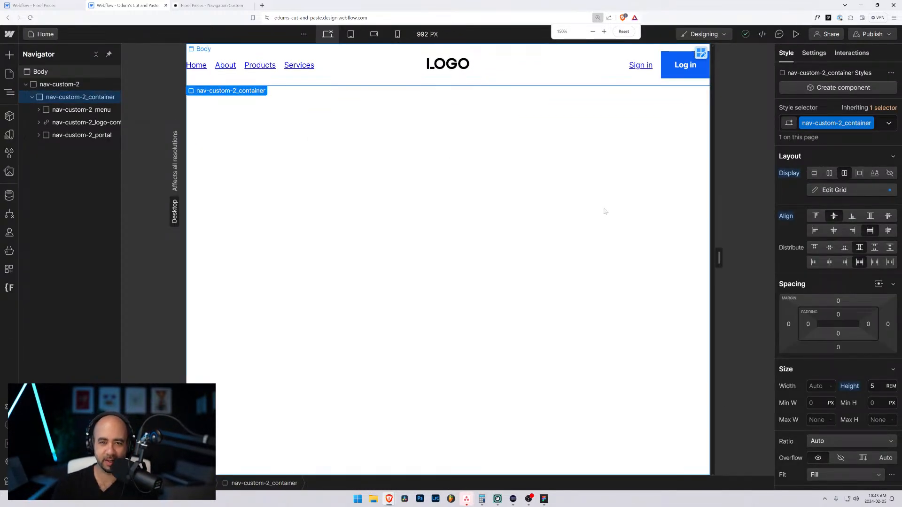
left_click_drag(719, 258, 757, 261)
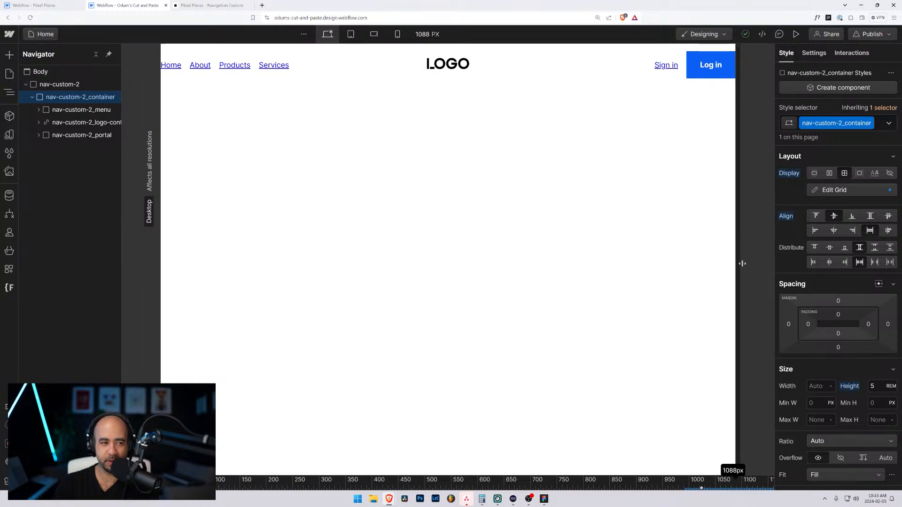
- Widen the Navigator and inspect nav-custom-2_menu, nav-custom-2_logo-container, nav-custom-2_portal and their parent container in turn
left_click_drag(121, 153, 160, 153)
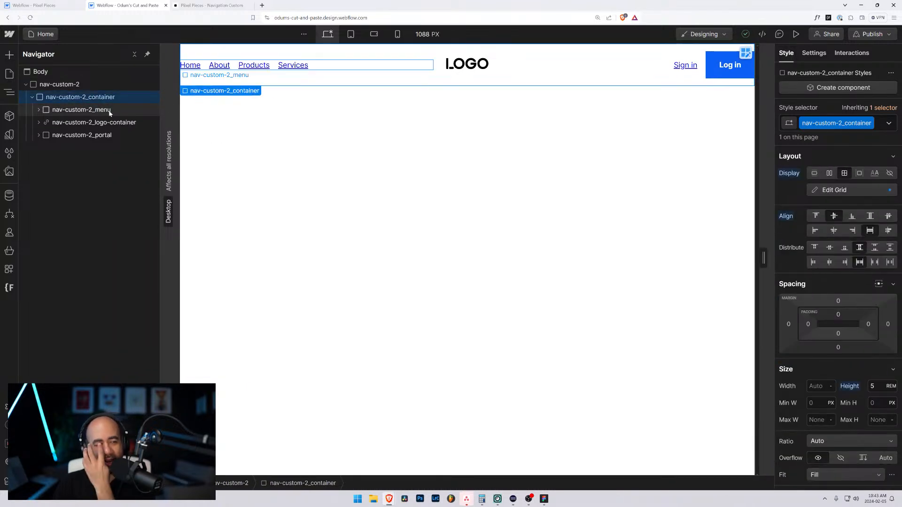
left_click(94, 122)
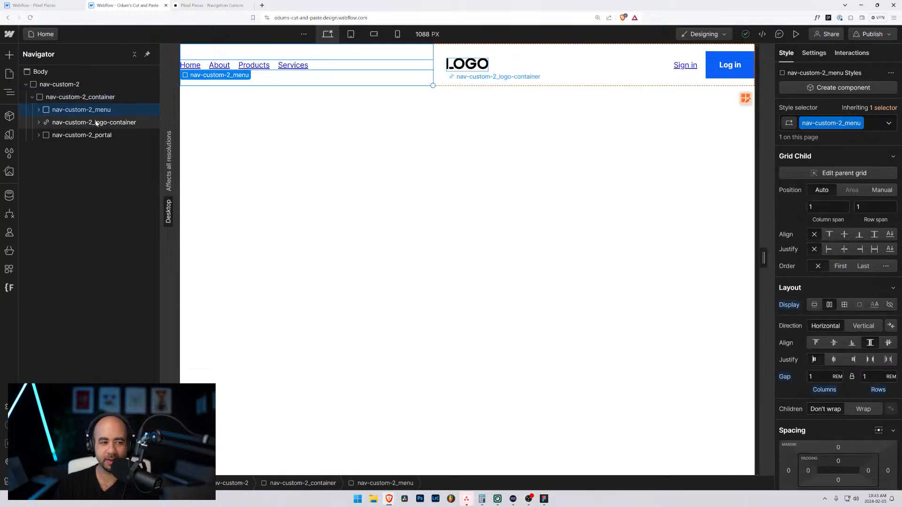
left_click(95, 111)
left_click(94, 122)
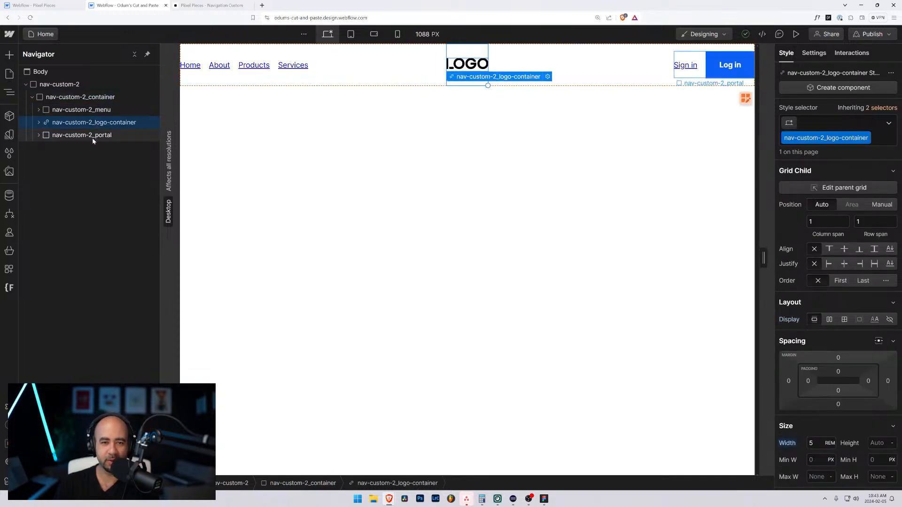
left_click(93, 137)
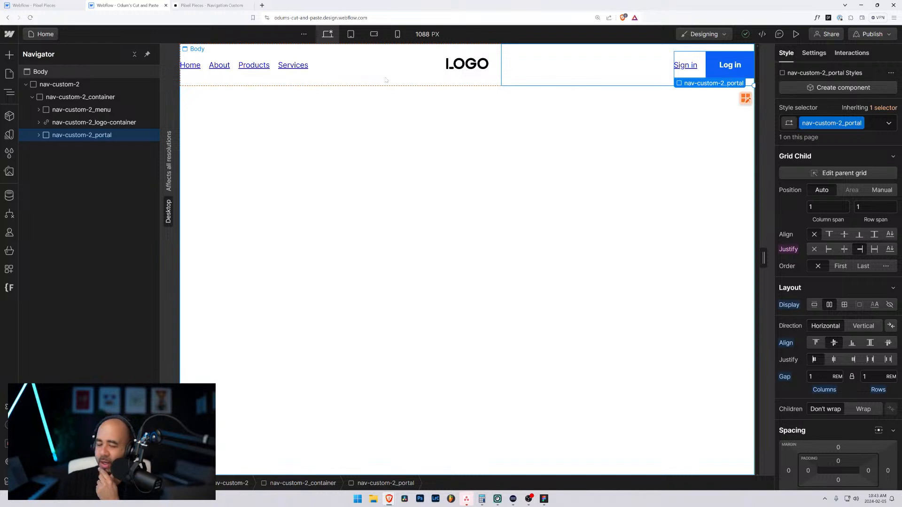
left_click(91, 98)
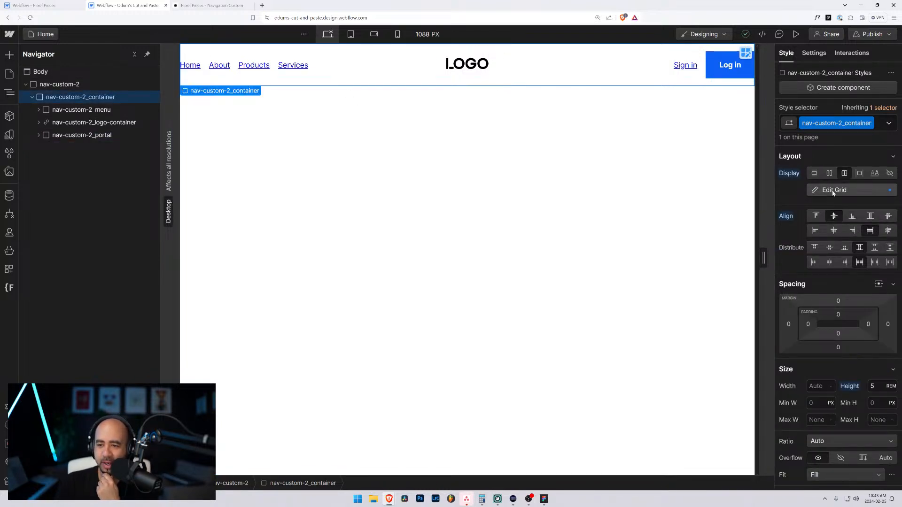
- Locate the logo inside nav-custom-2_logo-container and compare the styles of the logo and its link container
left_click(467, 65)
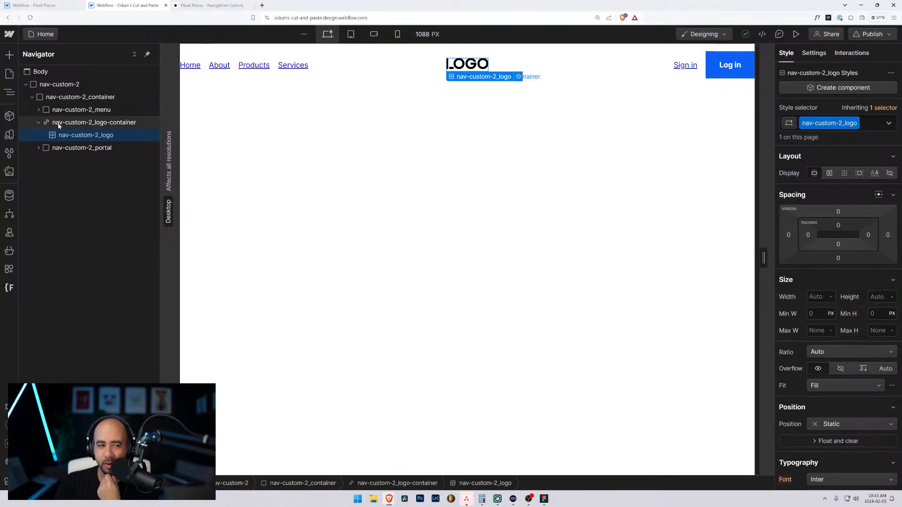
left_click(65, 124)
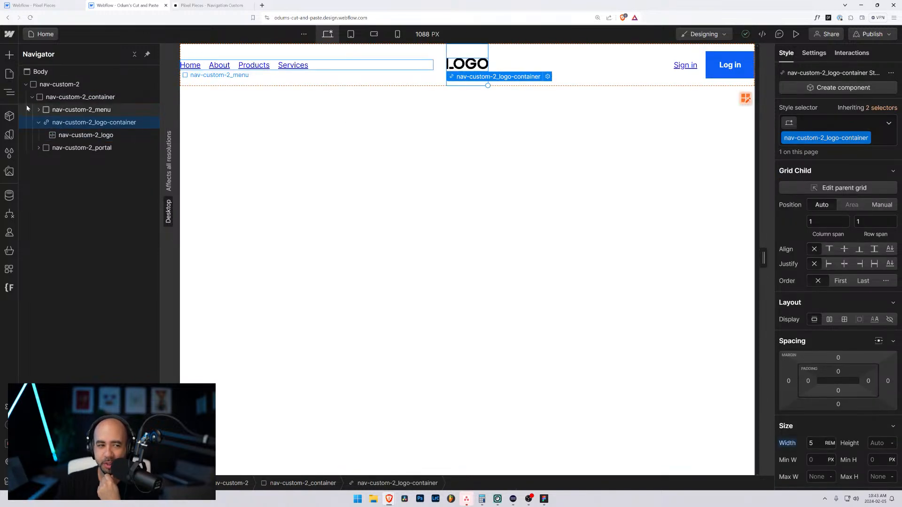
left_click(63, 135)
left_click(66, 124)
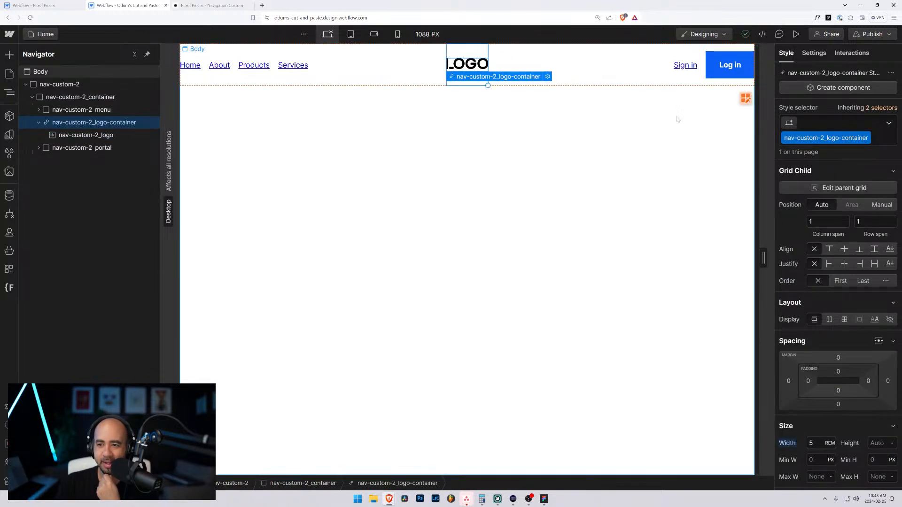
- Examine the column and gap settings of the nav-custom-2_container grid, and leave grid editing
left_click(110, 97)
left_click(834, 190)
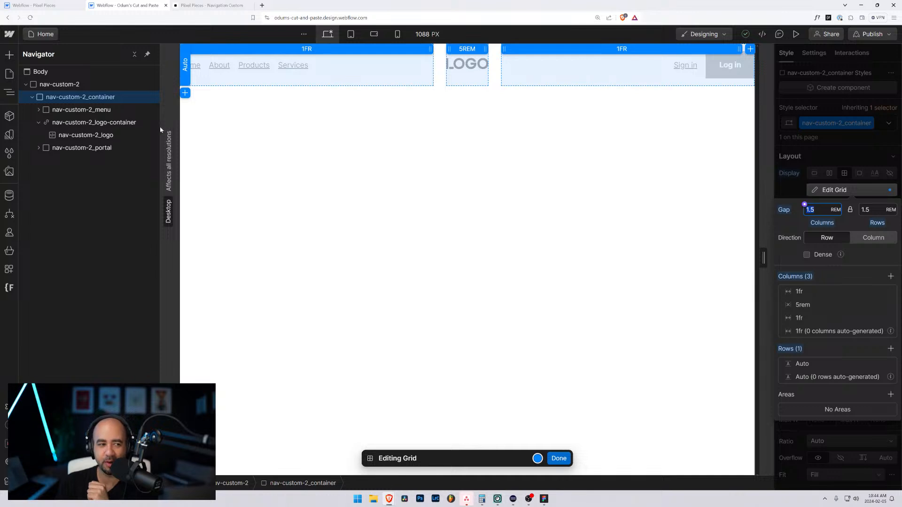
key("Escape")
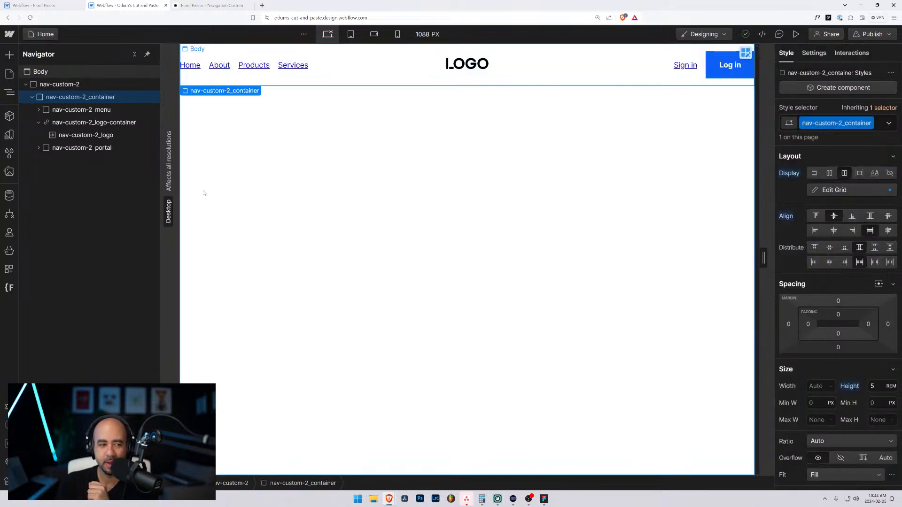
- Examine the layout, size and typography styles of nav-custom-2_logo
left_click(105, 136)
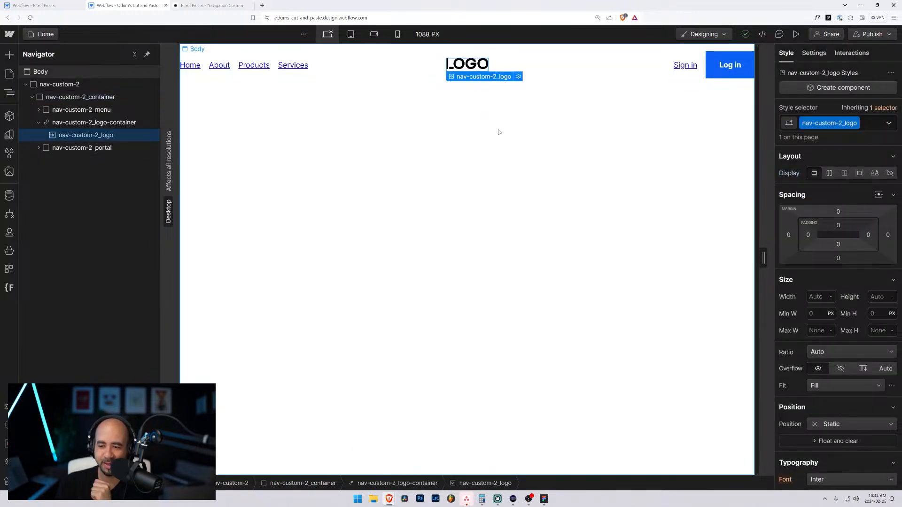
scroll(793, 316, "down", 1)
scroll(788, 360, "down", 1)
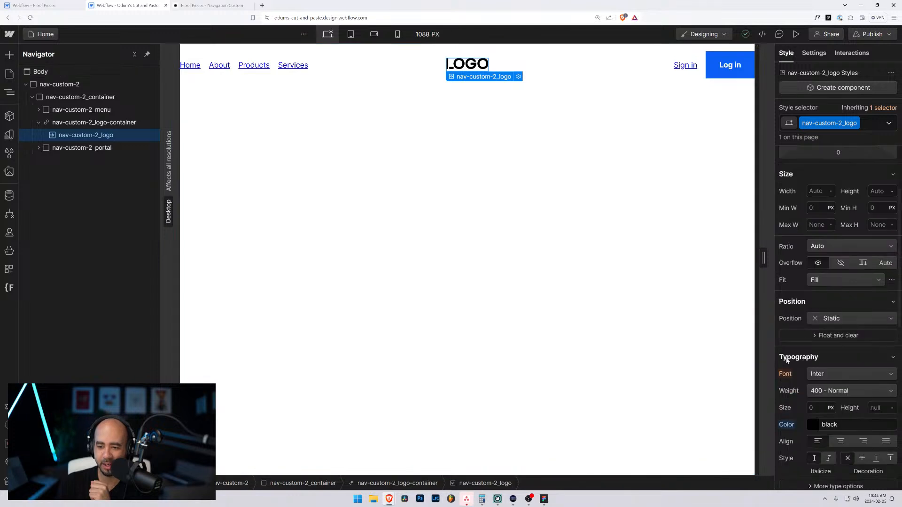
scroll(788, 361, "up", 2)
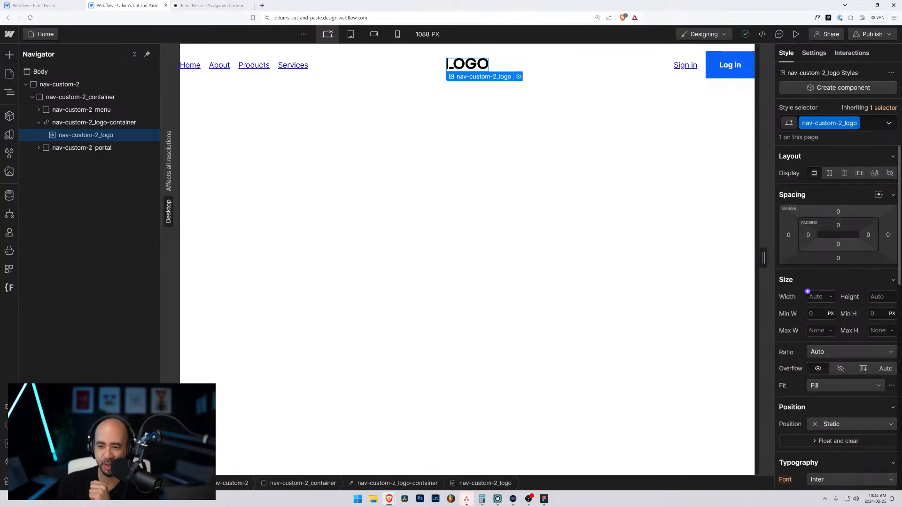
left_click(817, 297)
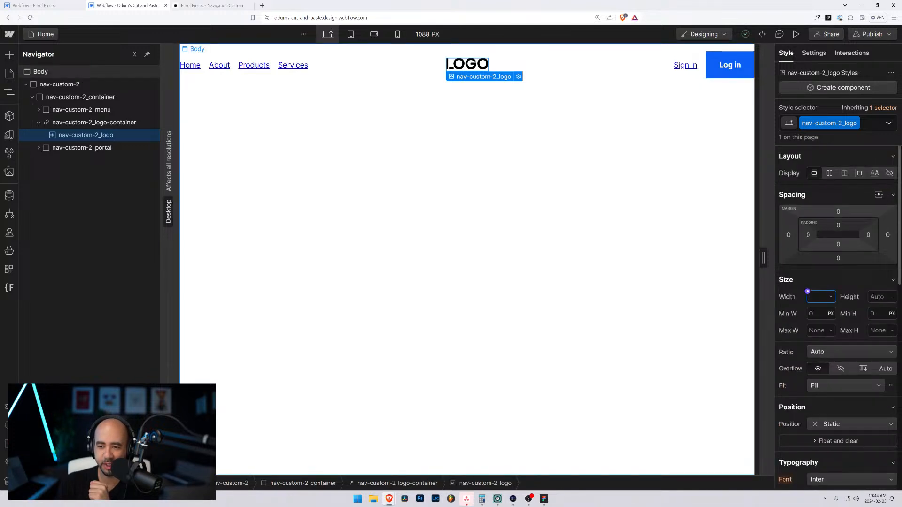
left_click(826, 282)
left_click(887, 280)
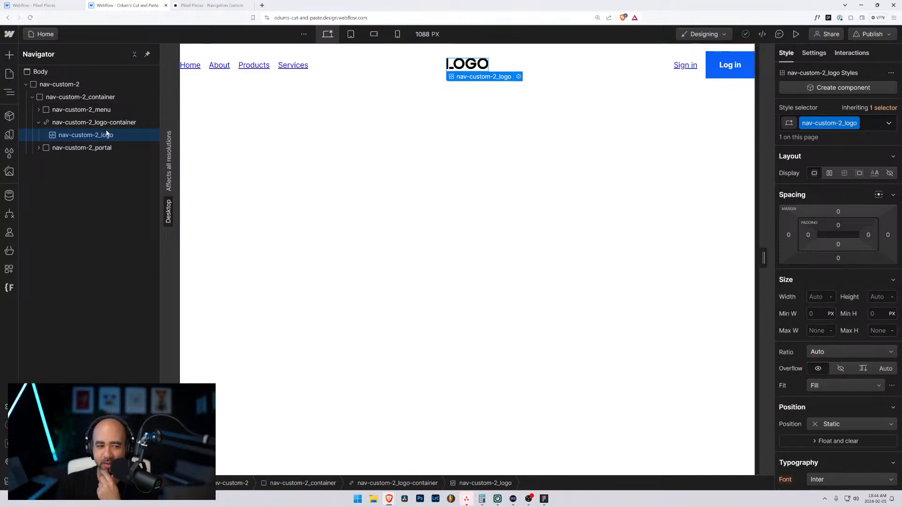
- Select nav-custom-2_menu and collapse nav-custom-2_logo-container in the element tree
left_click(558, 63)
left_click(344, 66)
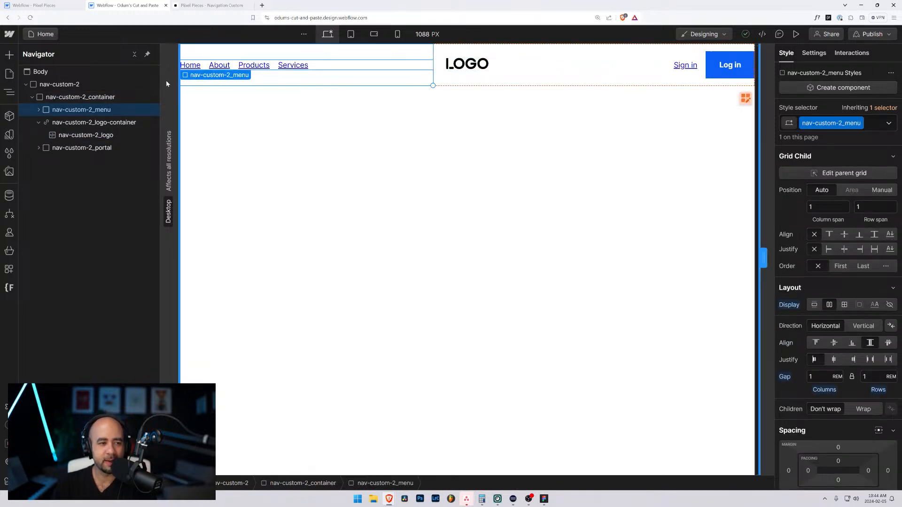
left_click(38, 122)
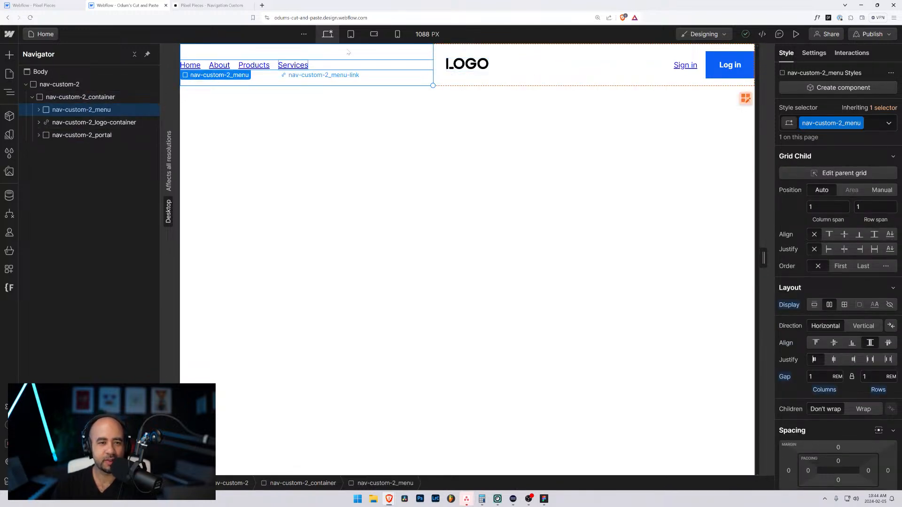
- Switch to the tablet breakpoint and inspect nav-custom-2_portal, its hamburger element and nav-custom-2_menu
left_click(350, 34)
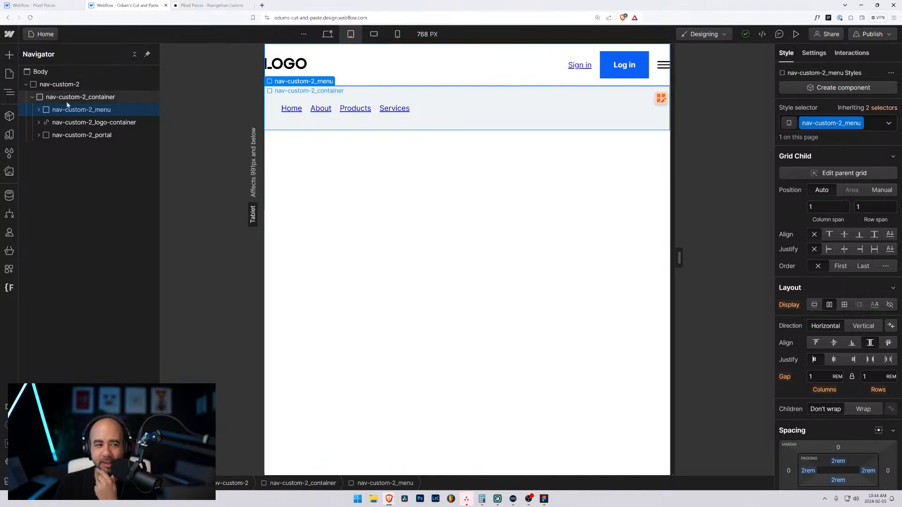
left_click(611, 71)
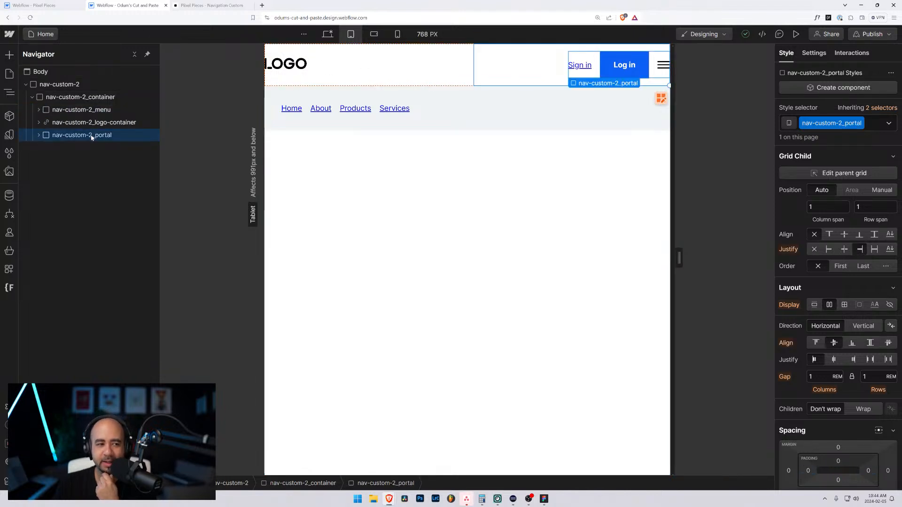
left_click(665, 69)
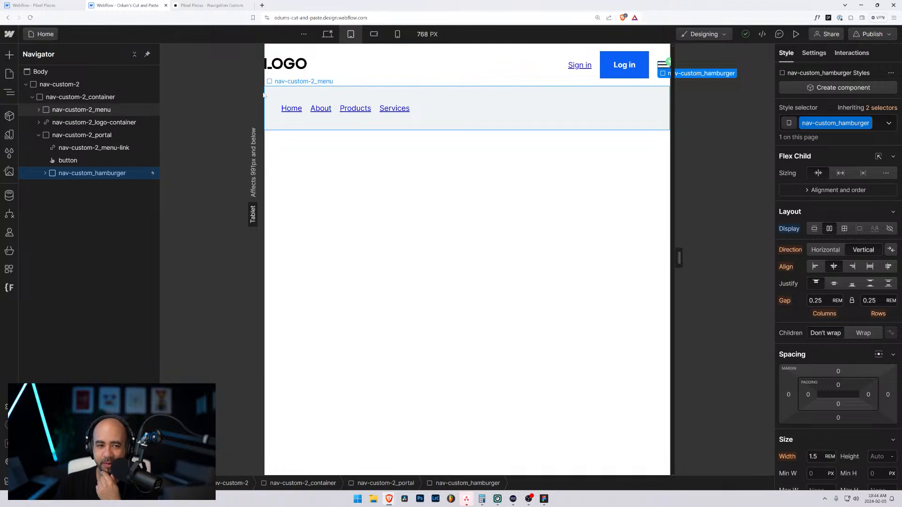
left_click(281, 101)
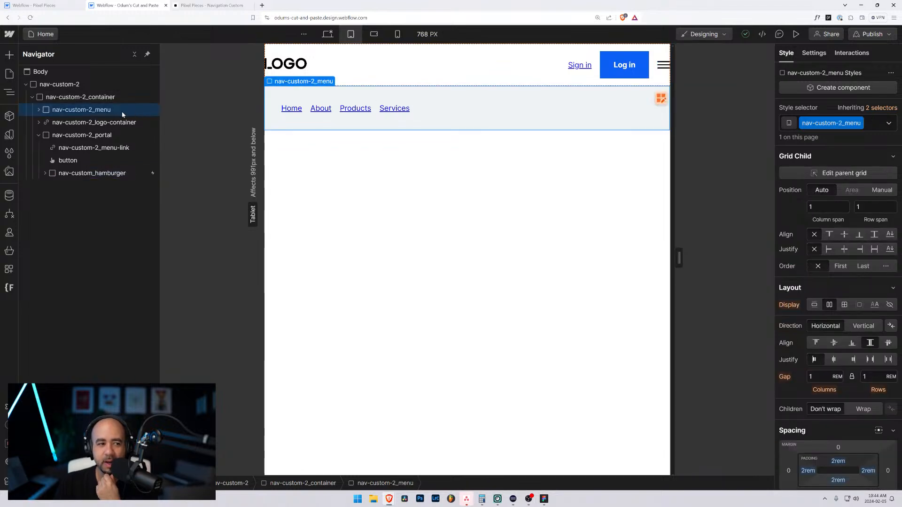
- Examine the spacing, size and position styles of nav-custom-2_menu at the tablet breakpoint
left_click(90, 100)
key("Down")
key("Down")
key("Down")
left_click(73, 114)
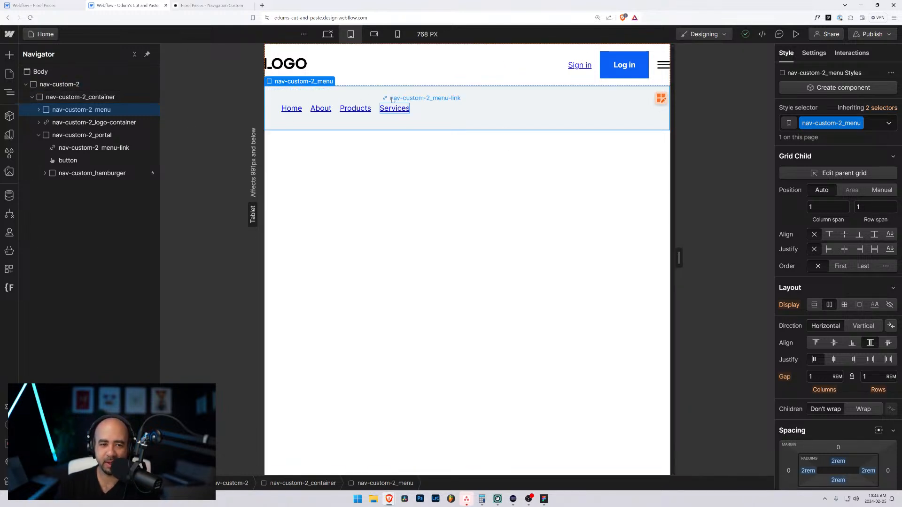
scroll(845, 352, "down", 3)
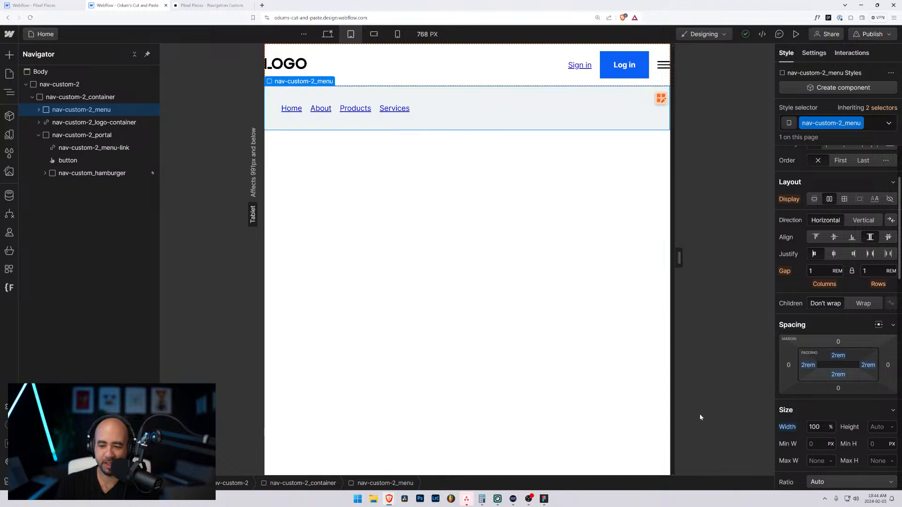
scroll(810, 402, "down", 2)
scroll(809, 402, "down", 2)
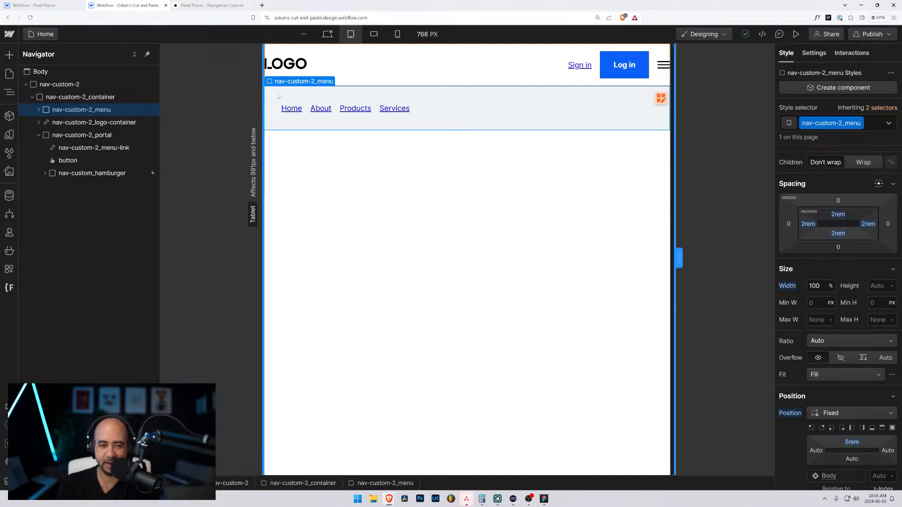
- Select nav-custom-2_container, preview the navigation at about 888, 526 and 554 px and at desktop width, and leave the preview
left_click(384, 150)
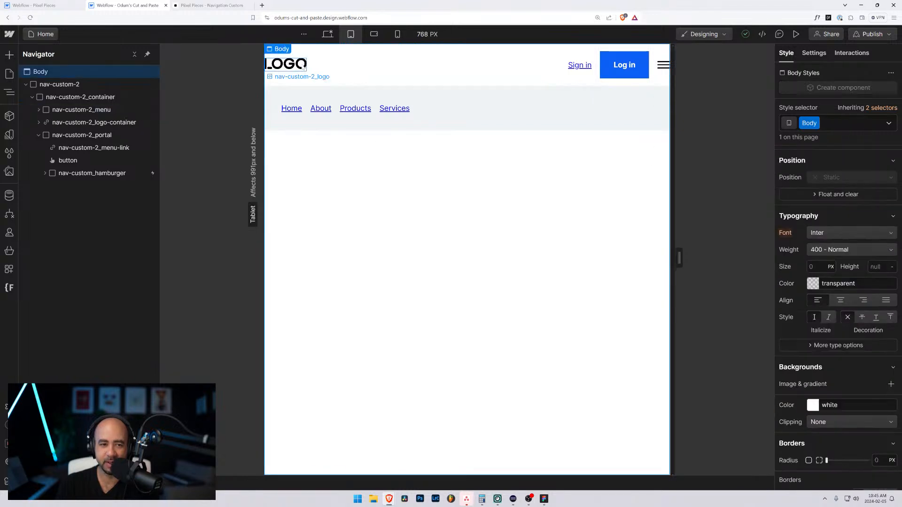
left_click(288, 76)
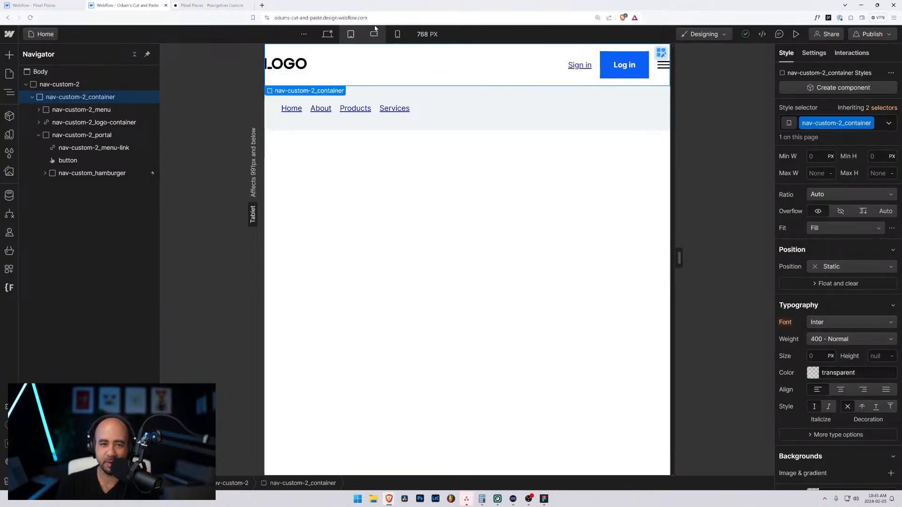
left_click(796, 35)
left_click_drag(661, 258, 693, 233)
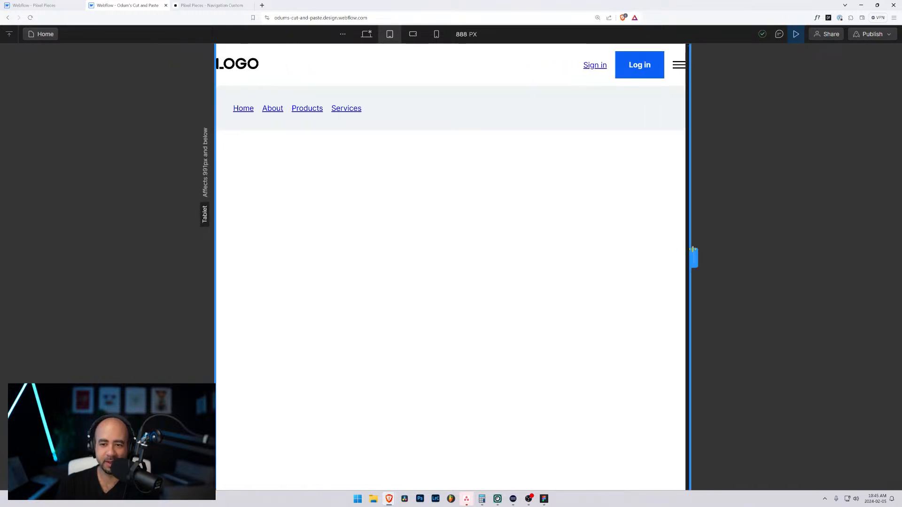
left_click_drag(693, 256, 596, 240)
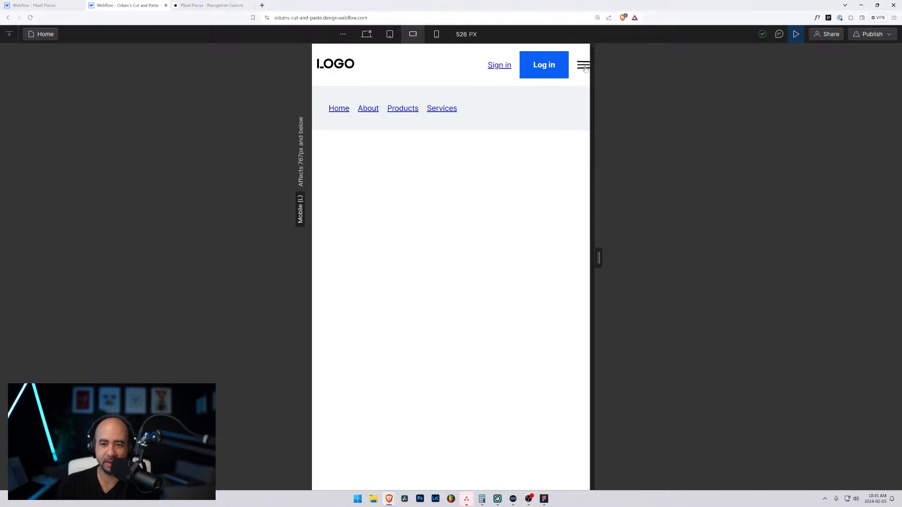
mouse_move(598, 256)
left_mouse_down()
mouse_move(706, 246)
mouse_move(639, 230)
mouse_move(605, 249)
left_mouse_up()
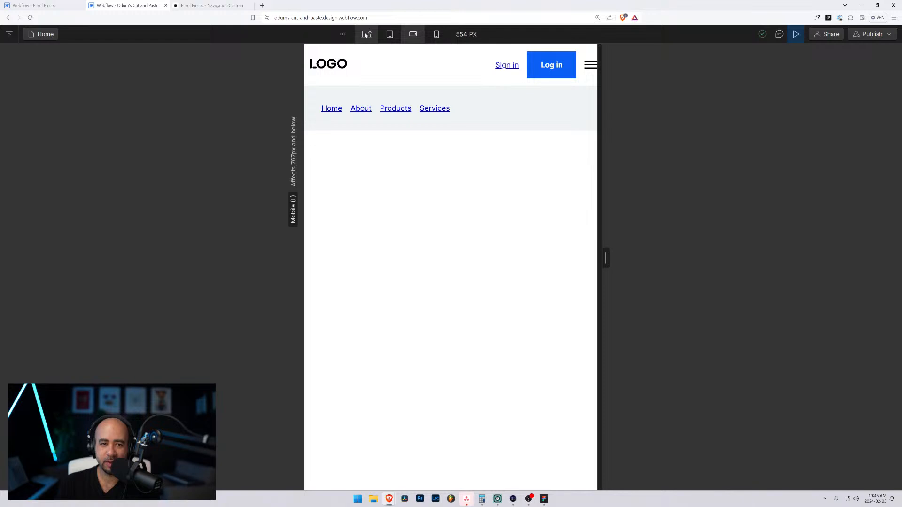
left_click(366, 35)
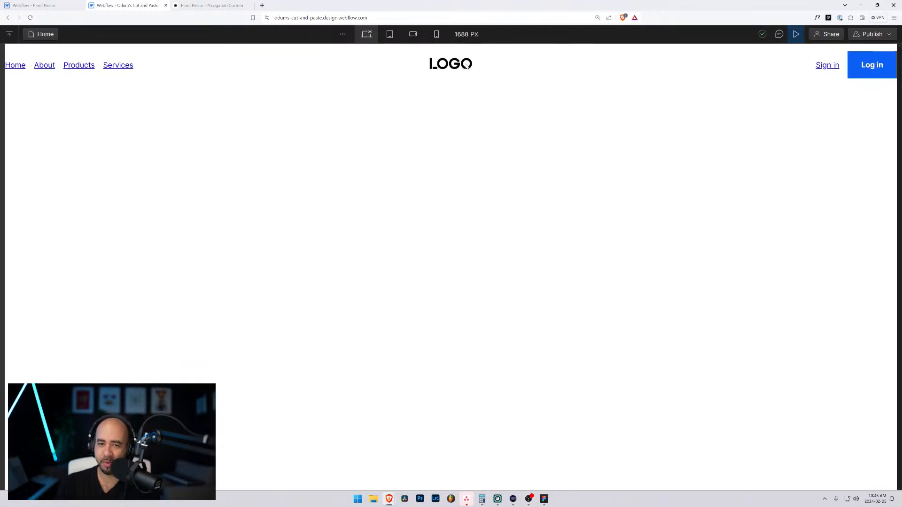
key("ctrl+shift+p")
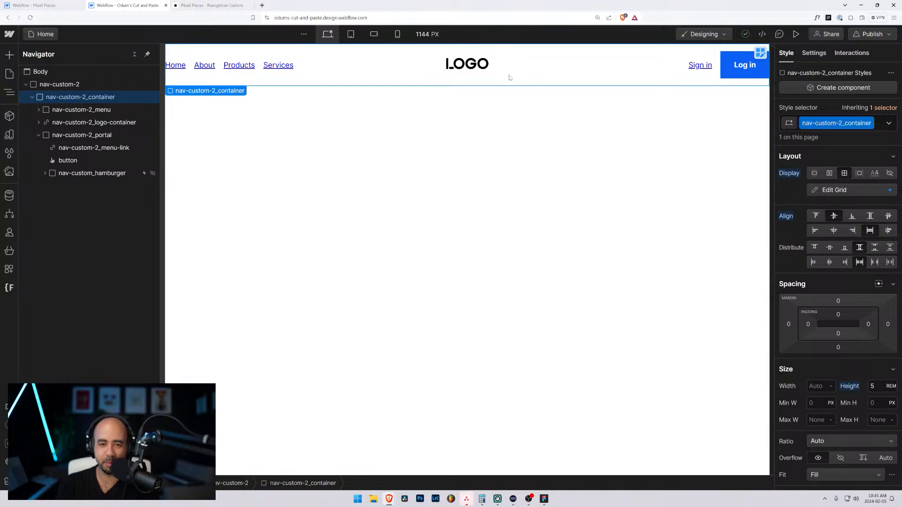
- Inspect the centred desktop logo, and view the interactions of nav-custom_hamburger at the tablet breakpoint
left_click(469, 65)
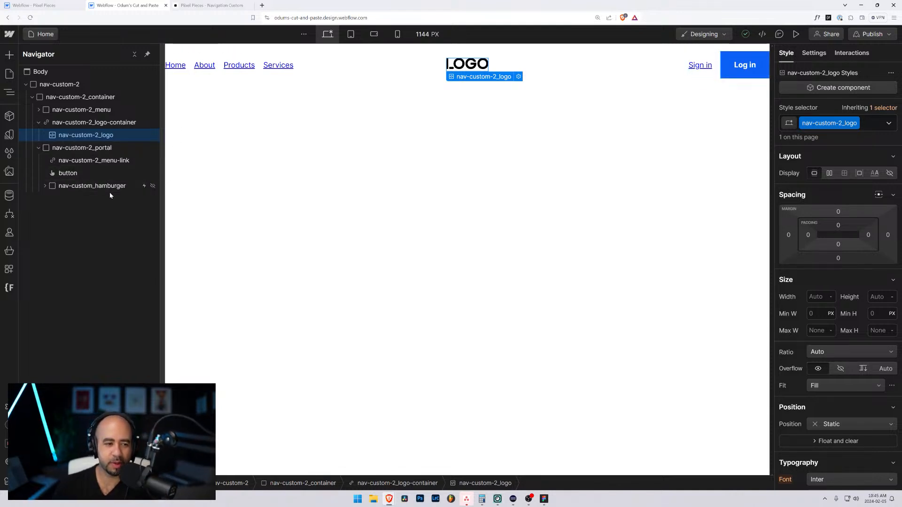
left_click(350, 34)
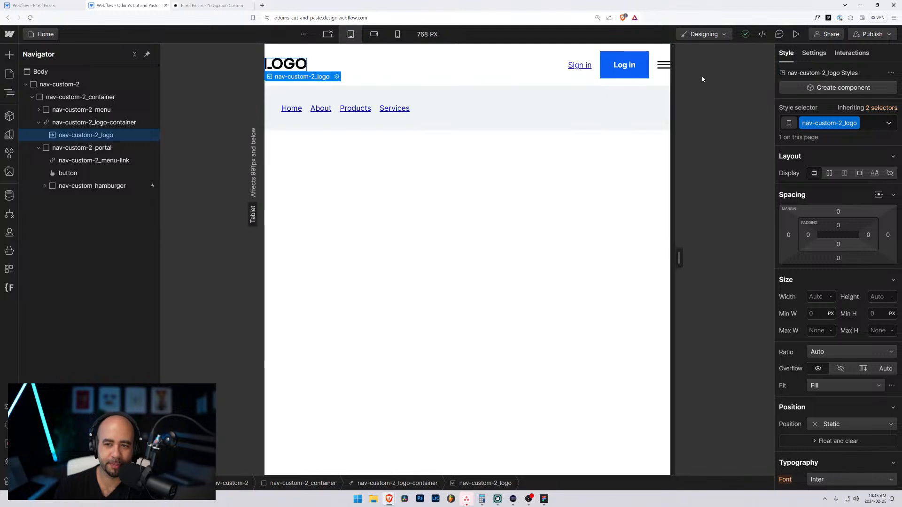
left_click(663, 66)
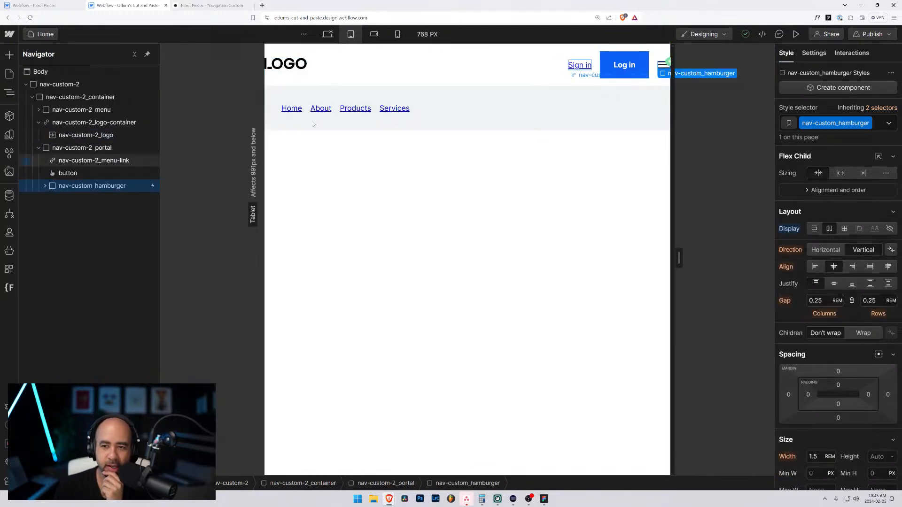
left_click(851, 53)
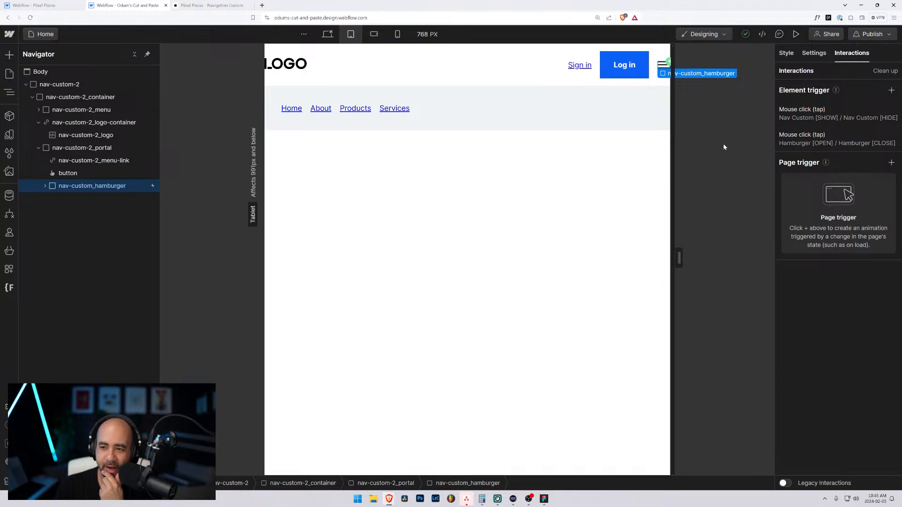
- Retarget the size actions of the Nav Custom [SHOW] animation to the nav-custom-2_menu class and save the animation
left_click(810, 112)
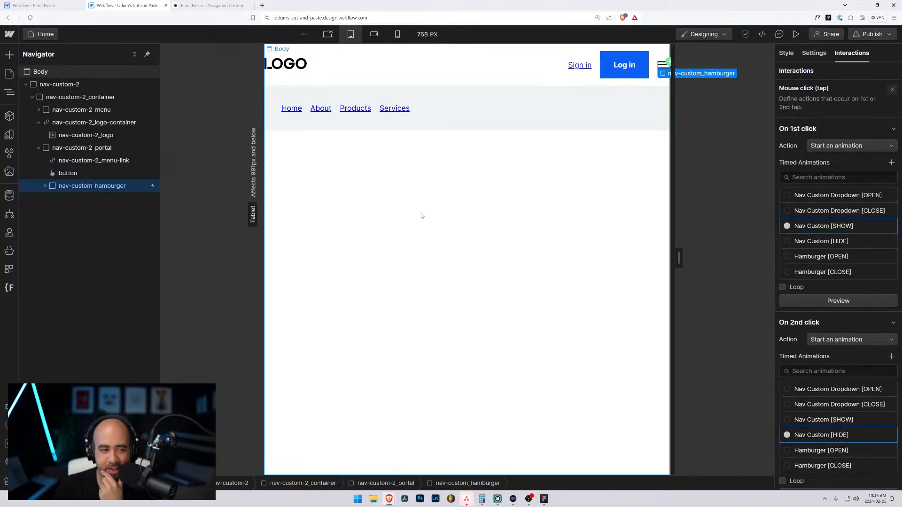
left_click(877, 227)
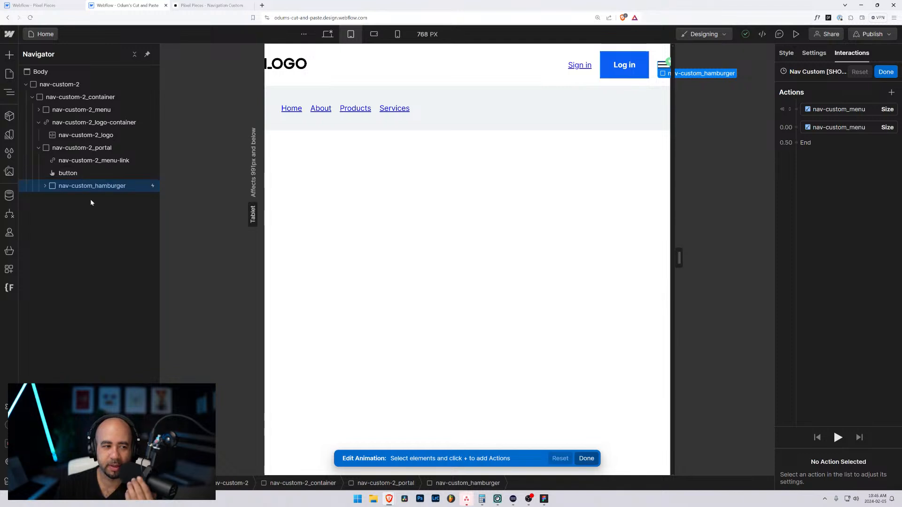
left_click(827, 113)
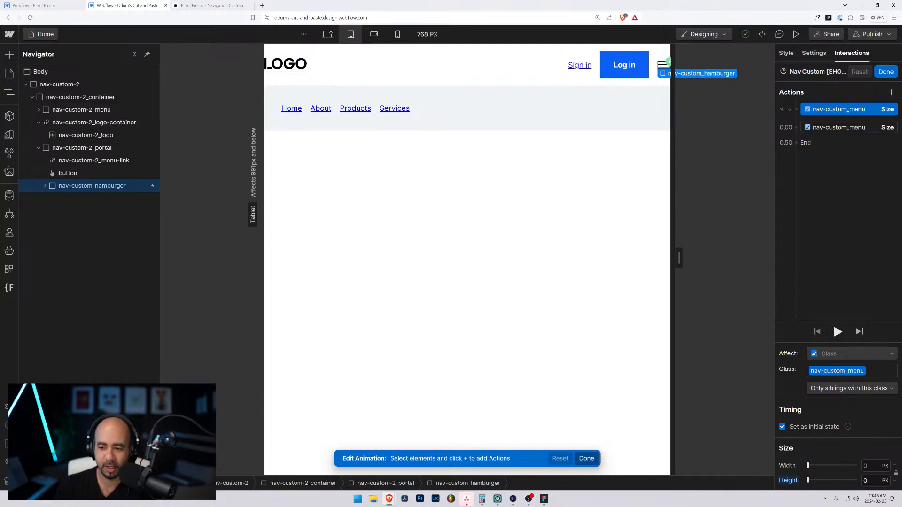
left_click(851, 370)
type("nav")
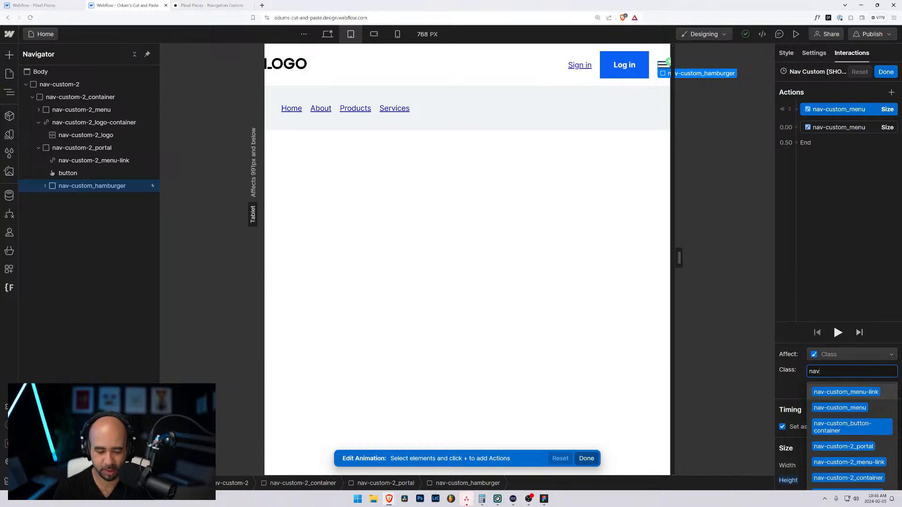
type("-")
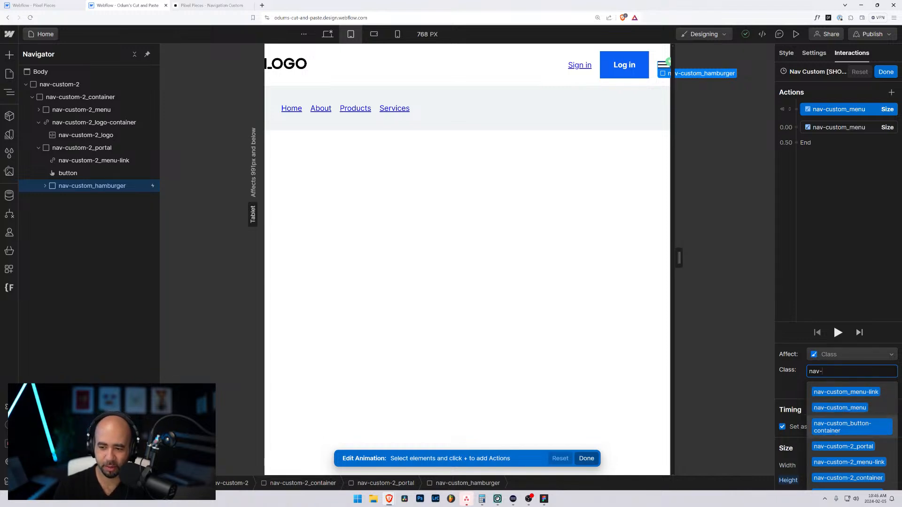
type("custom")
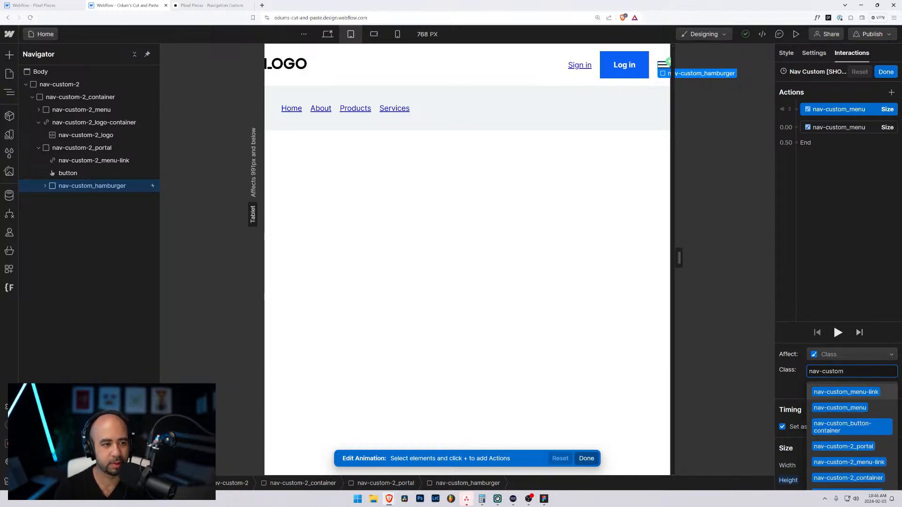
type("-2_menu")
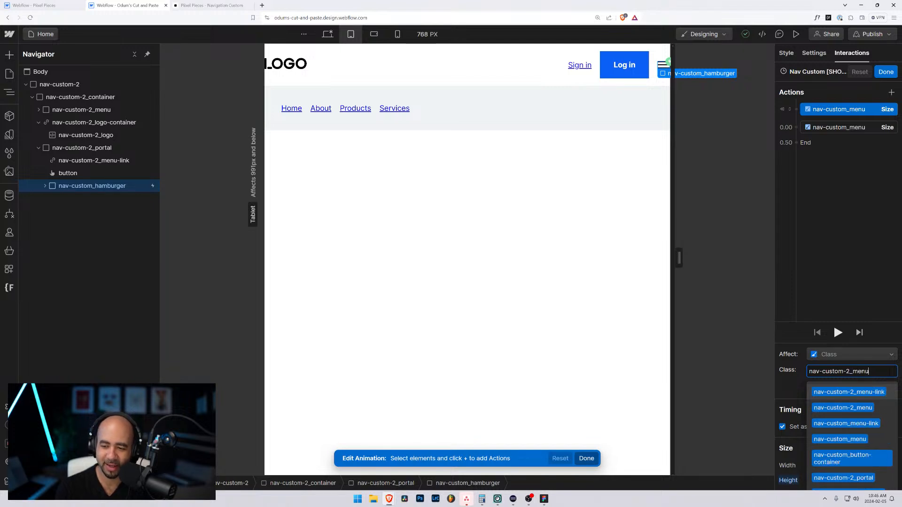
key("Down")
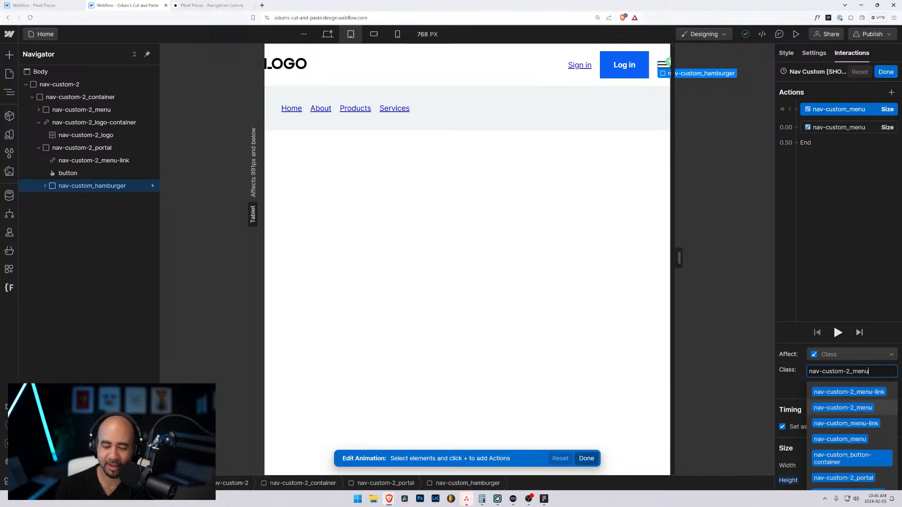
type("u")
key("Return")
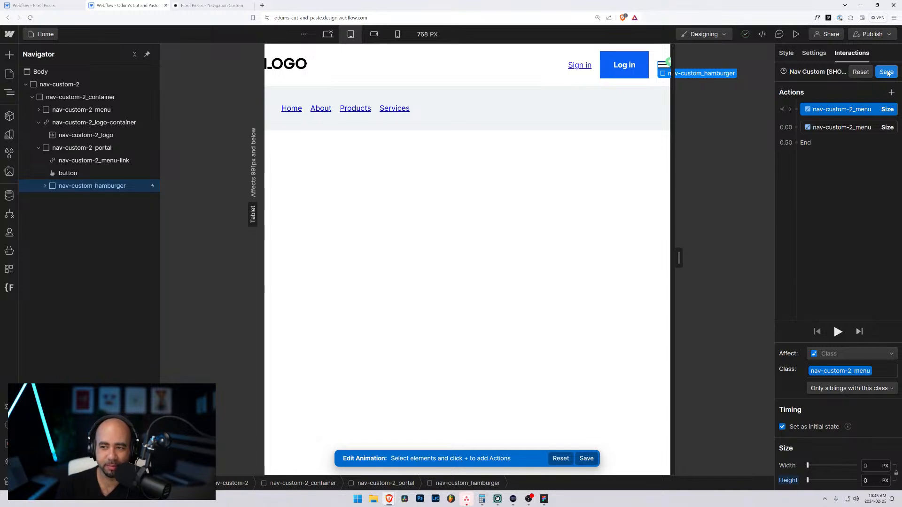
left_click(886, 72)
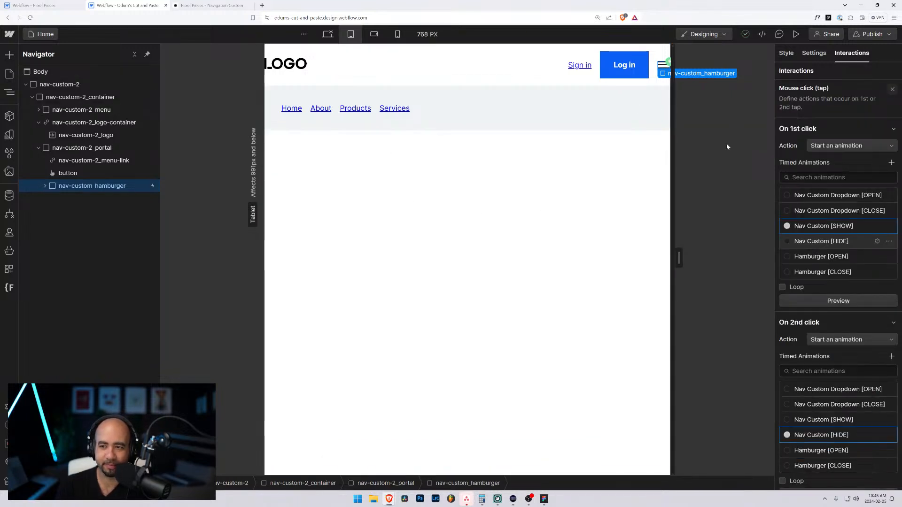
- Retarget the size action of the Nav Custom [HIDE] animation to the nav-custom-2_menu class and save it
left_click(877, 241)
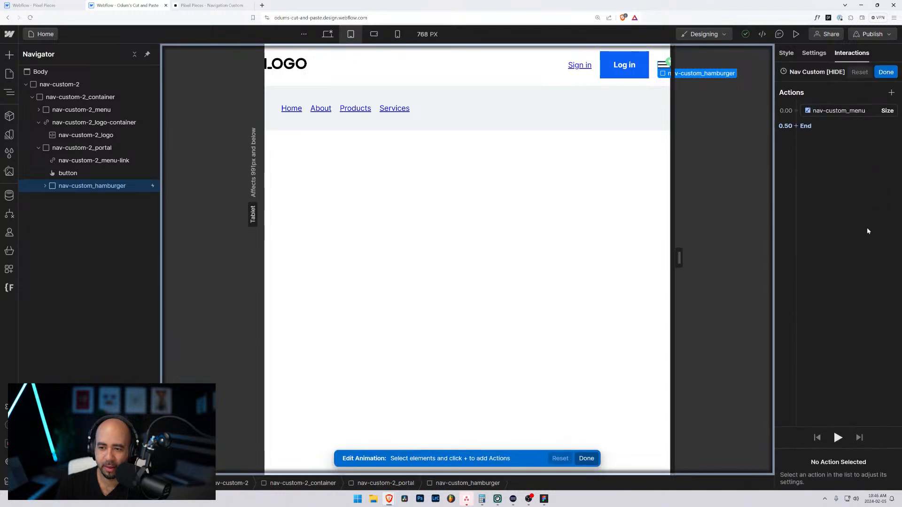
left_click(822, 110)
left_click(851, 303)
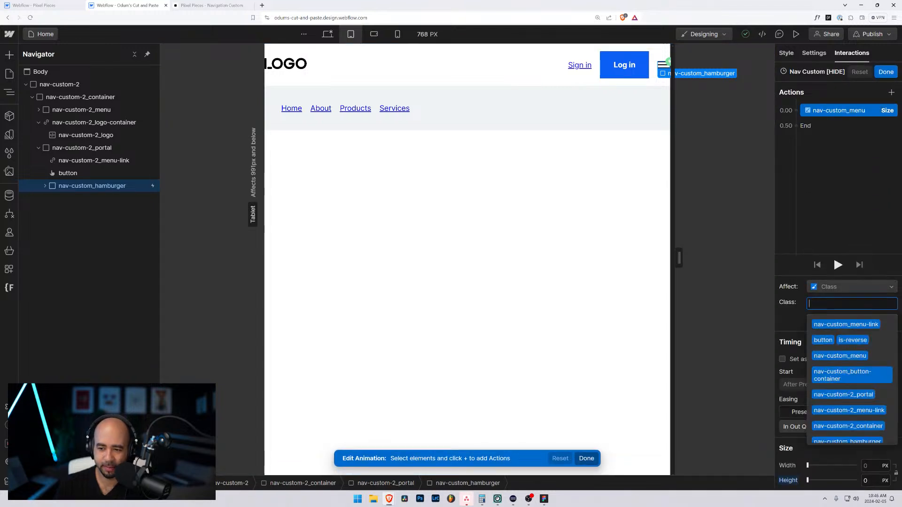
type("nav-c")
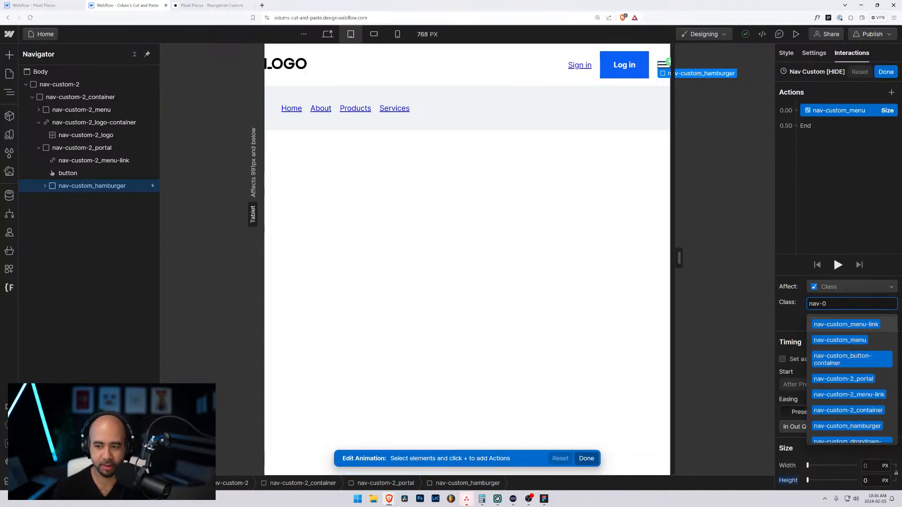
type("ustom-2")
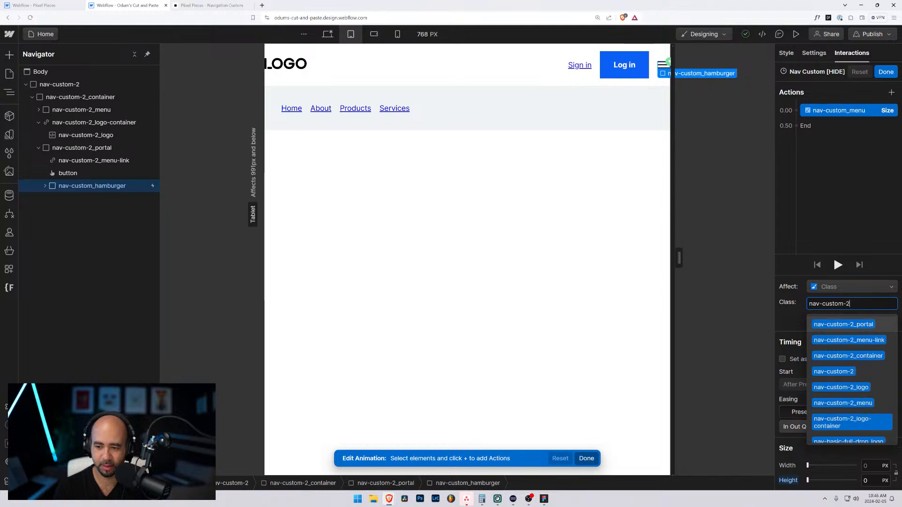
type("_menu")
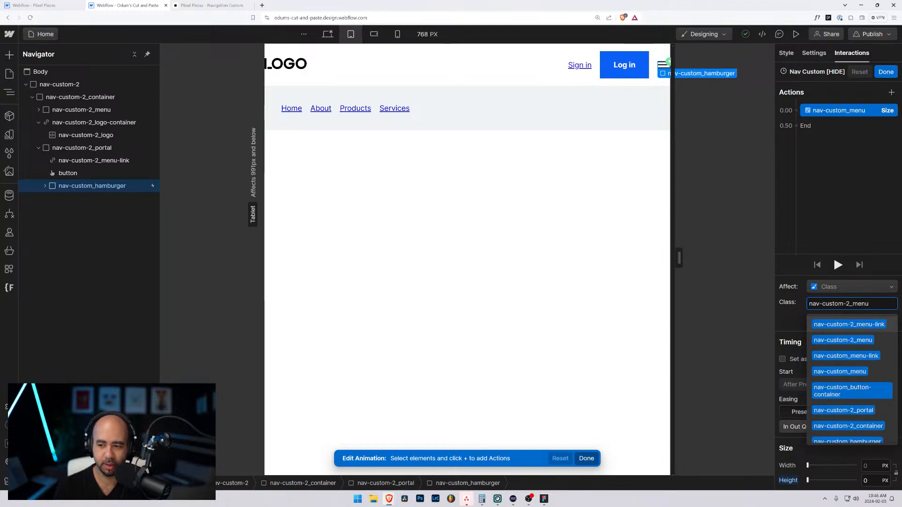
key("Down")
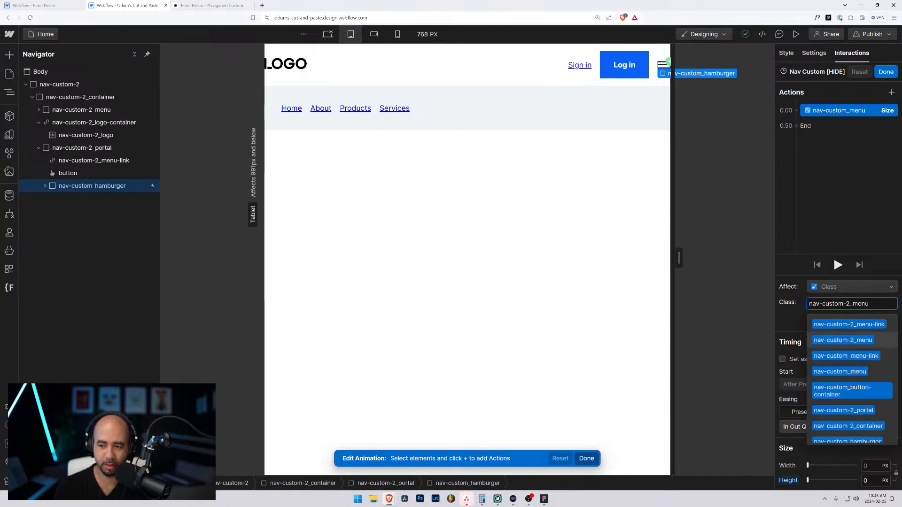
key("Return")
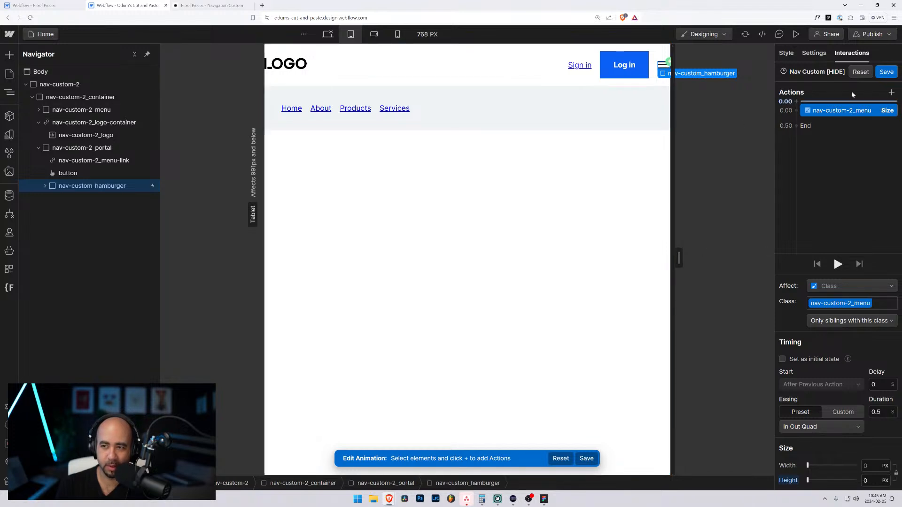
left_click(888, 73)
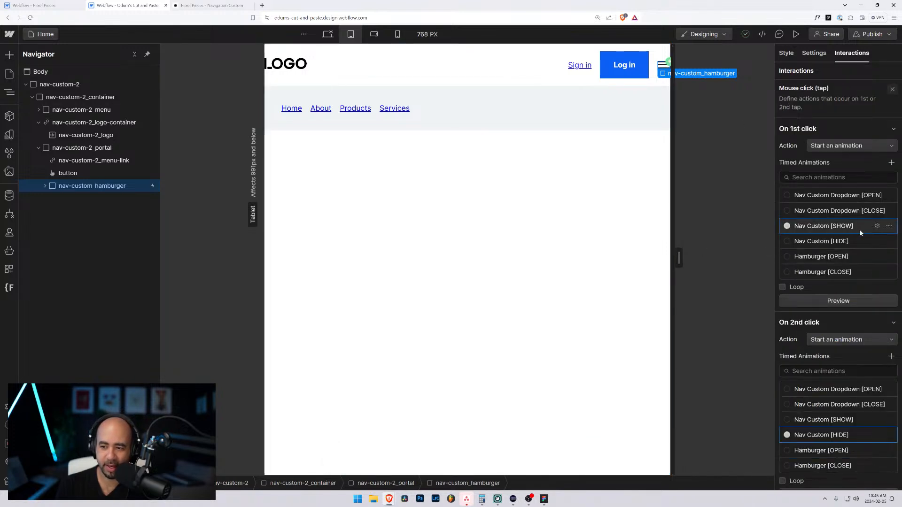
- Rename the Nav Custom [SHOW] animation to Nav Custom 2 [SHOW]
left_click(887, 227)
left_click(858, 256)
left_click(815, 226)
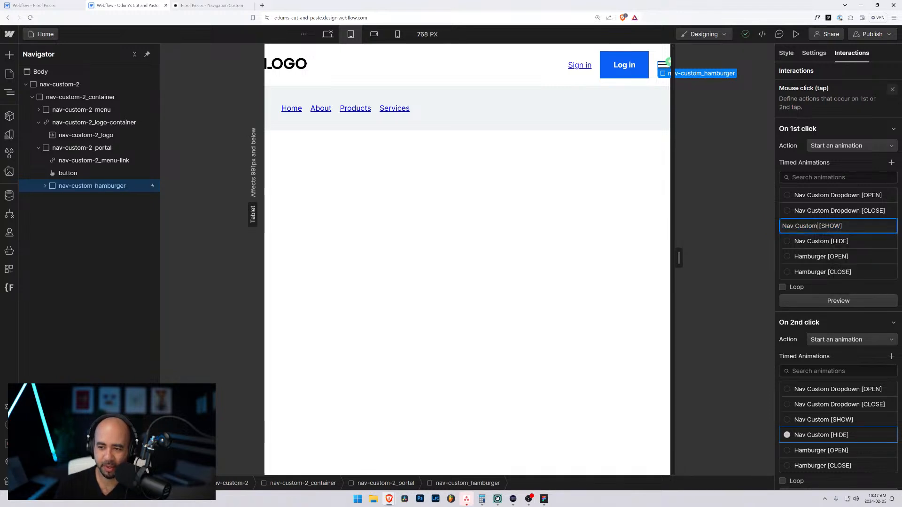
type("@")
key("BackSpace")
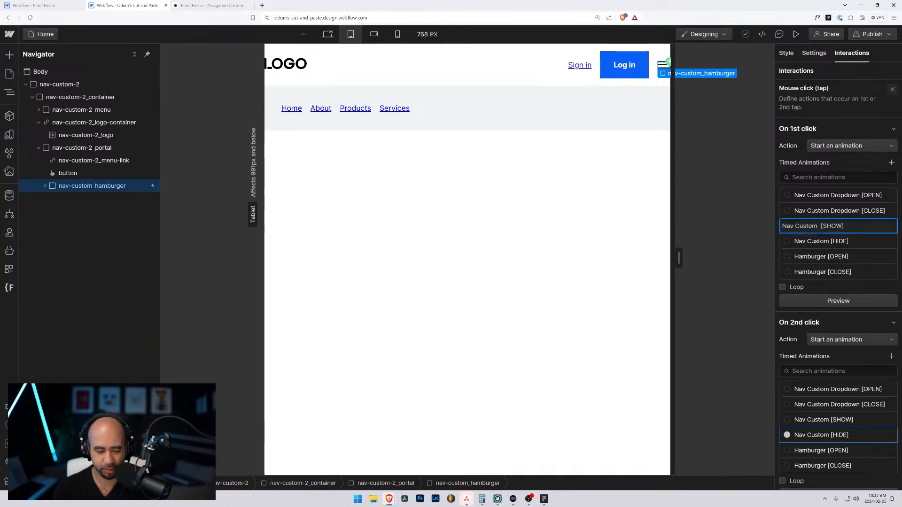
type("2")
- Rename the Nav Custom [HIDE] animation to Nav Custom 2 [HIDE]
left_click(889, 241)
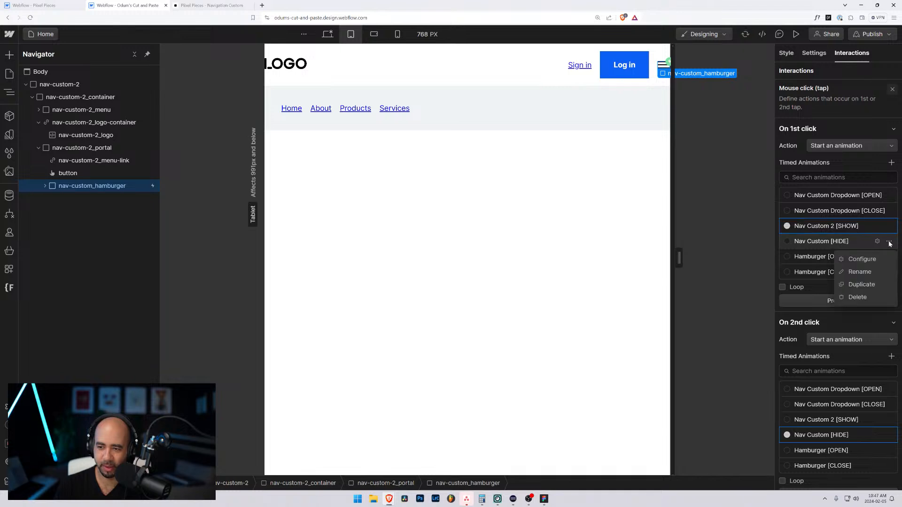
left_click(865, 272)
left_click(818, 241)
type("2")
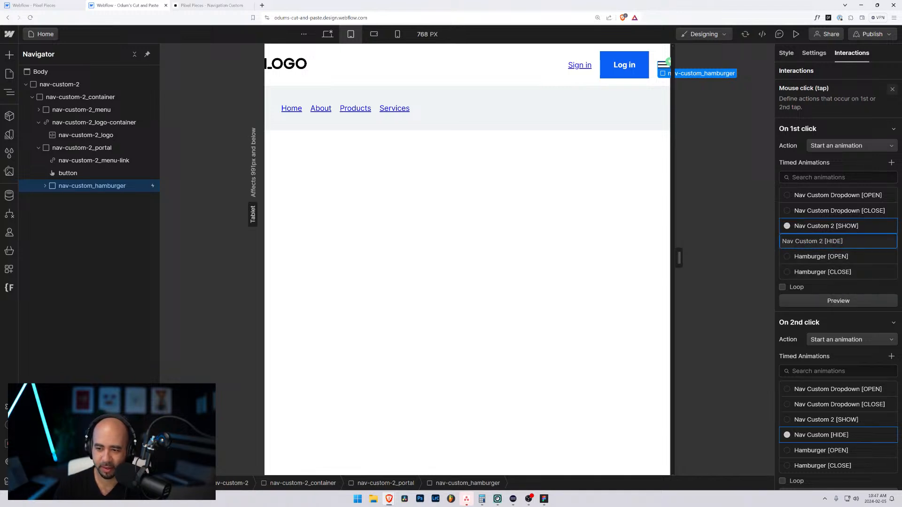
key("Return")
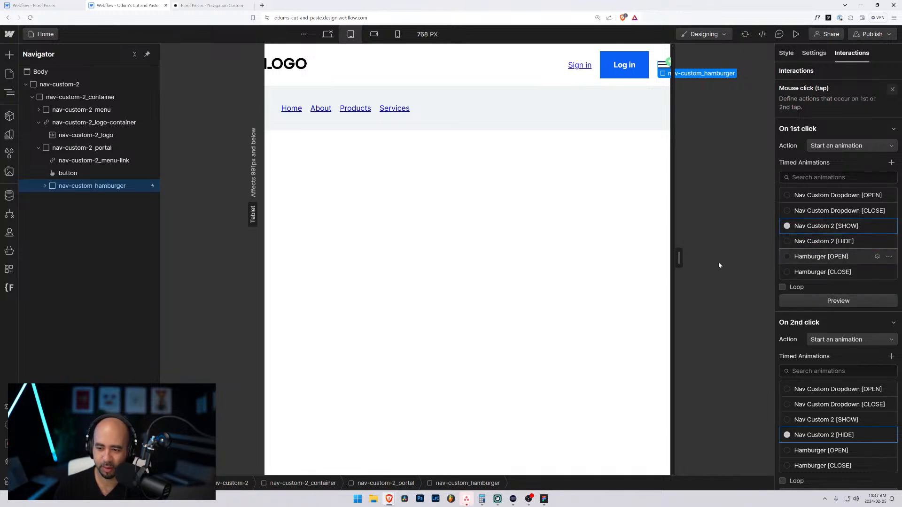
- Preview the navigation at about 748 px, test the hamburger's menu toggle, and leave the preview
left_click(796, 34)
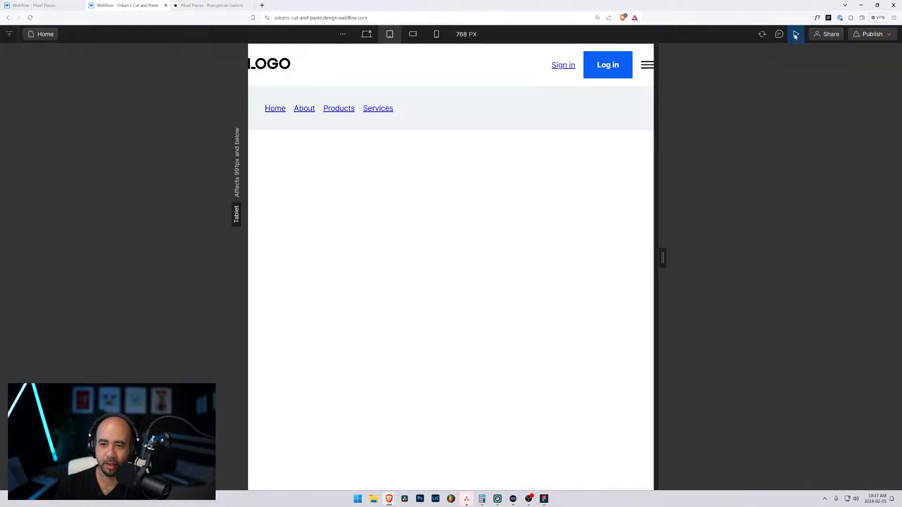
mouse_move(657, 257)
left_mouse_down()
mouse_move(684, 254)
mouse_move(657, 257)
left_mouse_up()
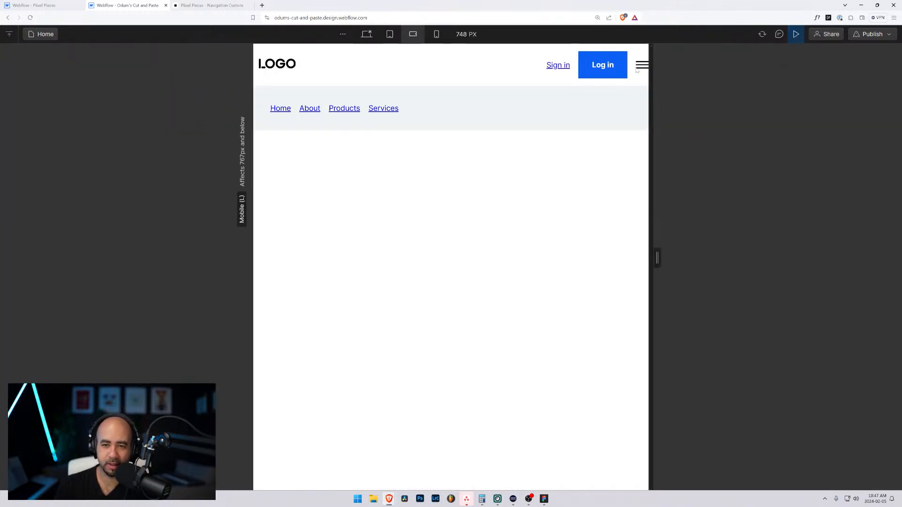
left_click(642, 65)
left_click(642, 67)
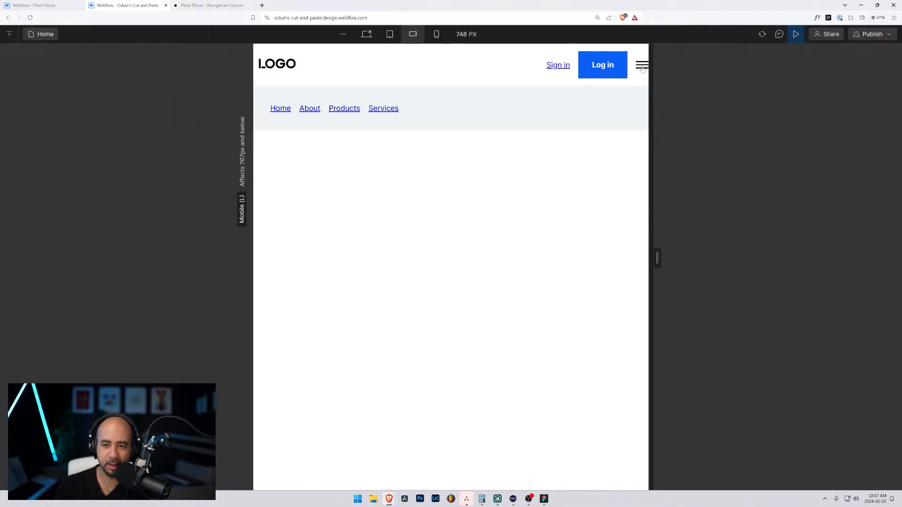
left_click(795, 34)
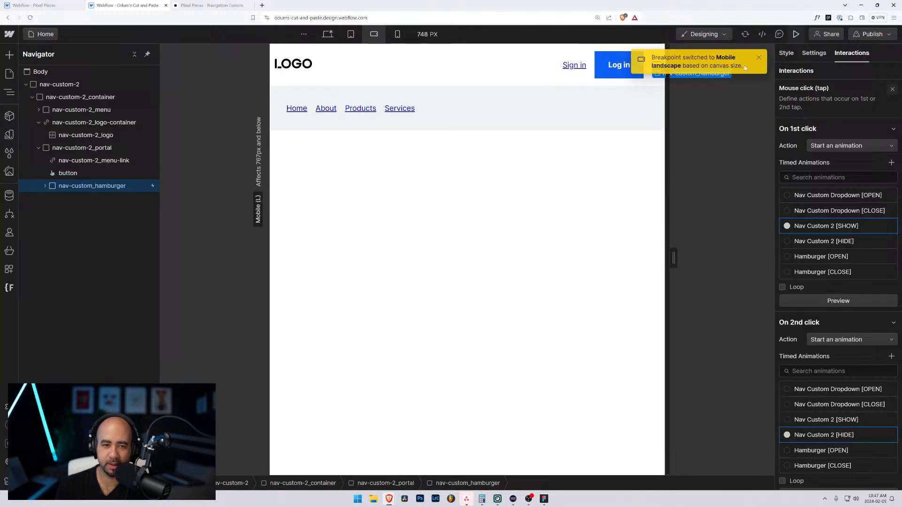
- At the tablet breakpoint, set the display of nav-custom-2_menu to none
left_click(350, 34)
left_click(322, 99)
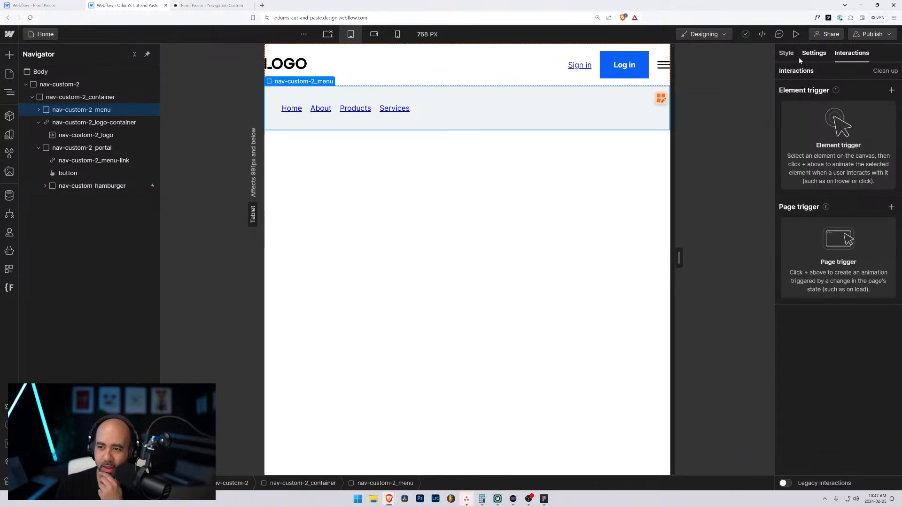
left_click(786, 52)
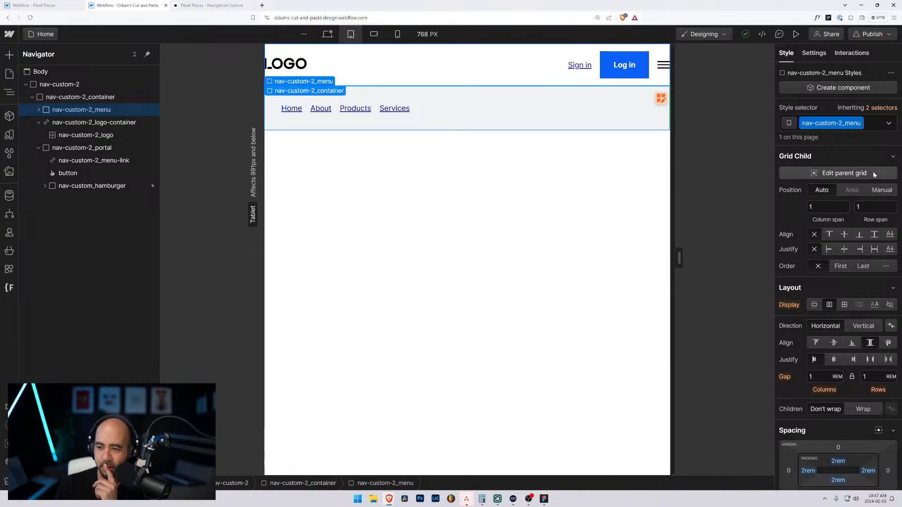
left_click(889, 305)
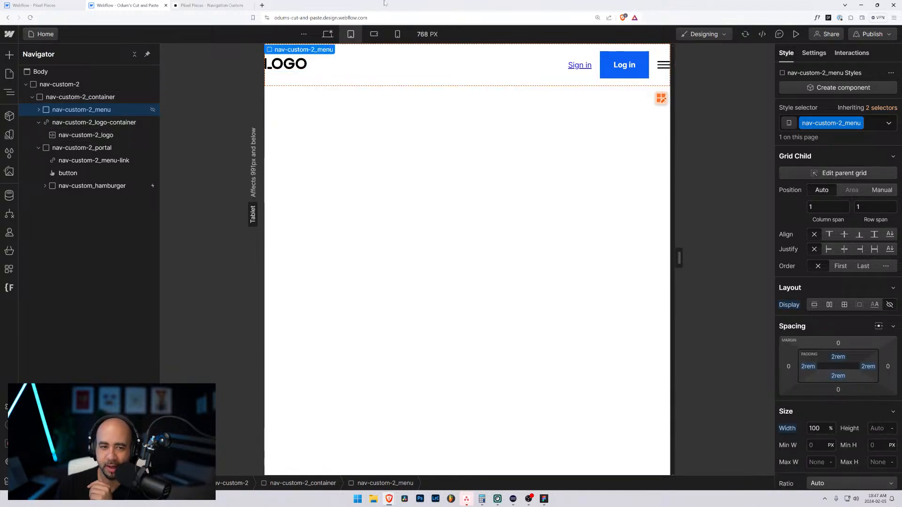
- Preview the tablet layout, test the hamburger, check the navigation at desktop width, and leave the preview
left_click(795, 34)
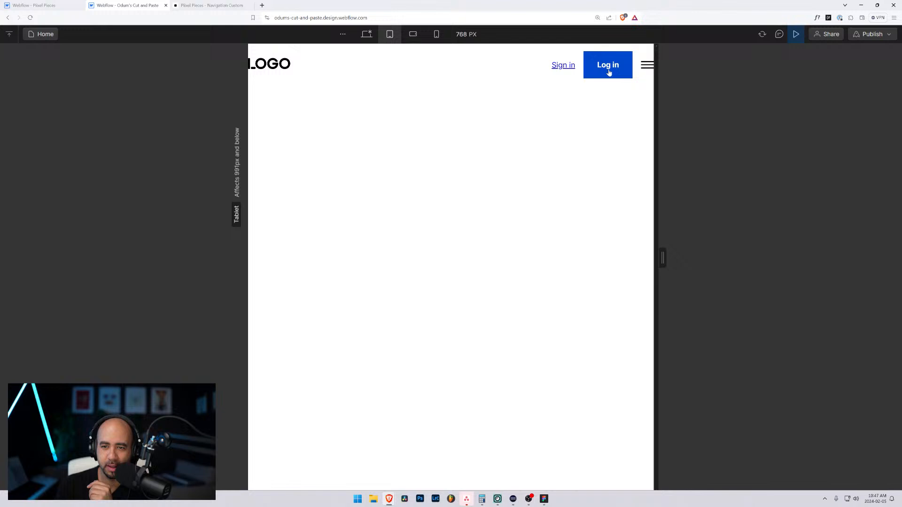
left_click(646, 69)
left_click(646, 66)
left_click(365, 34)
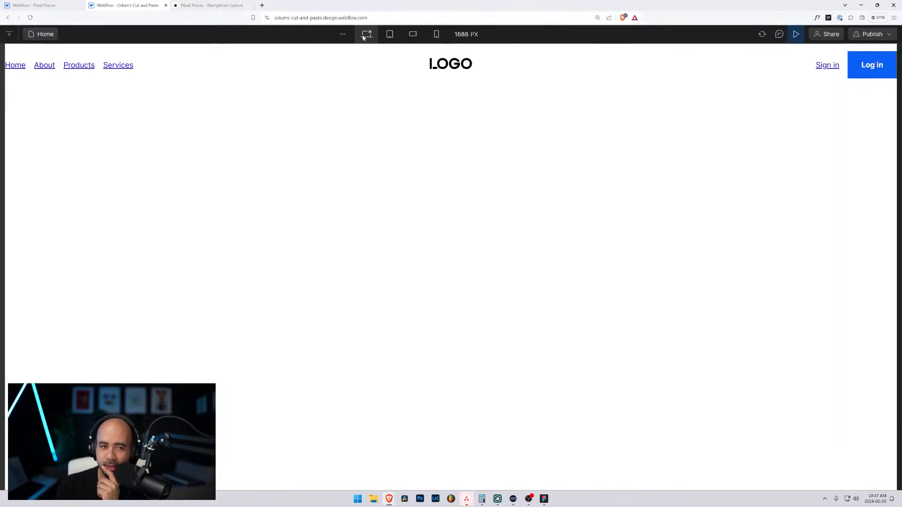
left_click(796, 34)
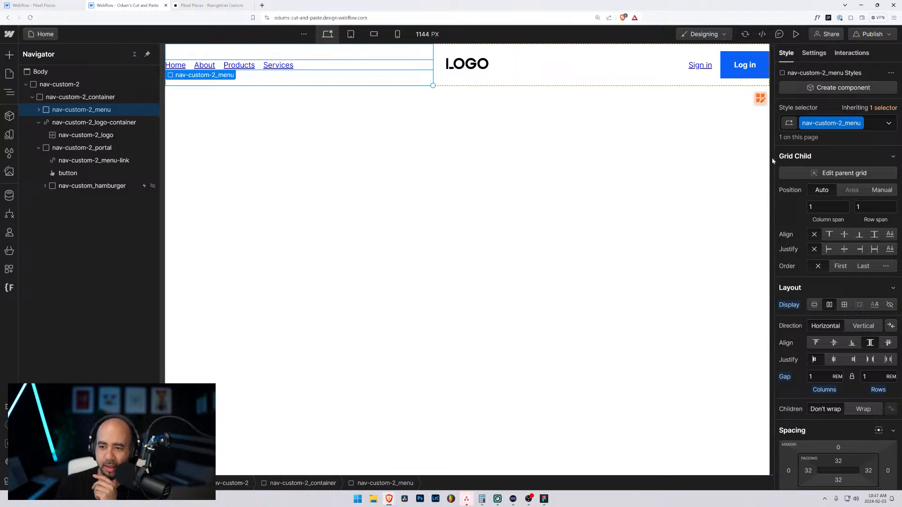
- Examine the hamburger's Nav Custom 2 [SHOW] animation and the settings of its two nav-custom-2_menu size actions
left_click(89, 185)
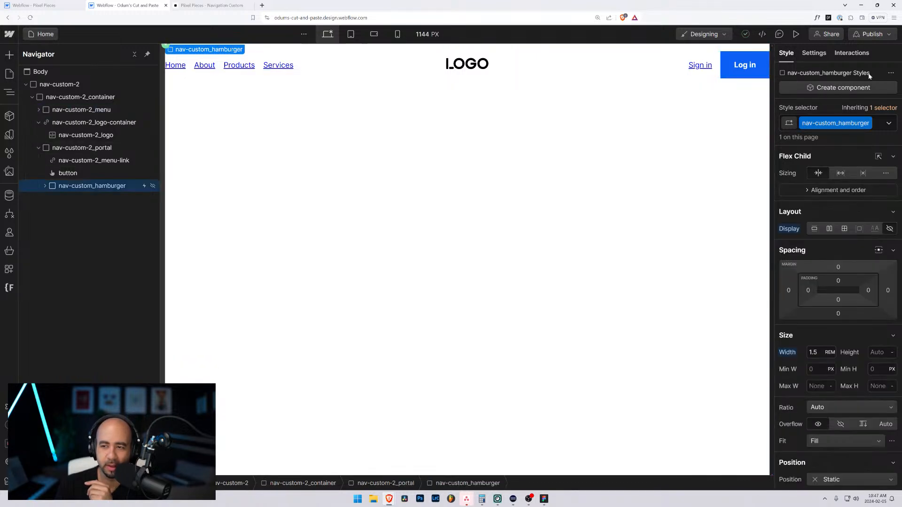
left_click(851, 53)
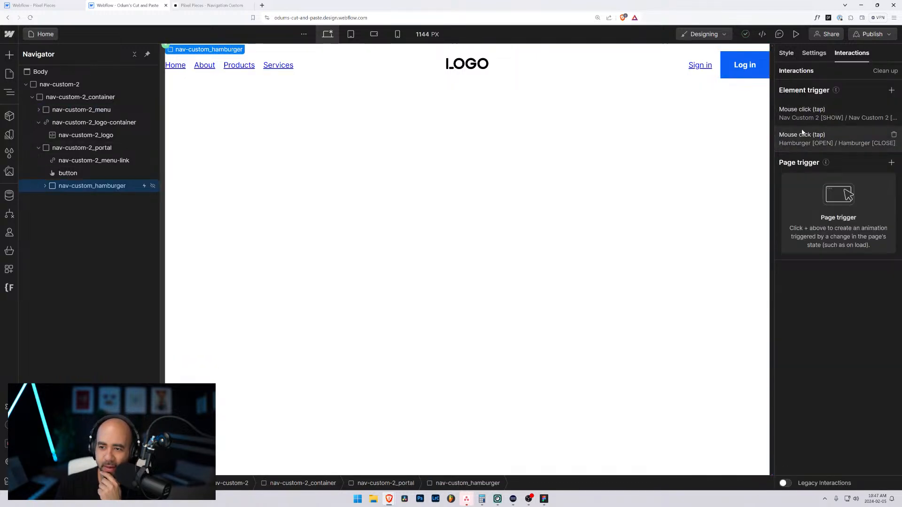
left_click(802, 117)
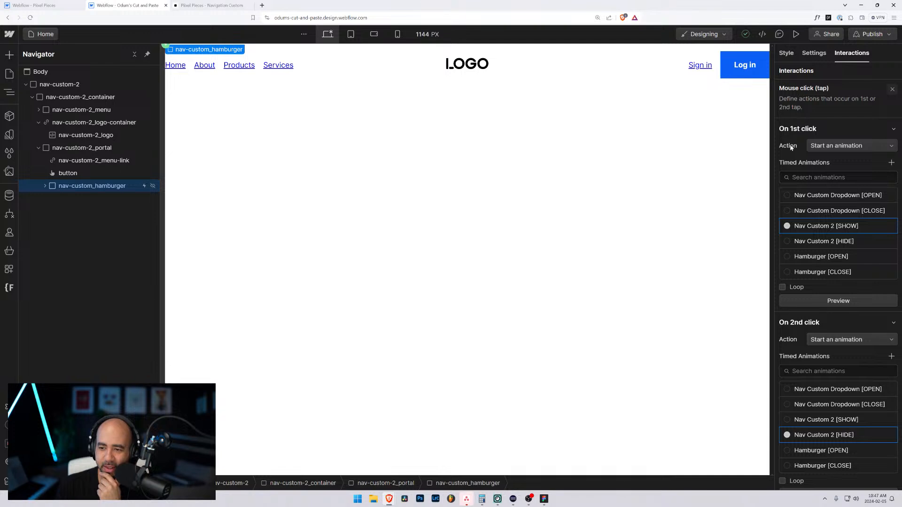
left_click(892, 89)
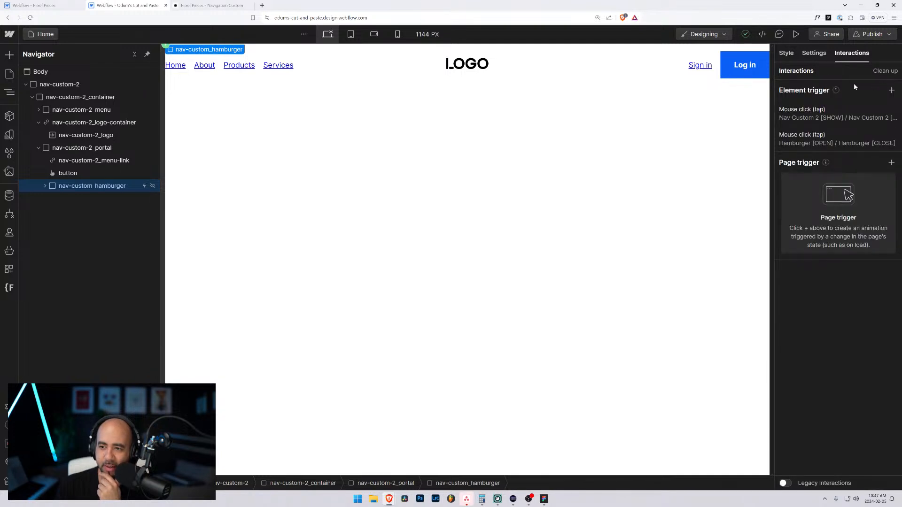
left_click(829, 113)
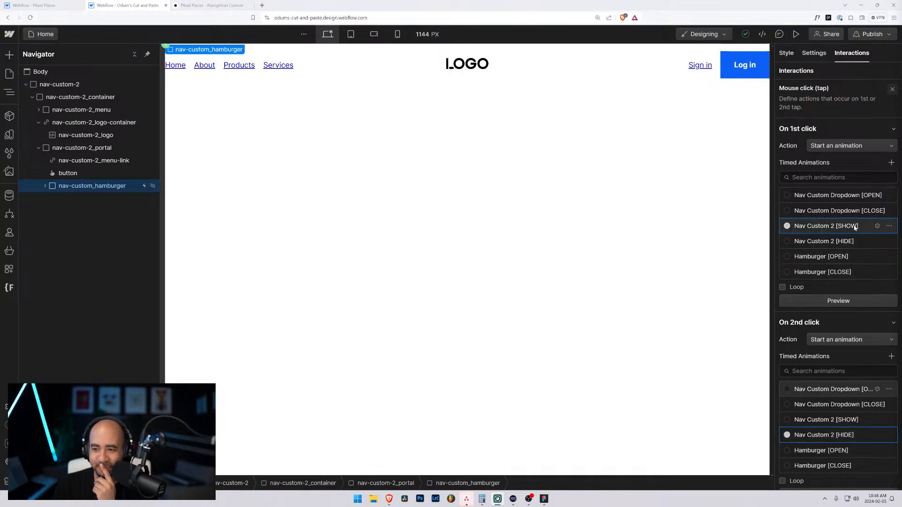
left_click(878, 226)
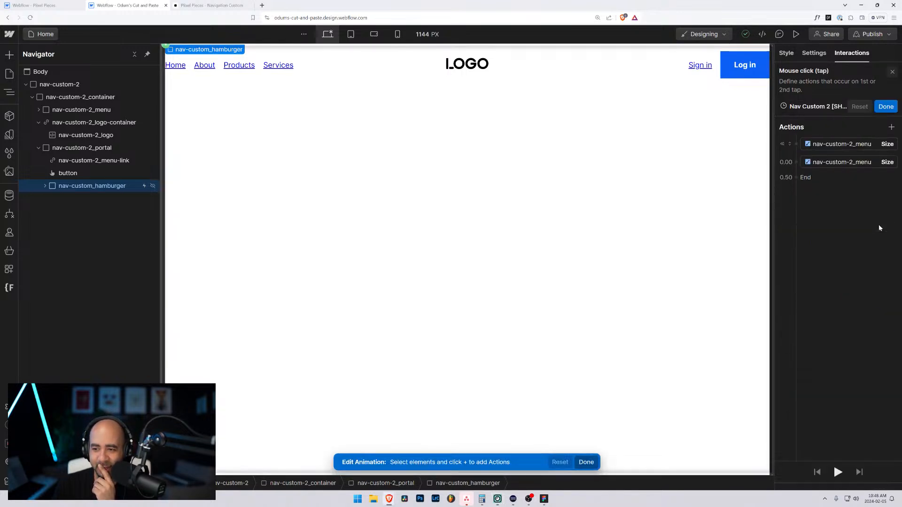
left_click(867, 109)
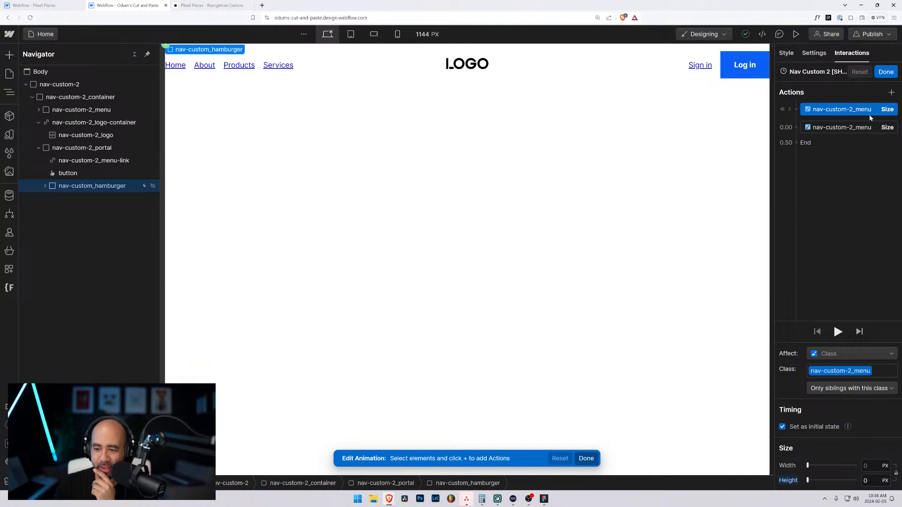
left_click(851, 127)
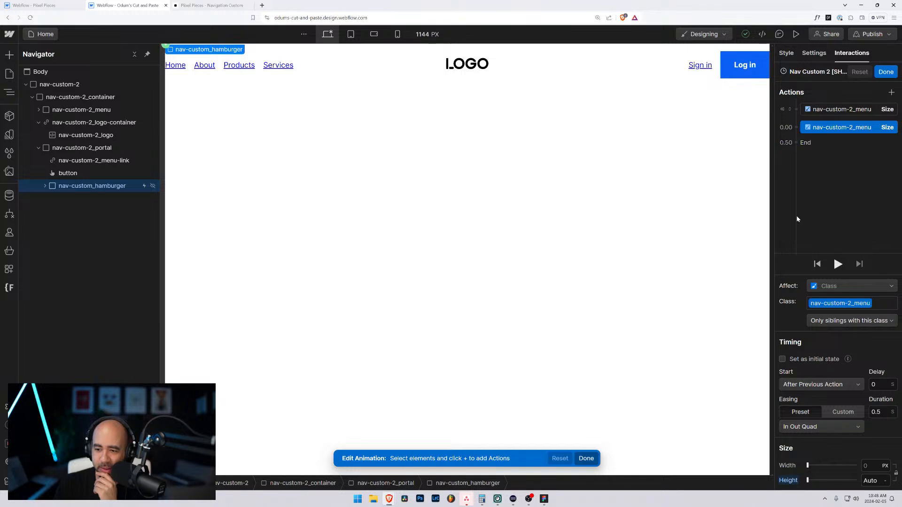
left_click(591, 461)
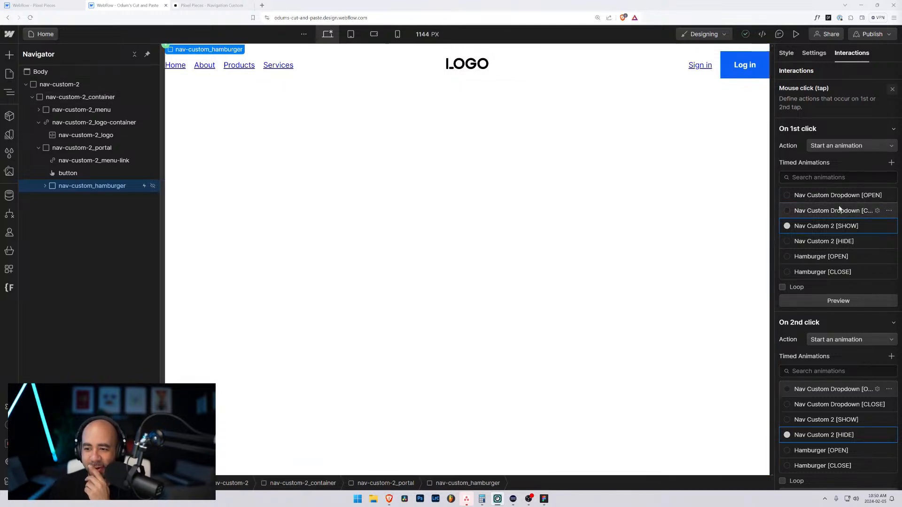
left_click(878, 227)
left_click(830, 131)
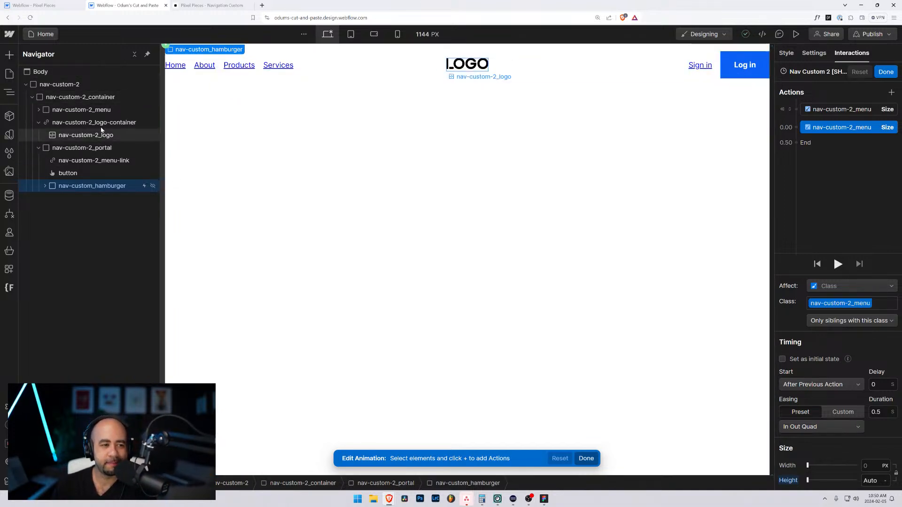
- Try setting the height of nav-custom-2_menu to Auto at the desktop breakpoint
left_click(85, 111)
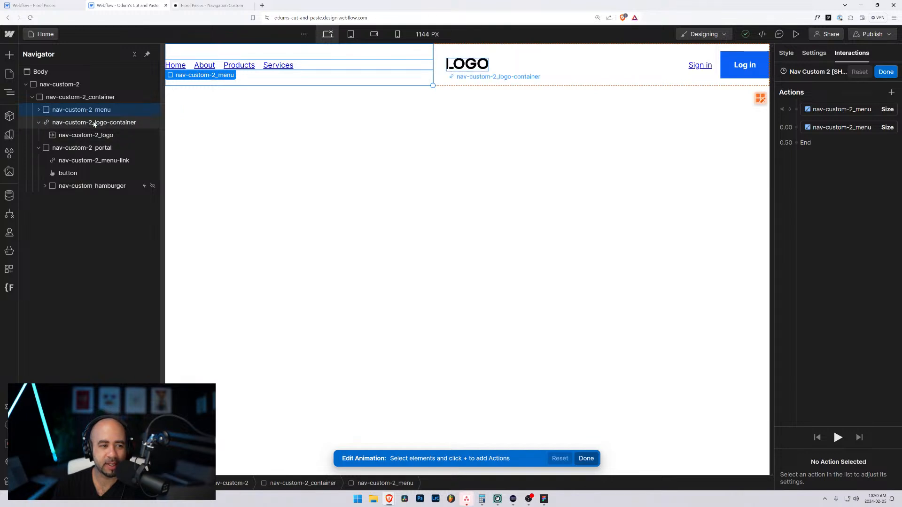
left_click(785, 53)
scroll(810, 368, "down", 3)
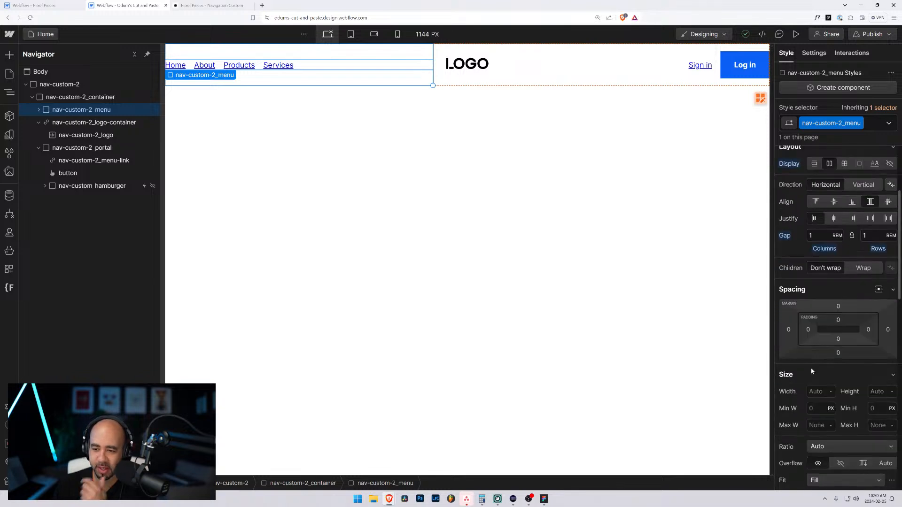
scroll(808, 368, "down", 2)
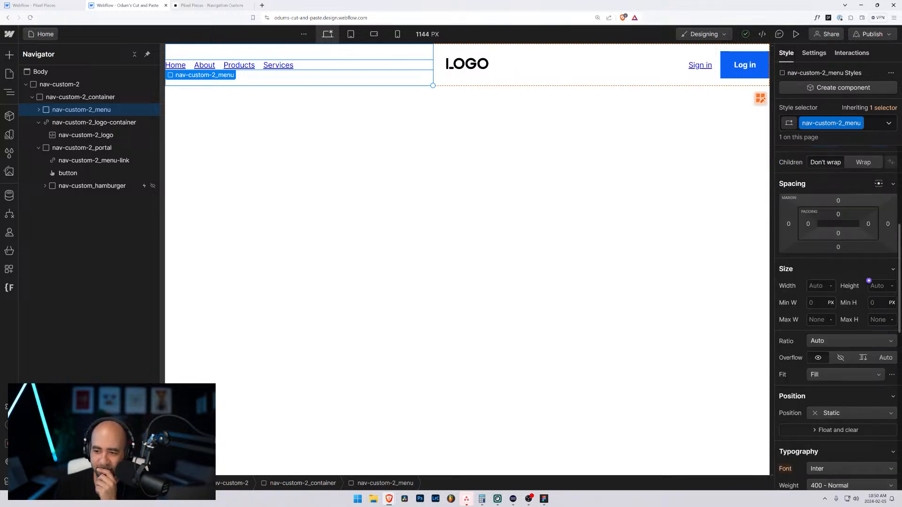
left_click(868, 281)
type("auto")
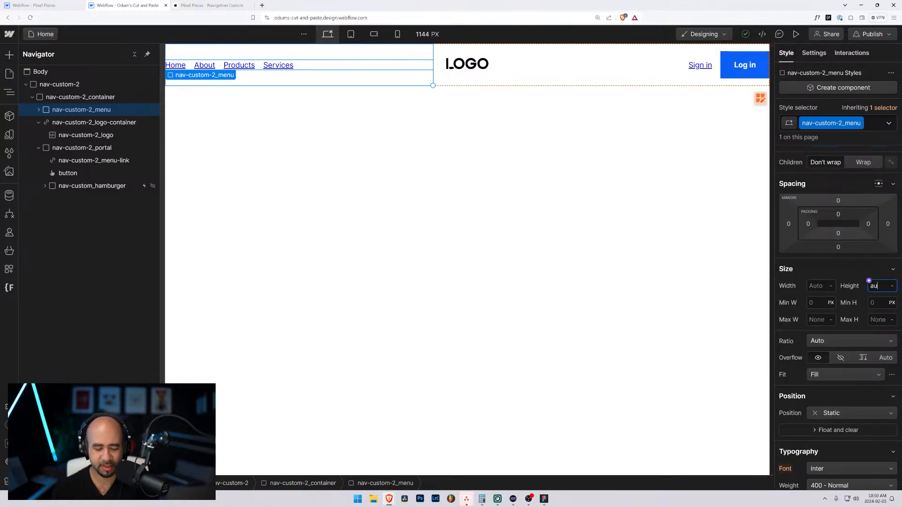
key("Return")
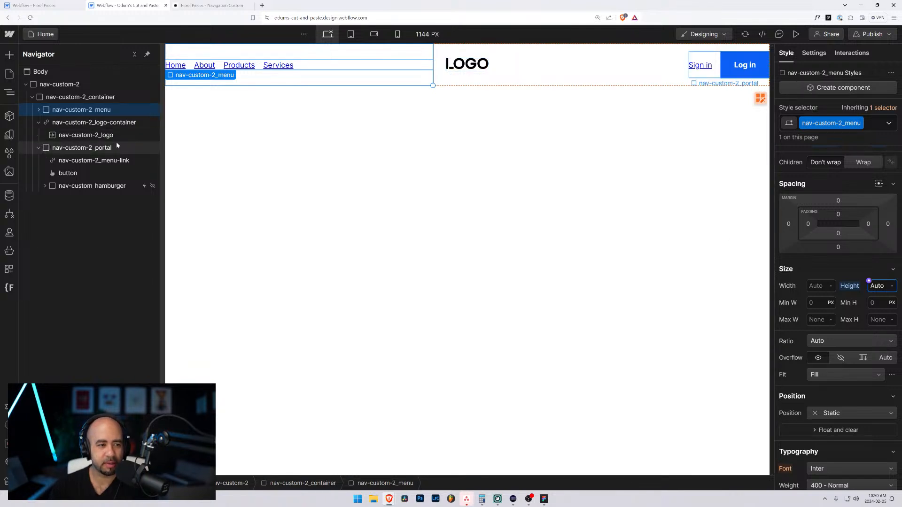
- Set the height of nav-custom-2_menu to Auto at the tablet breakpoint
left_click(38, 110)
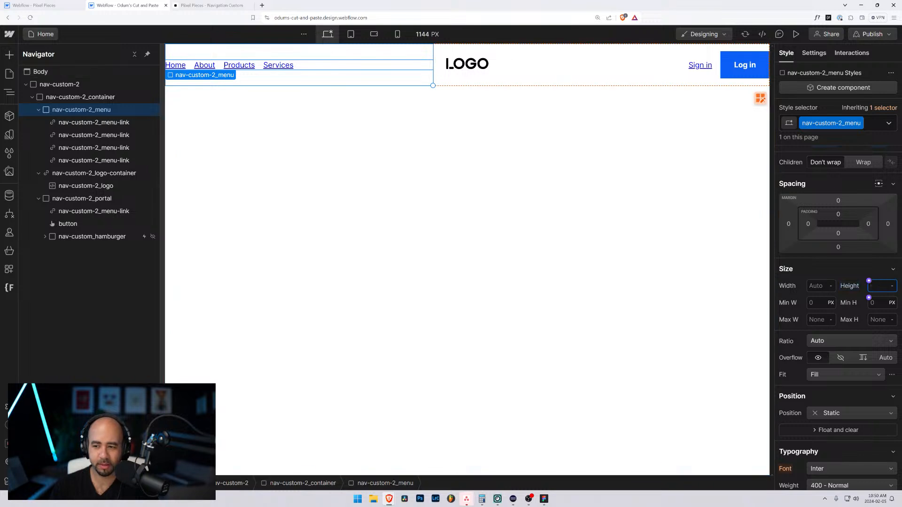
left_click(350, 33)
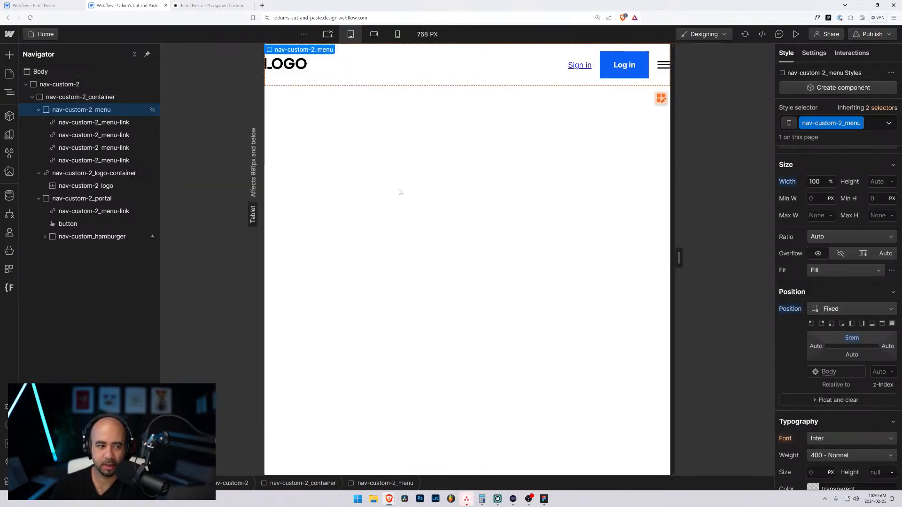
left_click(876, 182)
type("auto")
key("Return")
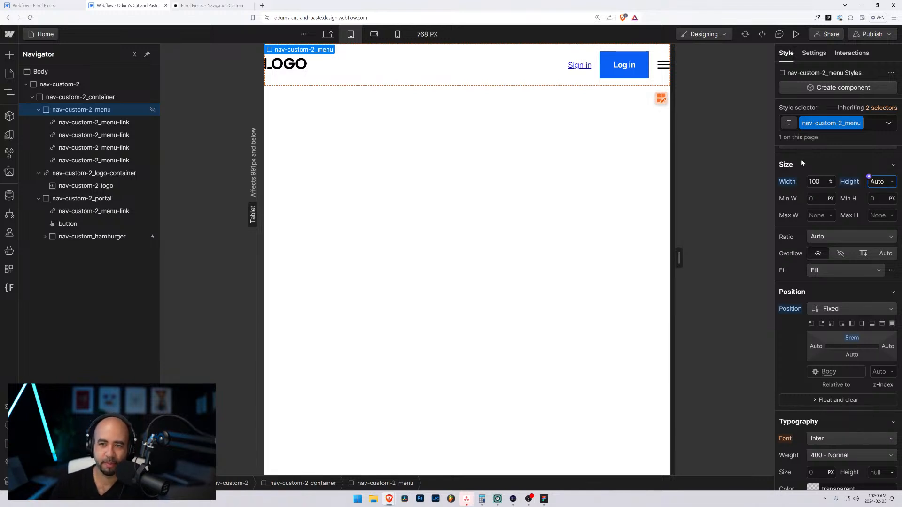
- Preview the tablet layout, toggle the hamburger several times to test the menu, and leave the preview
left_click(795, 34)
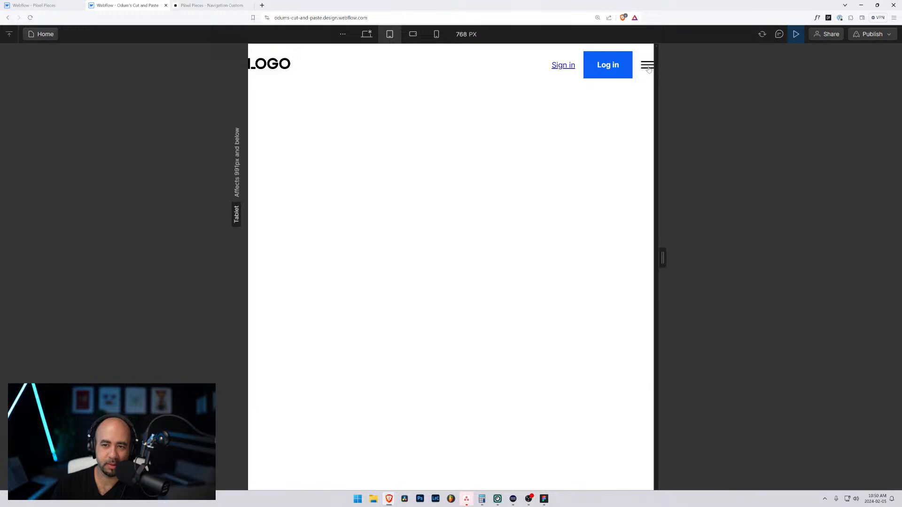
left_click(648, 69)
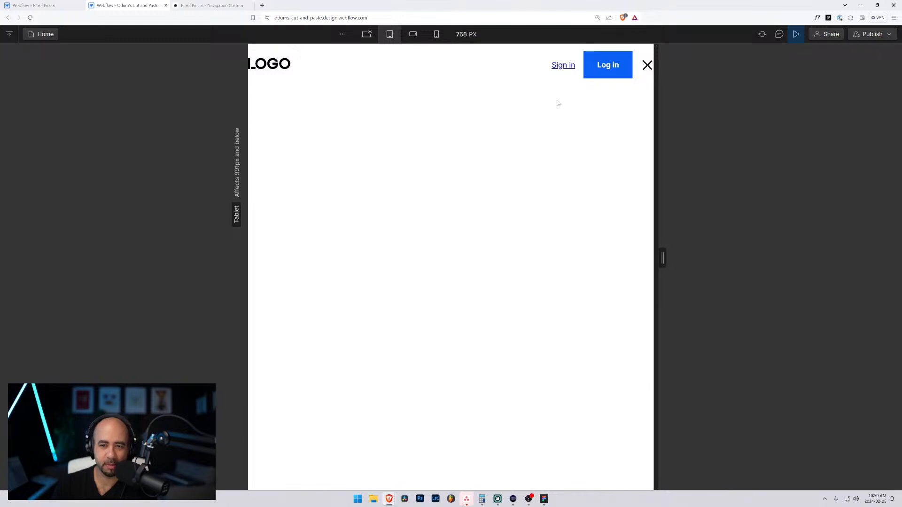
left_click(648, 66)
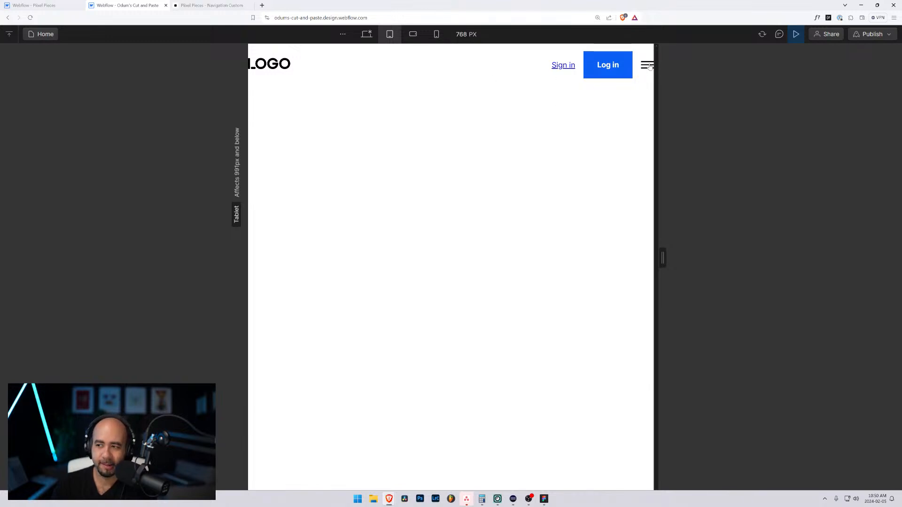
left_click(648, 67)
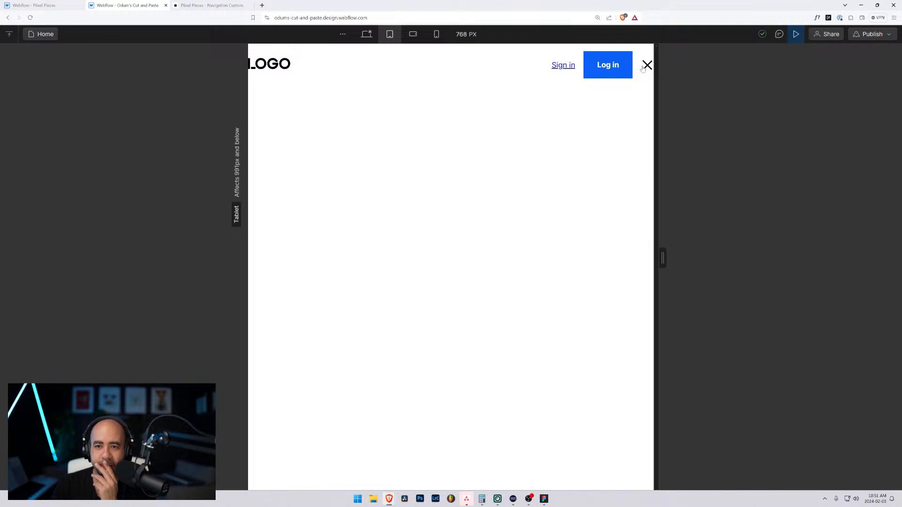
left_click(642, 68)
left_click(796, 34)
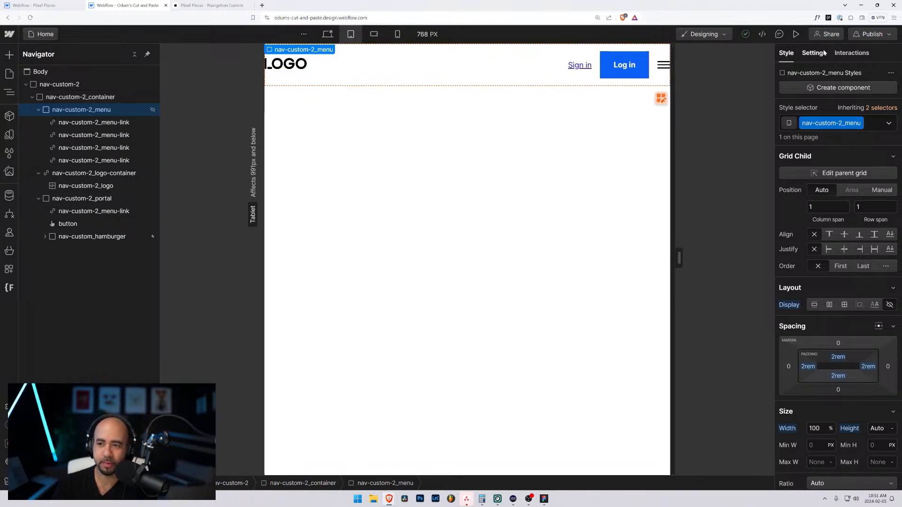
- Open the Nav Custom 2 [SHOW] animation of nav-custom_hamburger for editing
left_click(111, 239)
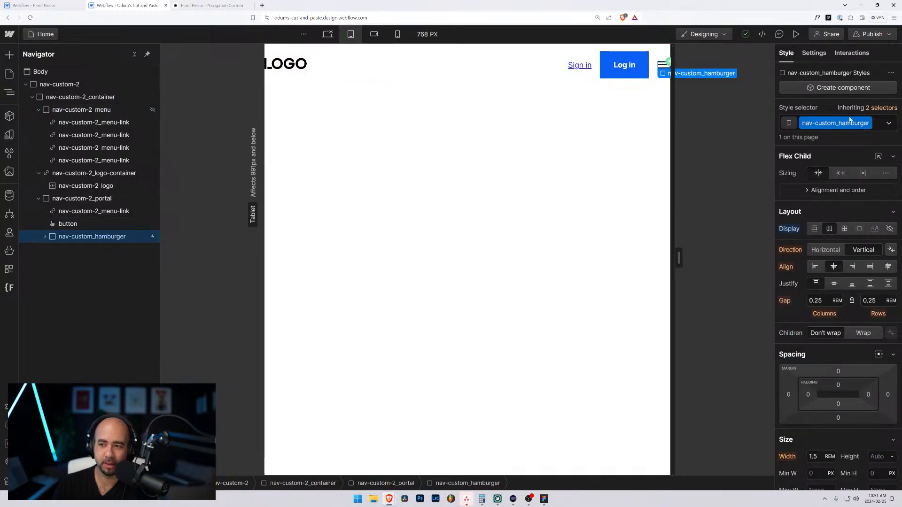
left_click(851, 53)
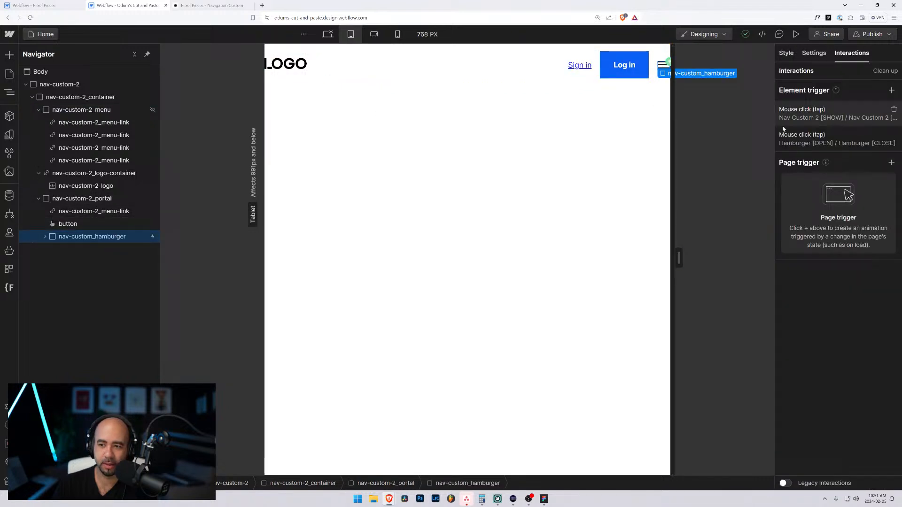
left_click(807, 119)
left_click(867, 227)
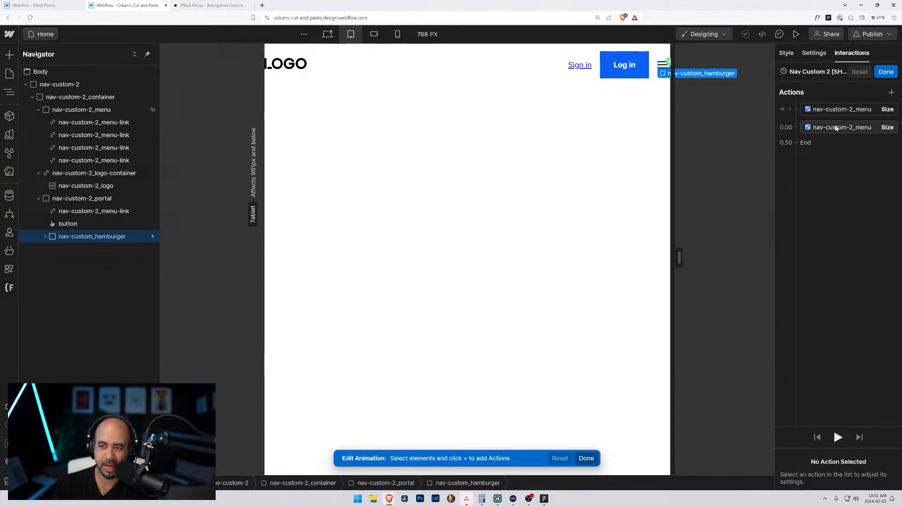
left_click(797, 118)
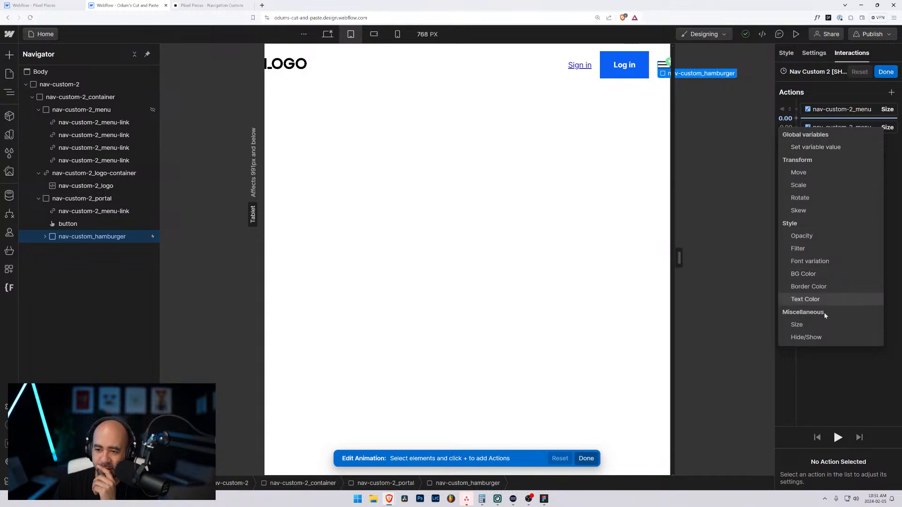
left_click(813, 337)
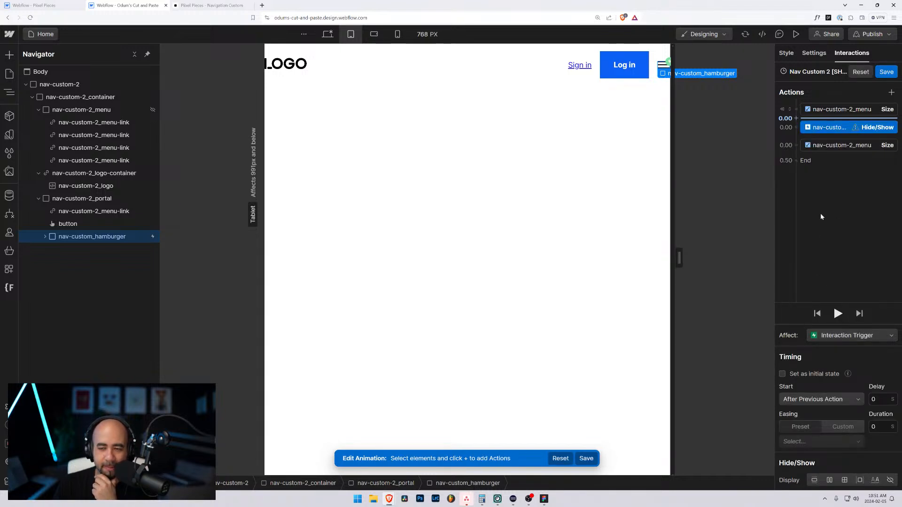
left_click(886, 71)
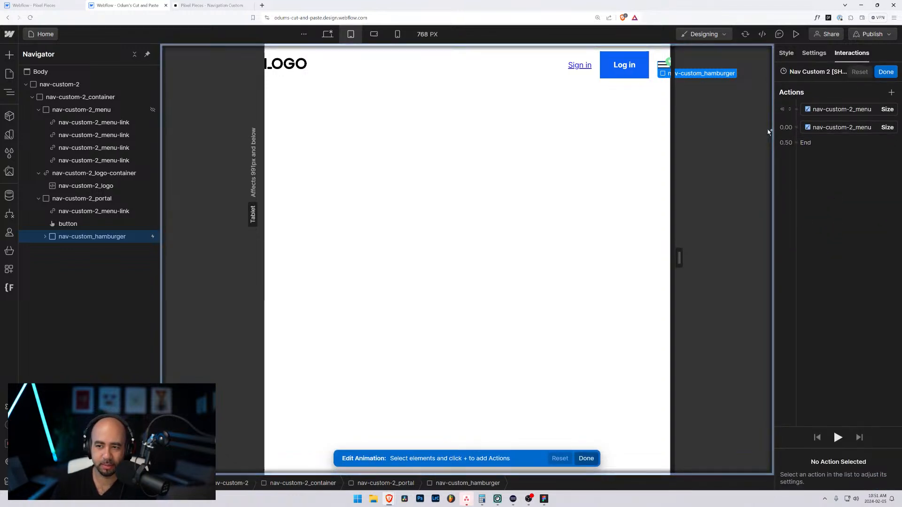
- Insert a Hide/Show action for nav-custom-2_menu between the size actions, with display block and as initial state, and save the animation
left_click(104, 111)
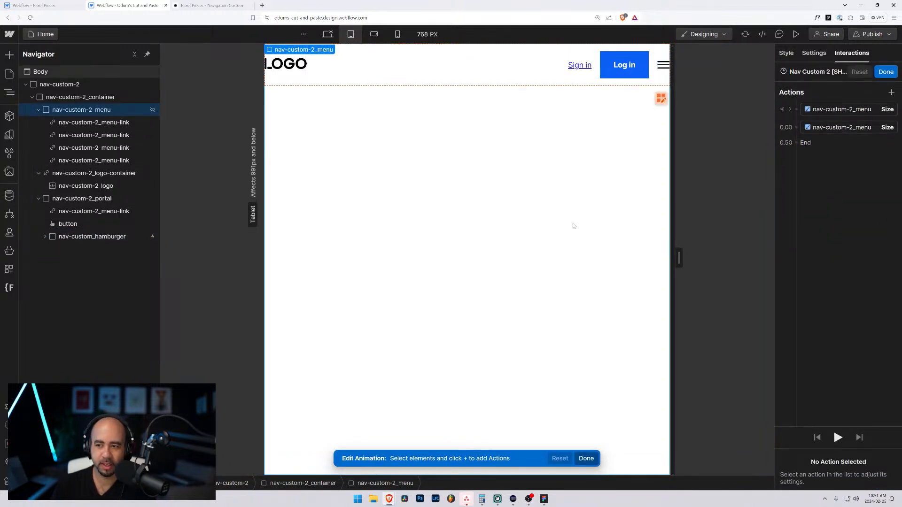
left_click(795, 118)
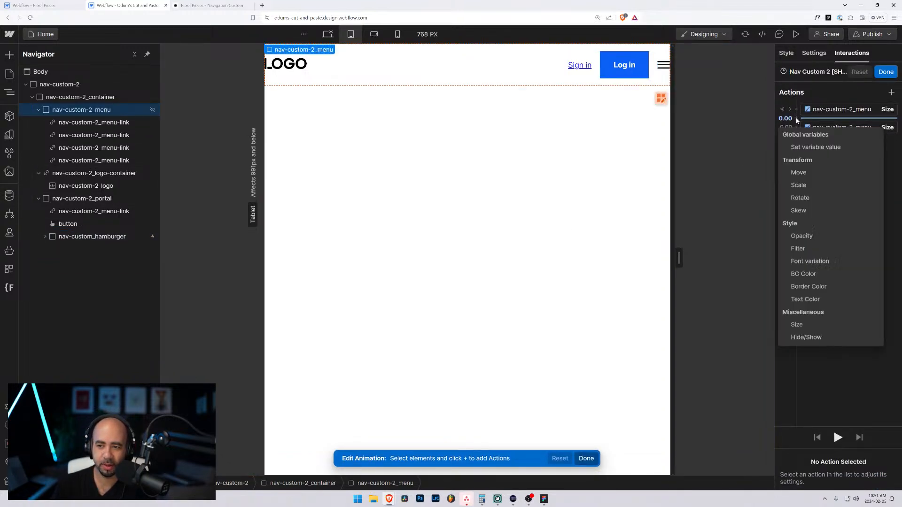
left_click(806, 338)
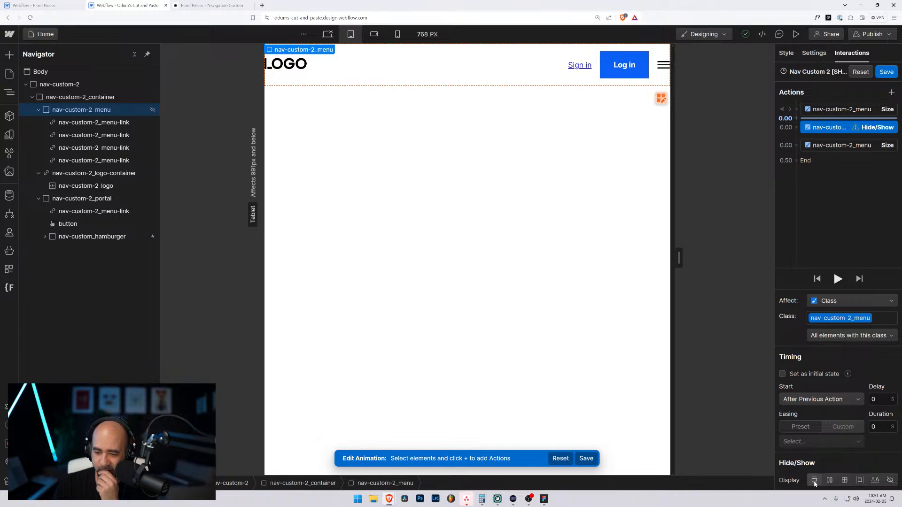
left_click(814, 482)
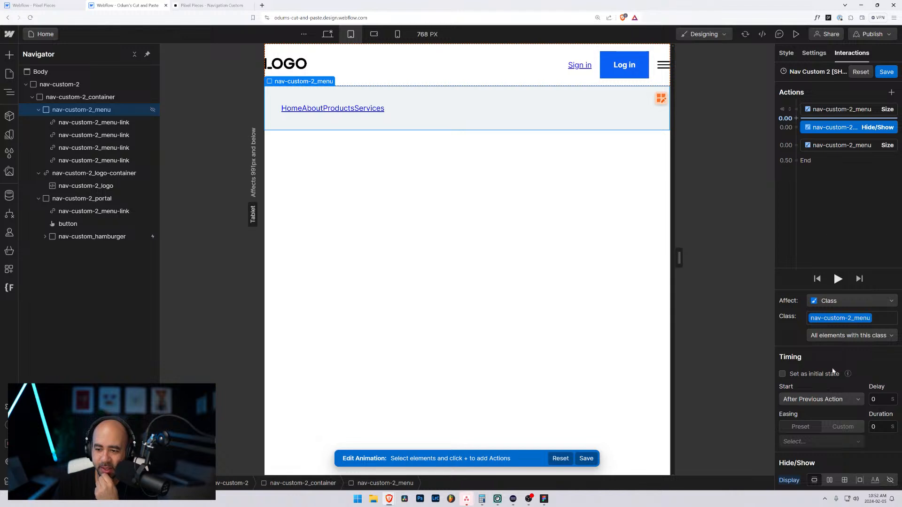
left_click(821, 400)
left_click(814, 410)
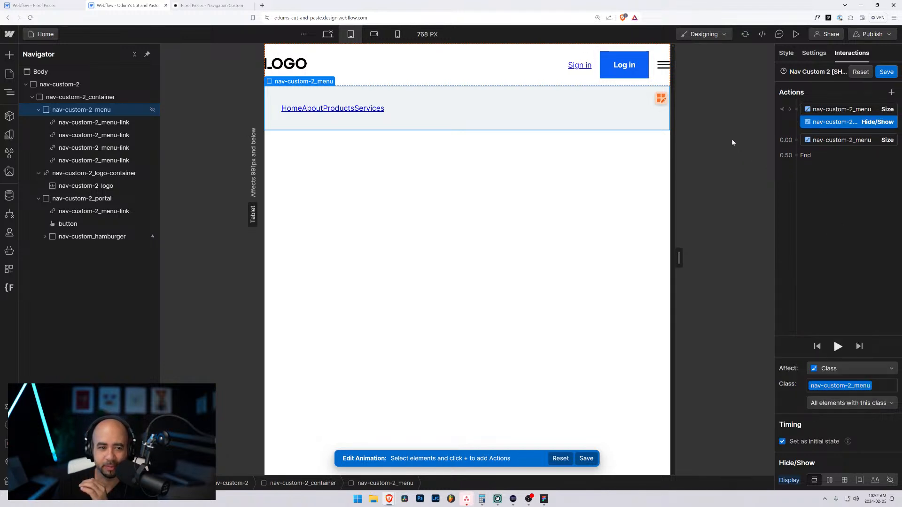
left_click(886, 72)
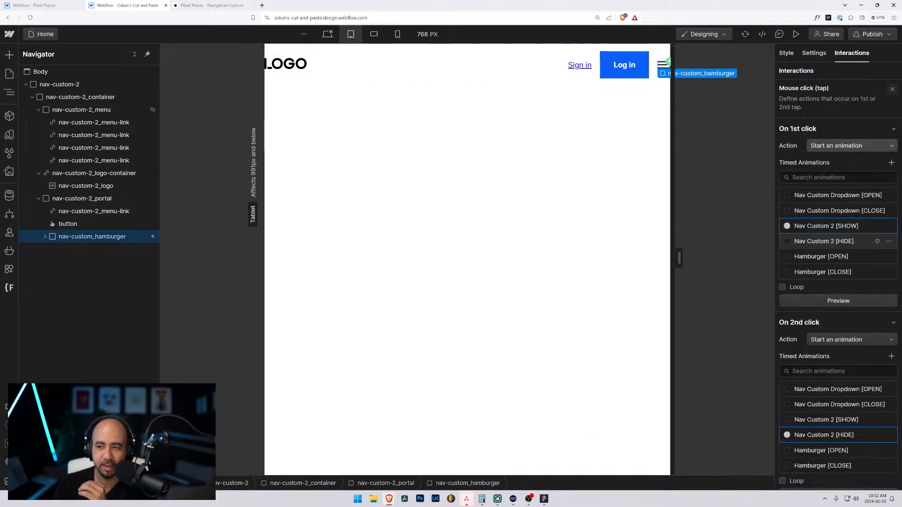
- Open the Nav Custom 2 [HIDE] animation of nav-custom_hamburger for editing and select its nav-custom-2_menu size action
left_click(877, 435)
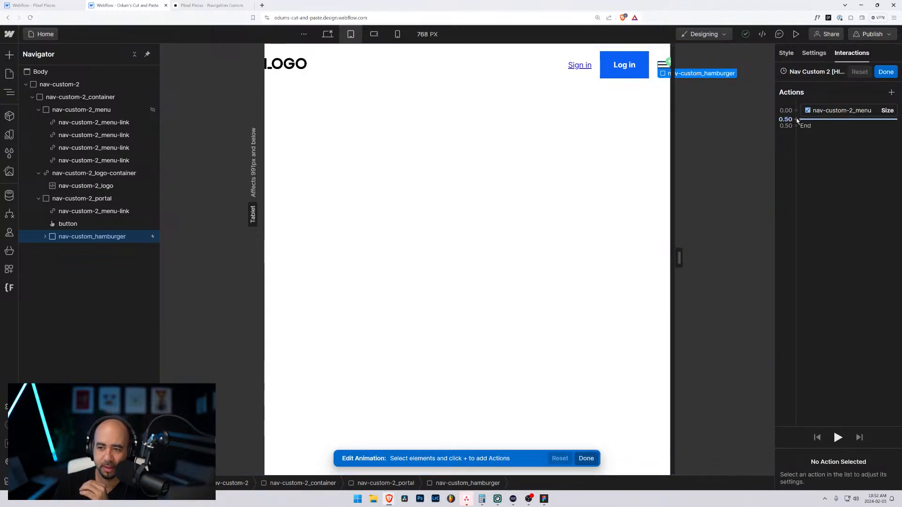
left_click(818, 110)
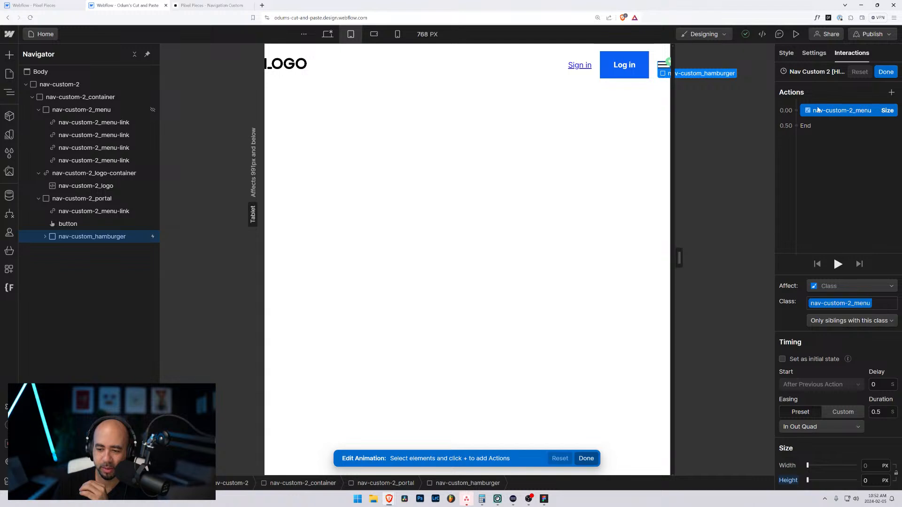
left_click(796, 119)
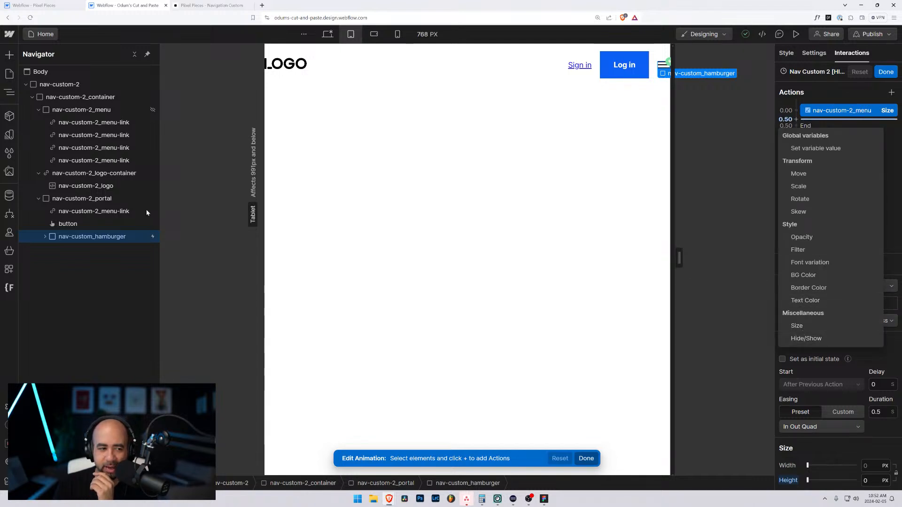
left_click(100, 111)
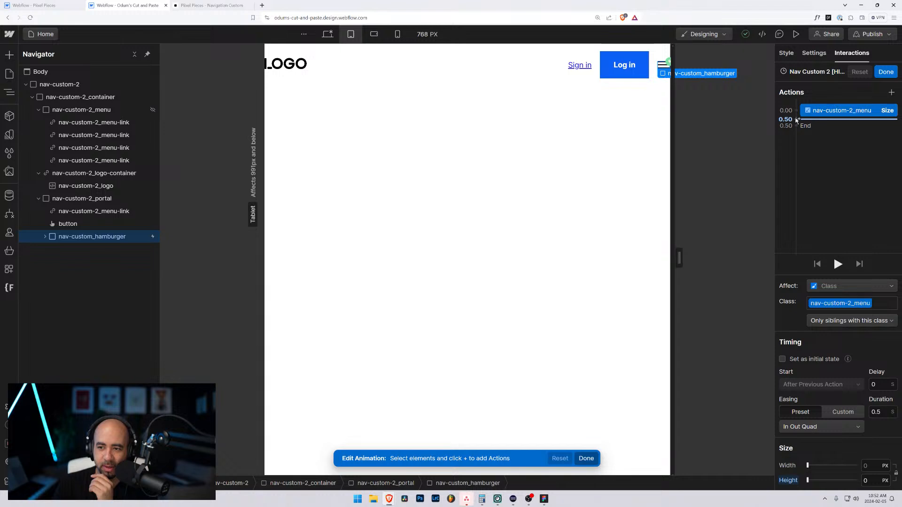
left_click(795, 120)
left_click(812, 336)
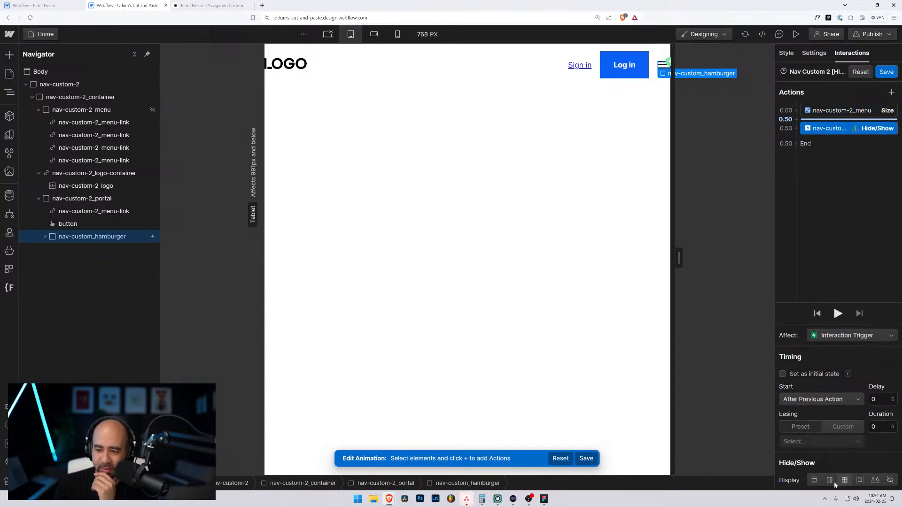
left_click(807, 400)
left_click(806, 412)
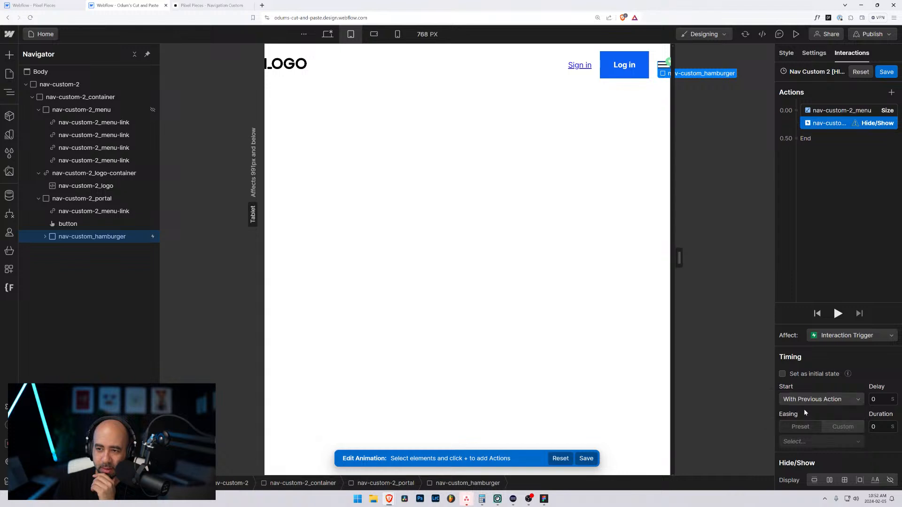
left_click(841, 335)
left_click(832, 326)
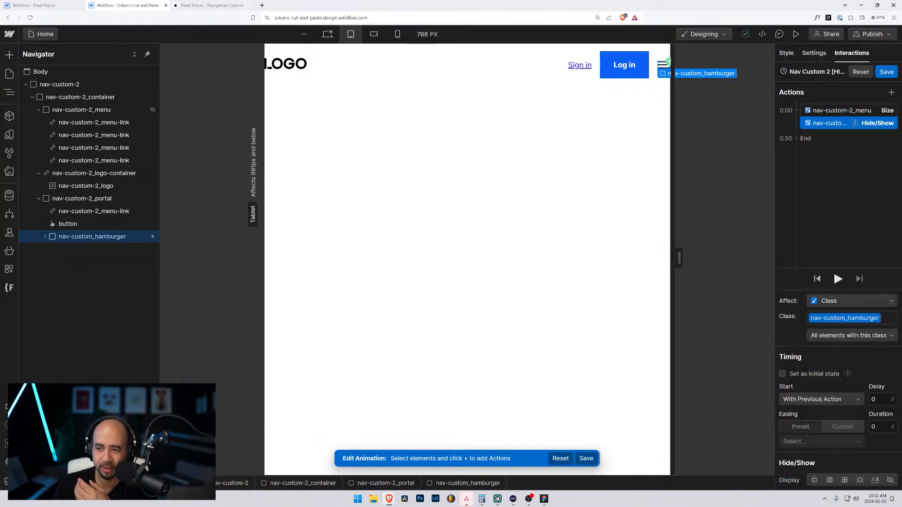
right_click(831, 125)
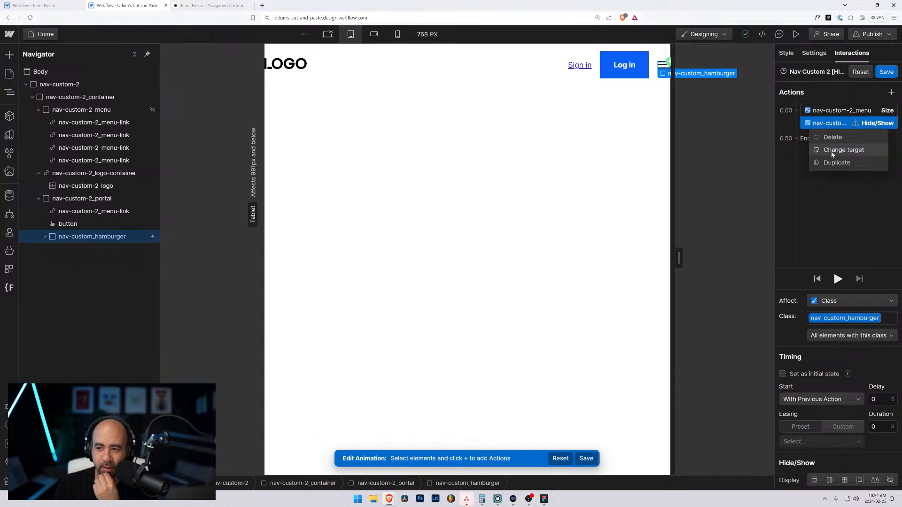
left_click(825, 163)
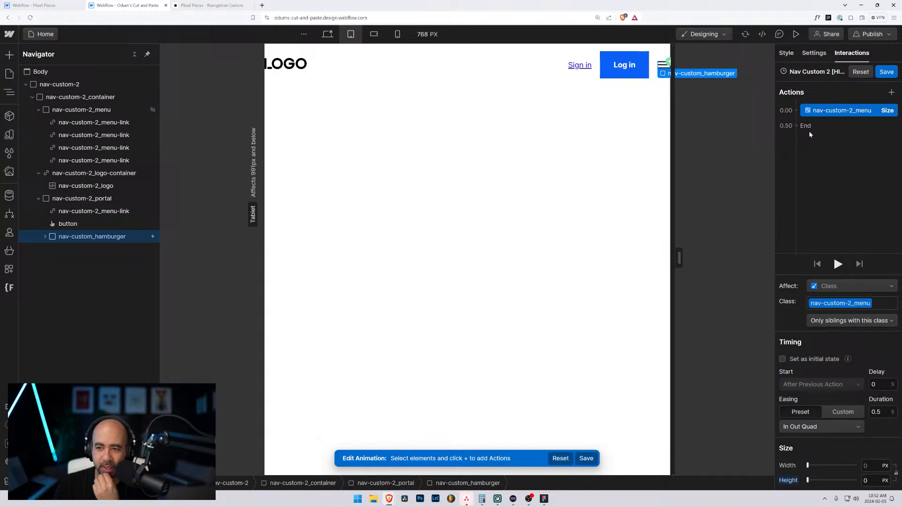
- Add a Hide/Show action for nav-custom-2_menu after the size action, starting After Previous Action with display none, and save the animation
left_click(81, 110)
left_click(797, 123)
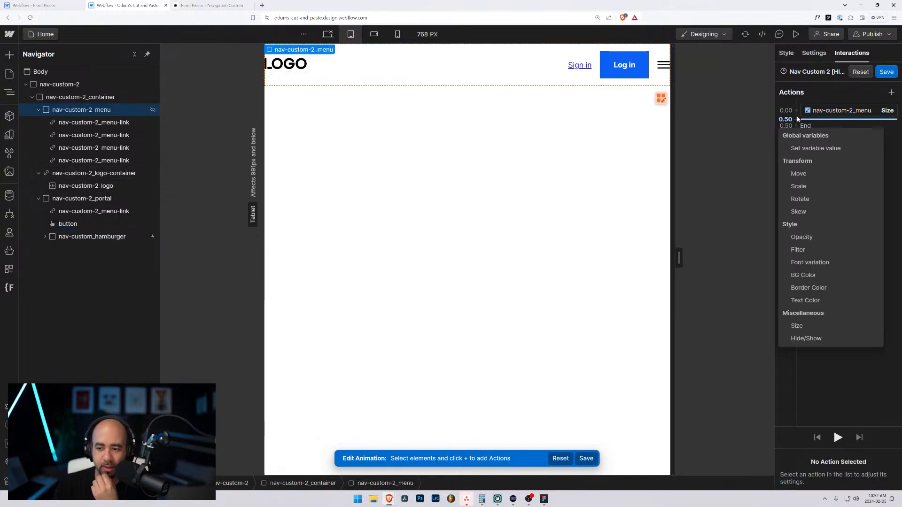
left_click(817, 338)
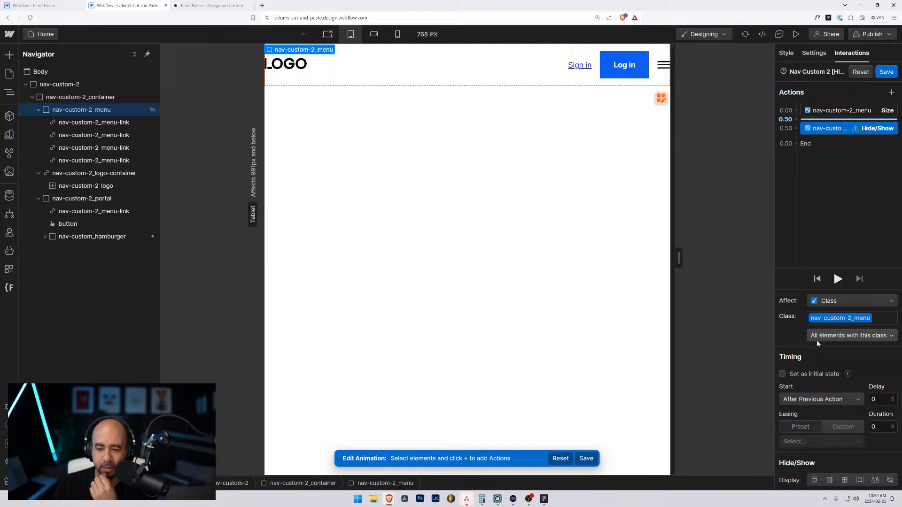
left_click(807, 401)
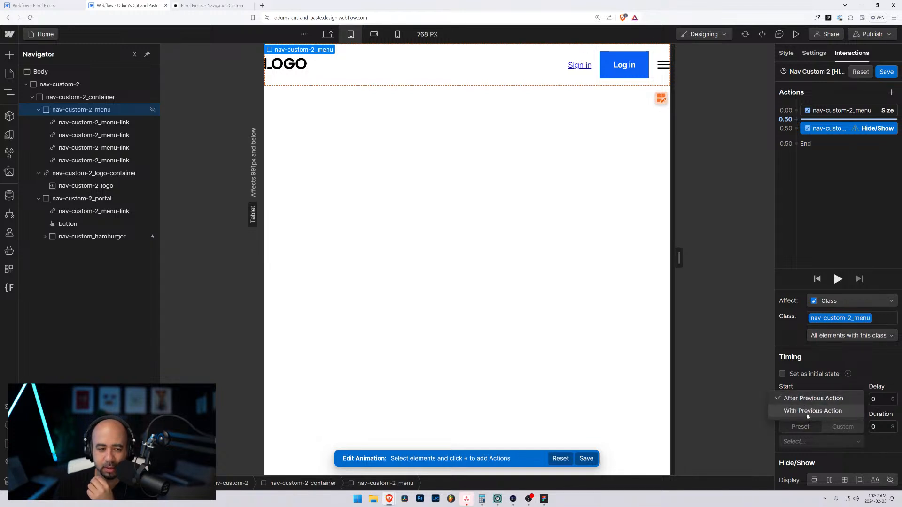
left_click(807, 411)
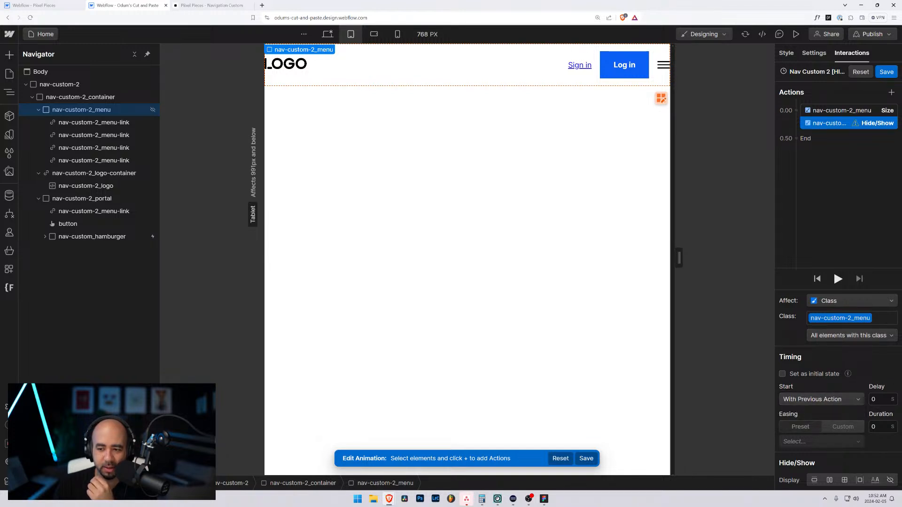
left_click(813, 401)
left_click(813, 385)
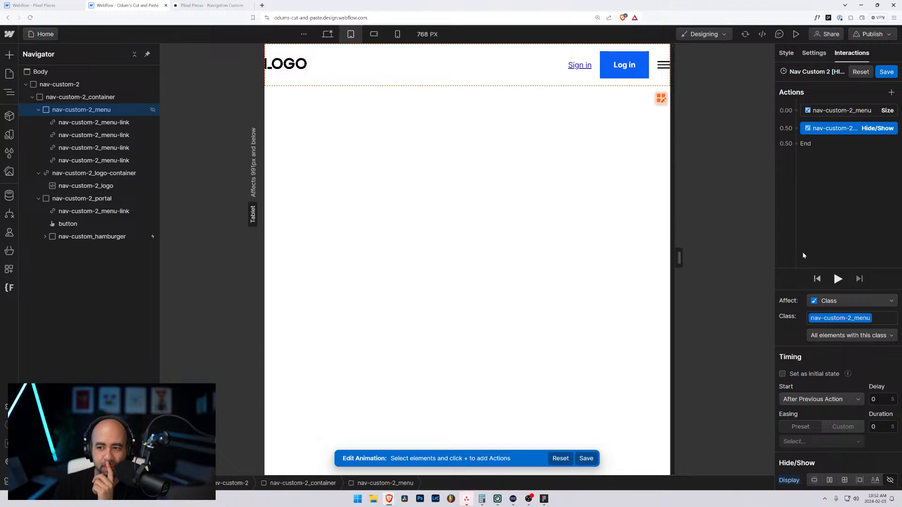
left_click(886, 71)
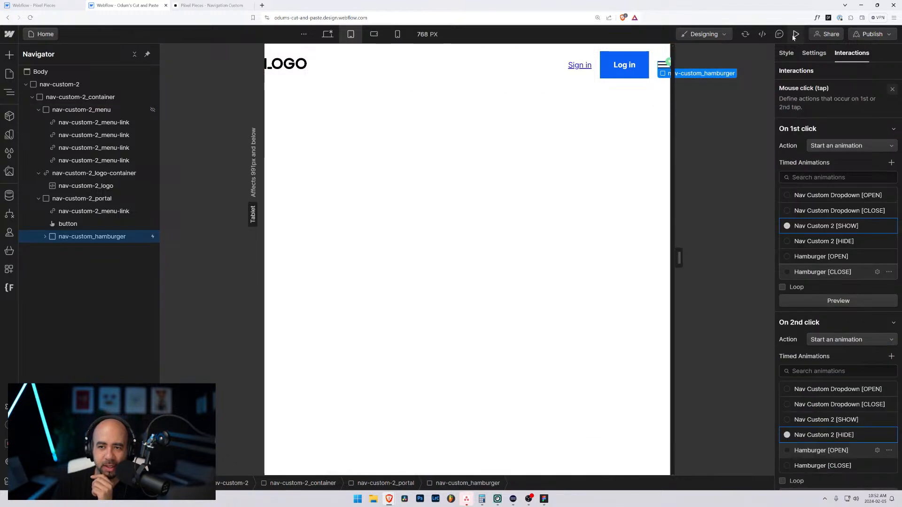
- Preview the navigation at the tablet breakpoint, toggle the hamburger to test showing and hiding the menu, and leave the preview
left_click(796, 34)
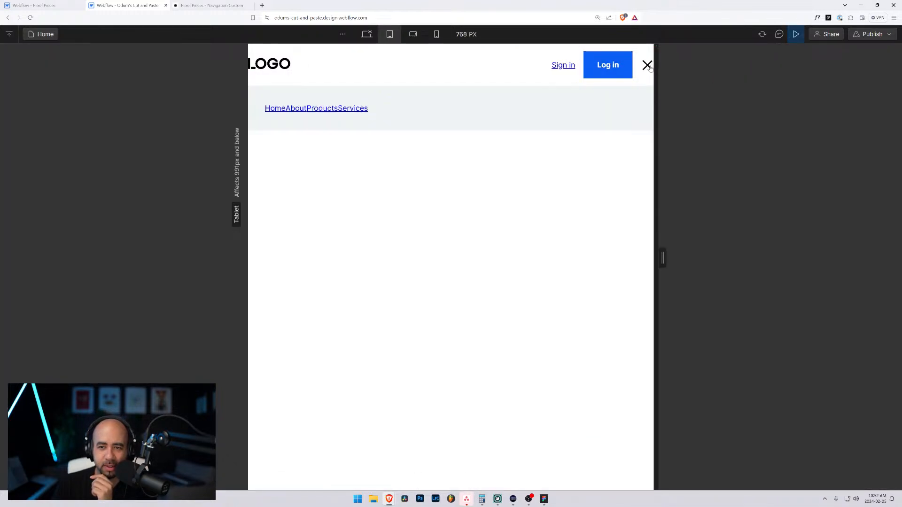
left_click(648, 65)
left_click_drag(662, 257, 642, 252)
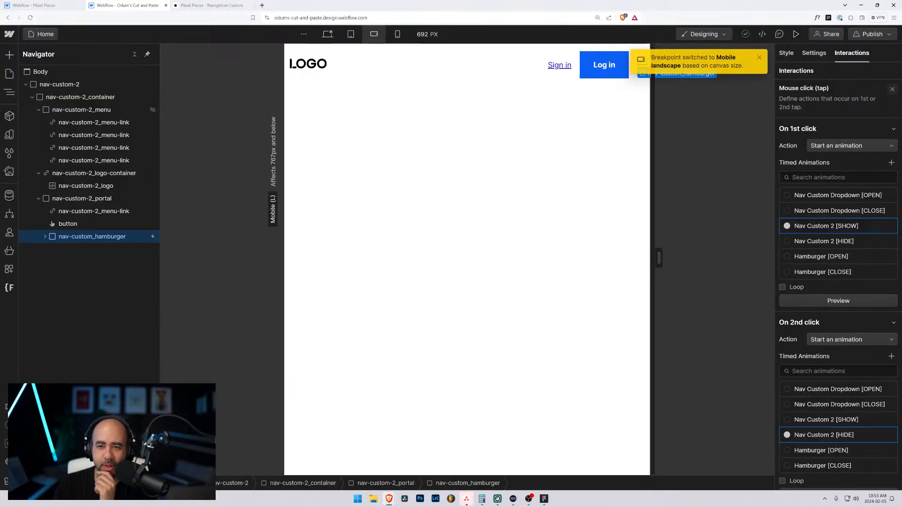
left_click(795, 34)
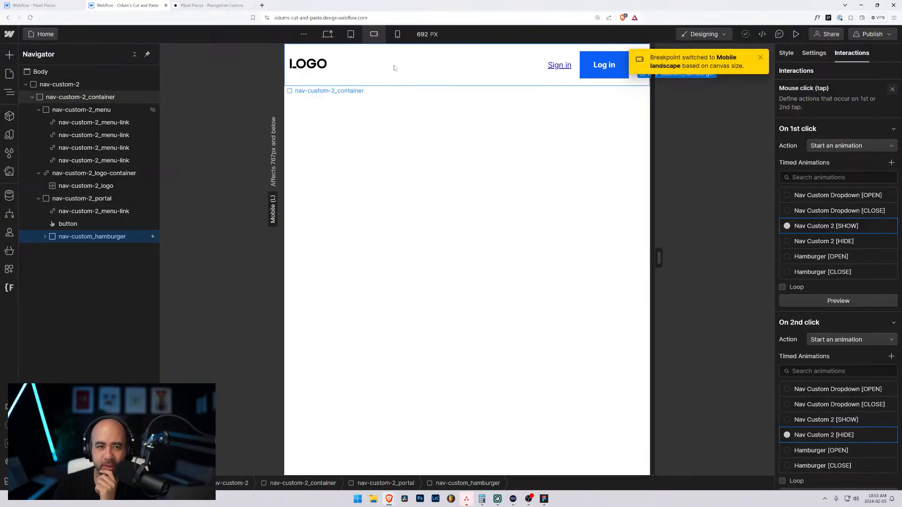
left_click(350, 34)
left_click(795, 34)
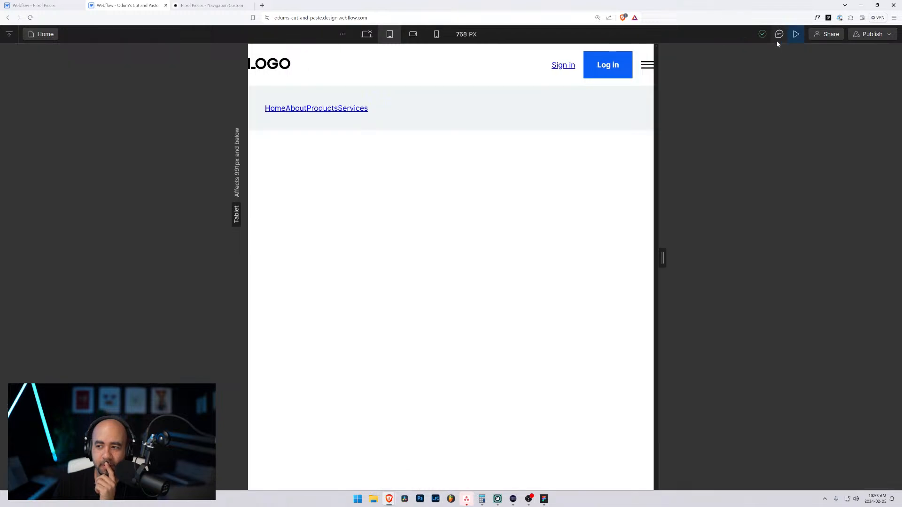
left_click(644, 66)
left_click(645, 66)
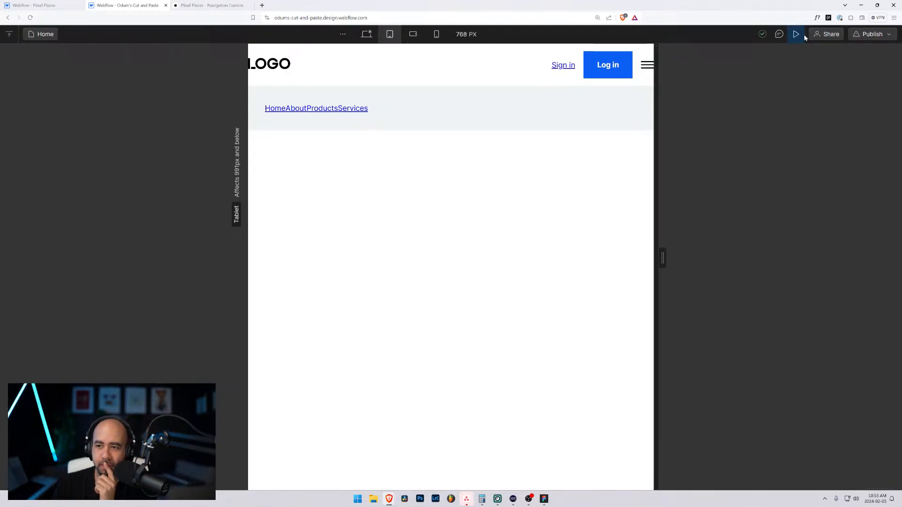
left_click(795, 34)
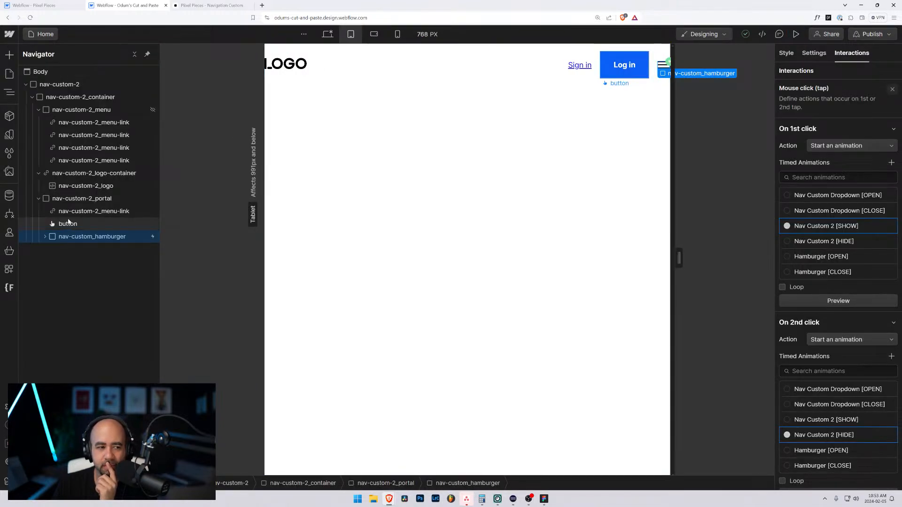
- Check nav-custom-2_menu for interactions and review the actions in the hamburger's Nav Custom 2 [SHOW] animation
left_click(86, 111)
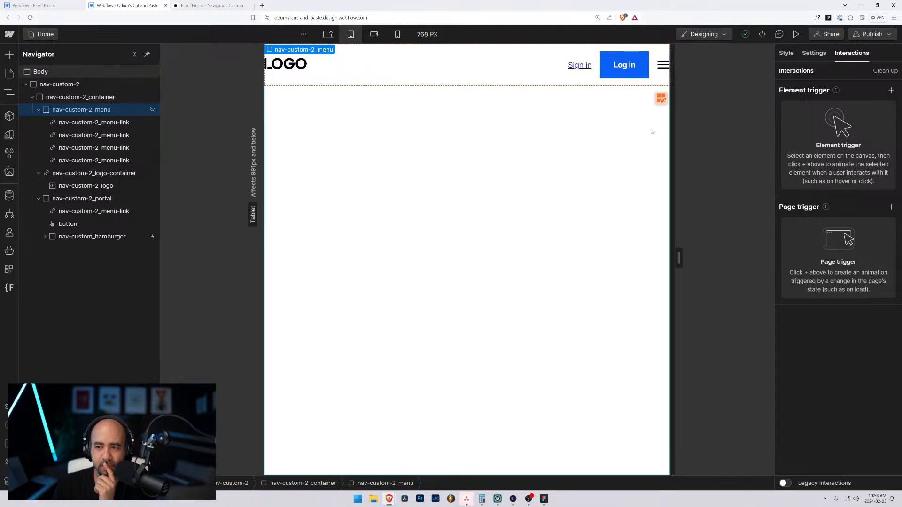
left_click(113, 239)
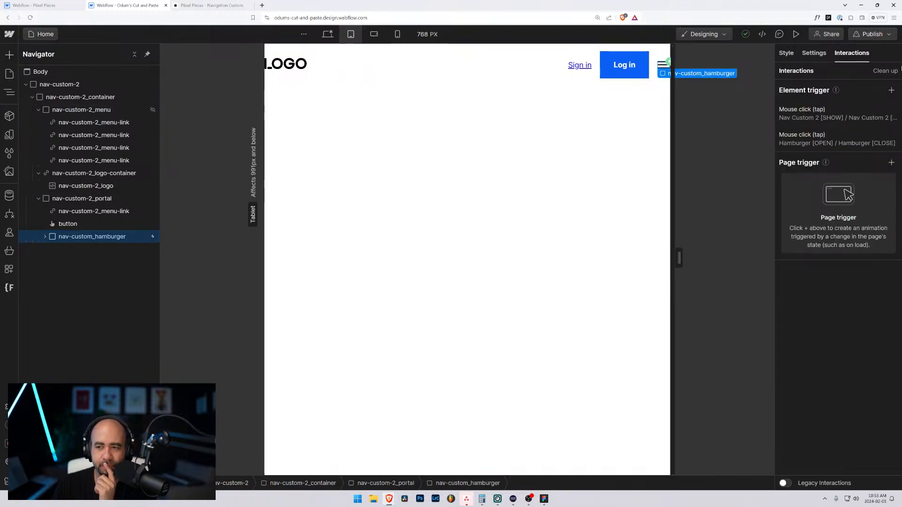
left_click(835, 118)
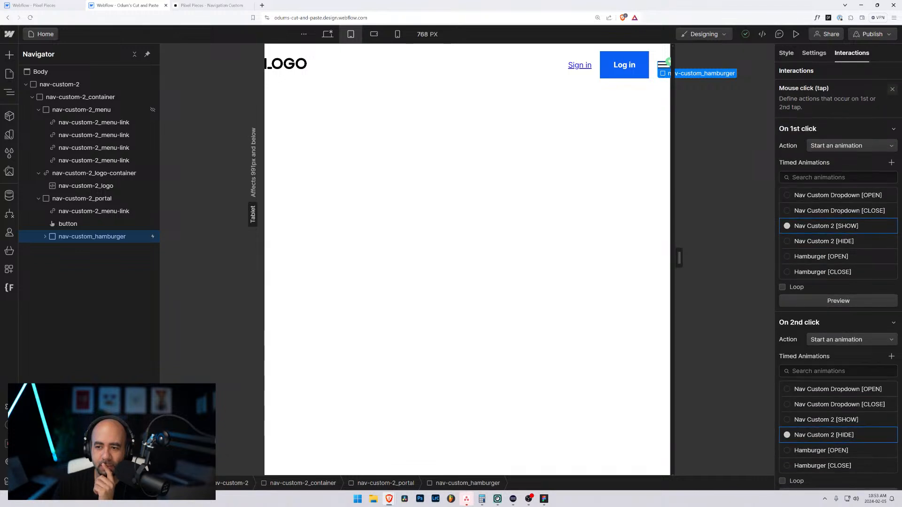
left_click(877, 227)
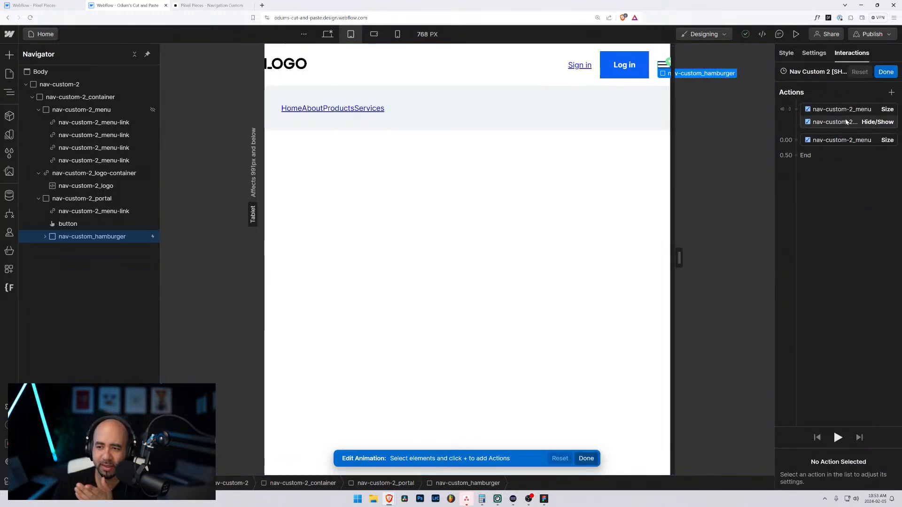
left_click(885, 72)
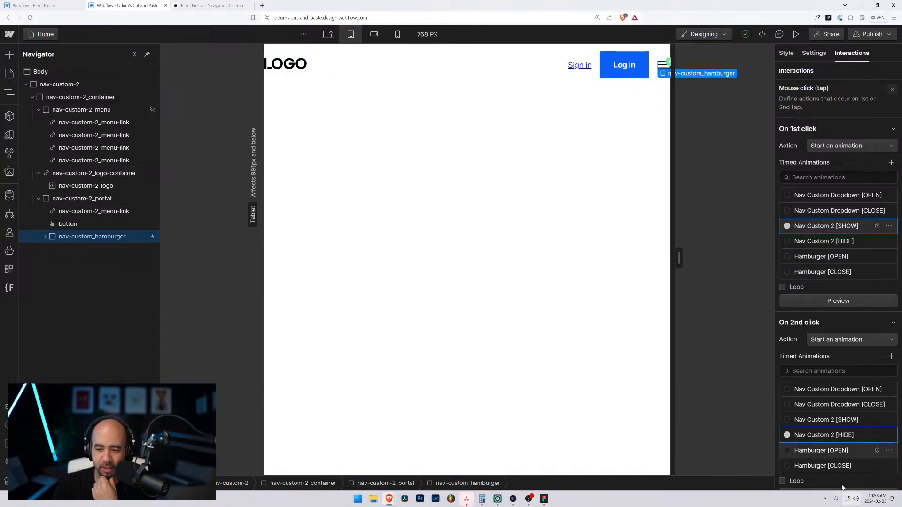
left_click(827, 452)
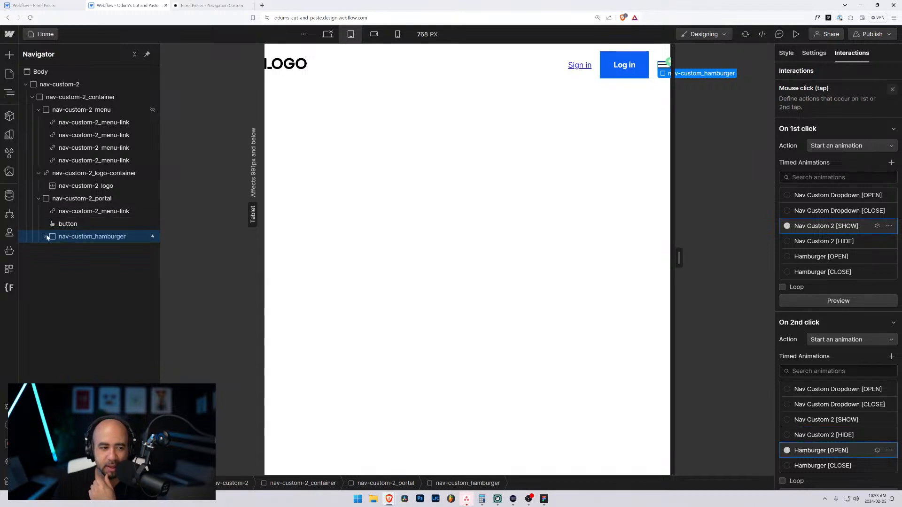
left_click(71, 242)
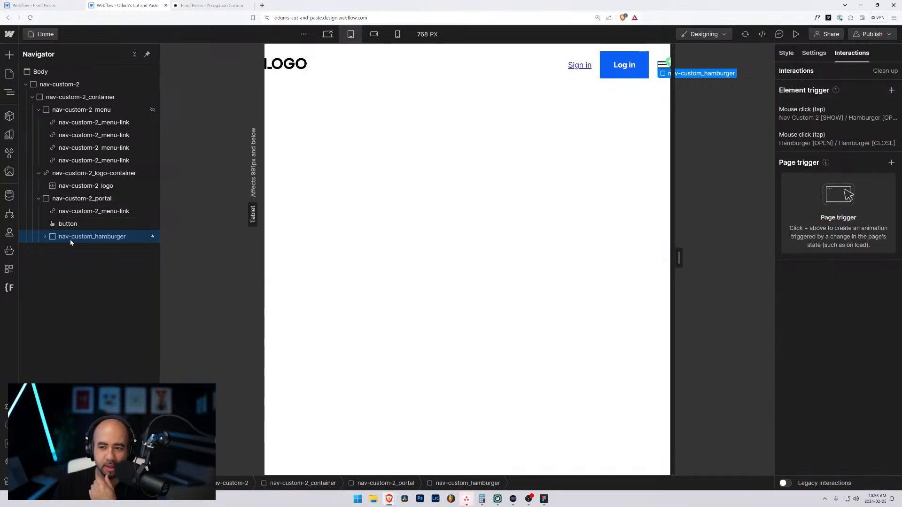
left_click(809, 117)
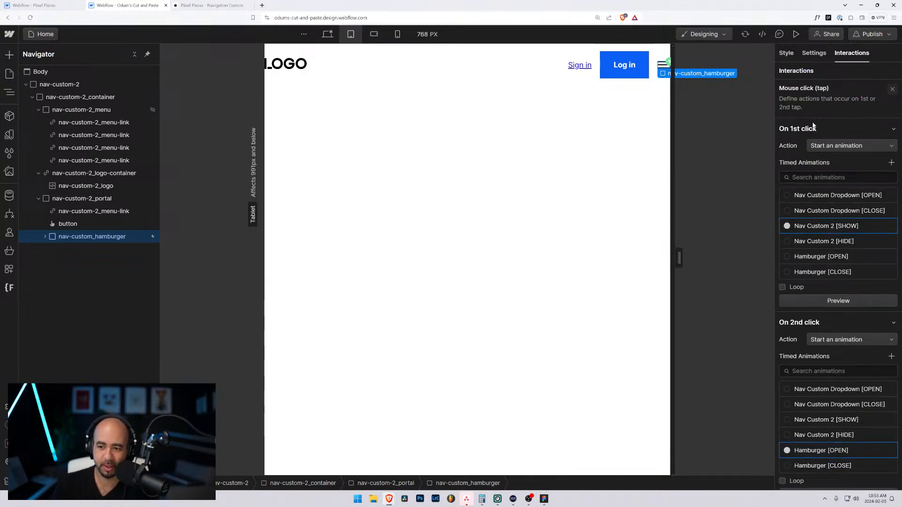
left_click(891, 90)
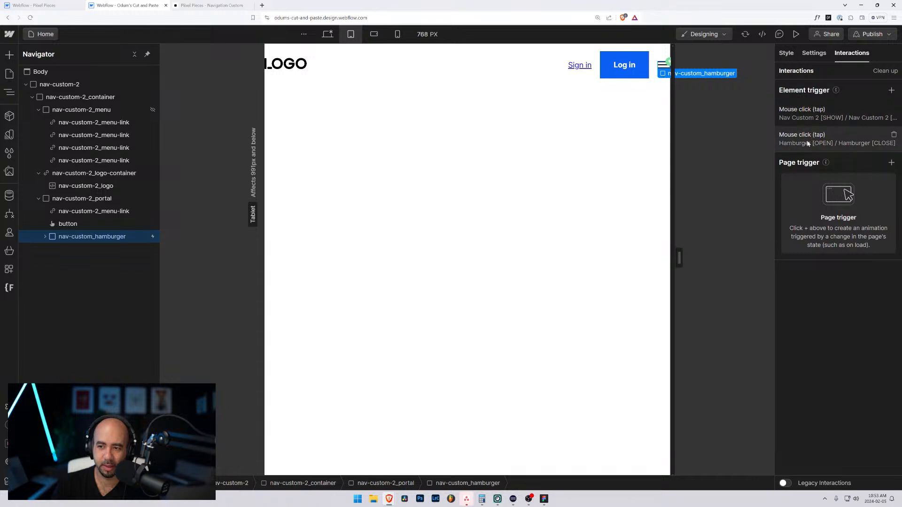
- Delete the nav-custom-2_menu Hide/Show action from the hamburger's Nav Custom 2 [SHOW] animation and save it
left_click(799, 117)
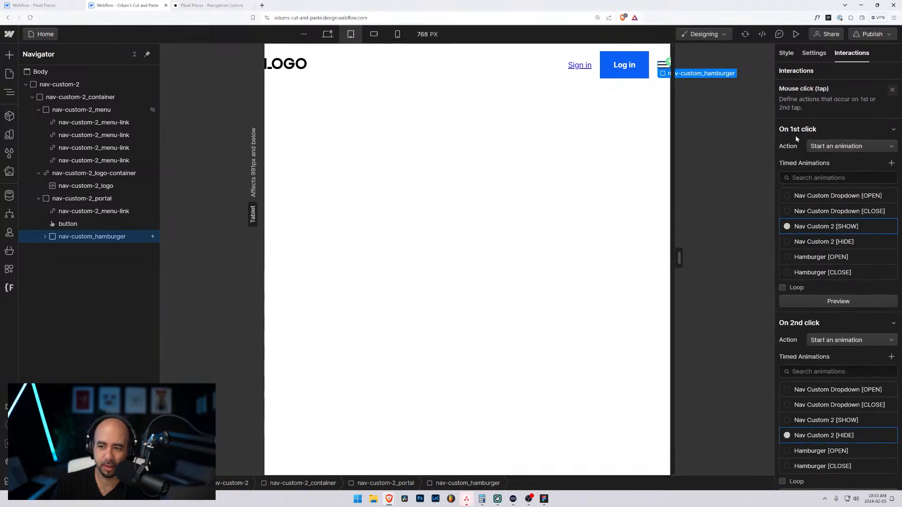
left_click(878, 228)
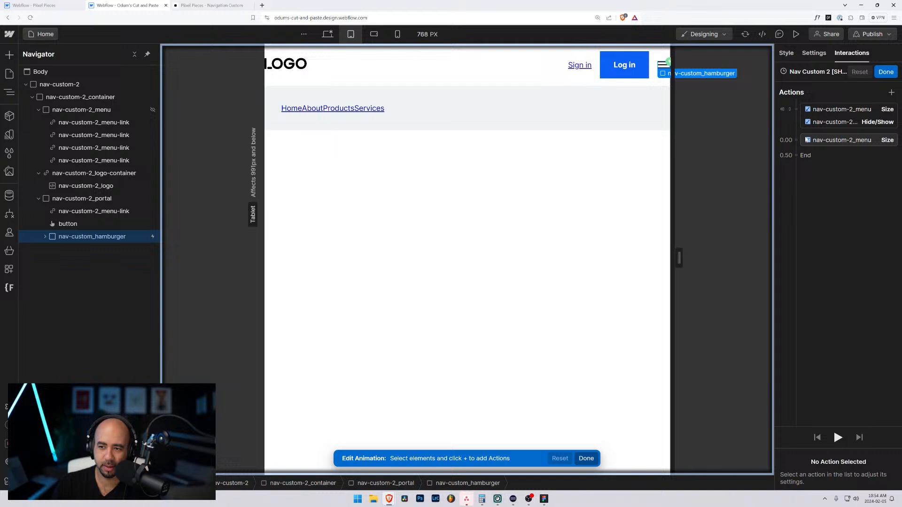
right_click(840, 123)
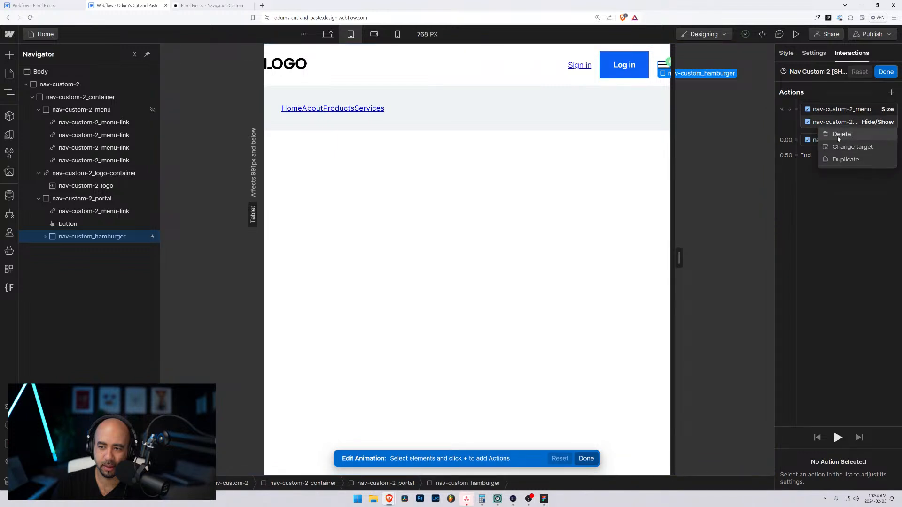
left_click(840, 135)
left_click(885, 72)
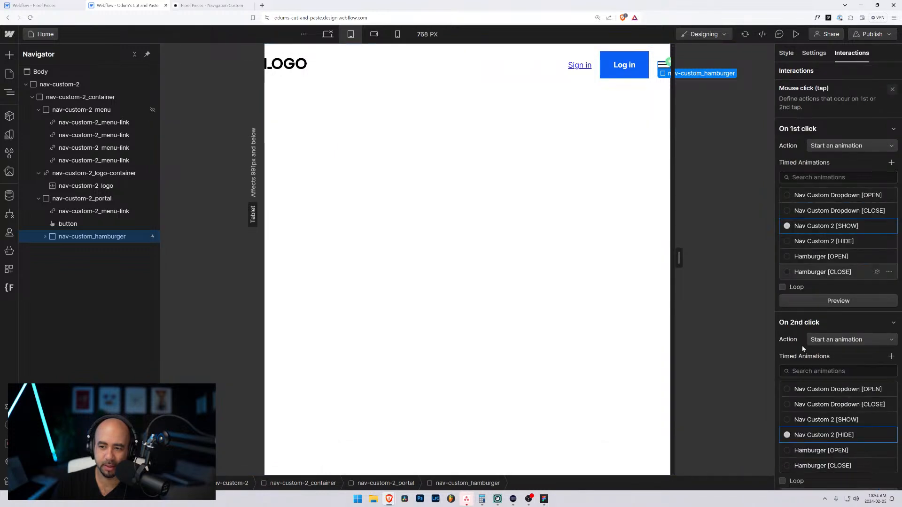
- Delete the nav-custom-2_menu Hide/Show action from the hamburger's Nav Custom 2 [HIDE] animation and save it
left_click(878, 438)
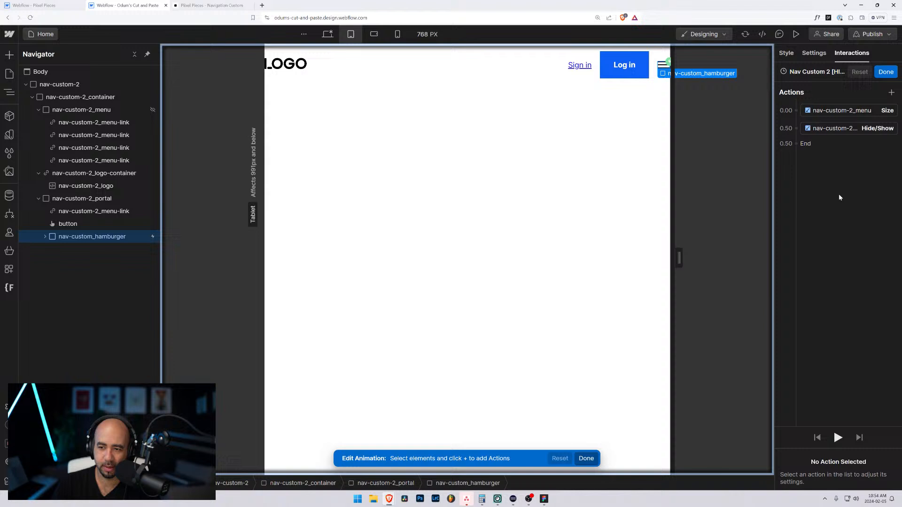
right_click(849, 127)
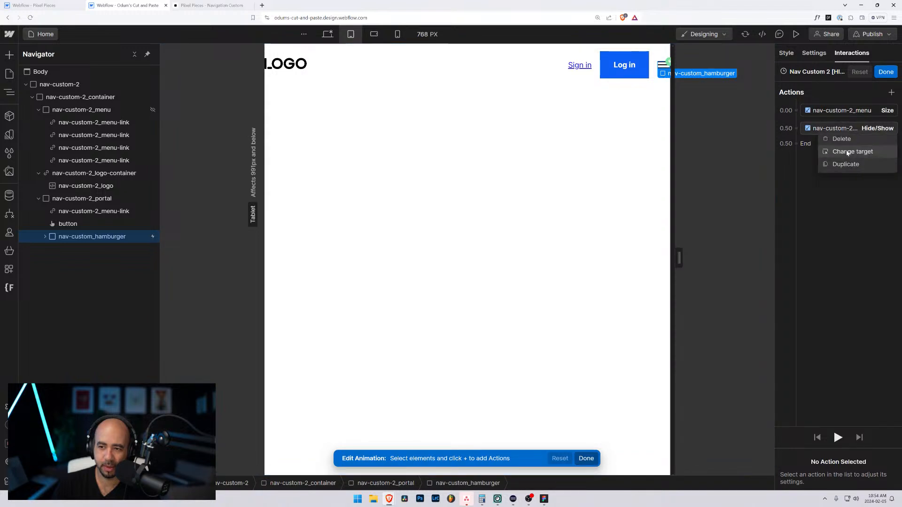
left_click(840, 139)
left_click(886, 71)
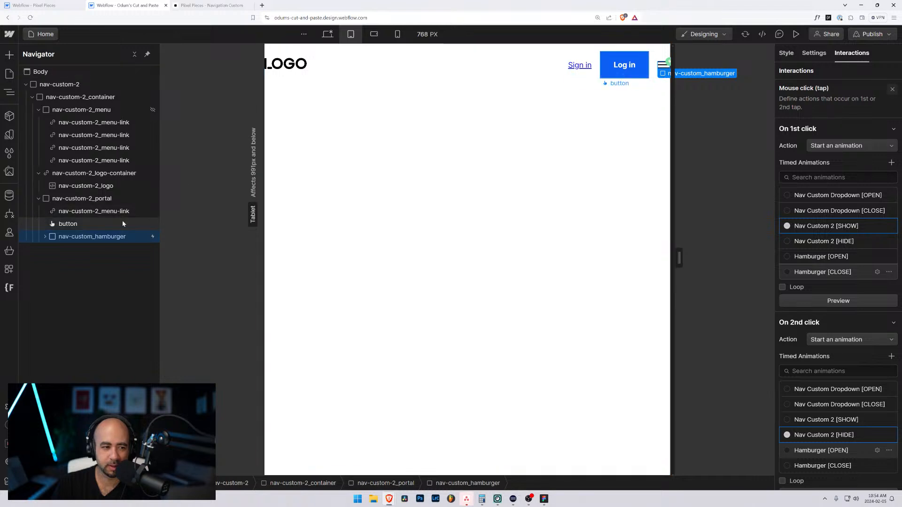
left_click(892, 89)
- Review the actions in the hamburger's Hamburger [OPEN] animation and the initial size action in Nav Custom 2 [SHOW]
left_click(817, 139)
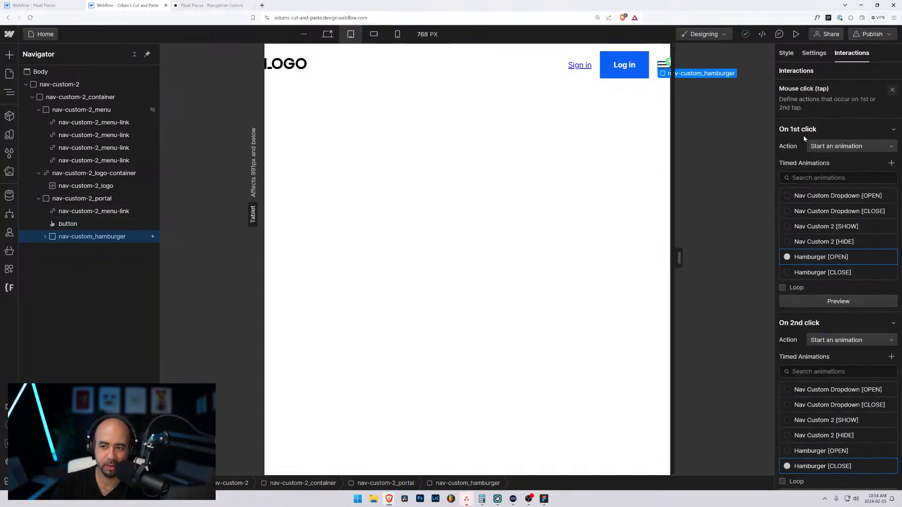
left_click(877, 257)
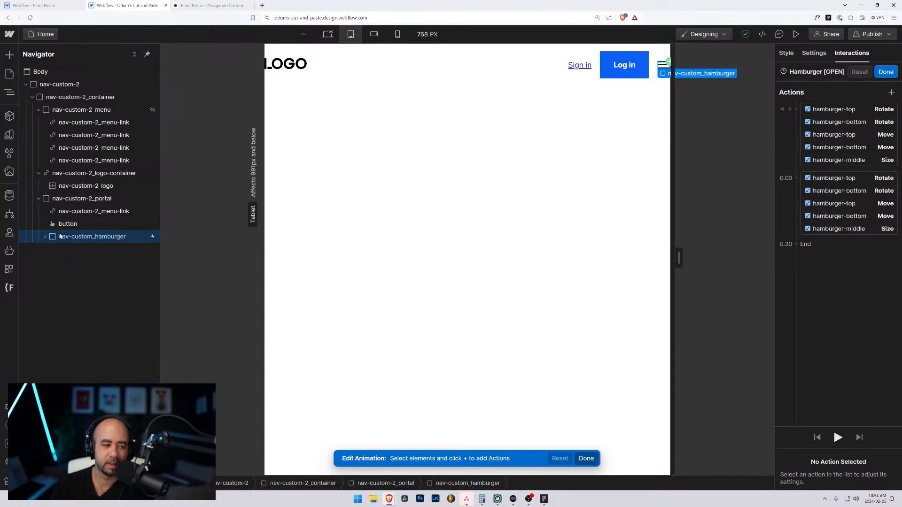
left_click(885, 71)
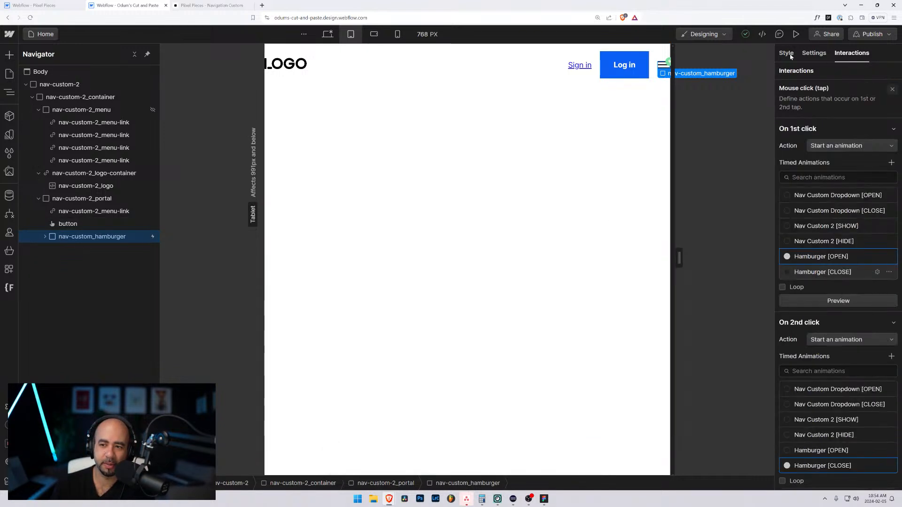
left_click(891, 88)
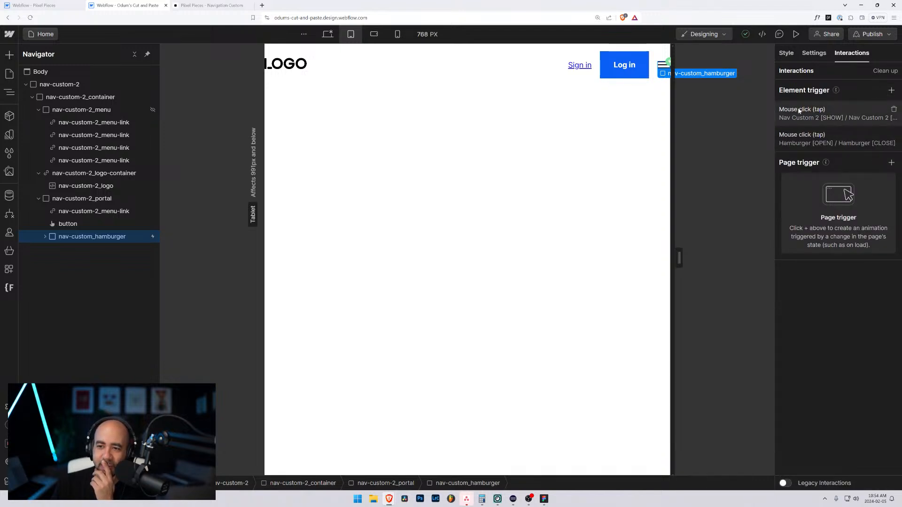
left_click(818, 120)
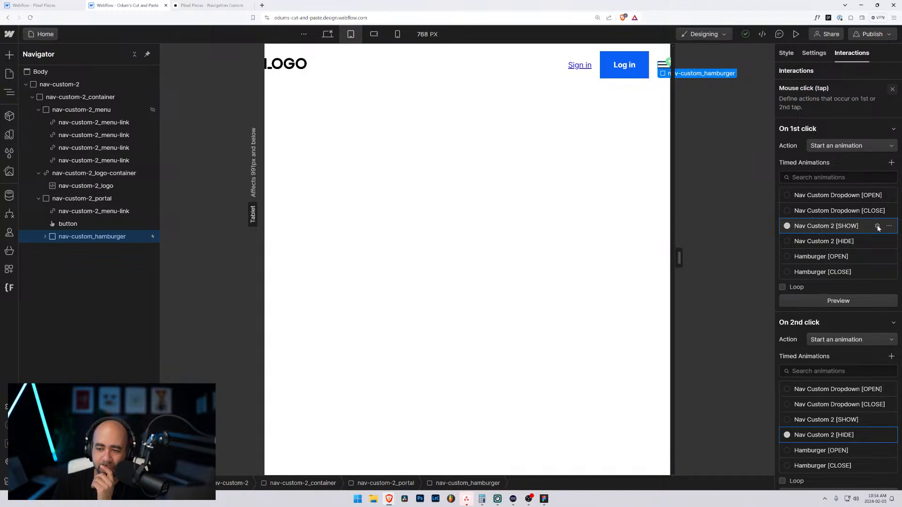
left_click(877, 226)
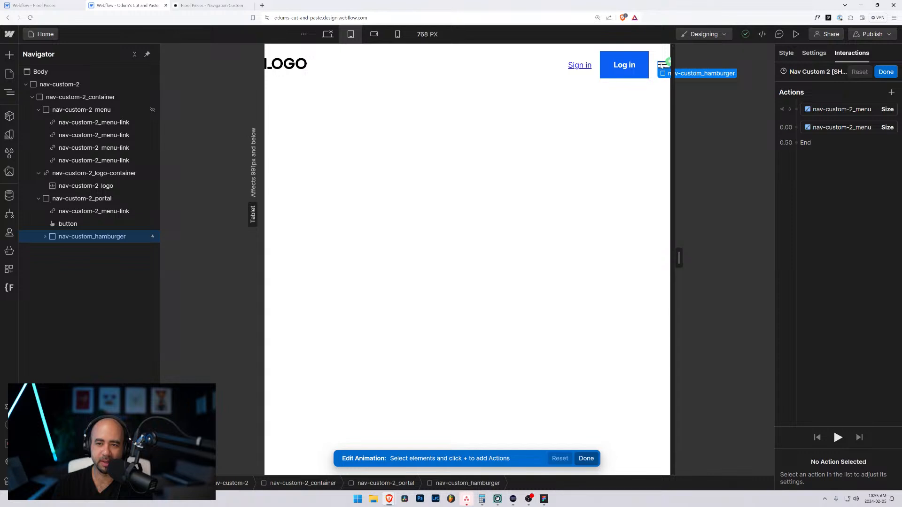
left_click(845, 111)
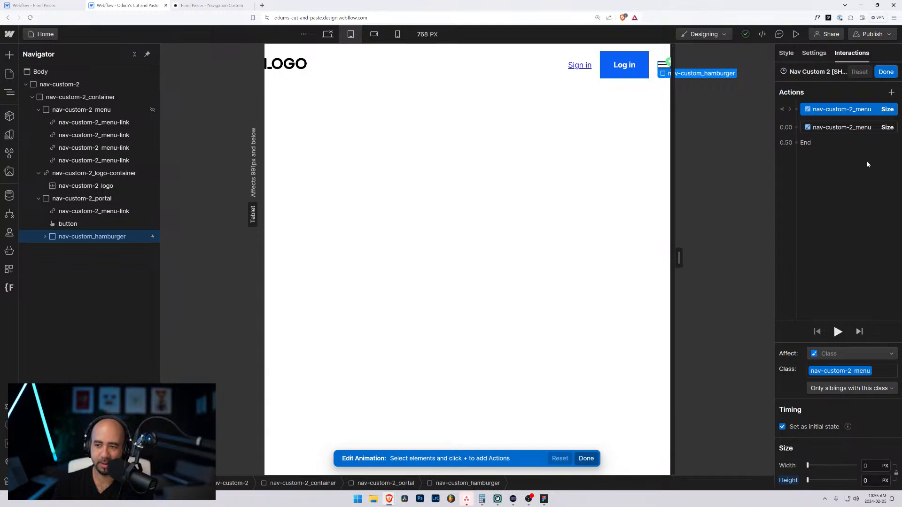
left_click(885, 71)
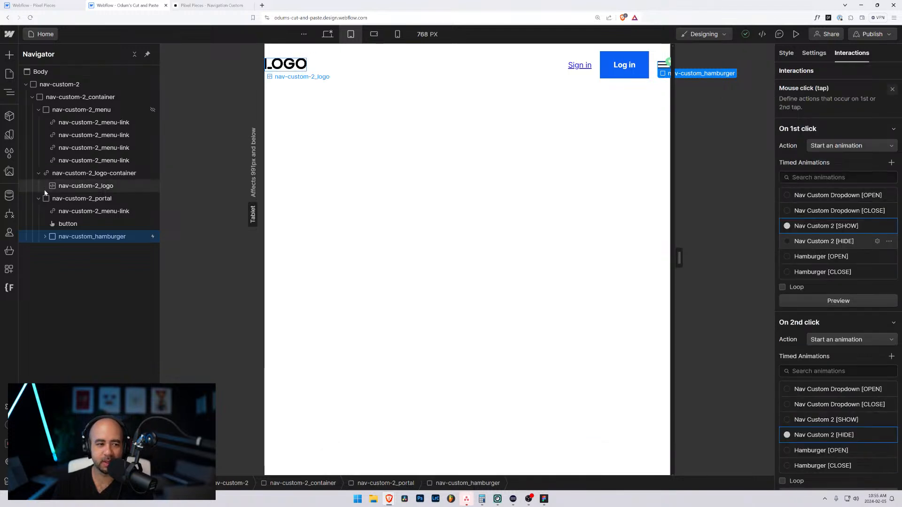
- Reset the tablet display setting of nav-custom-2_menu and compare the navigation at the desktop and tablet breakpoints
left_click(101, 109)
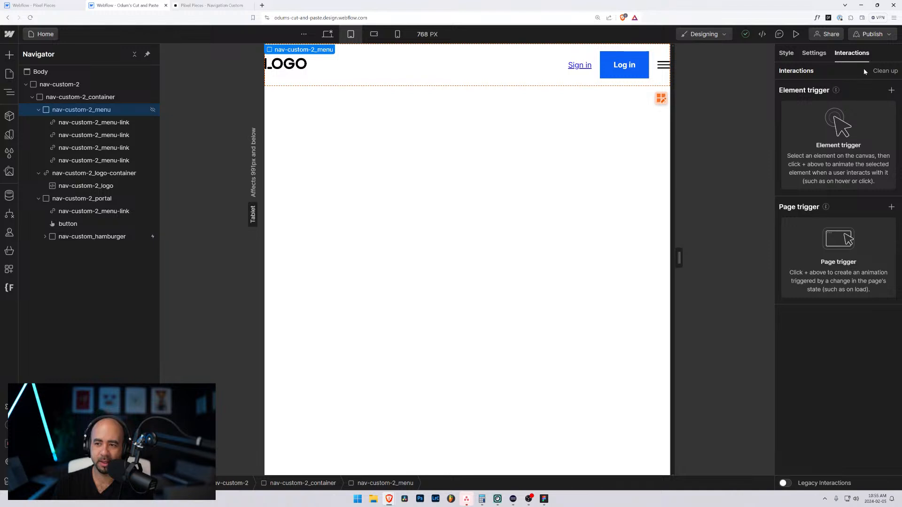
left_click(786, 53)
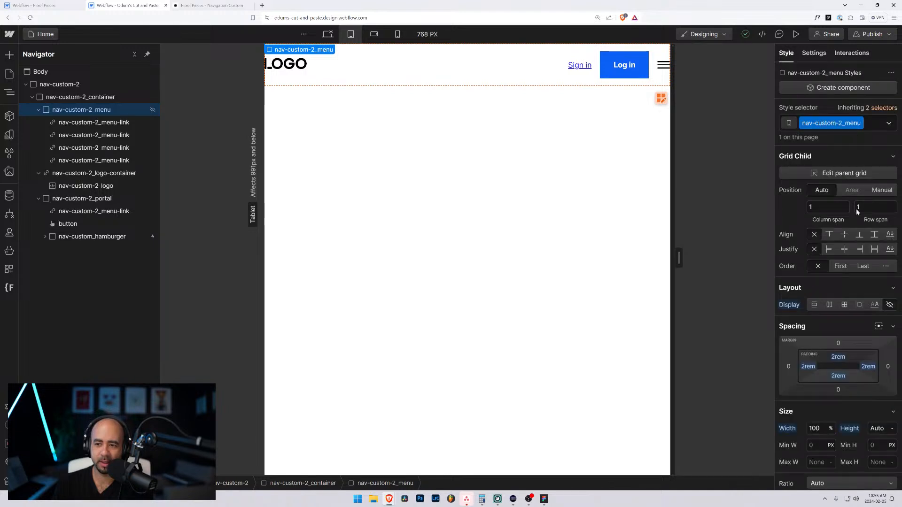
left_click(794, 306, "alt")
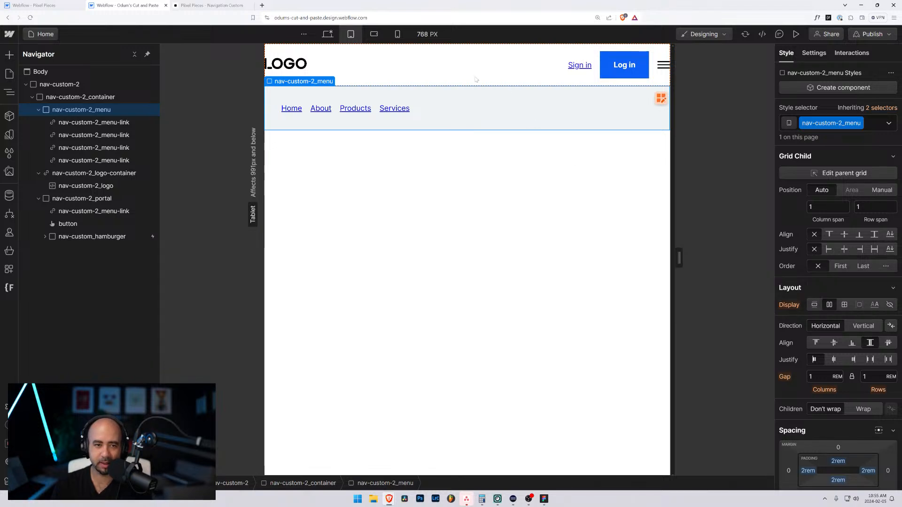
left_click(328, 33)
left_click(351, 35)
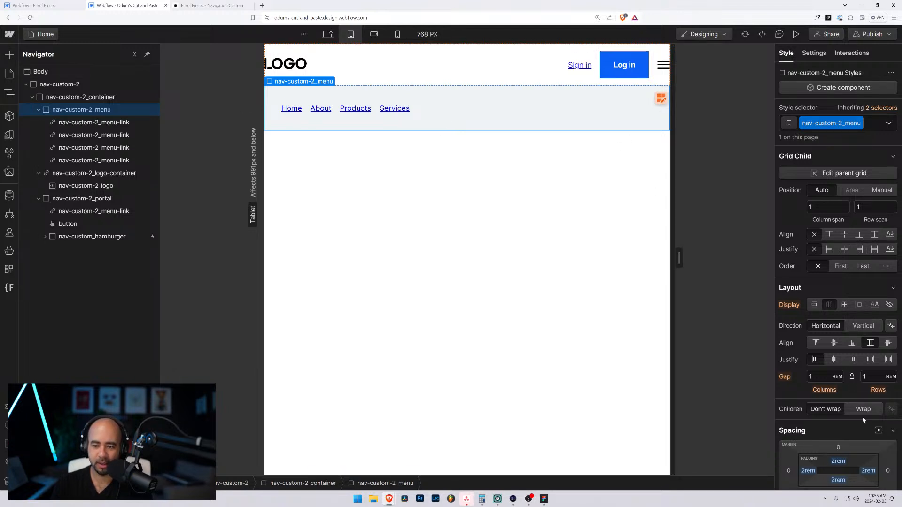
- Try a height of 0 px and block display on nav-custom-2_menu, and undo the display change
scroll(841, 417, "down", 3)
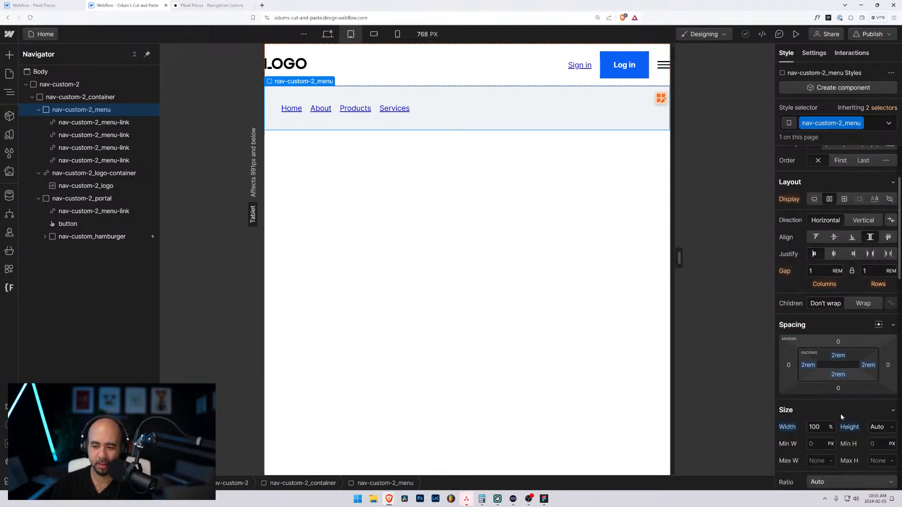
left_click(868, 423)
type("0")
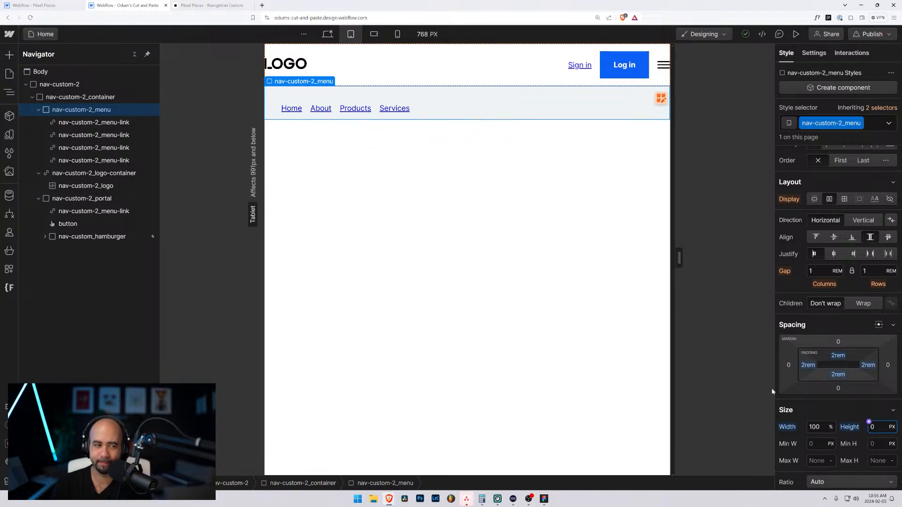
left_click(815, 199)
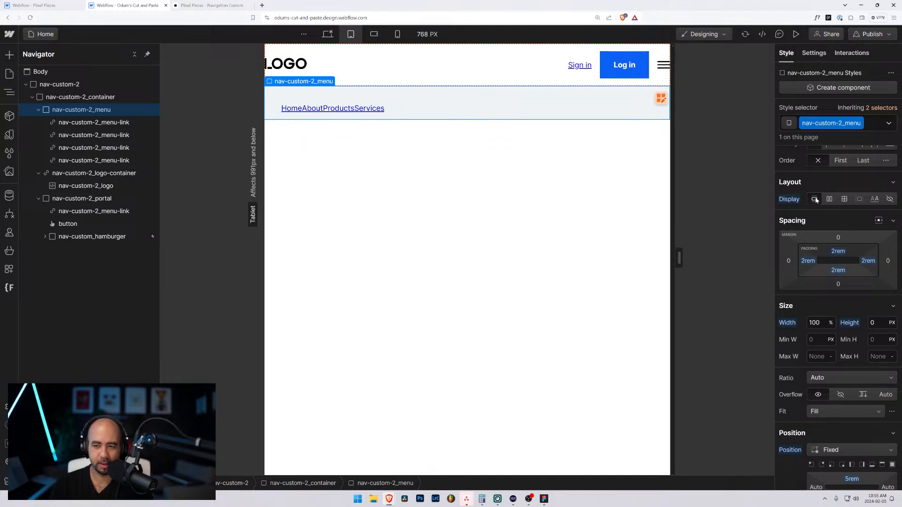
key("super")
key("super")
key("ctrl+z")
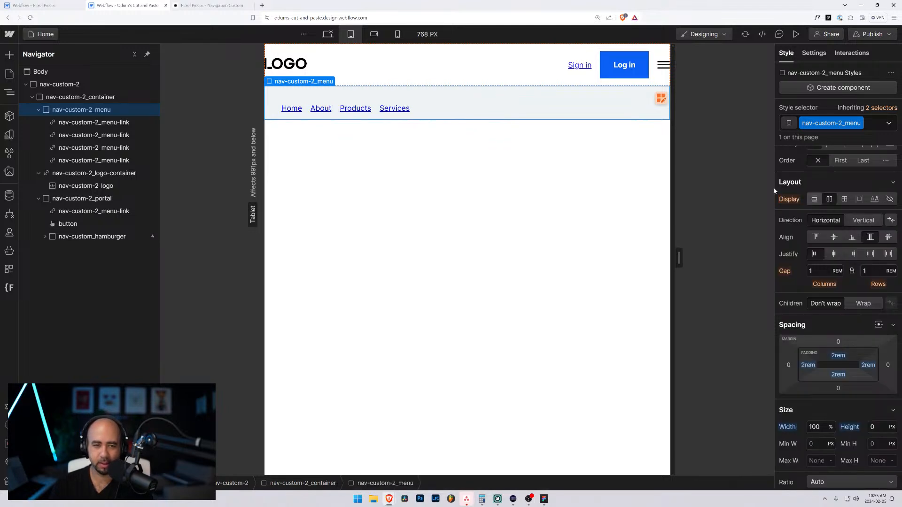
- Collapse the menu and logo container in the element tree and reset the height of nav-custom-2_menu
left_click(38, 109)
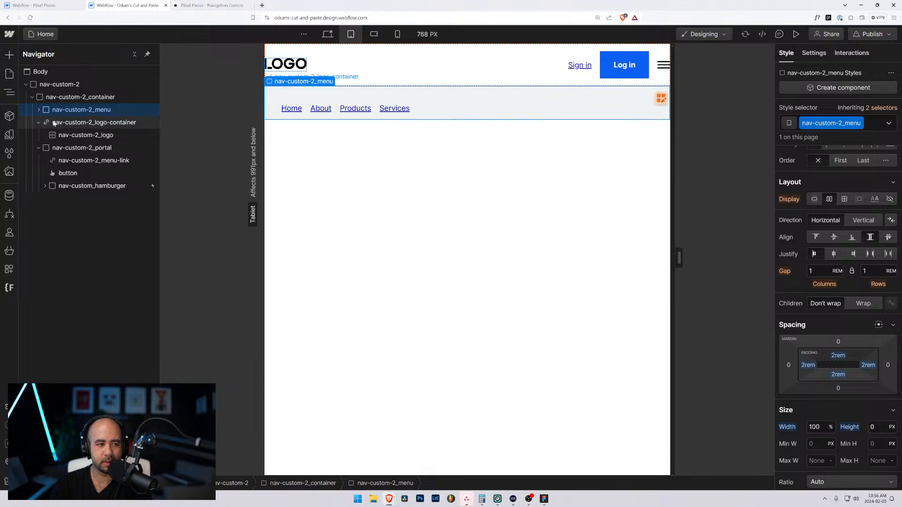
left_click(40, 122)
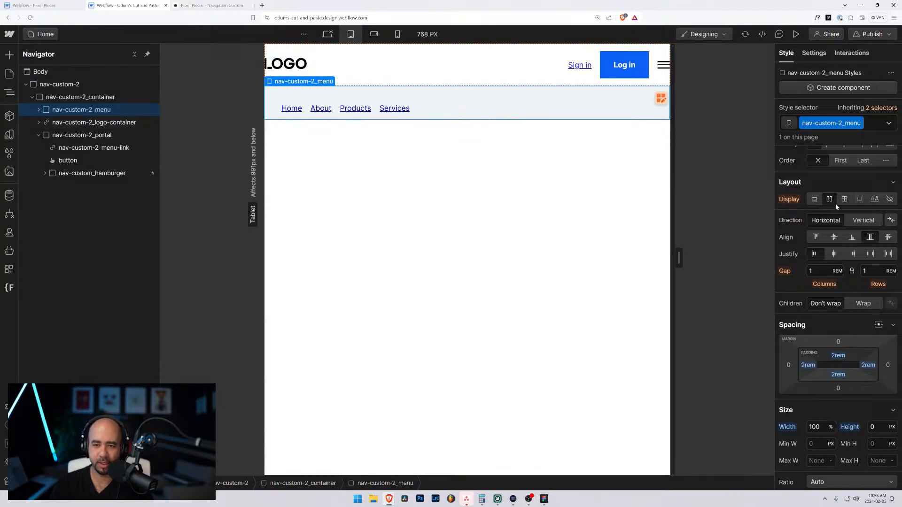
left_click(851, 428, "alt")
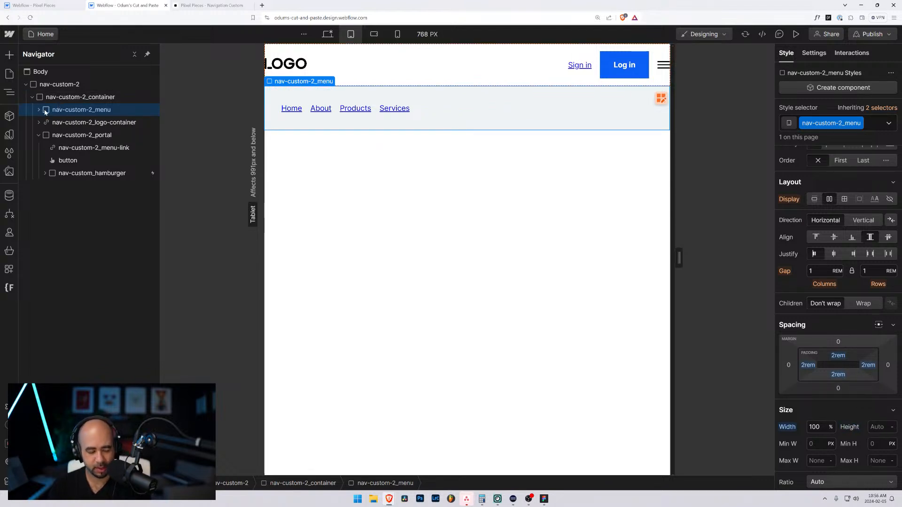
- Wrap nav-custom-2_menu in a div block and give the wrapper the new class nav-custom-2_menu-container
key("ctrl+alt+g")
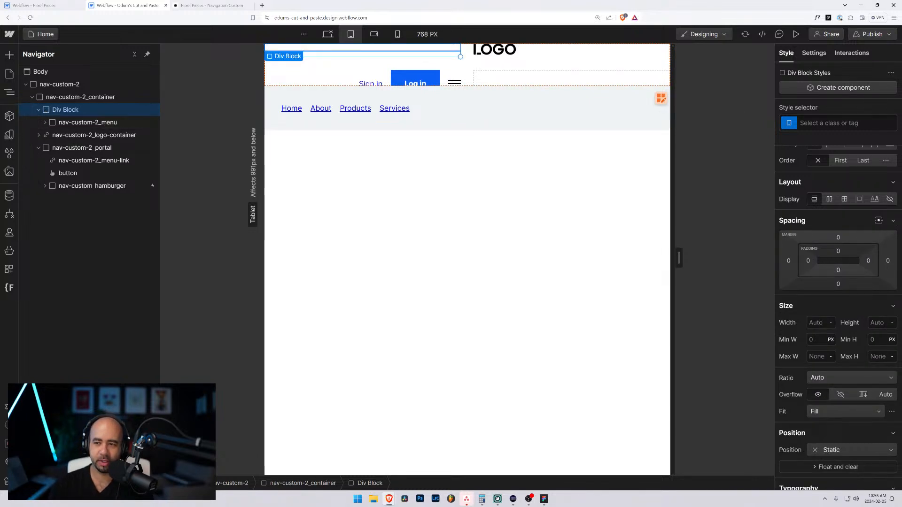
key("ctrl+Return")
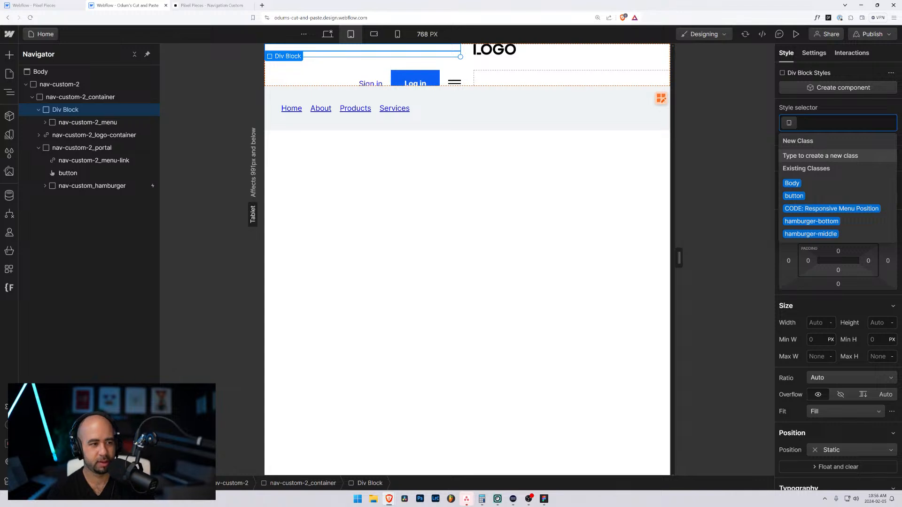
type("nav-custom")
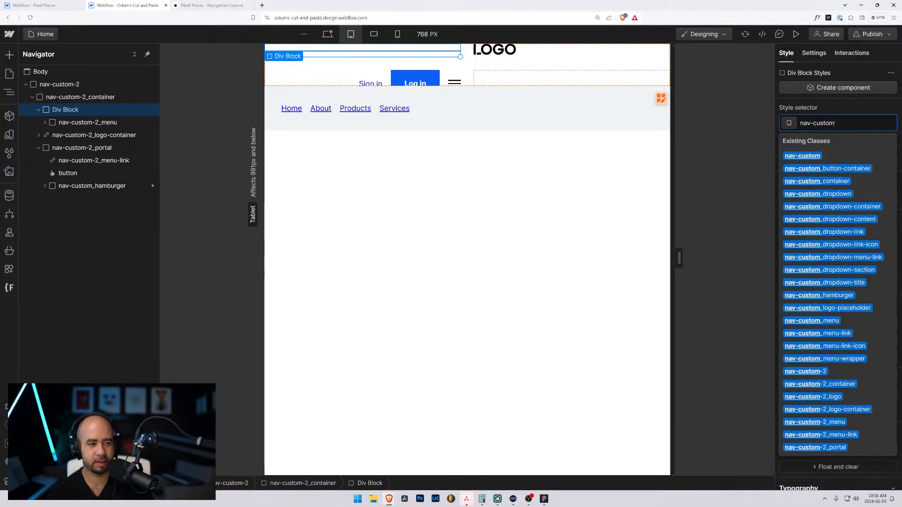
type("-2_")
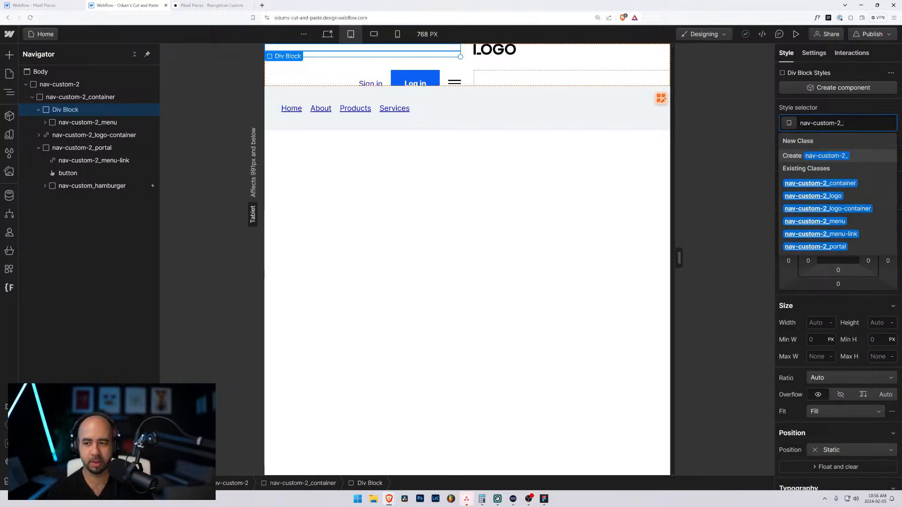
type("menu-container")
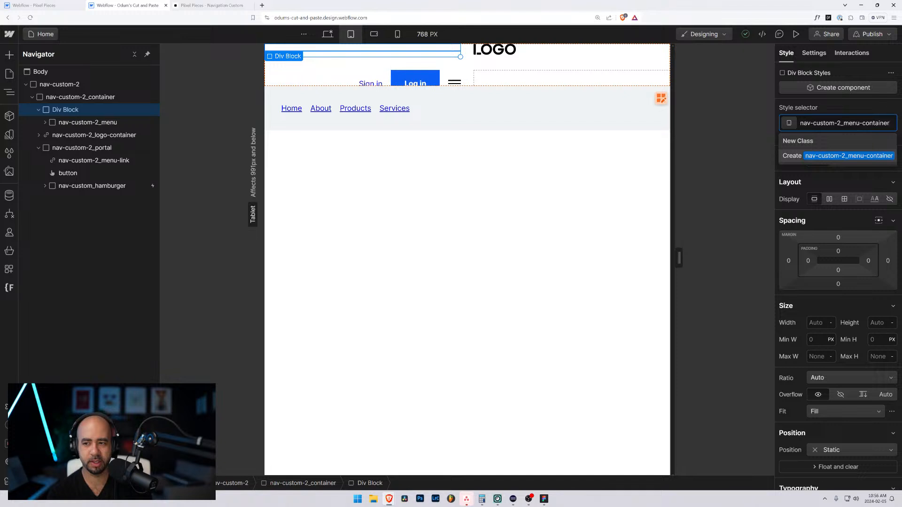
key("Return")
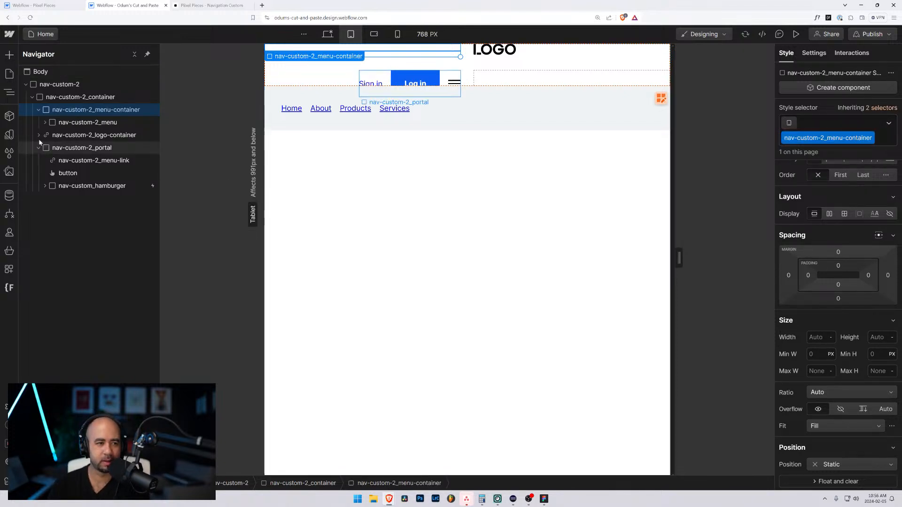
- Collapse nav-custom-2_portal in the element tree, select nav-custom-2_menu inside its new container and reset its tablet position setting
left_click(39, 110)
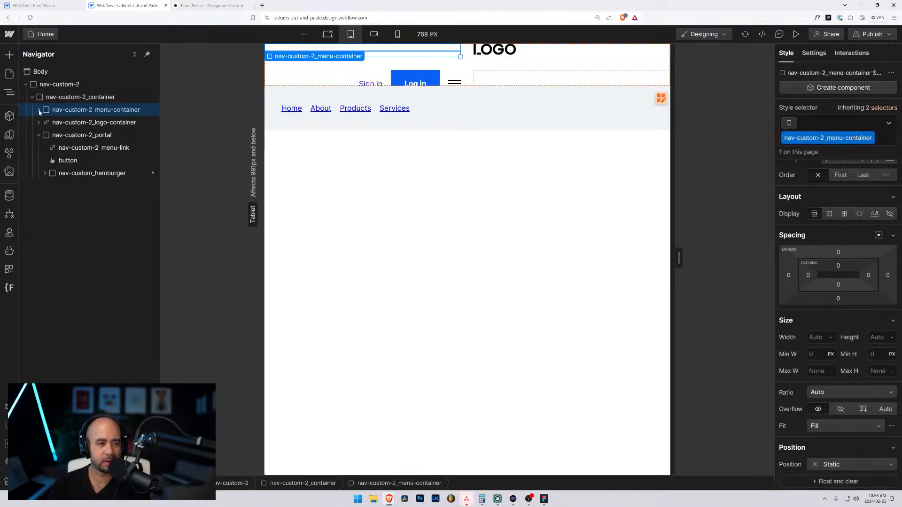
left_click(40, 135)
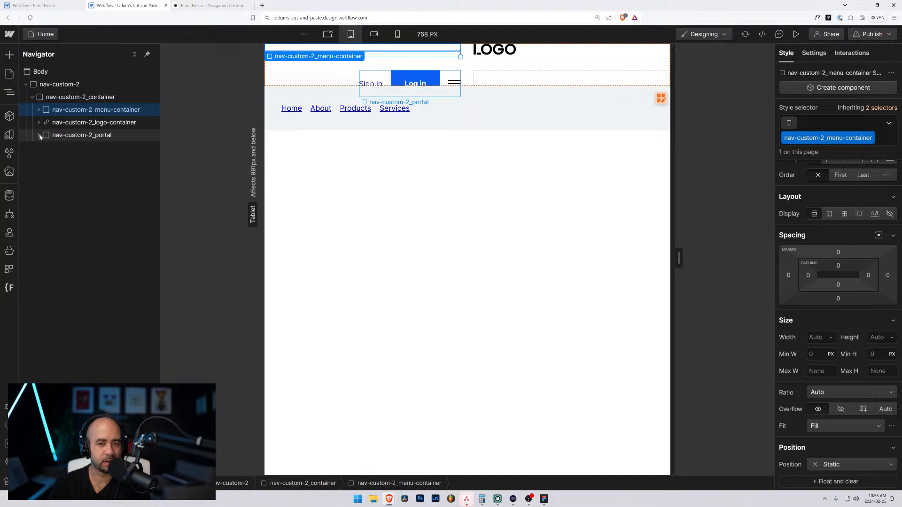
left_click(39, 110)
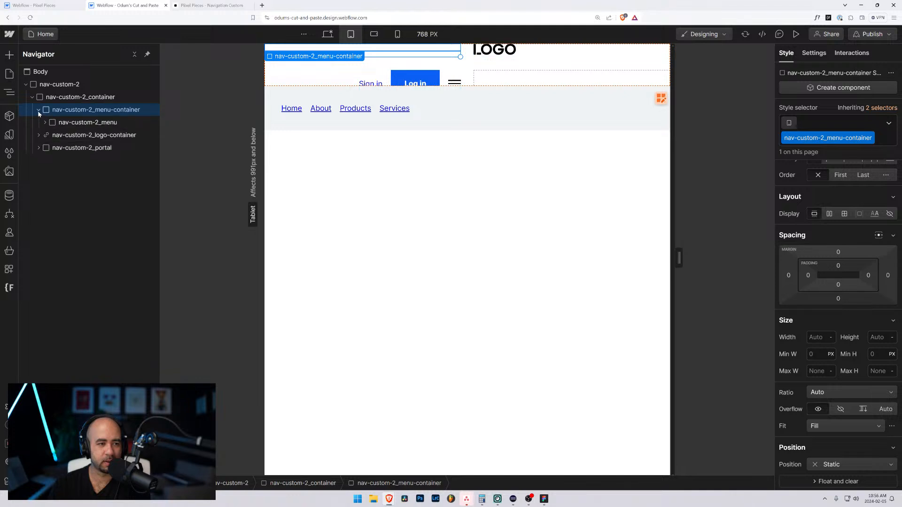
left_click(39, 110)
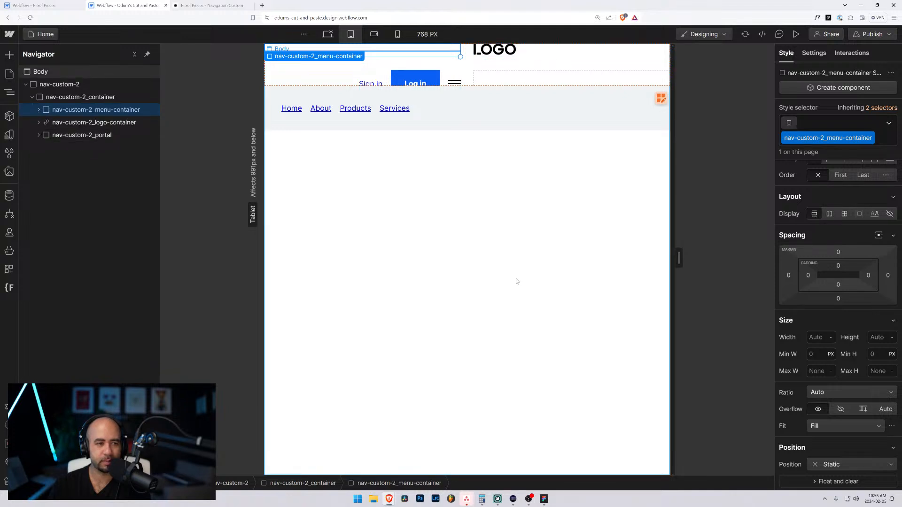
left_click(38, 111)
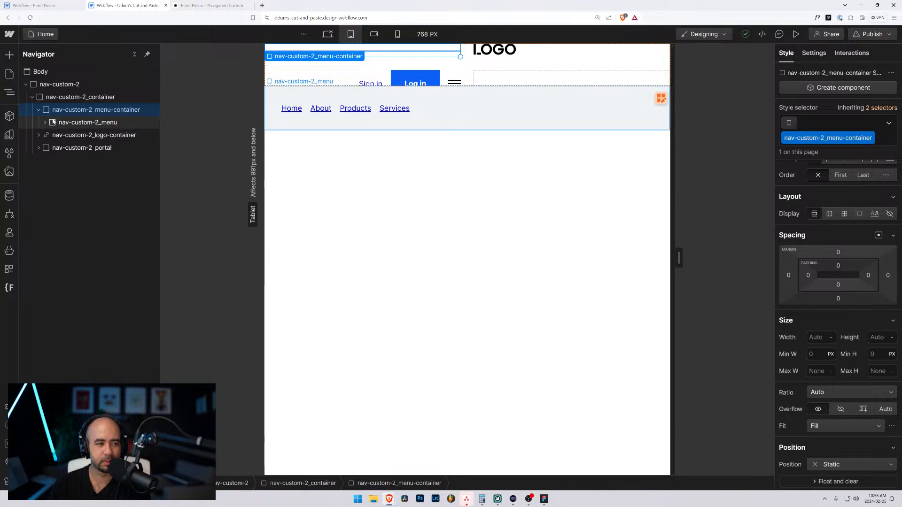
left_click(56, 123)
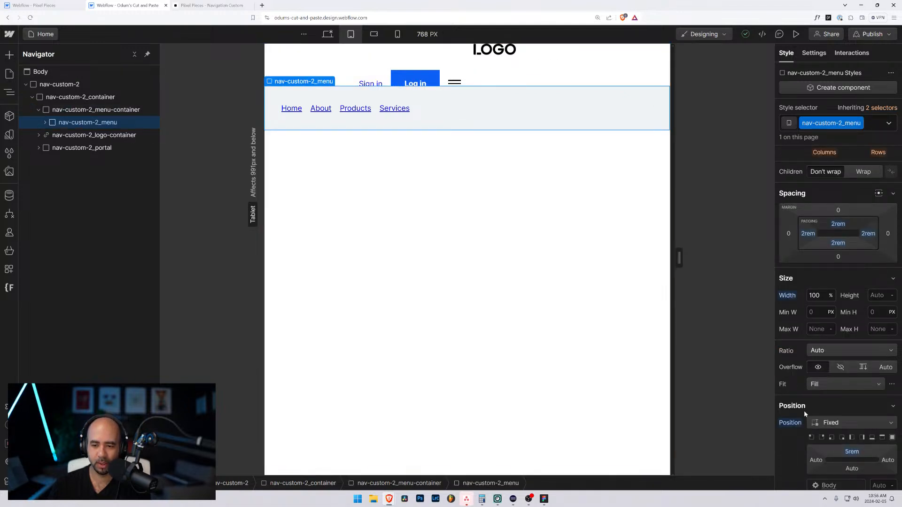
left_click(790, 423, "alt")
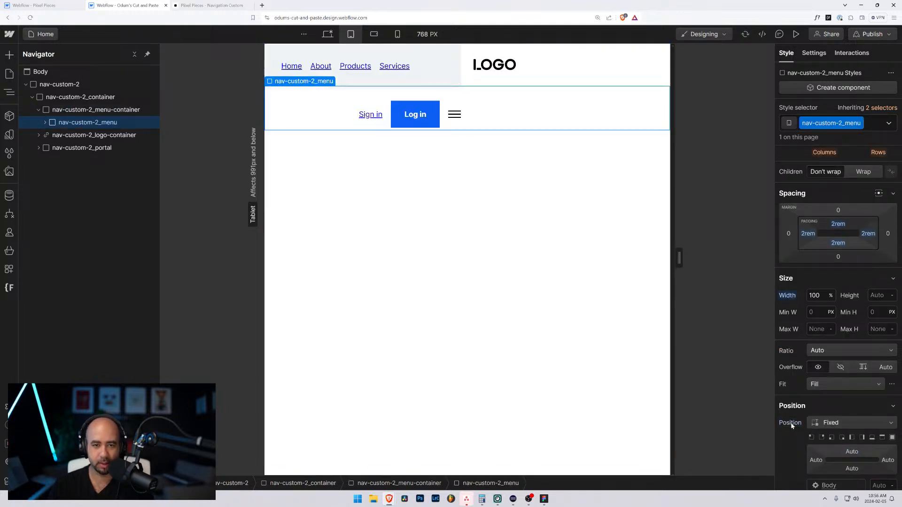
- Set the position of nav-custom-2_menu-container to Fixed at the tablet breakpoint
left_click(94, 110)
left_click(847, 463)
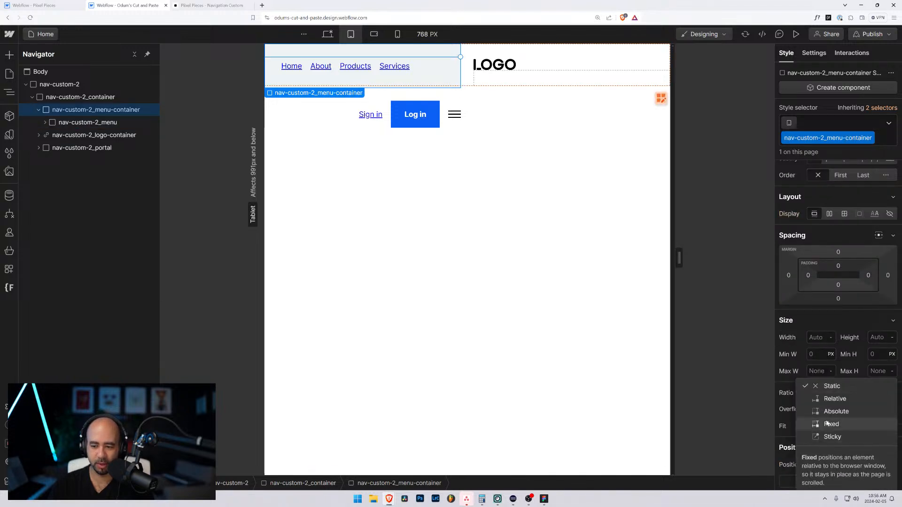
left_click(827, 422)
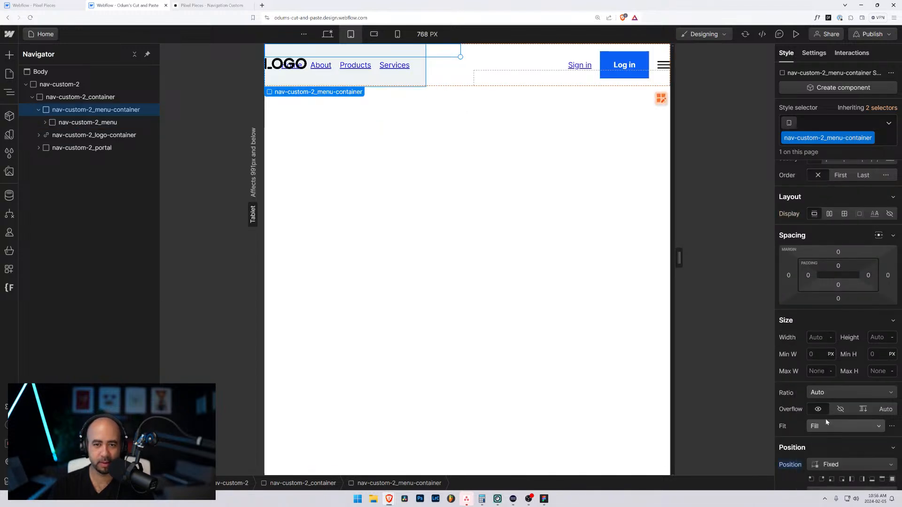
- Give nav-custom-2_menu-container a width of 100% and a top offset of 5rem
left_click(59, 123)
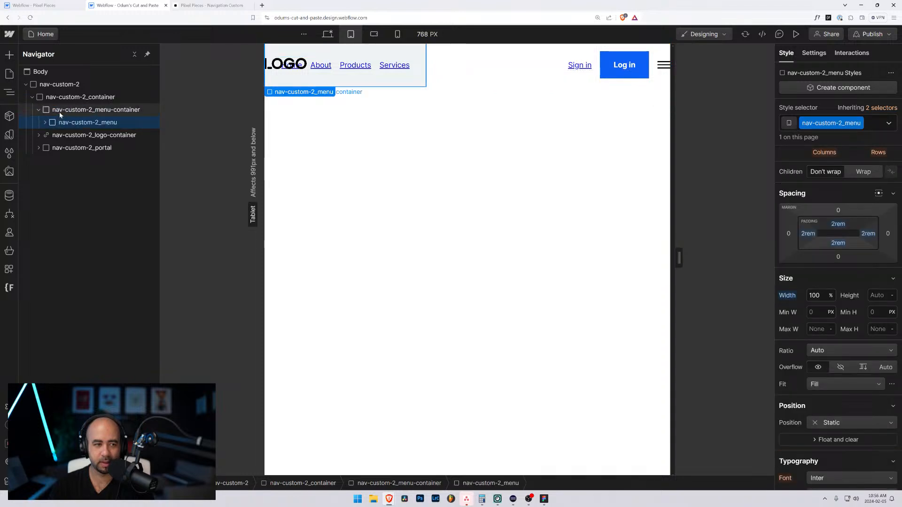
left_click(59, 112)
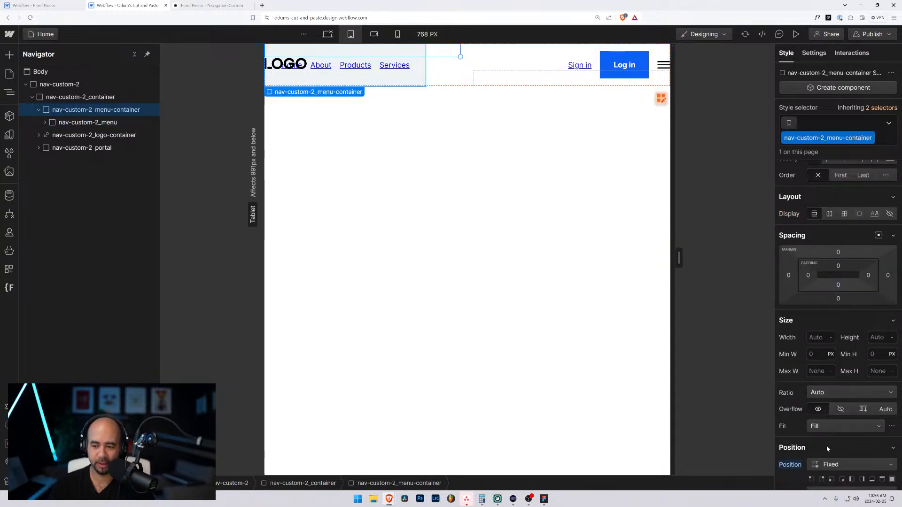
scroll(824, 410, "down", 1)
left_click(818, 302)
type("100%")
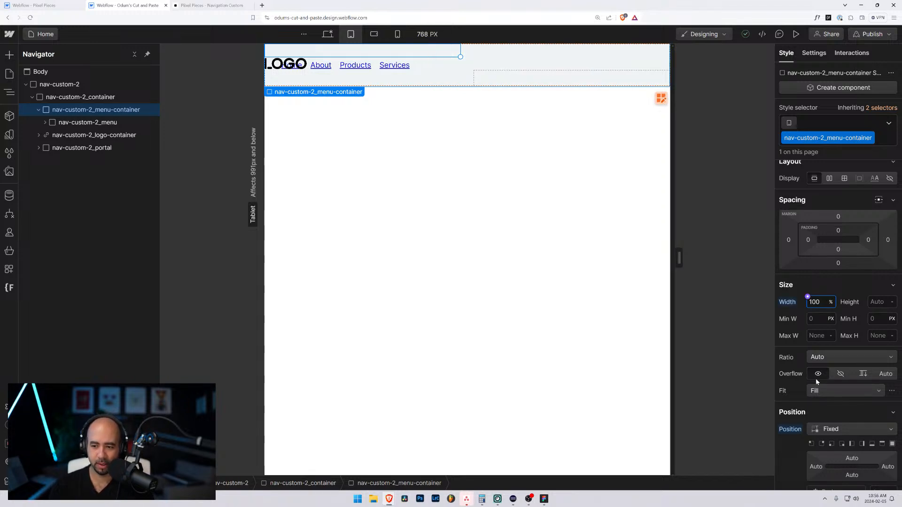
left_click(852, 457)
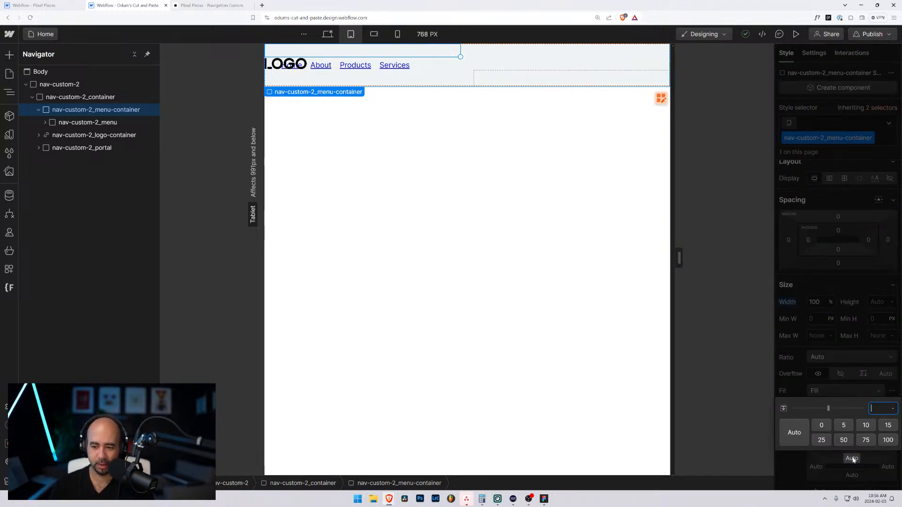
type("5rem")
key("Return")
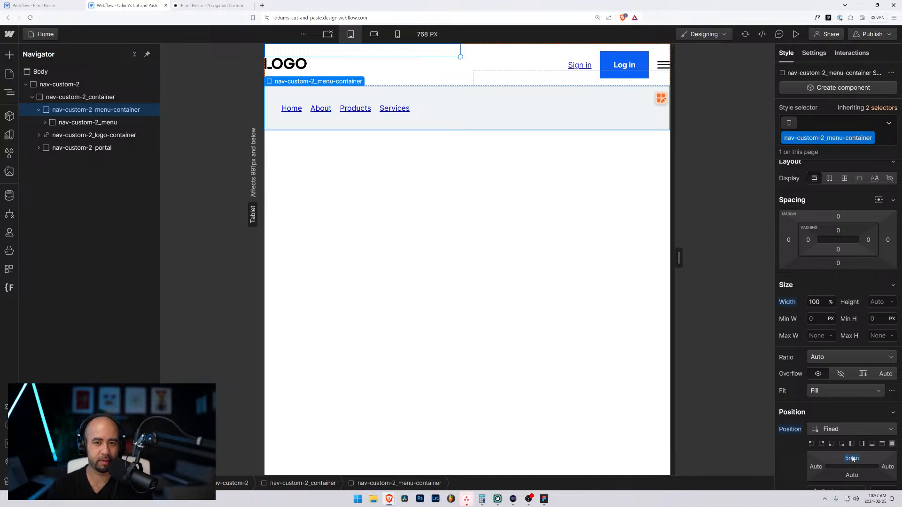
- Set the height of nav-custom-2_menu-container to 0 px and its overflow to hidden
left_click(39, 109)
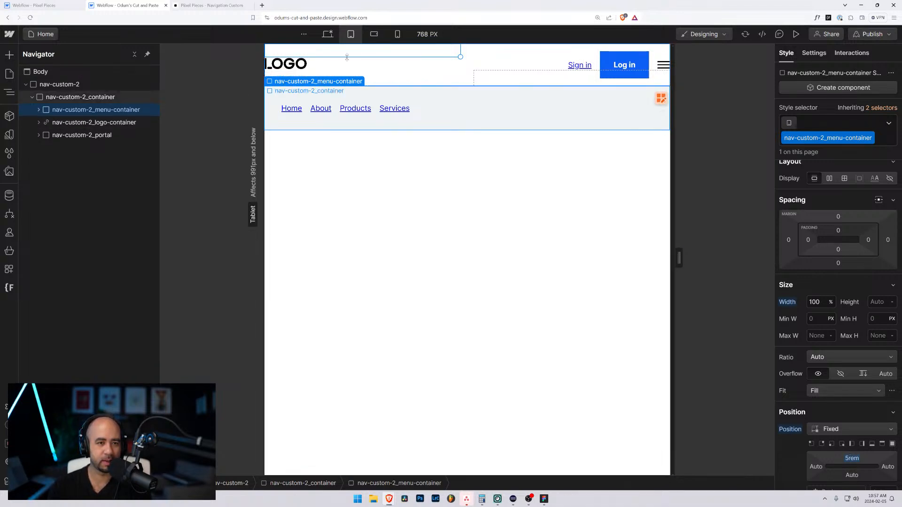
left_click(103, 97)
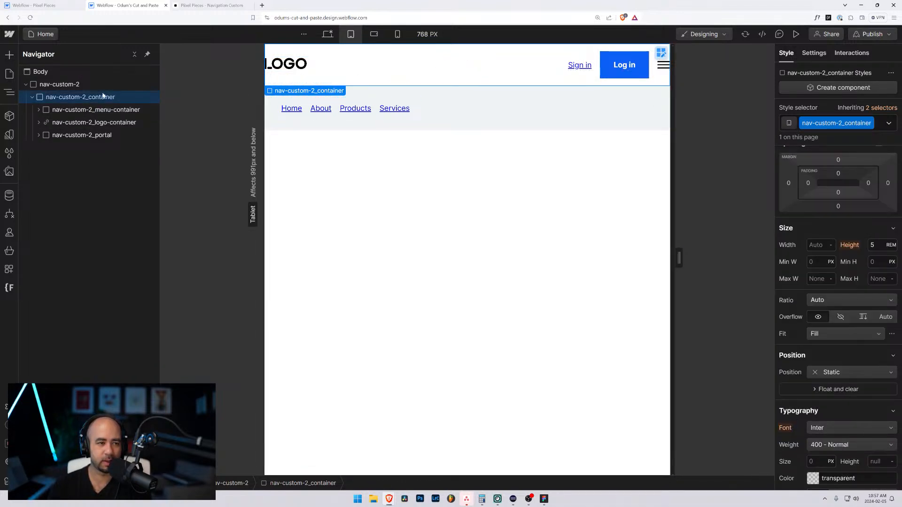
left_click(76, 110)
left_click(39, 110)
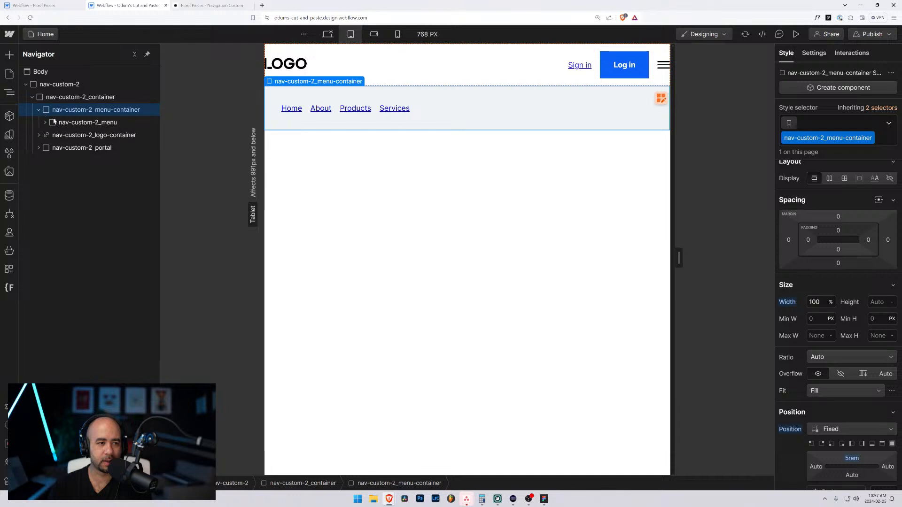
left_click(63, 122)
left_click(70, 109)
left_click(869, 297)
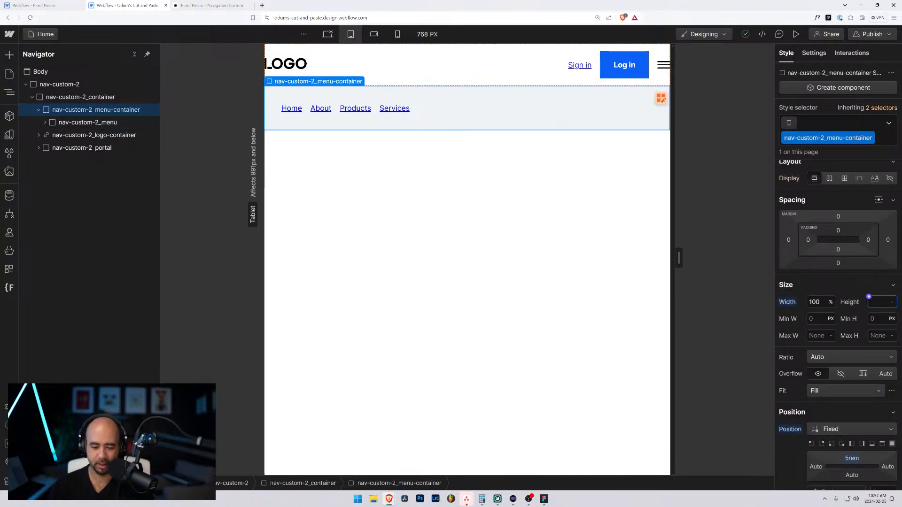
key("Return")
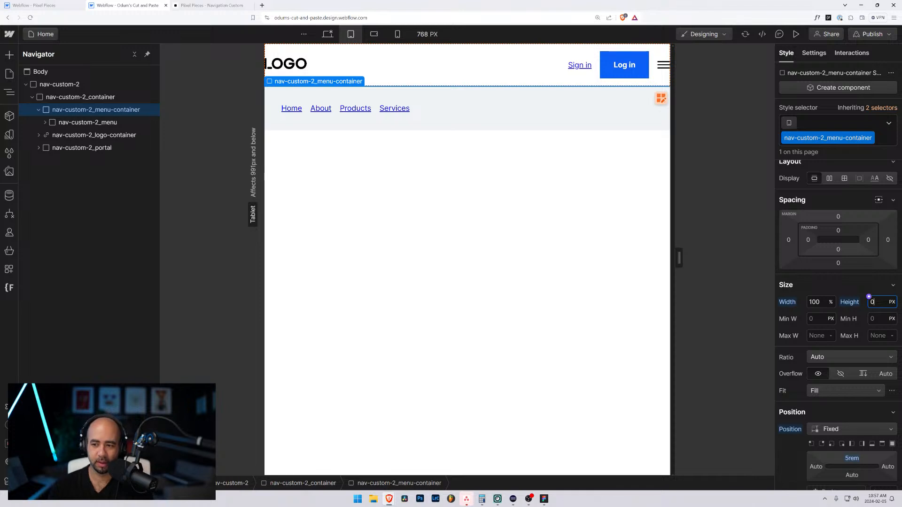
left_click(840, 374)
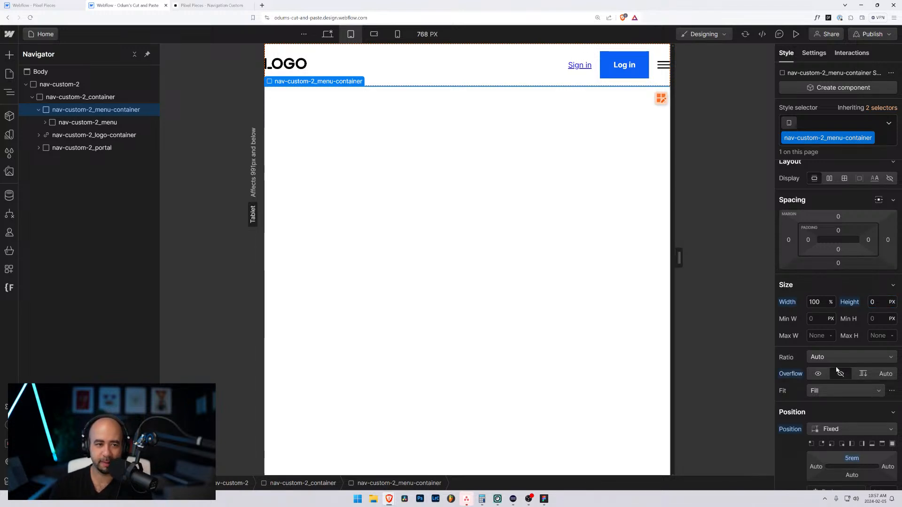
- Check the menu and its container at the tablet and desktop breakpoints, and expand nav-custom-2_portal to select nav-custom_hamburger
left_click(66, 122)
left_click(70, 113)
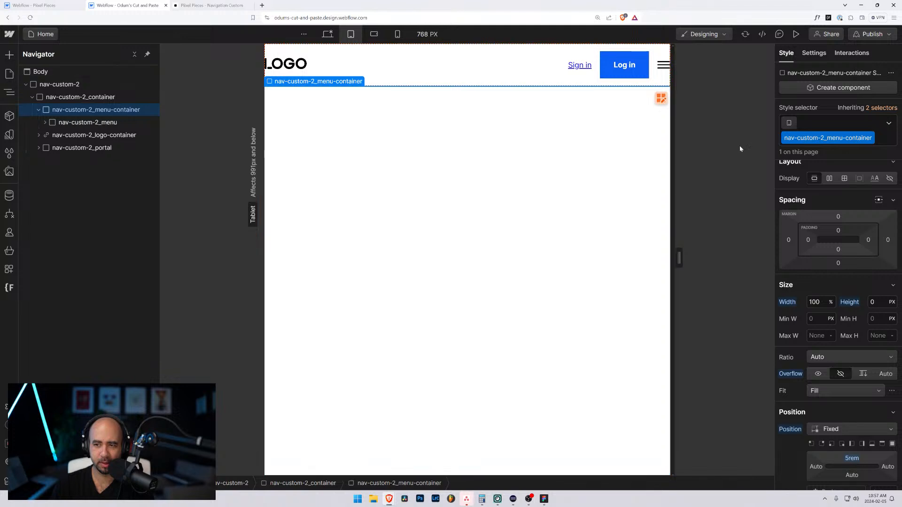
left_click(51, 124)
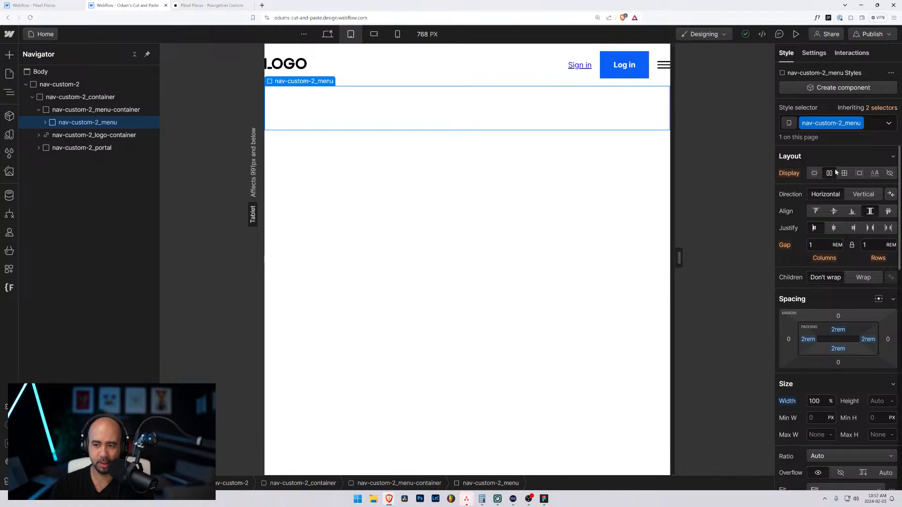
left_click(83, 111)
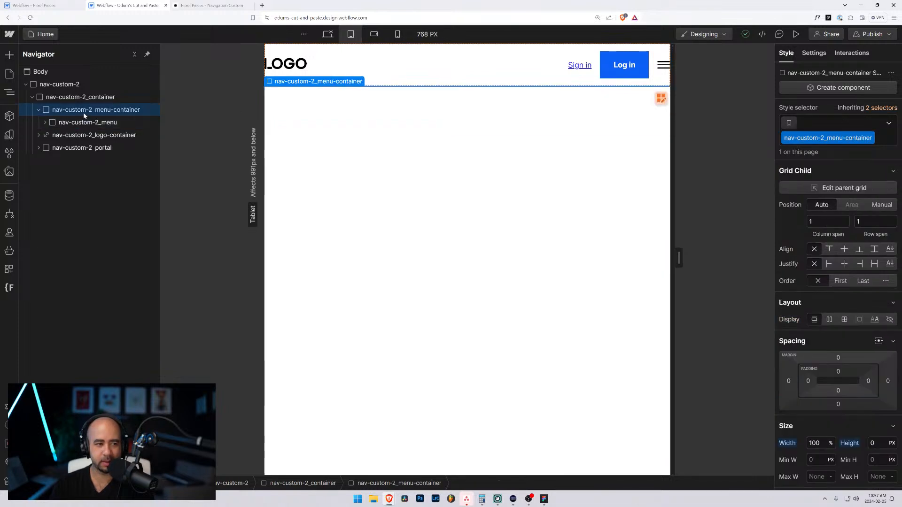
left_click(330, 35)
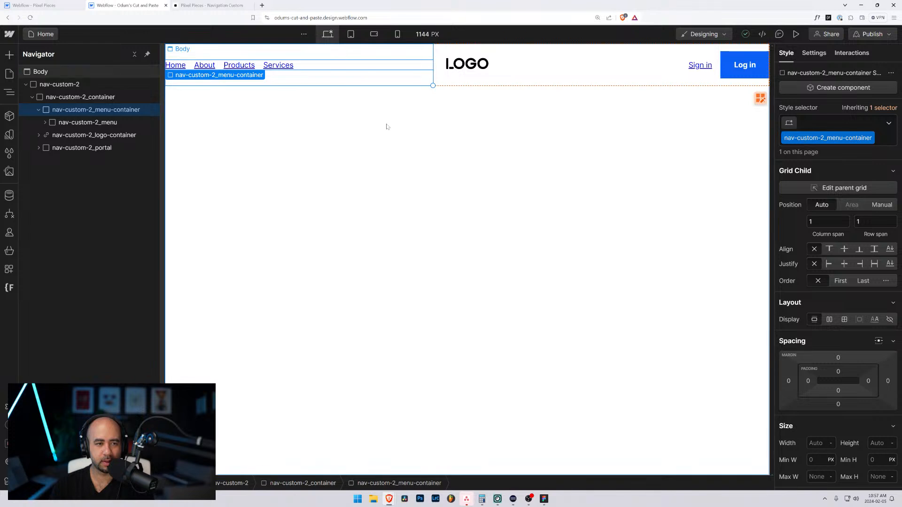
left_click(352, 36)
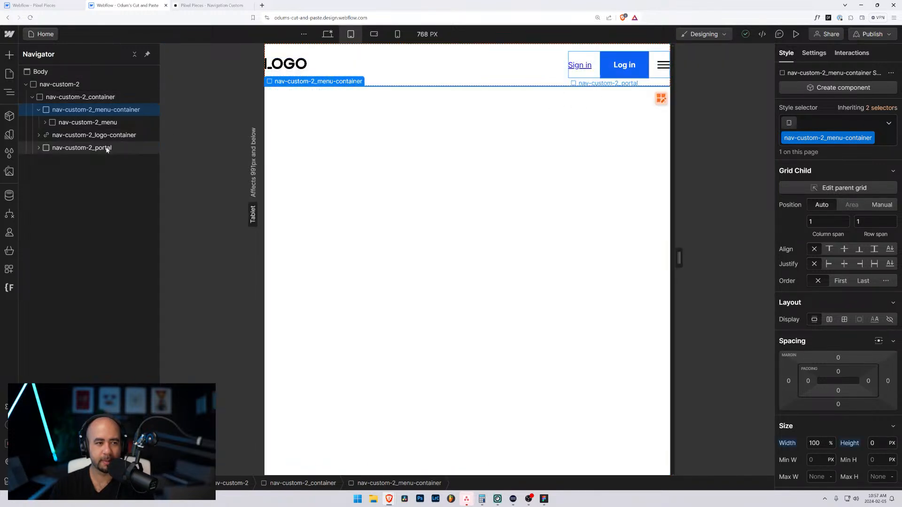
left_click(38, 148)
left_click(70, 185)
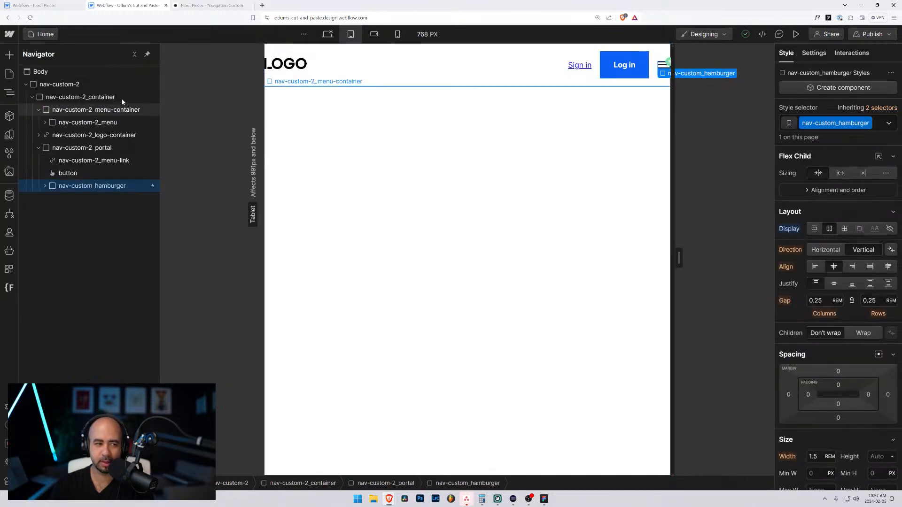
- Try an auto height on nav-custom-2_menu-container, and return it to 0 px
left_click(93, 109)
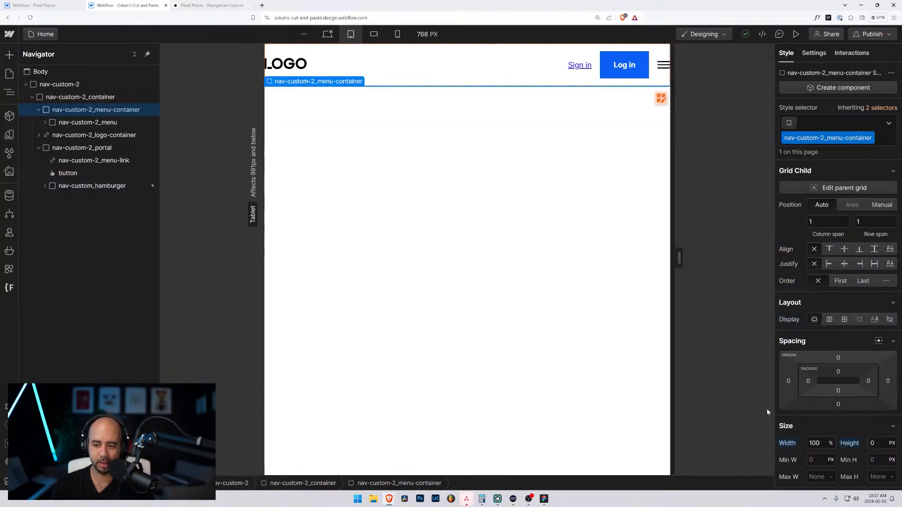
left_click(873, 443)
type("auto")
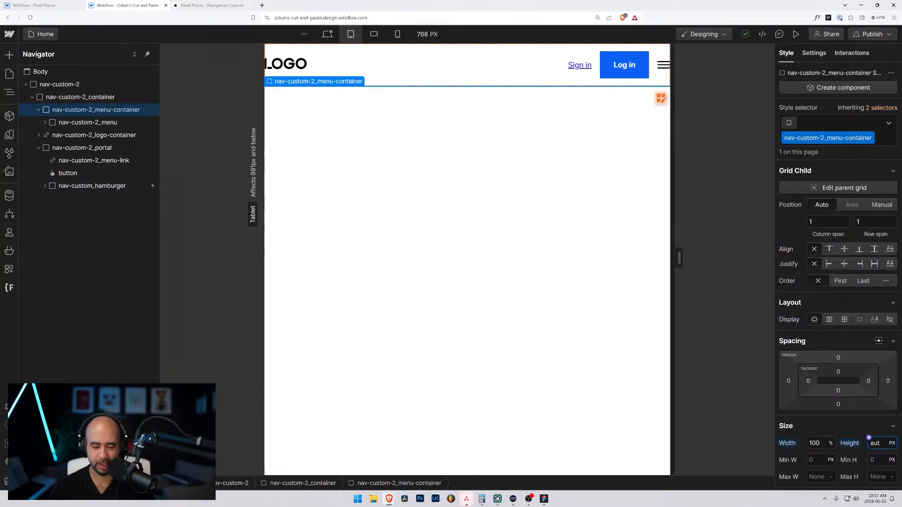
key("Return")
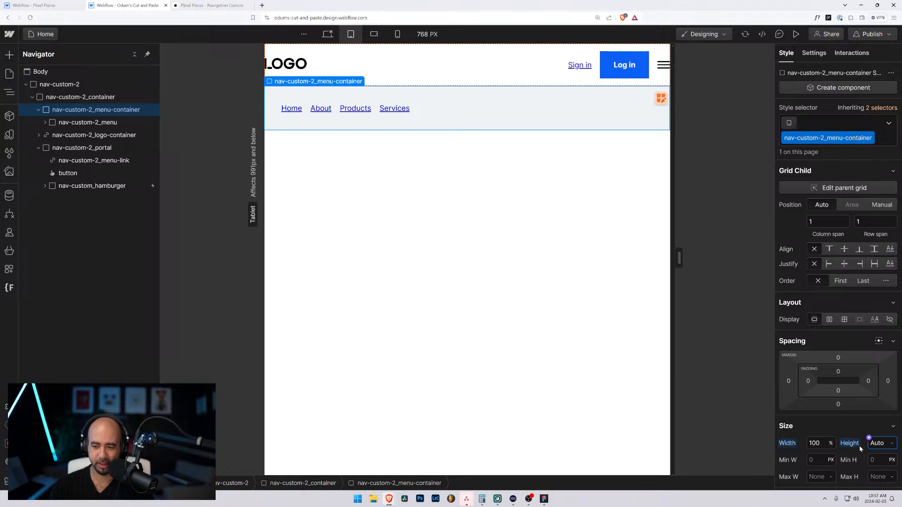
left_click(891, 444)
left_click(847, 448)
left_click(876, 443)
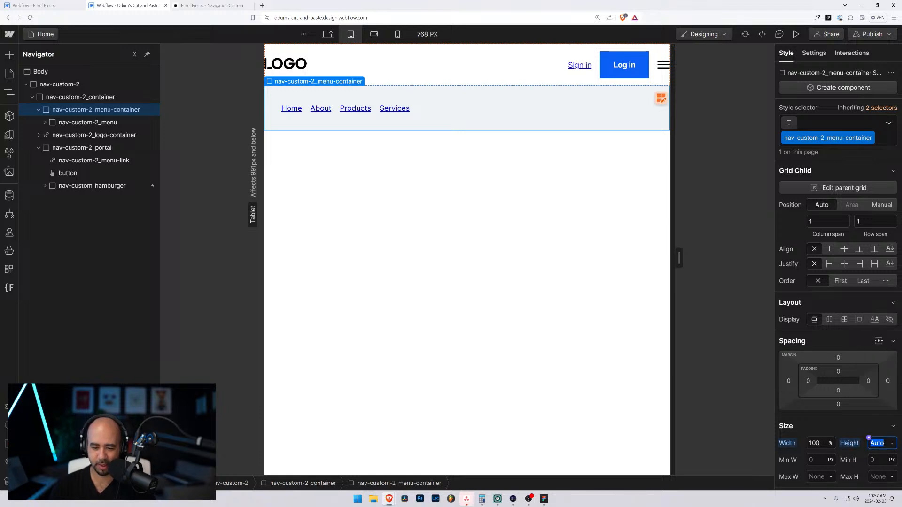
type("0")
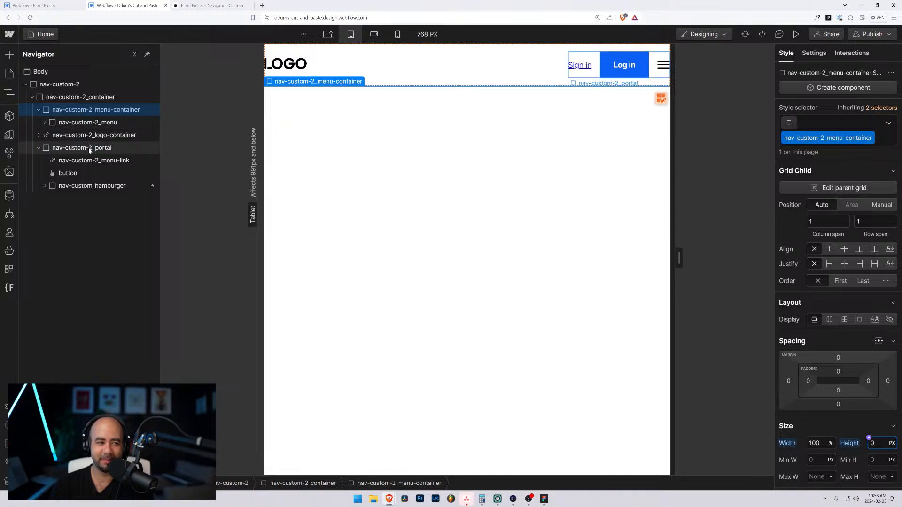
- Open the Nav Custom 2 [SHOW] animation from the click interaction of nav-custom_hamburger
left_click(89, 186)
left_click(813, 55)
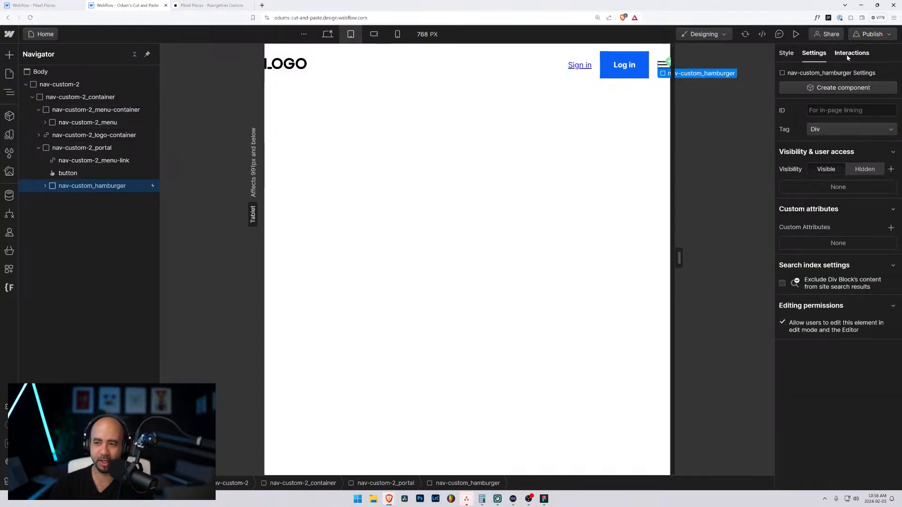
left_click(851, 53)
left_click(822, 119)
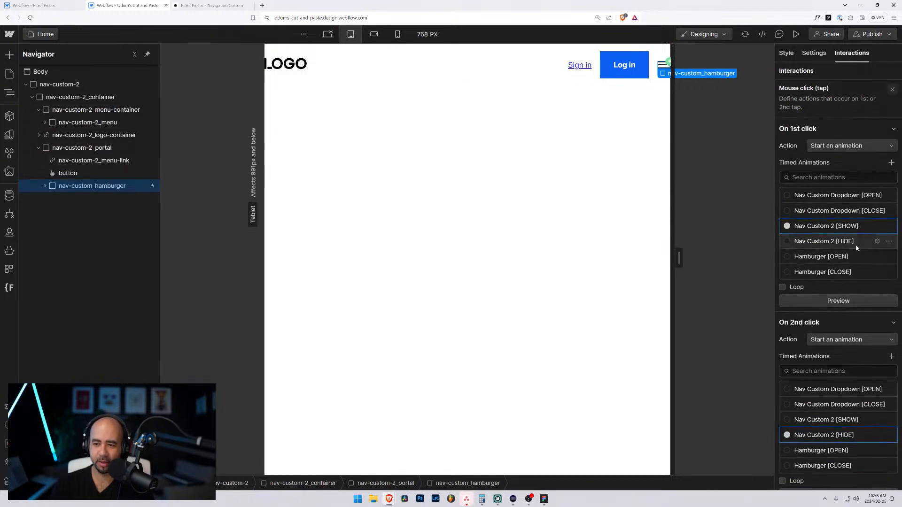
left_click(874, 224)
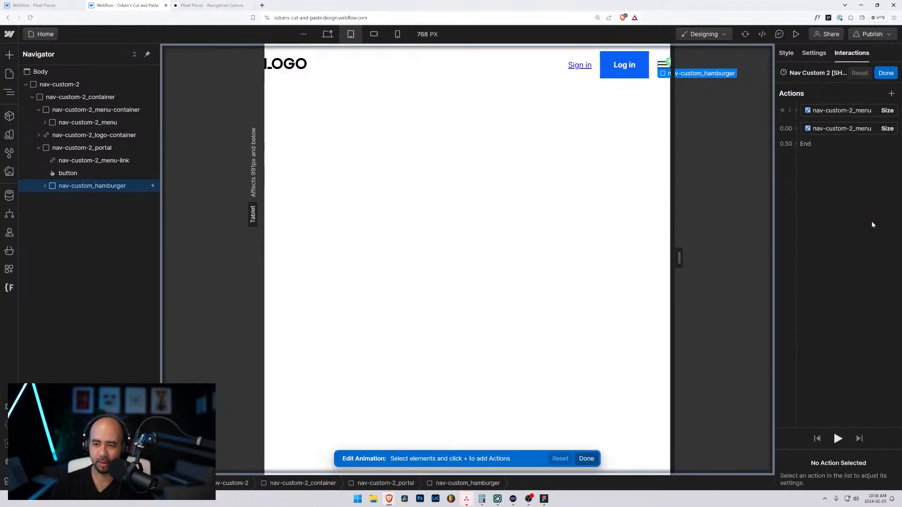
- Retarget the size actions of Nav Custom 2 [SHOW] to the class nav-custom-2_menu-container and save the animation
left_click(841, 111)
key("BackSpace")
type("n")
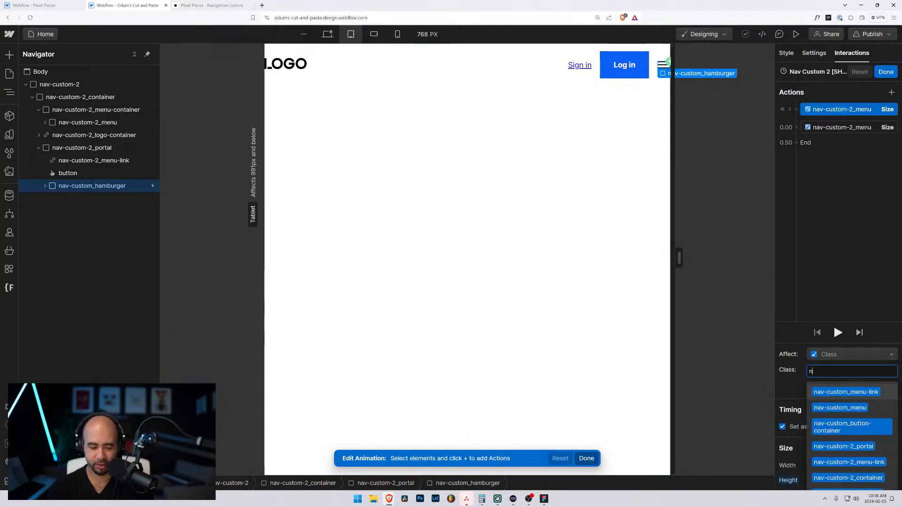
type("av-custom")
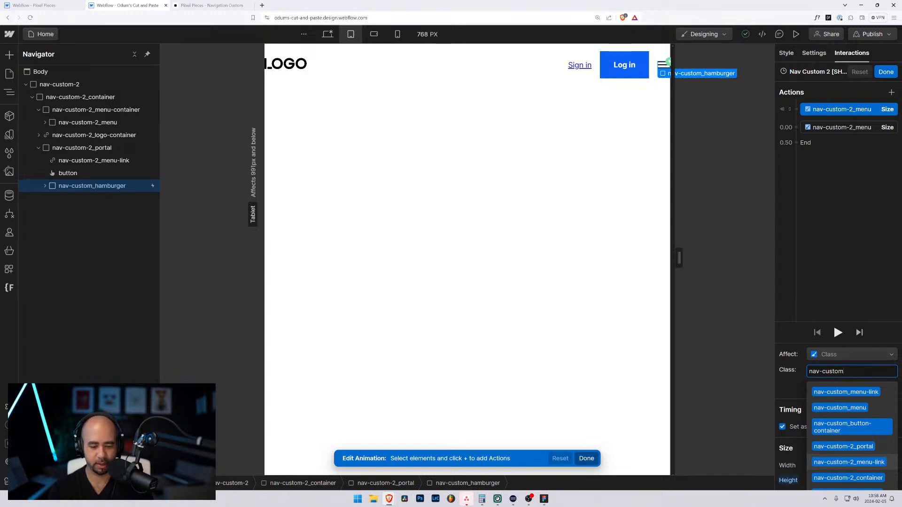
type("-2_menu-container")
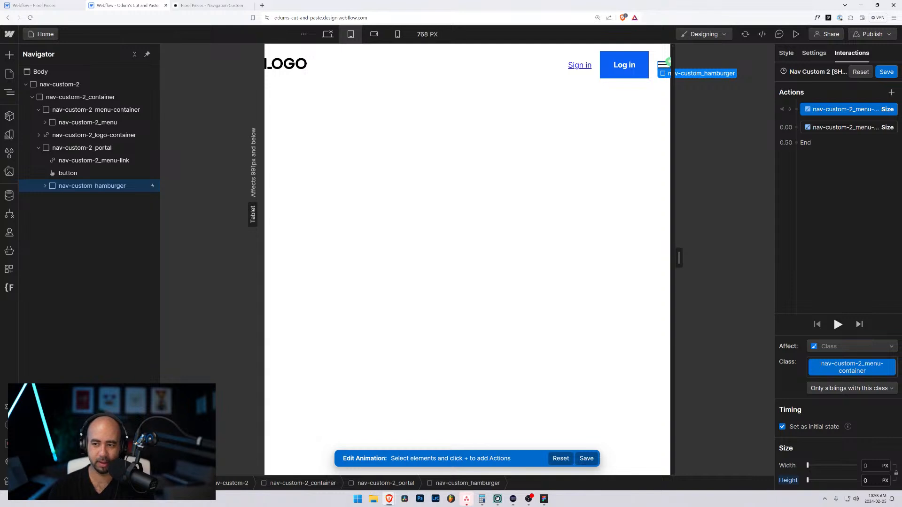
left_click(830, 127)
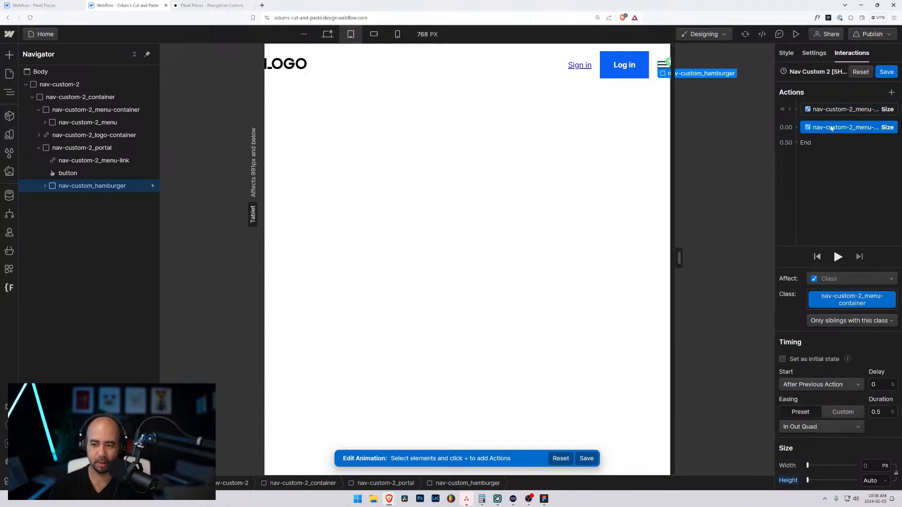
left_click(886, 72)
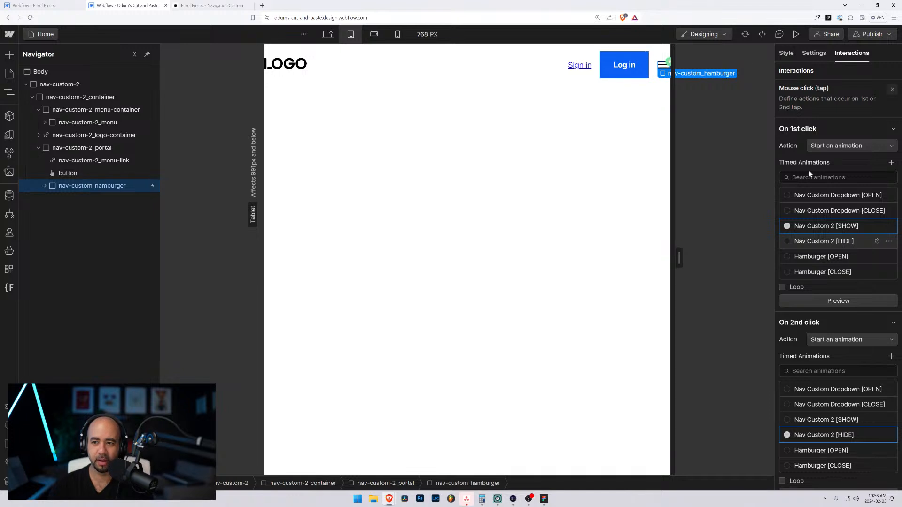
- Retarget the size action of Nav Custom 2 [HIDE] to the class nav-custom-2_menu-container and save the animation
left_click(877, 435)
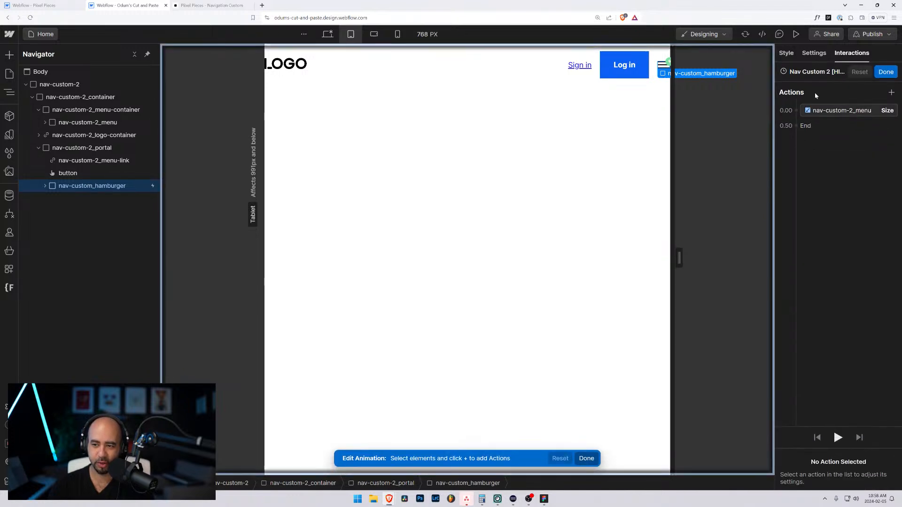
left_click(841, 110)
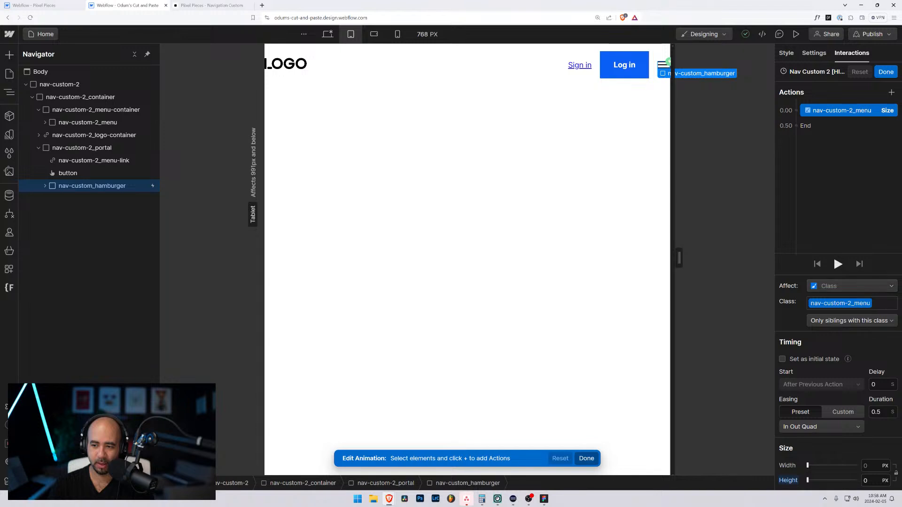
left_click(858, 303)
type("menu_")
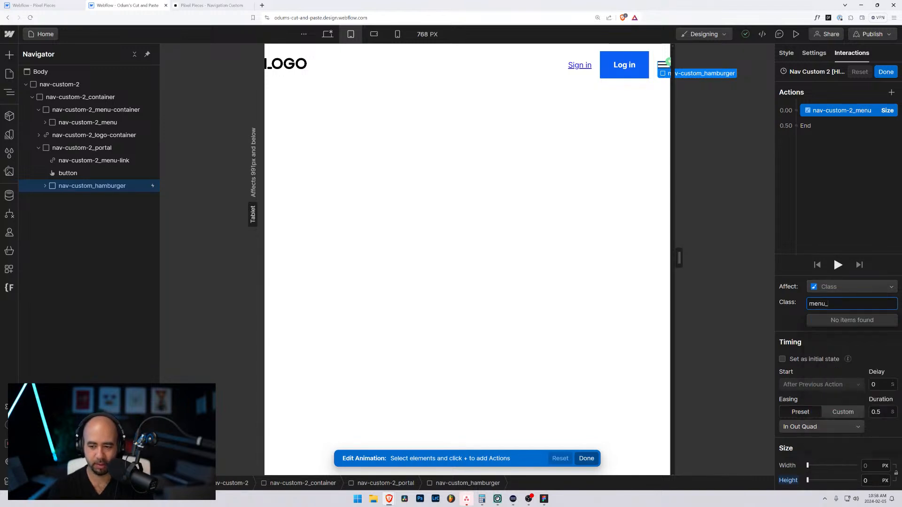
type("con")
key("BackSpace")
key("BackSpace")
key("BackSpace")
key("BackSpace")
key("BackSpace")
key("BackSpace")
key("BackSpace")
key("BackSpace")
type("nav")
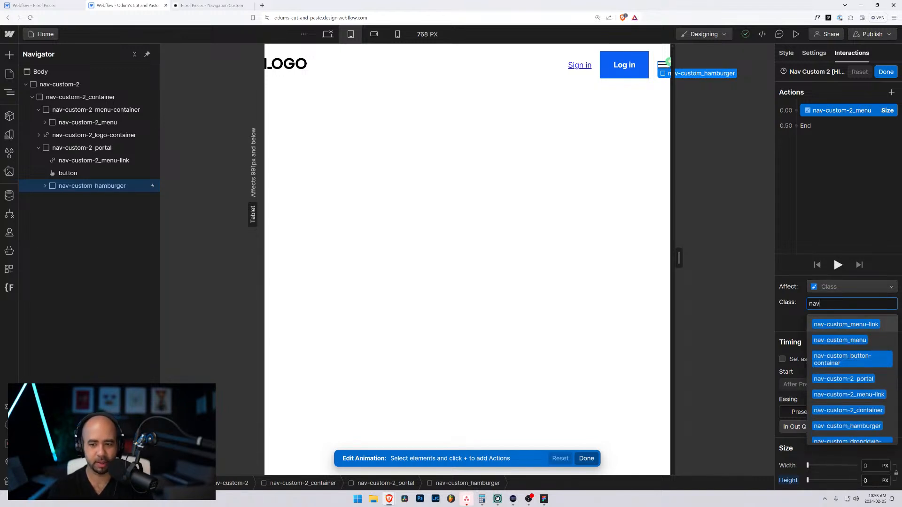
type("-custom-2")
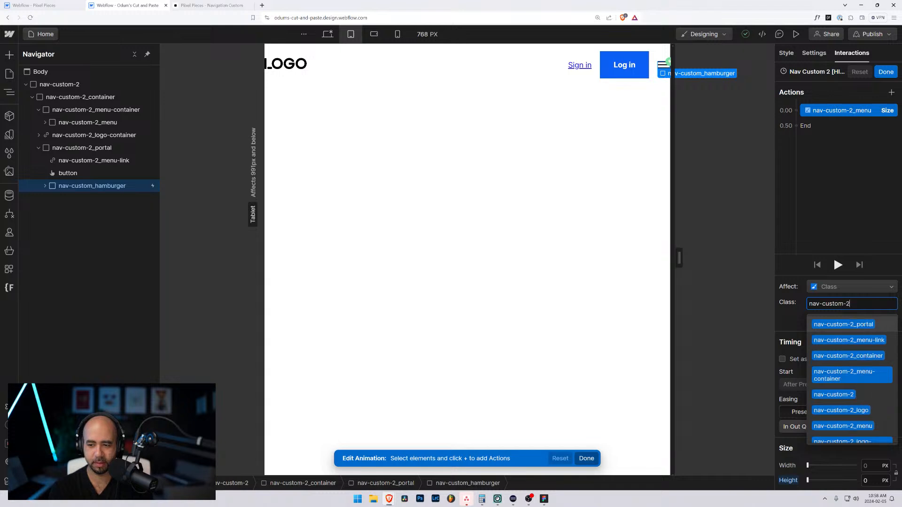
type("_menu")
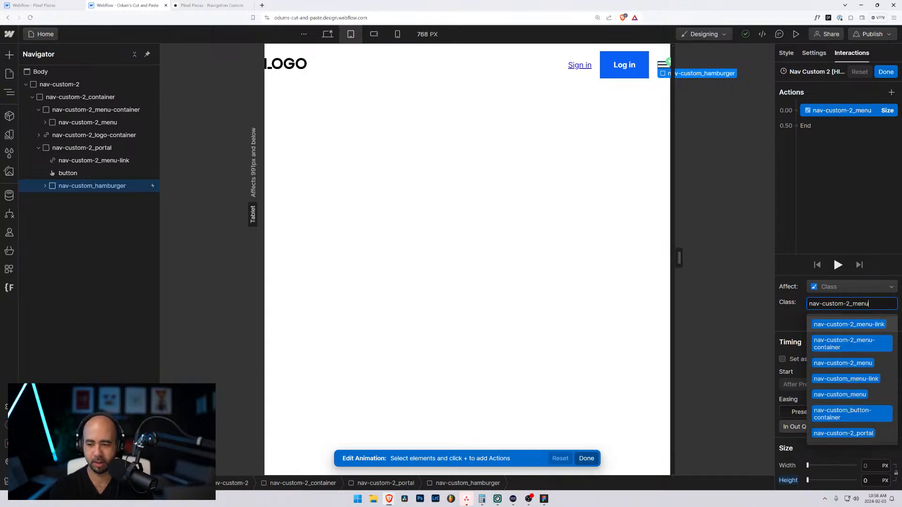
key("Return")
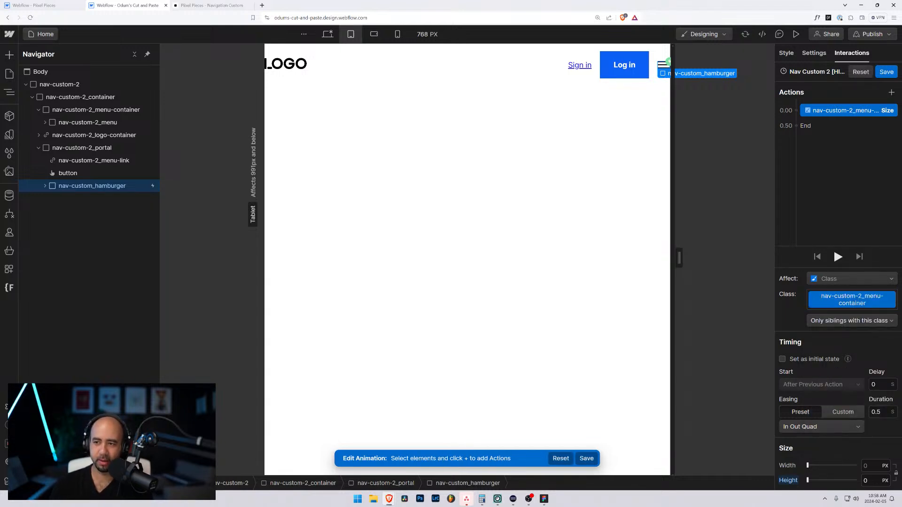
left_click(885, 71)
- Preview the page and test the hamburger toggle at the tablet and mobile landscape breakpoints, and return to designing
left_click(795, 34)
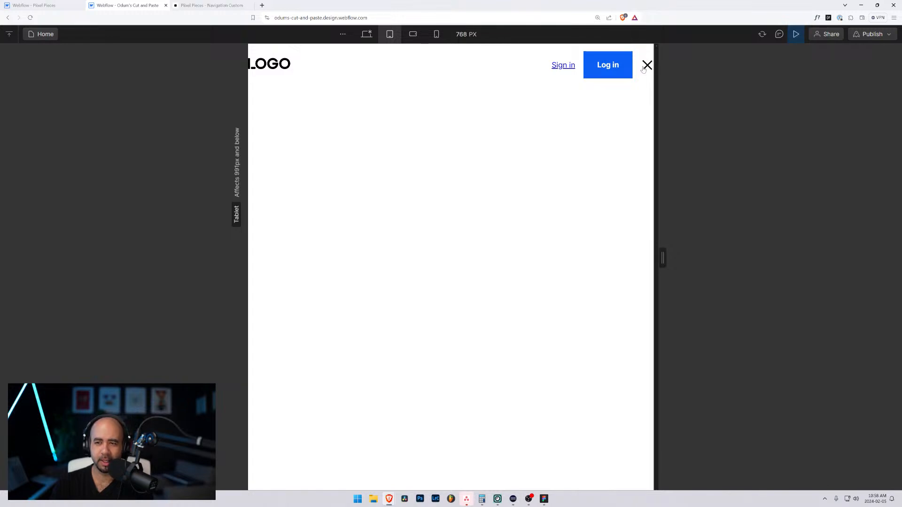
left_click(643, 69)
left_click(413, 34)
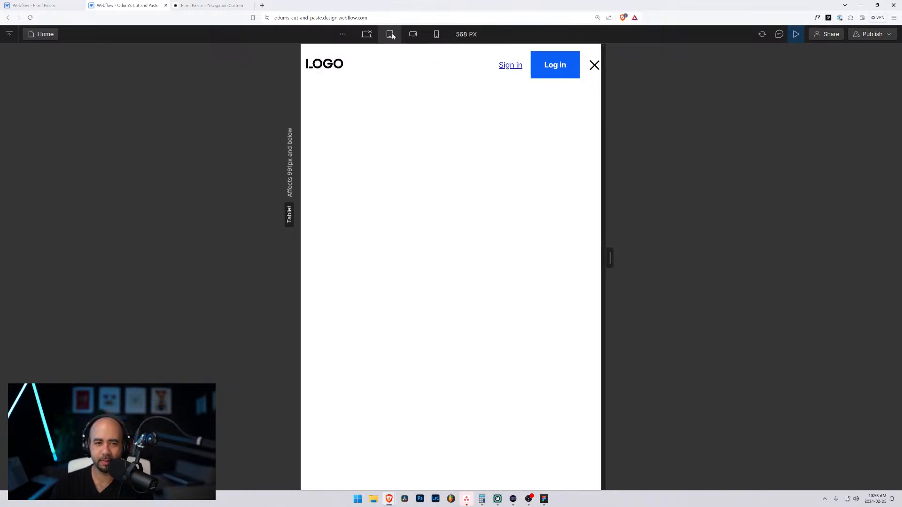
left_click(389, 34)
left_click(646, 66)
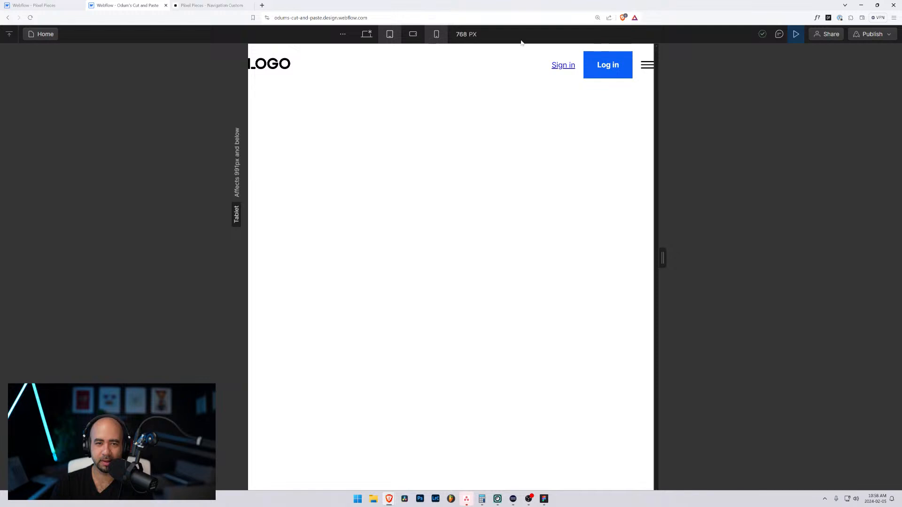
left_click(795, 34)
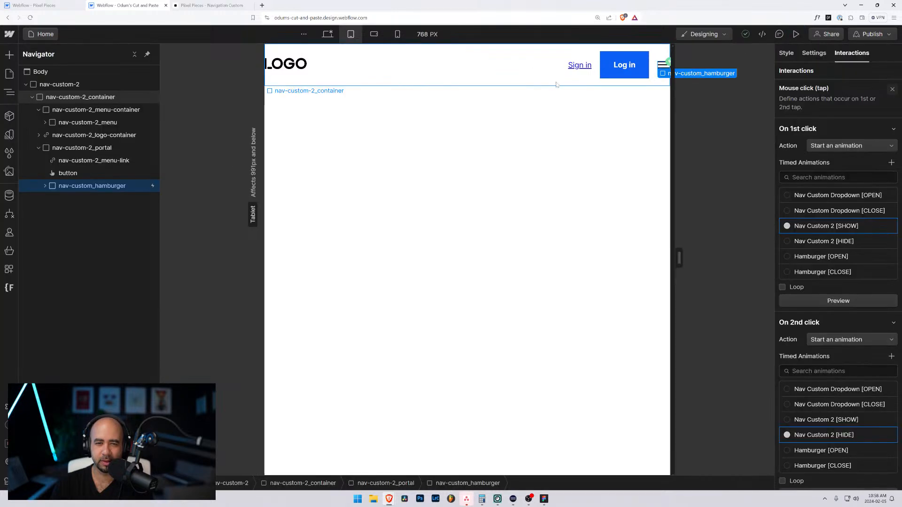
- Set the timed size action of Nav Custom 2 [SHOW] to affect all elements with its class
left_click(877, 226)
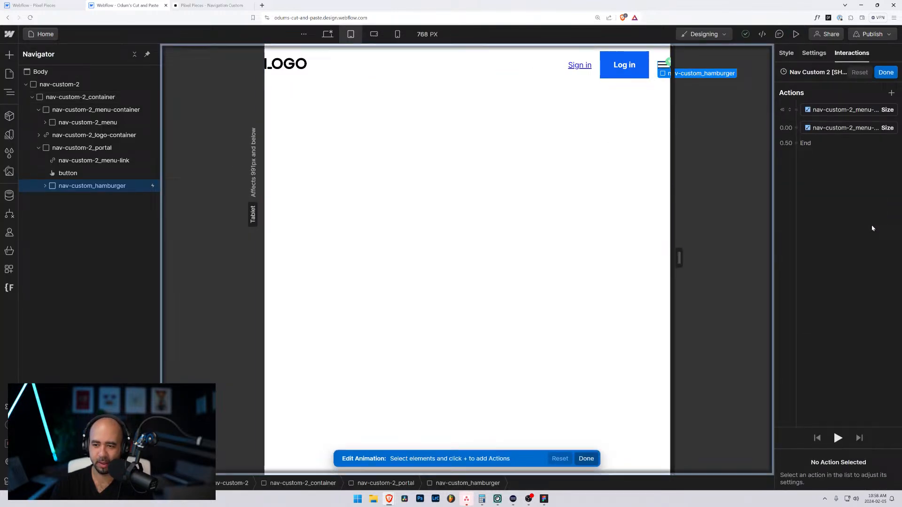
left_click(828, 112)
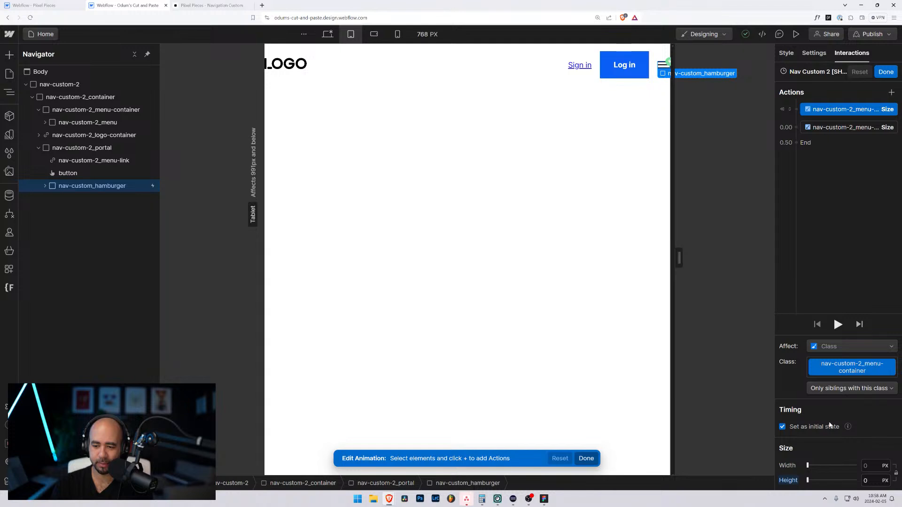
left_click(824, 128)
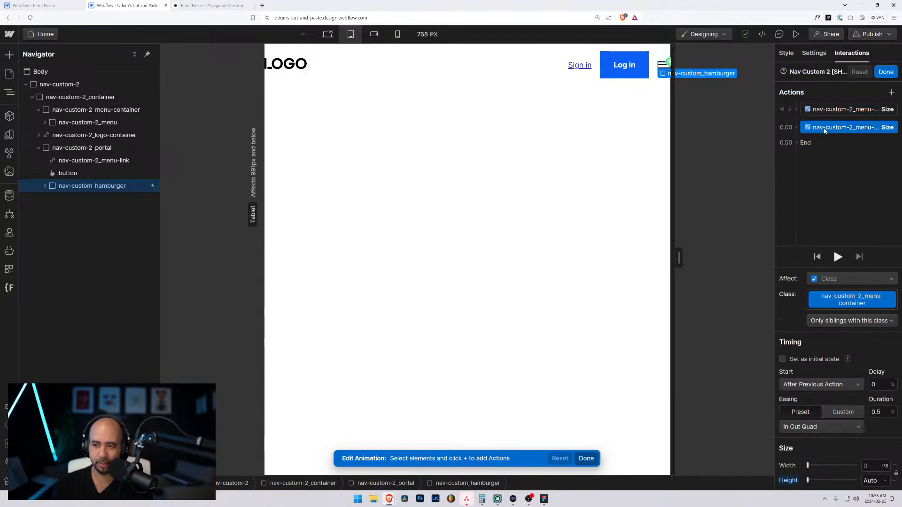
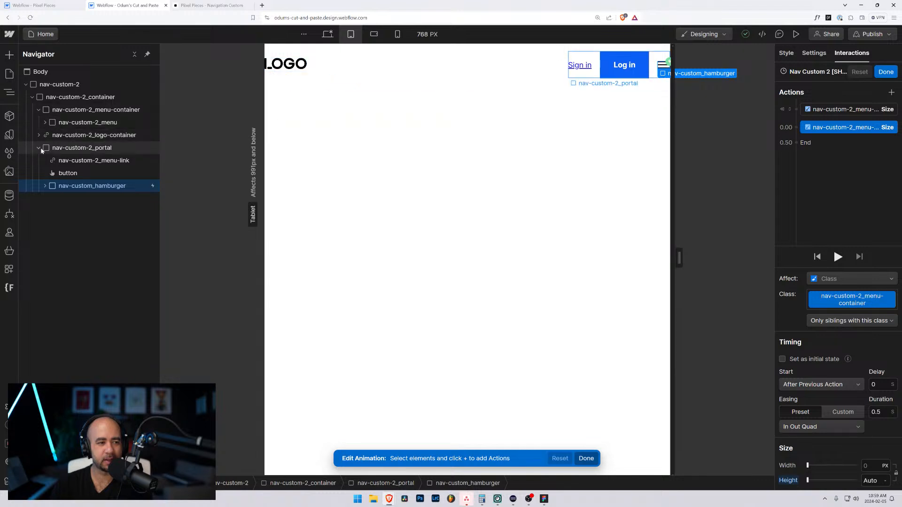
left_click(850, 320)
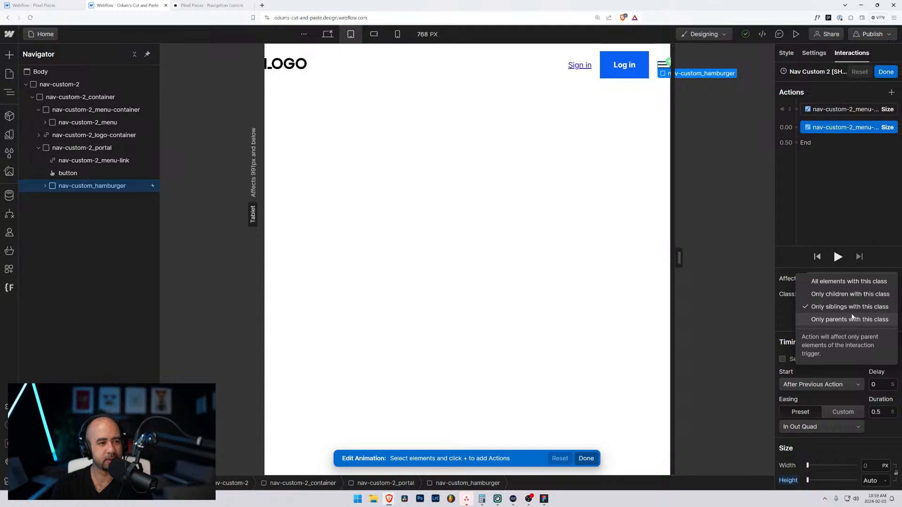
left_click(849, 282)
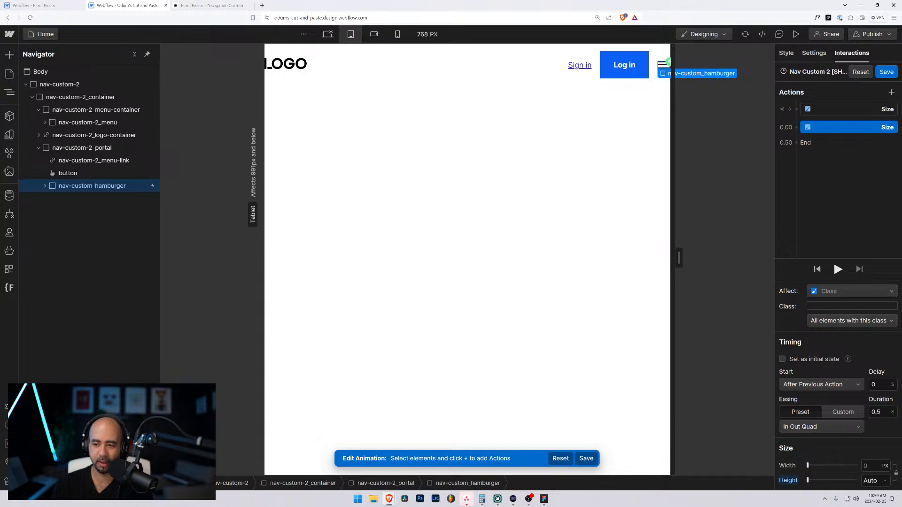
- Assign the class nav-custom-2_menu-container to the size actions of Nav Custom 2 [SHOW] again and save the animation
left_click(852, 306)
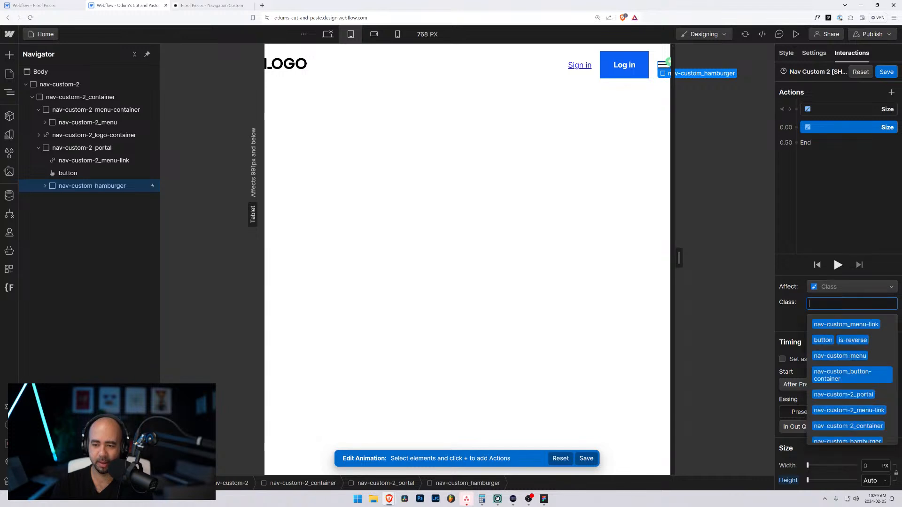
scroll(844, 366, "down", 2)
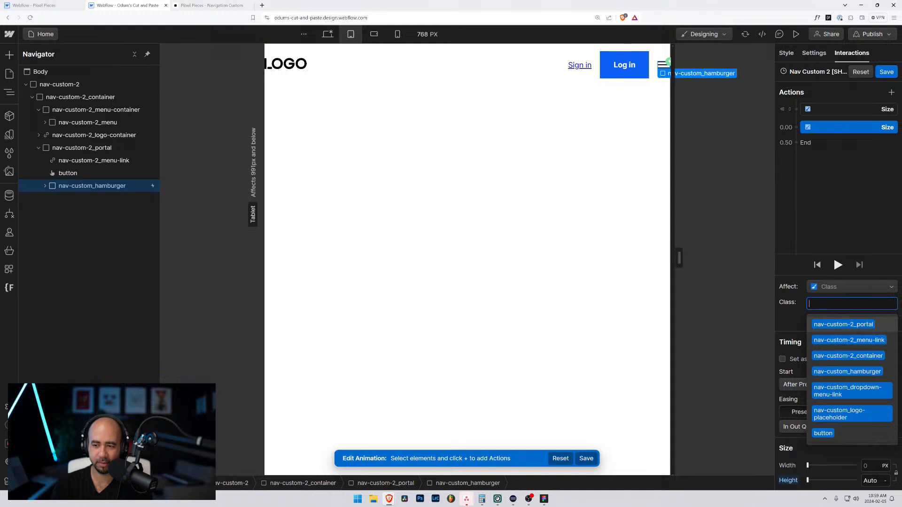
type("nav")
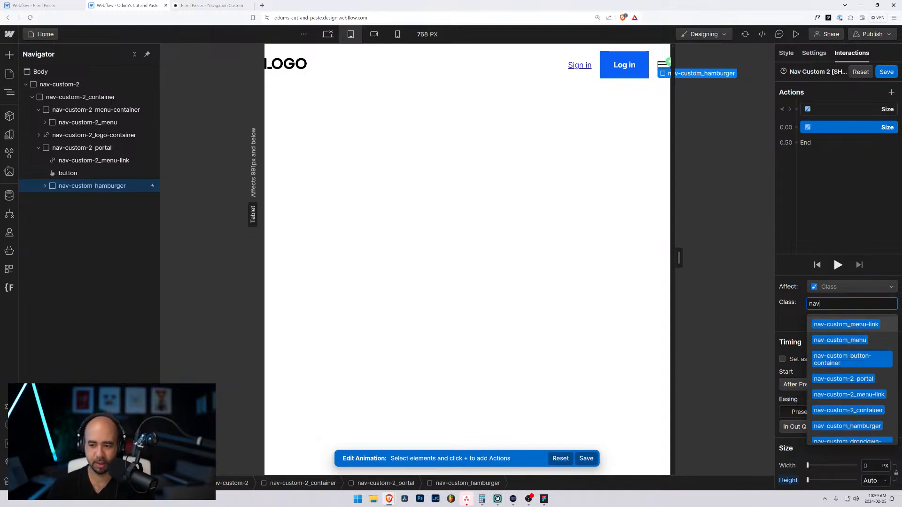
type("-")
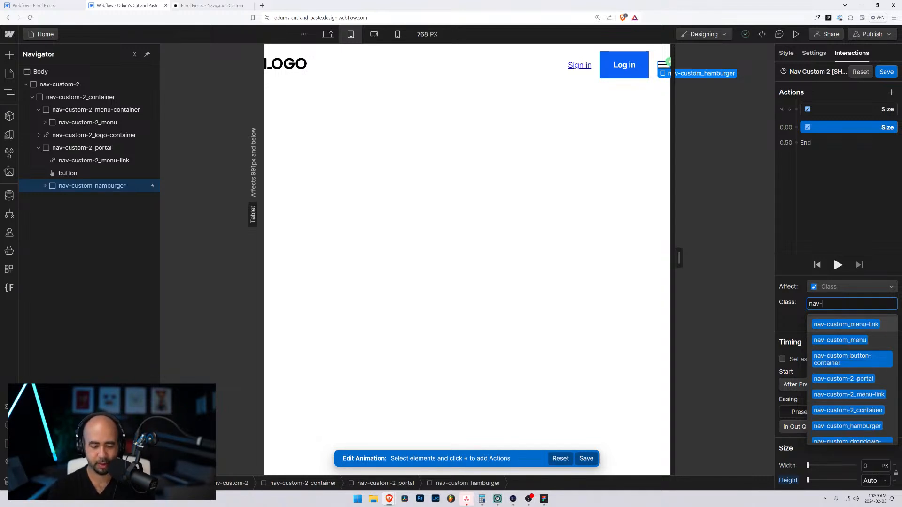
type("custom")
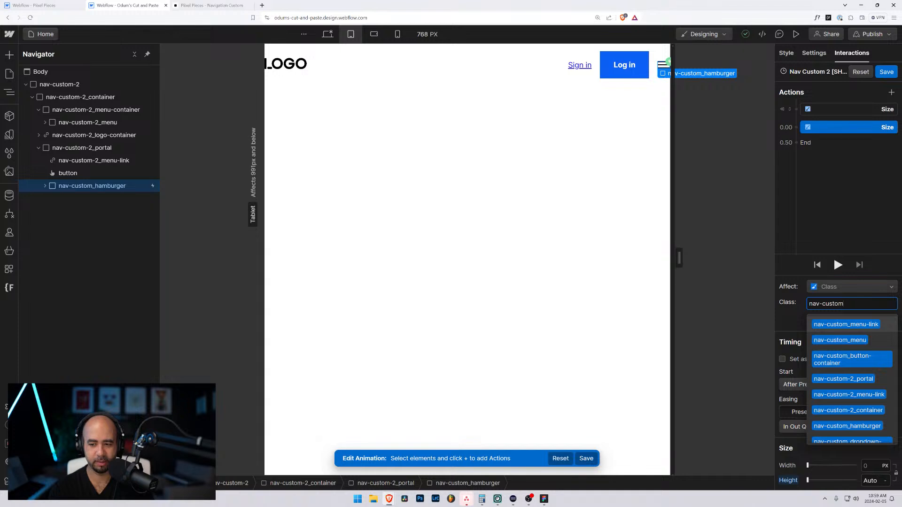
type("-2_")
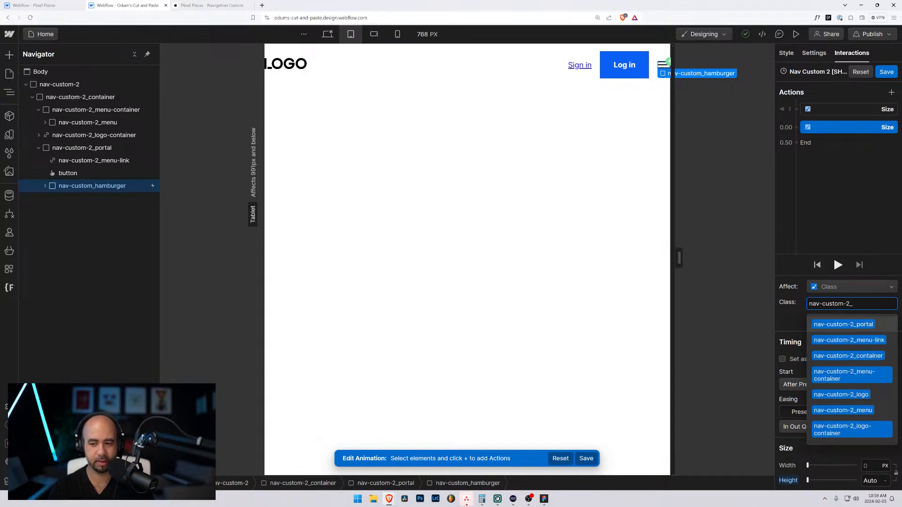
type("menu-c")
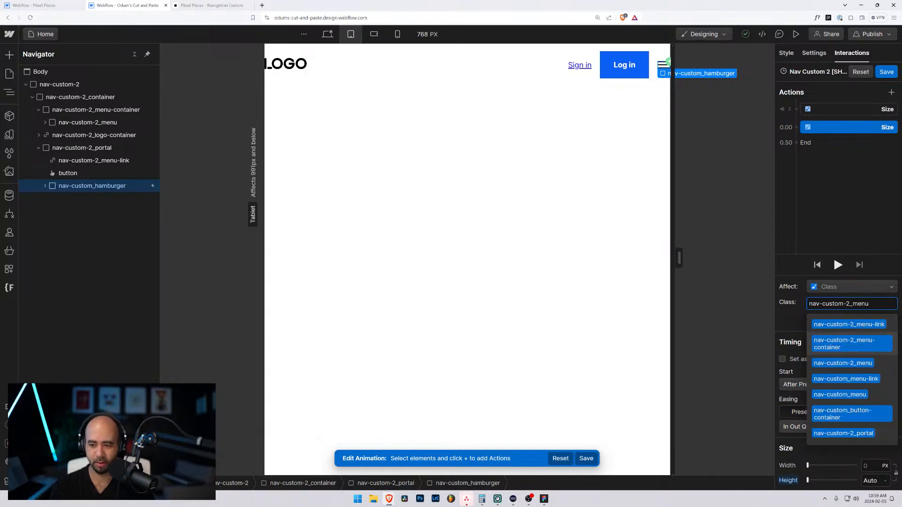
key("Return")
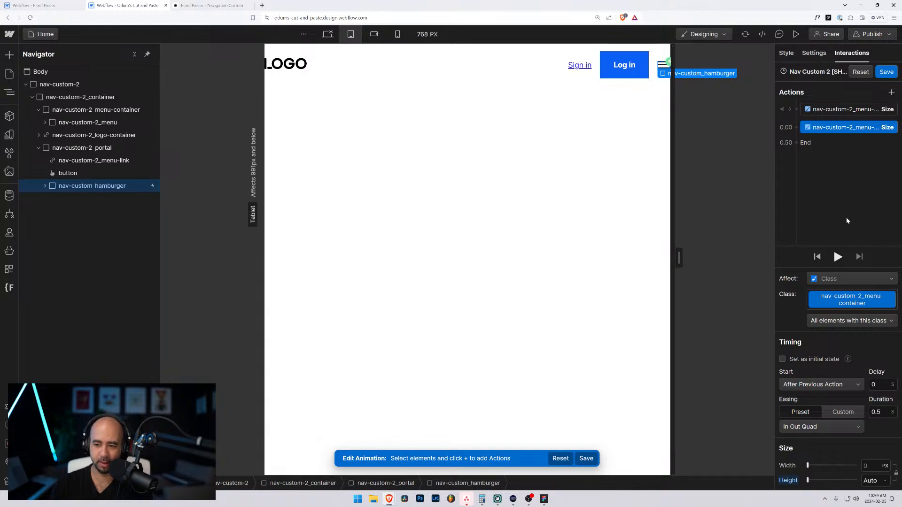
left_click(844, 300)
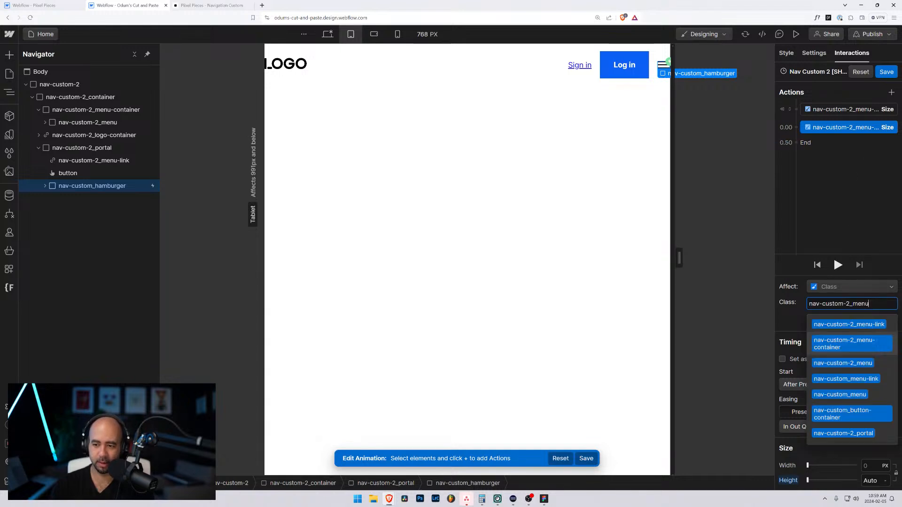
left_click(867, 240)
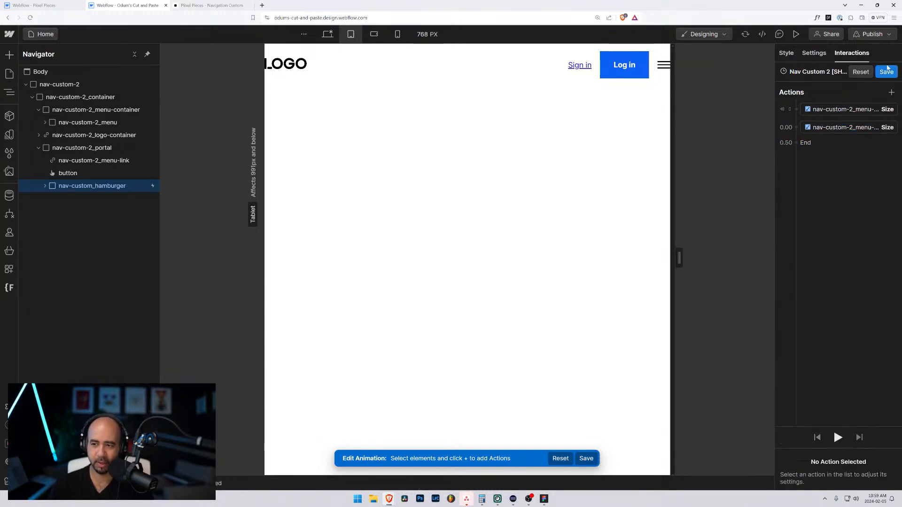
left_click(885, 73)
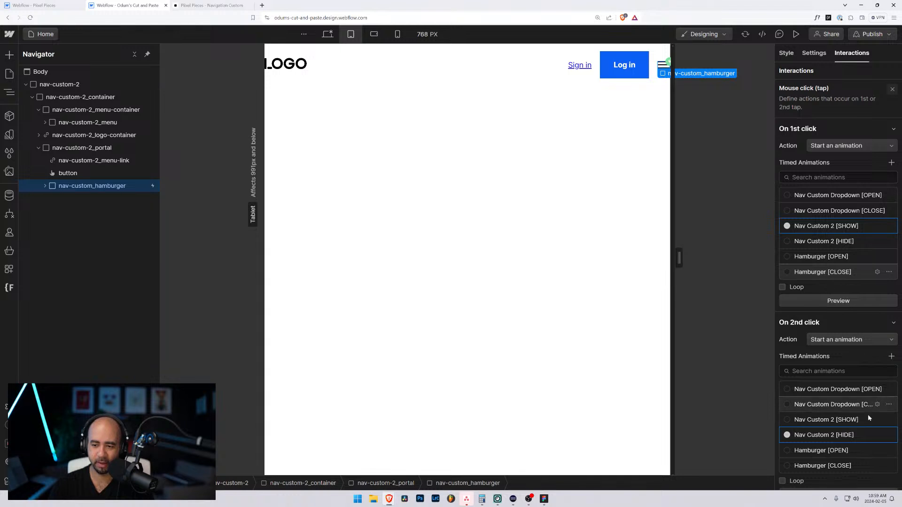
- Make the Nav Custom 2 [HIDE] size action affect all elements with the class nav-custom-2_menu-container, and save it
left_click(877, 435)
left_click(832, 110)
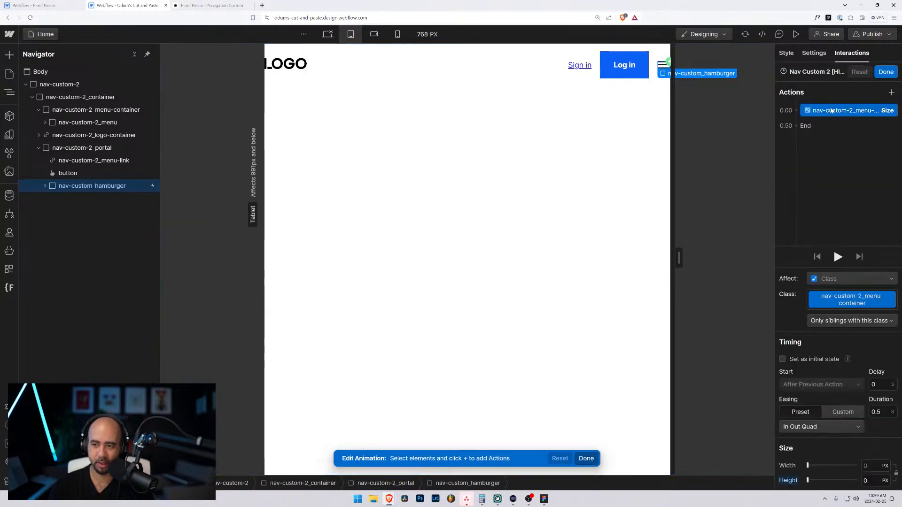
left_click(849, 320)
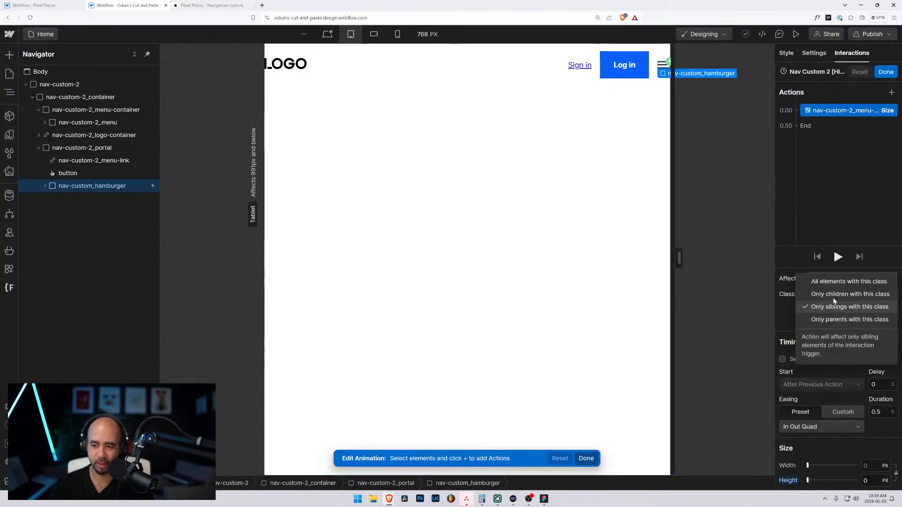
left_click(833, 282)
left_click(846, 303)
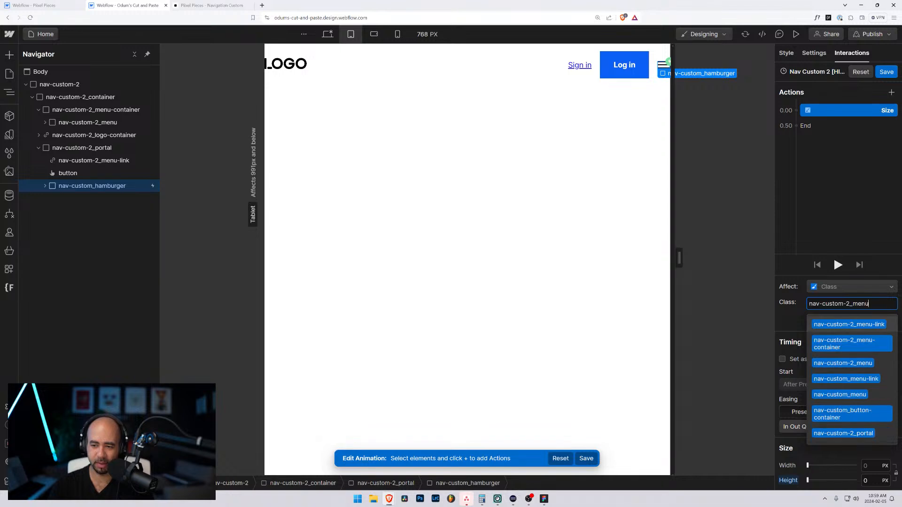
left_click(842, 342)
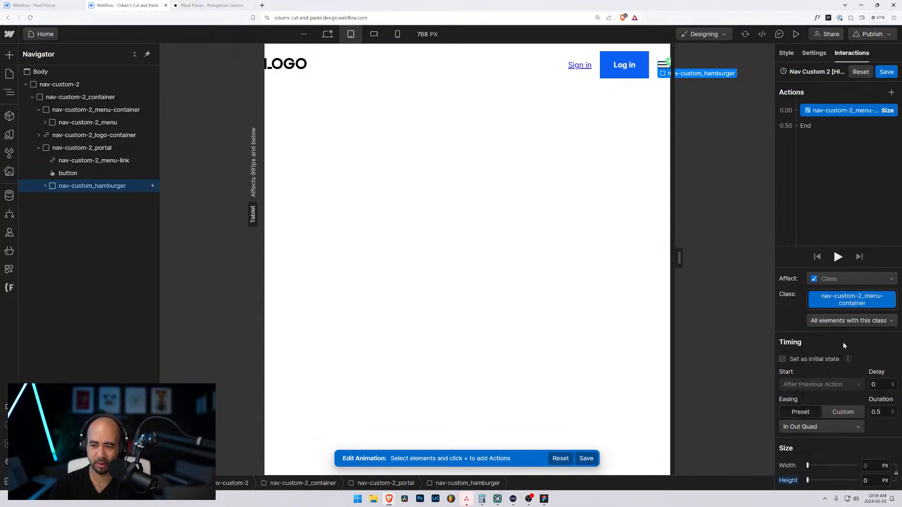
left_click(885, 73)
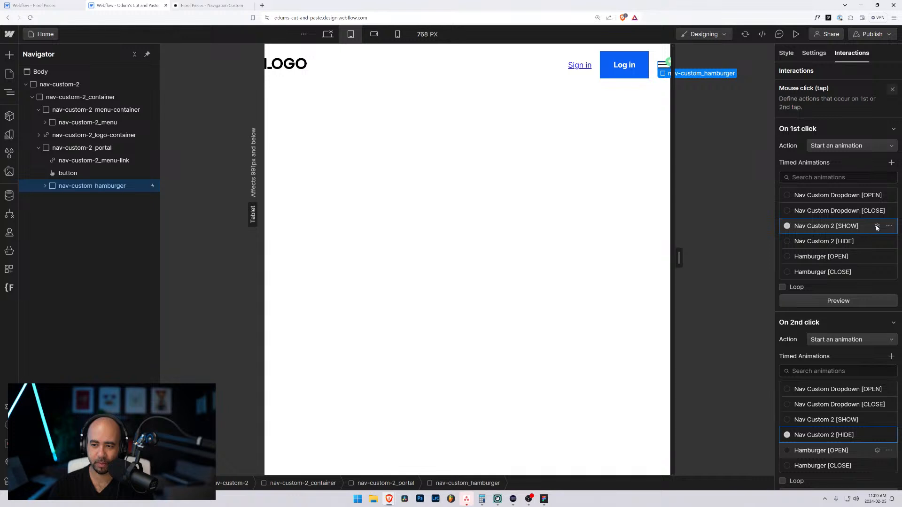
- Check the target class and scope of the initial-state size action in Nav Custom 2 [SHOW]
left_click(876, 226)
left_click(848, 112)
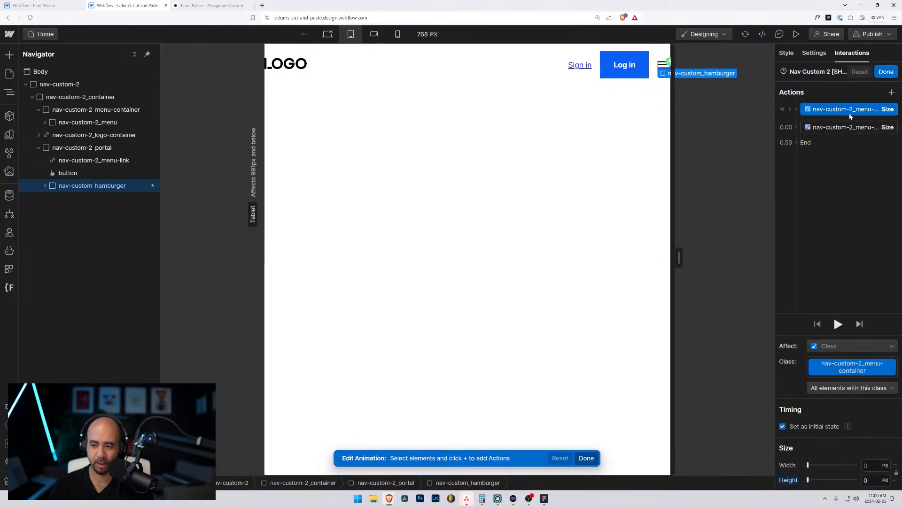
left_click(886, 71)
- Preview the tablet page and toggle the hamburger menu several times to test its show and hide animations
left_click(795, 34)
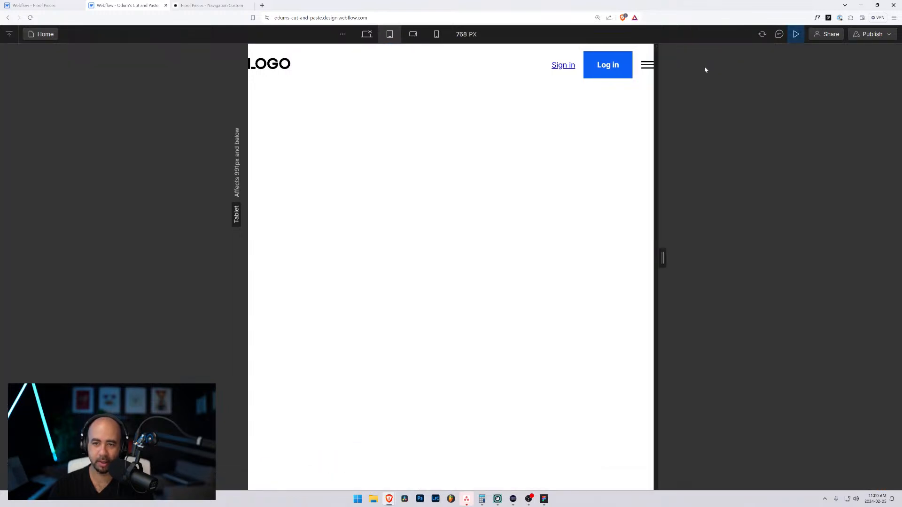
left_click(646, 66)
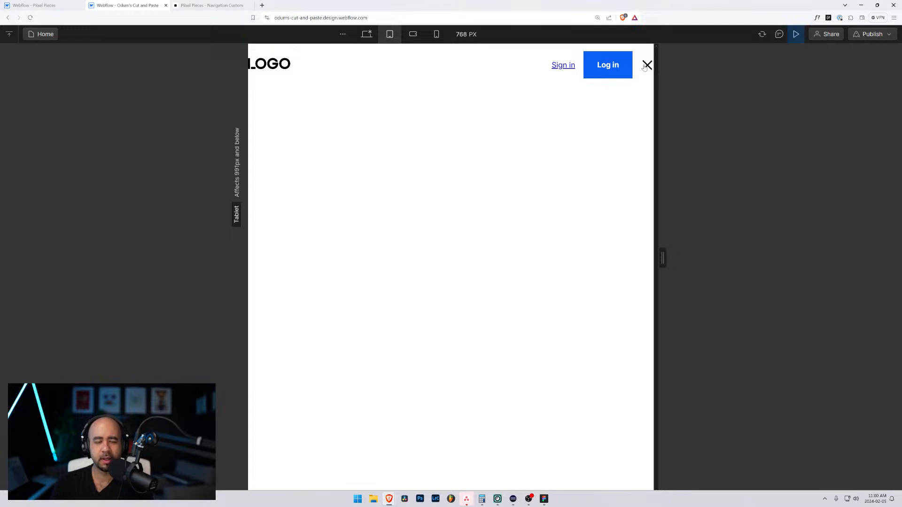
left_click(646, 65)
left_click(646, 65)
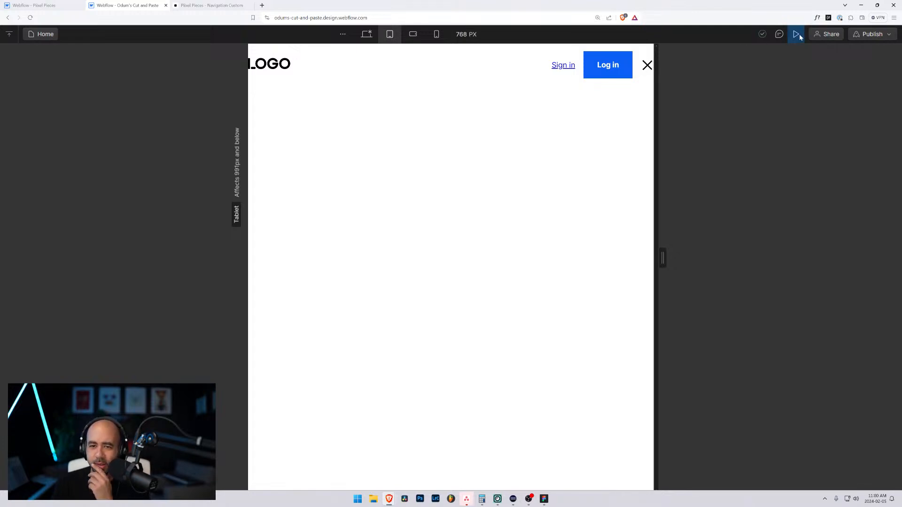
left_click(798, 35)
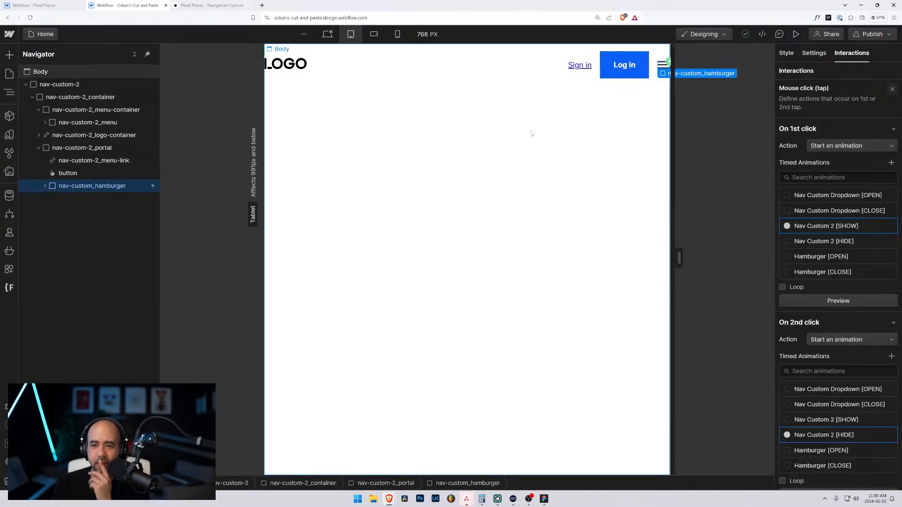
- Try a 60 px height on nav-custom-2_menu-container at the tablet breakpoint, and reset its height to Auto
left_click(95, 109)
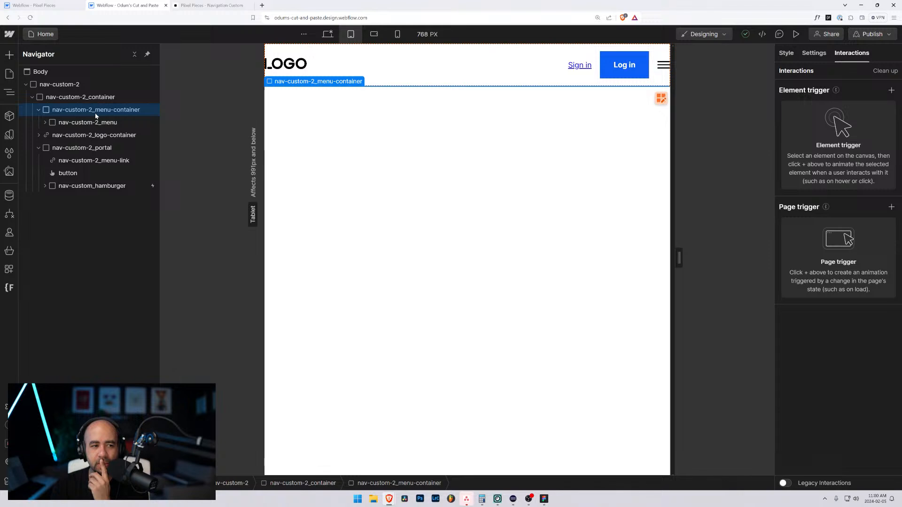
left_click(786, 53)
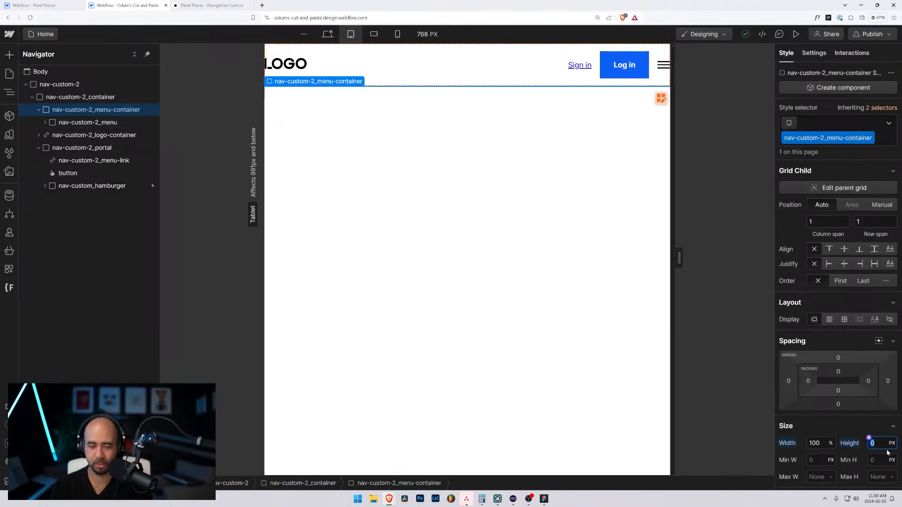
key("shift+Up")
key("shift+Up")
key("shift+Up")
key("shift+Up")
key("shift+Up")
key("shift+Up")
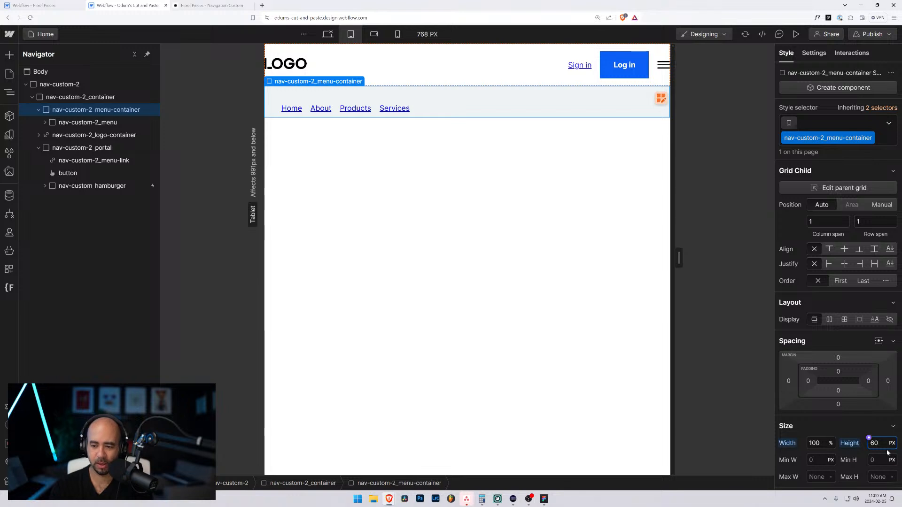
left_click(849, 445, "alt")
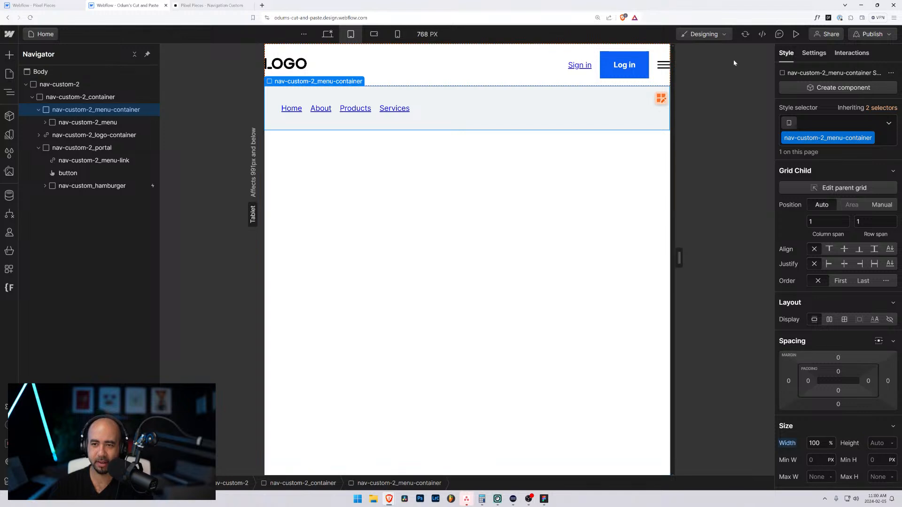
- Preview the tablet layout again and repeatedly open and close the hamburger menu to check the container's size animation
left_click(794, 35)
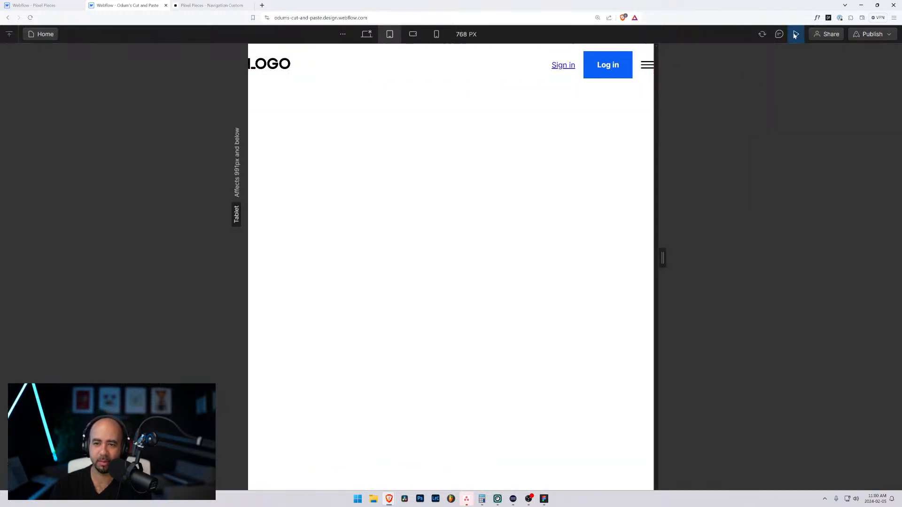
left_click(647, 65)
left_click(648, 68)
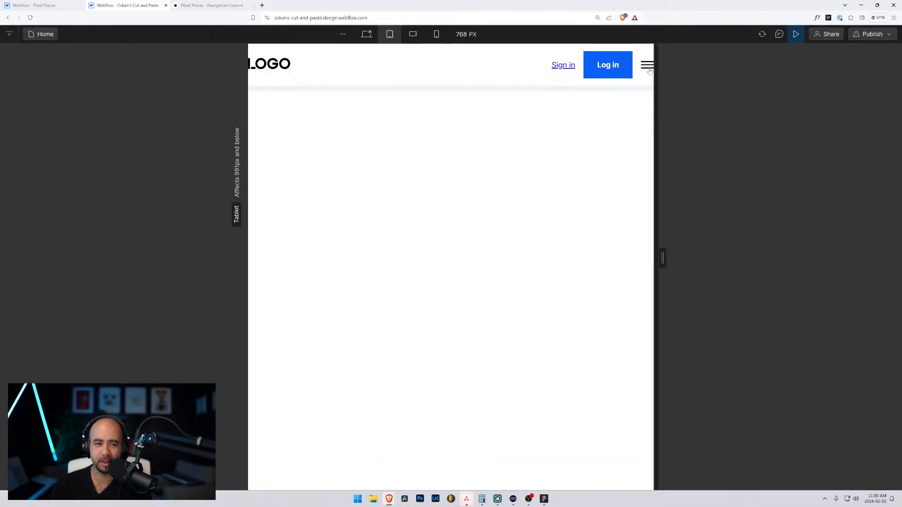
left_click(648, 68)
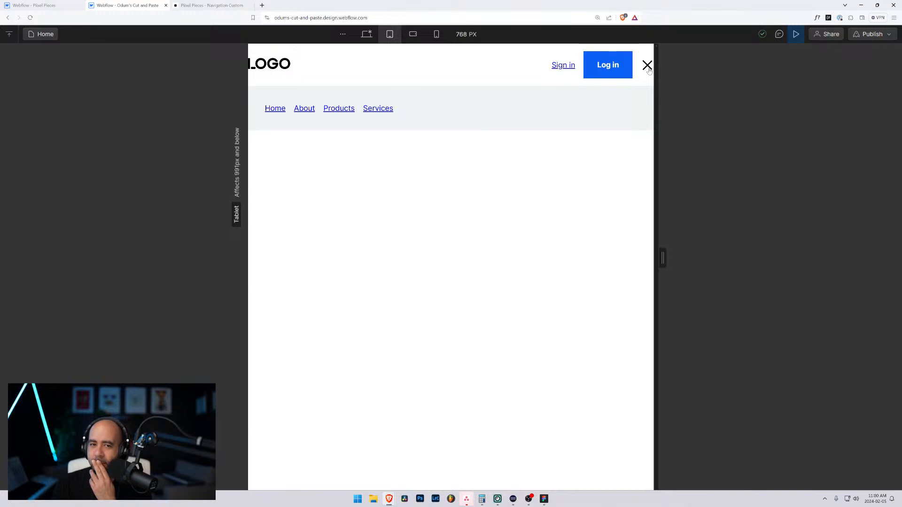
left_click(647, 67)
left_click(647, 67)
left_click(648, 67)
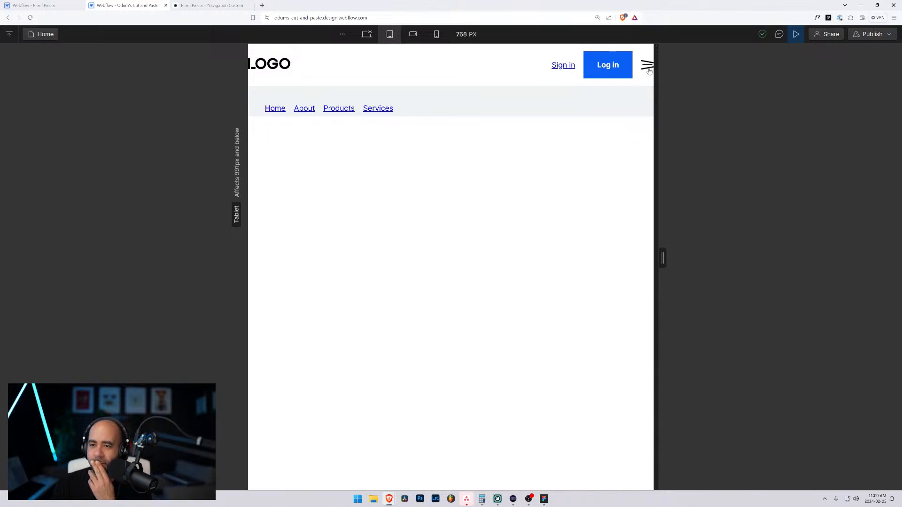
- Compare the previewed navigation layout at the desktop and tablet breakpoints and at a 1024 px canvas width
left_click(366, 34)
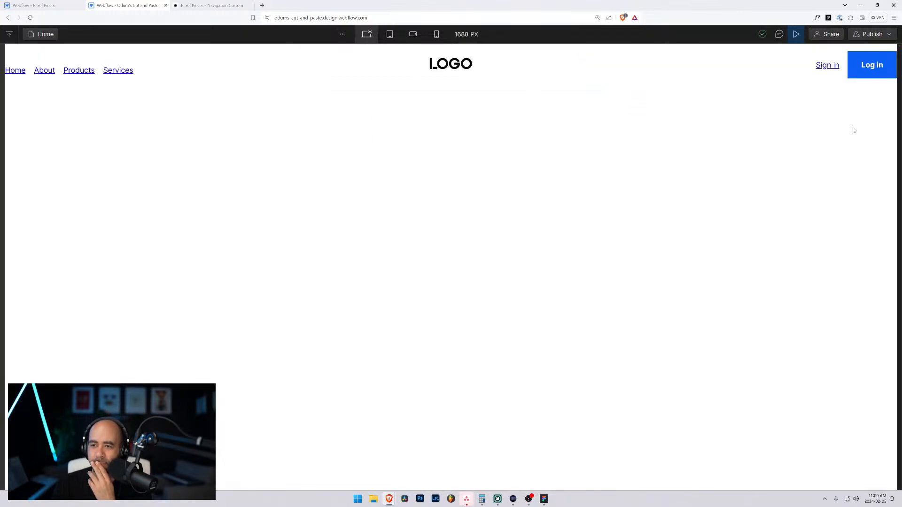
left_click(390, 34)
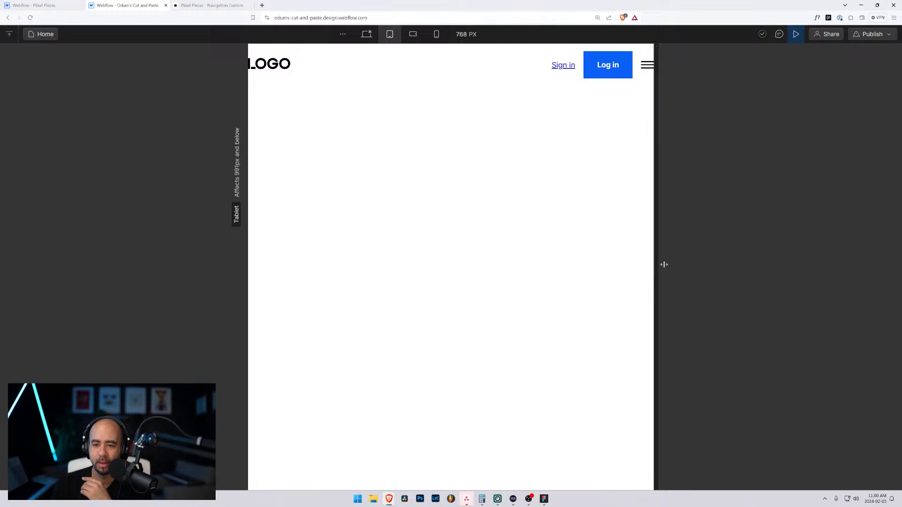
left_click_drag(664, 262, 731, 264)
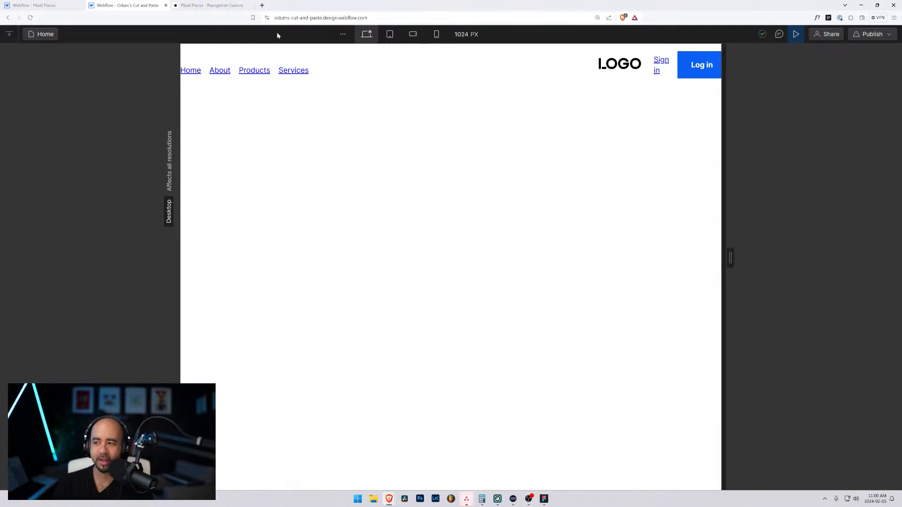
left_click_drag(724, 261, 897, 257)
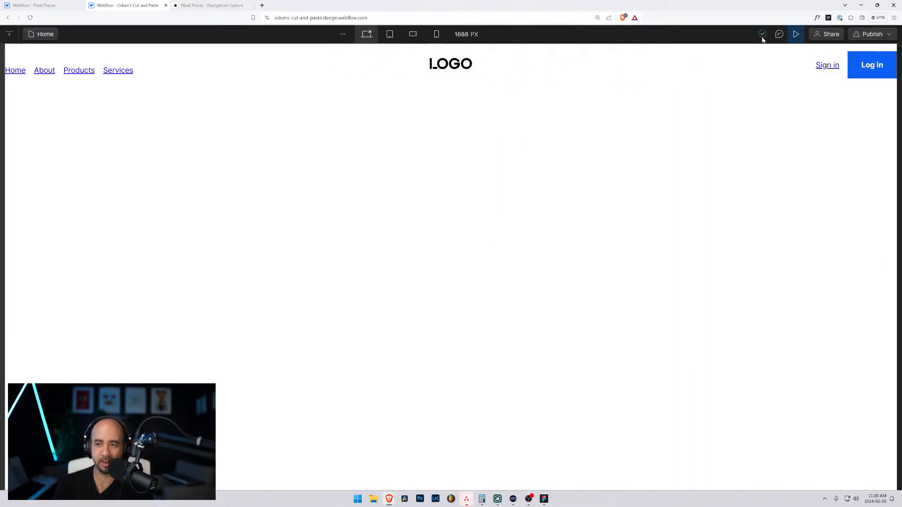
left_click(796, 36)
left_click(796, 36)
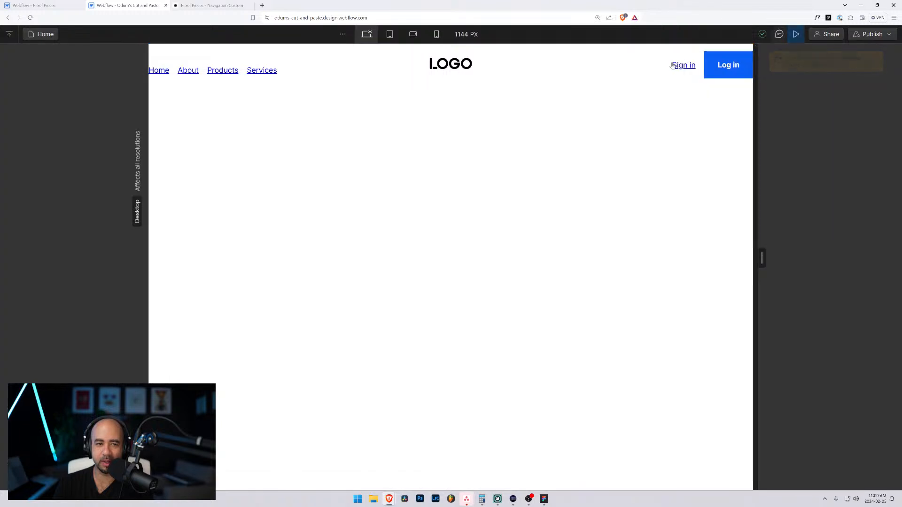
- Test the hamburger menu at preview widths of 670 px and 990 px, check the desktop layout, and leave the preview
left_click_drag(761, 257, 633, 248)
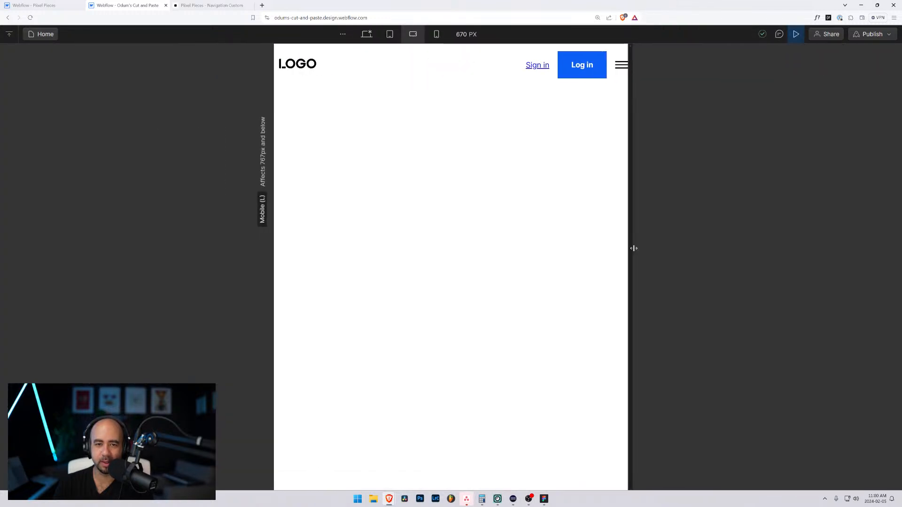
left_click(620, 67)
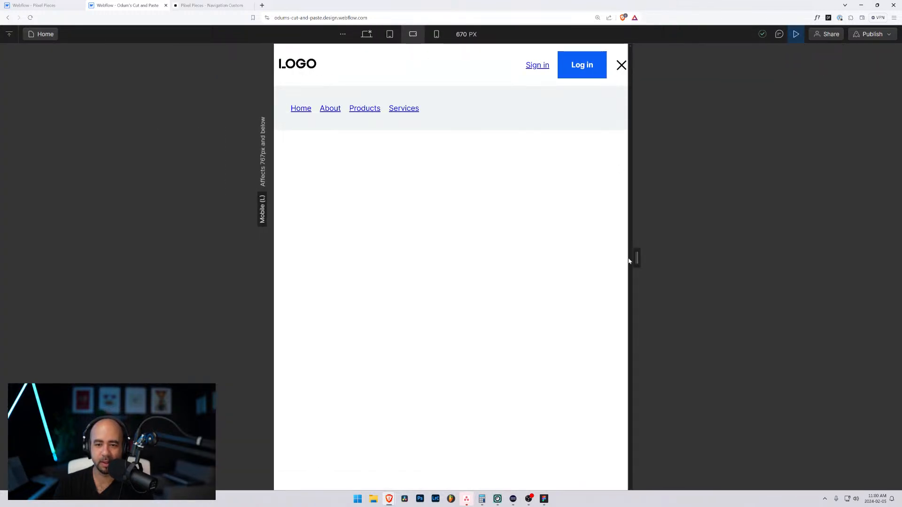
left_click_drag(636, 258, 719, 246)
left_click(696, 66)
left_click(706, 65)
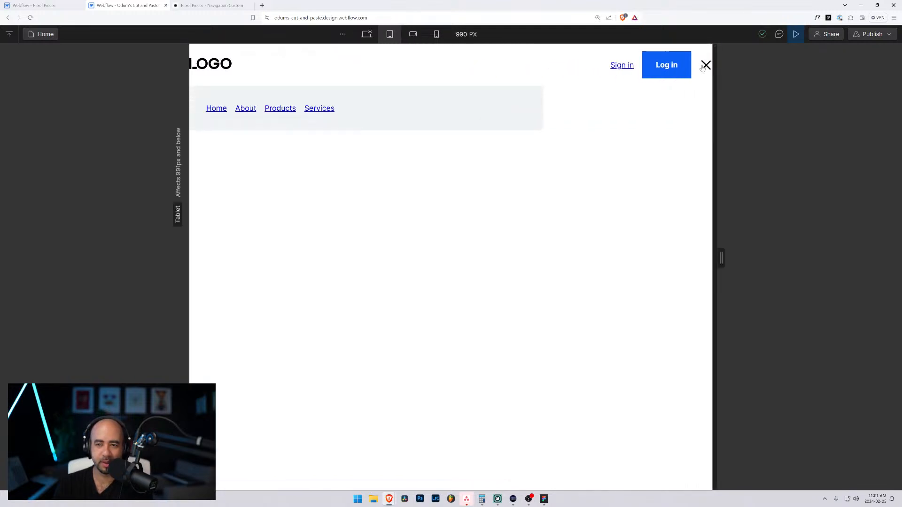
left_click(705, 64)
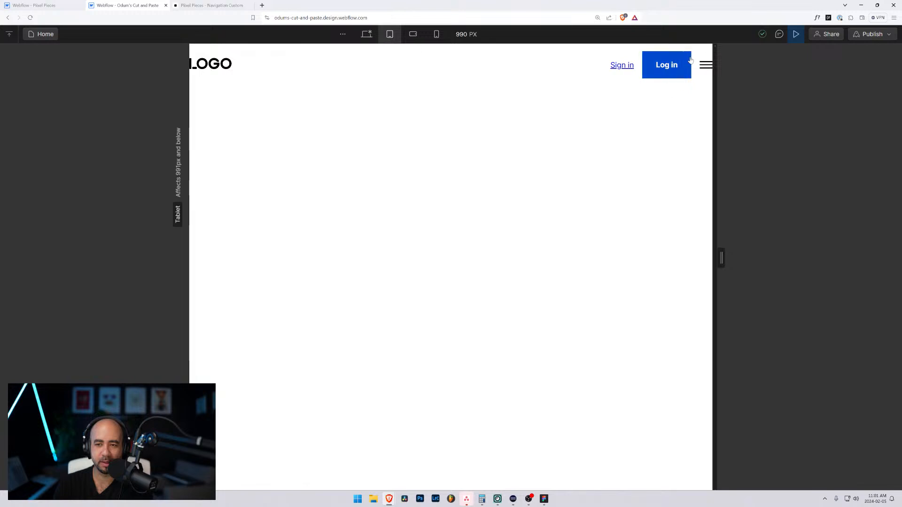
left_click(367, 34)
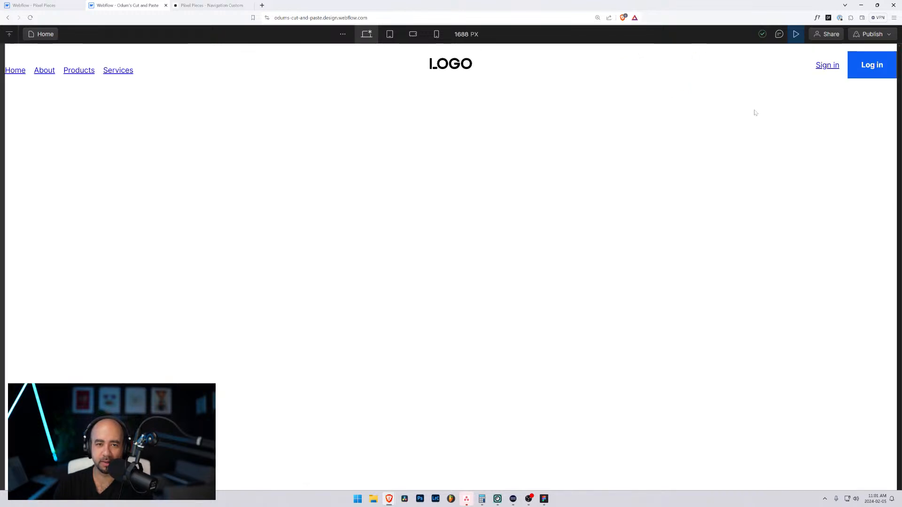
left_click(795, 41)
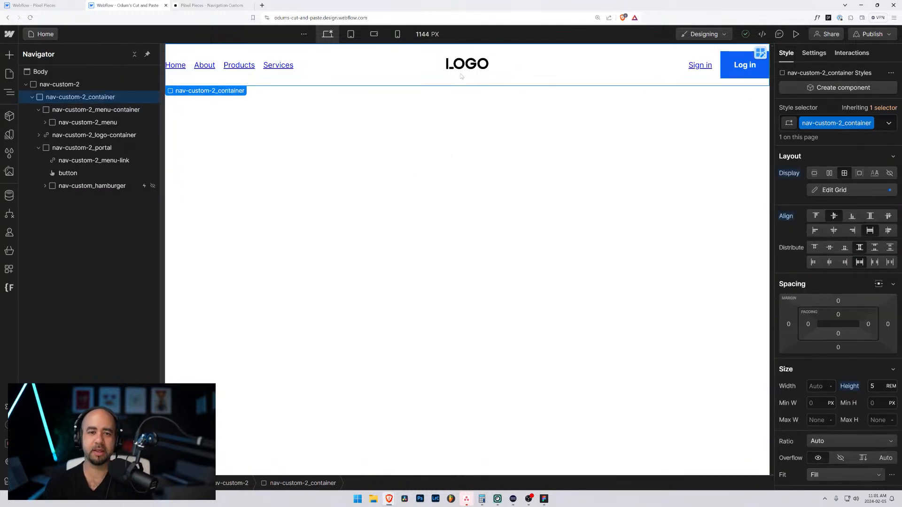
- Copy the nav-custom_dropdown element from the Navigation Custom 2 page of the Pixel Pieces project
left_click(472, 66)
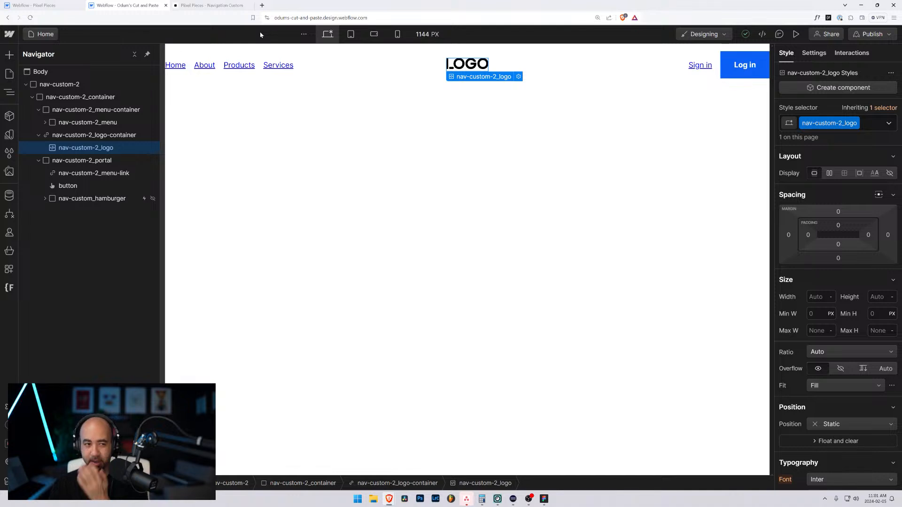
left_click(276, 66)
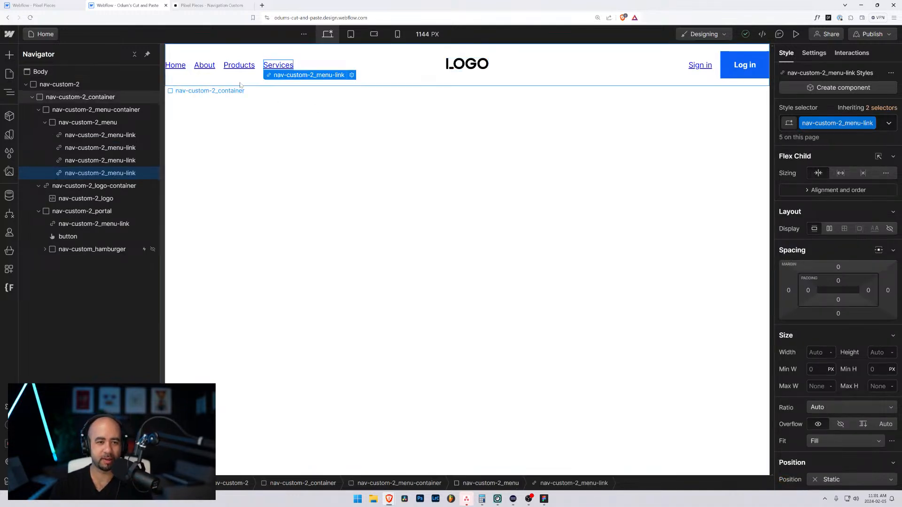
left_click(33, 5)
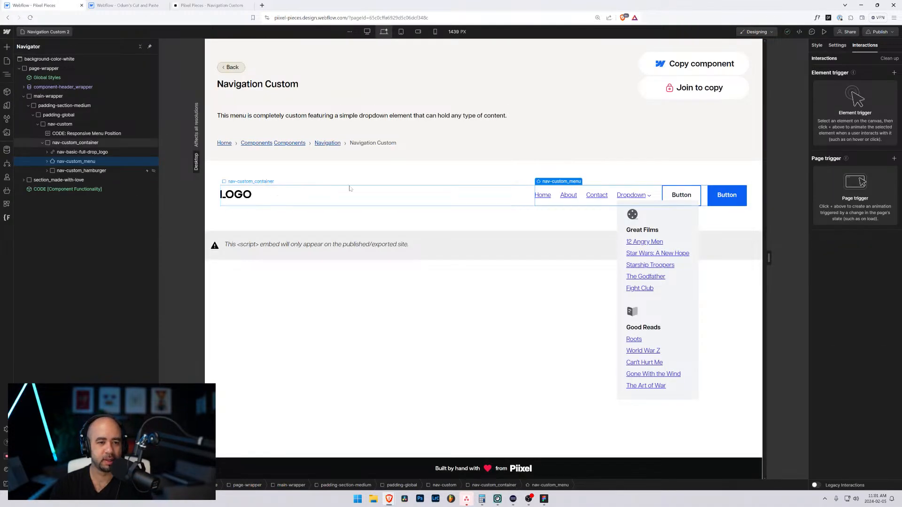
left_click(631, 195)
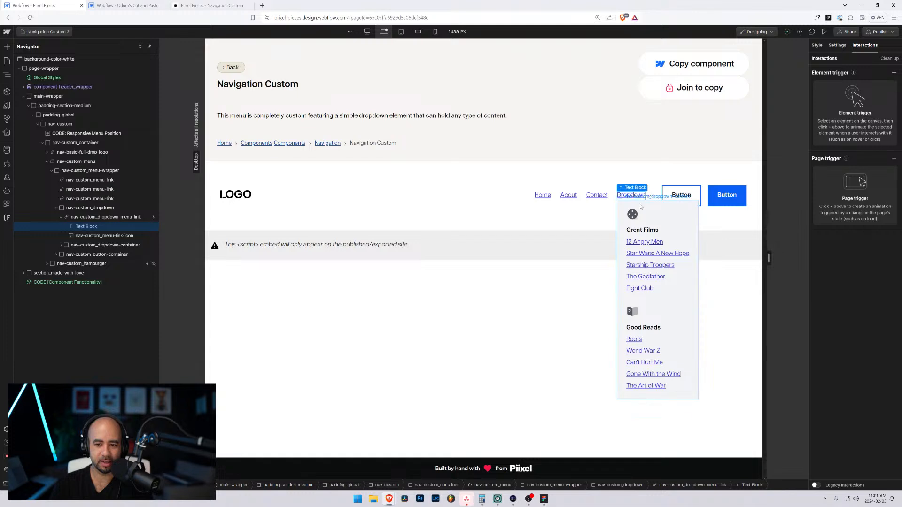
left_click(56, 208)
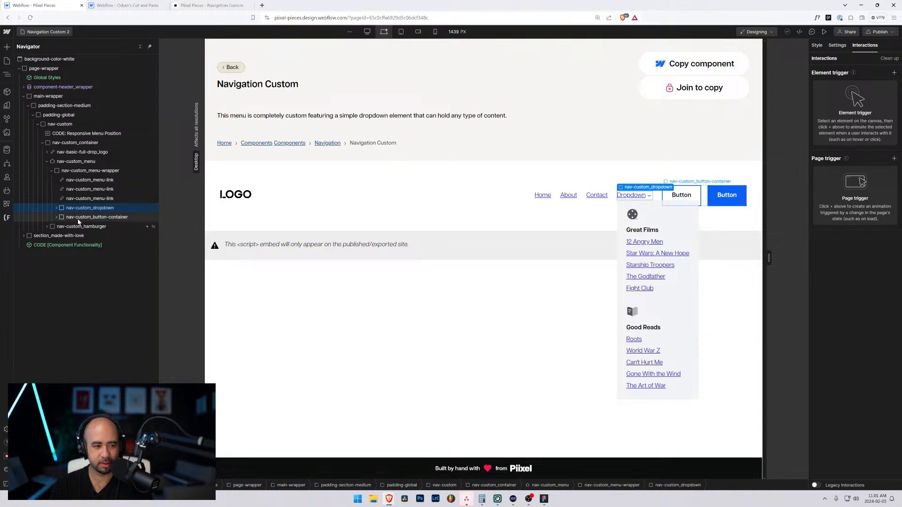
left_click(55, 207)
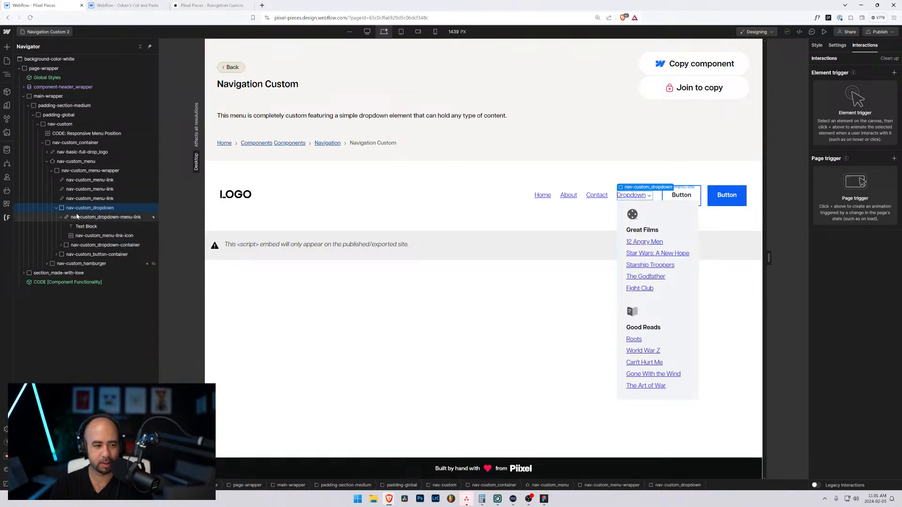
left_click(57, 208)
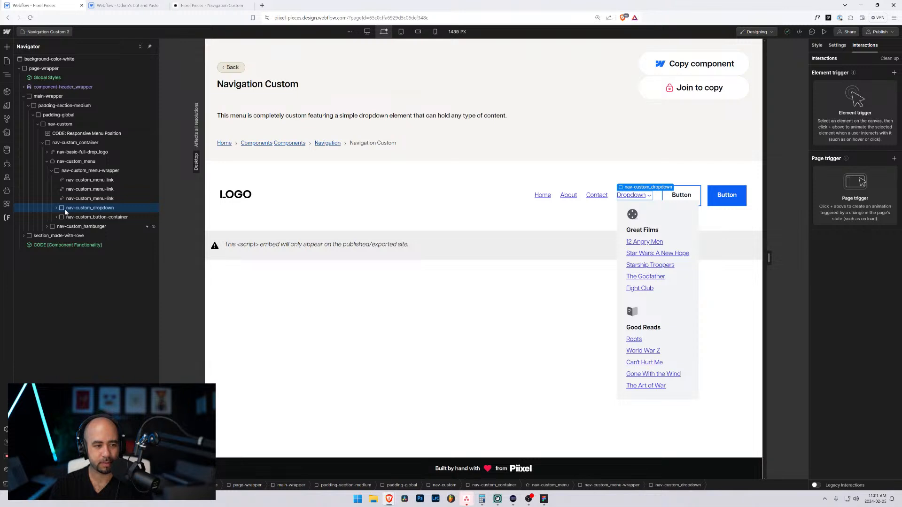
- Paste the copied dropdown into nav-custom-2_menu in the cut-and-paste project, after the Services link
left_click(125, 5)
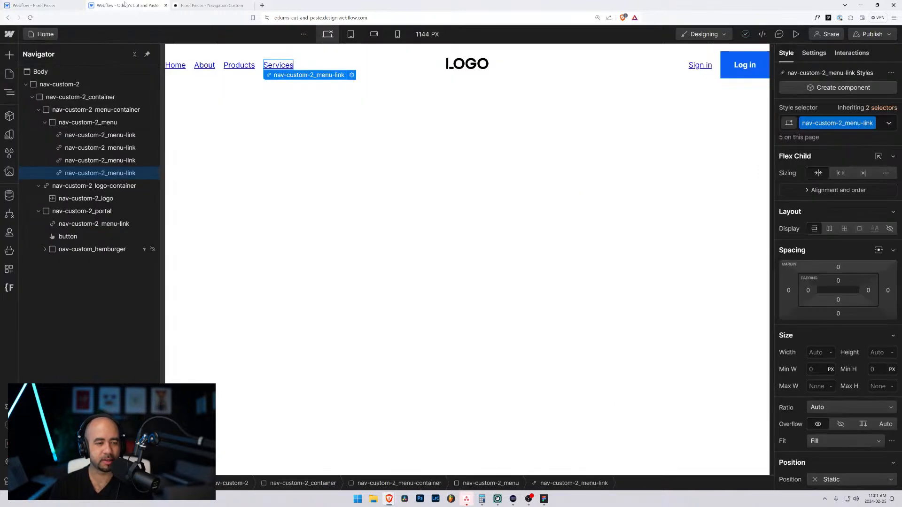
left_click(56, 124)
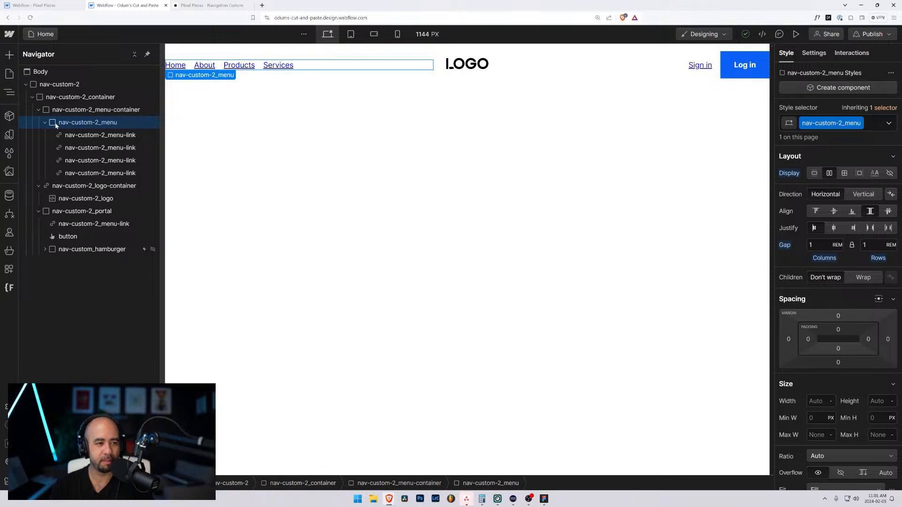
key("ctrl+v")
left_click(99, 184)
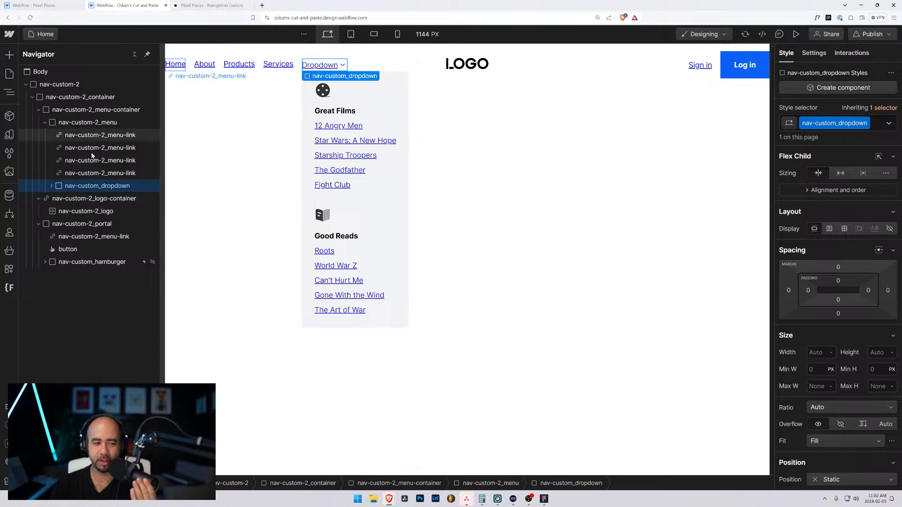
- Preview the page at desktop size and test opening and closing the Dropdown link
left_click(796, 35)
left_click(169, 76)
left_click(169, 76)
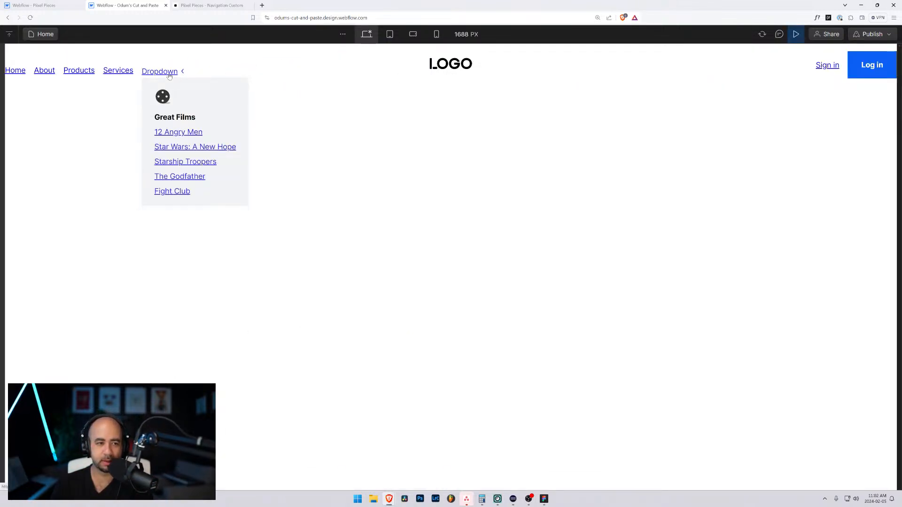
left_click(170, 76)
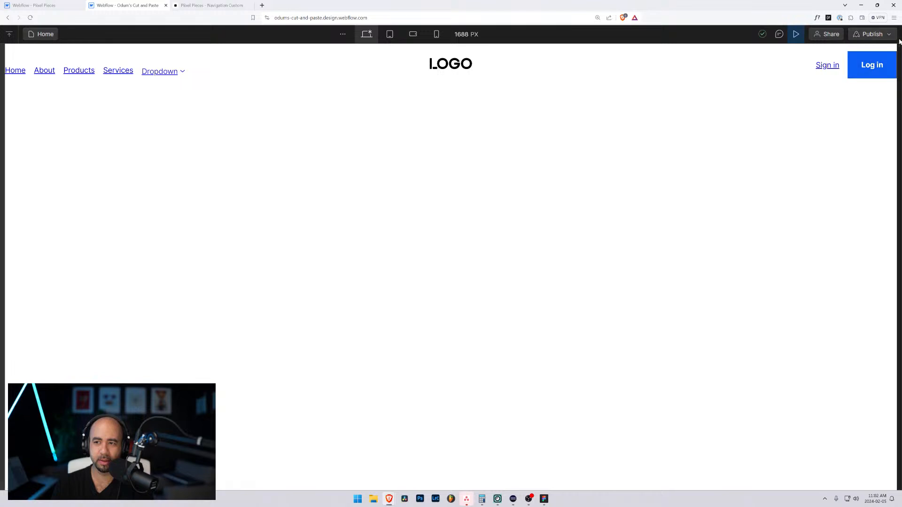
- Preview the tablet breakpoint, open the hamburger menu and toggle the Dropdown link repeatedly to test it
left_click(390, 35)
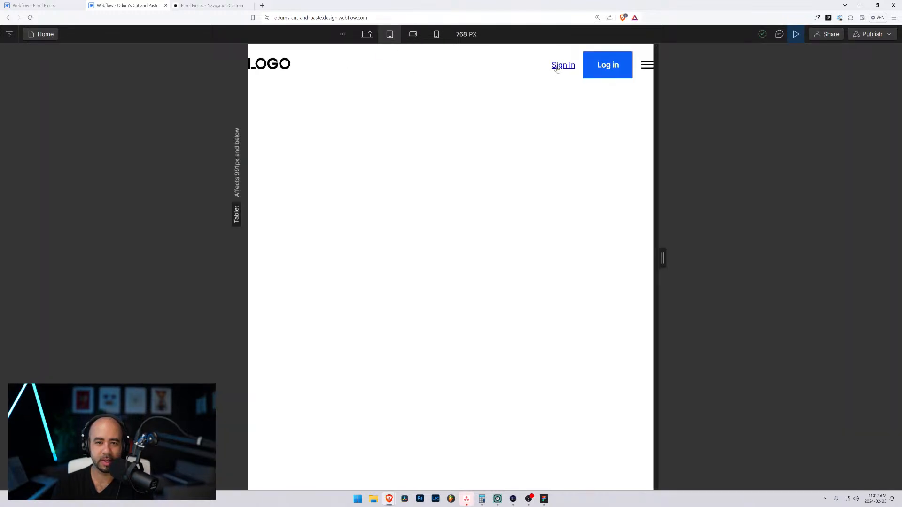
left_click(647, 65)
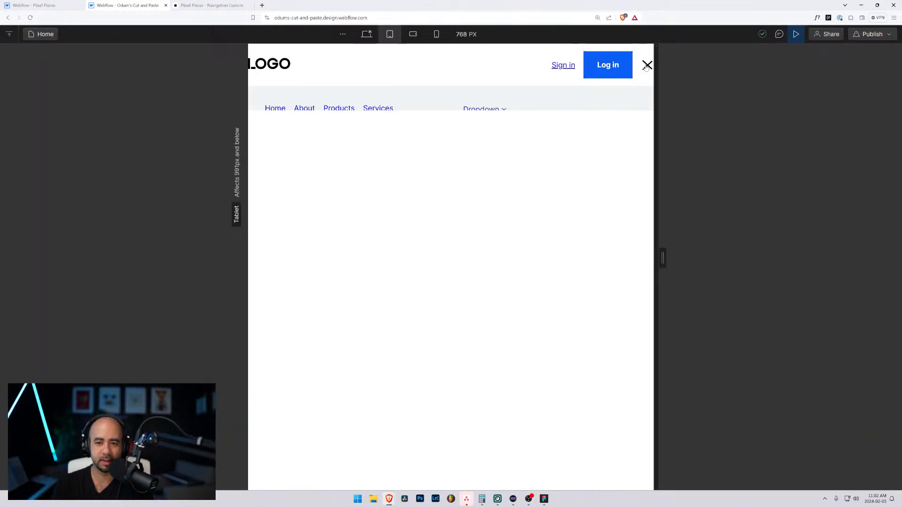
left_click(465, 111)
left_click(479, 113)
left_click(483, 114)
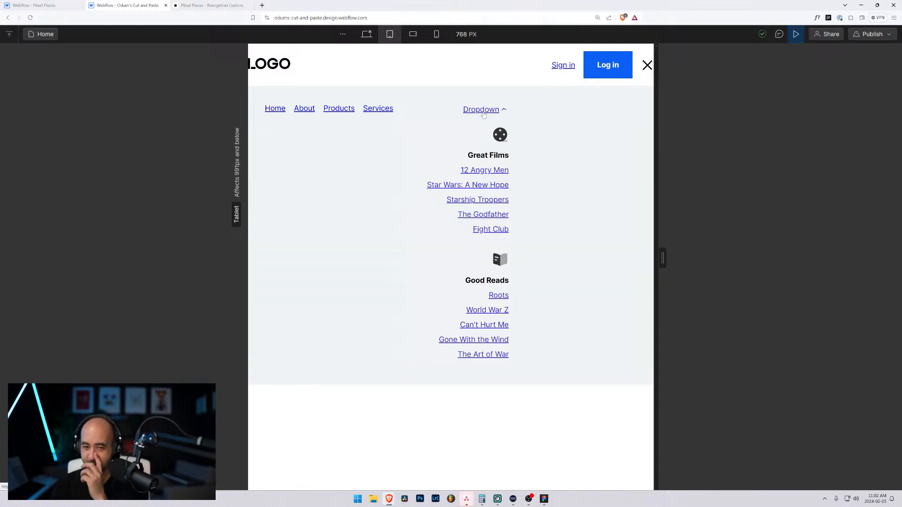
left_click(484, 115)
left_click(483, 115)
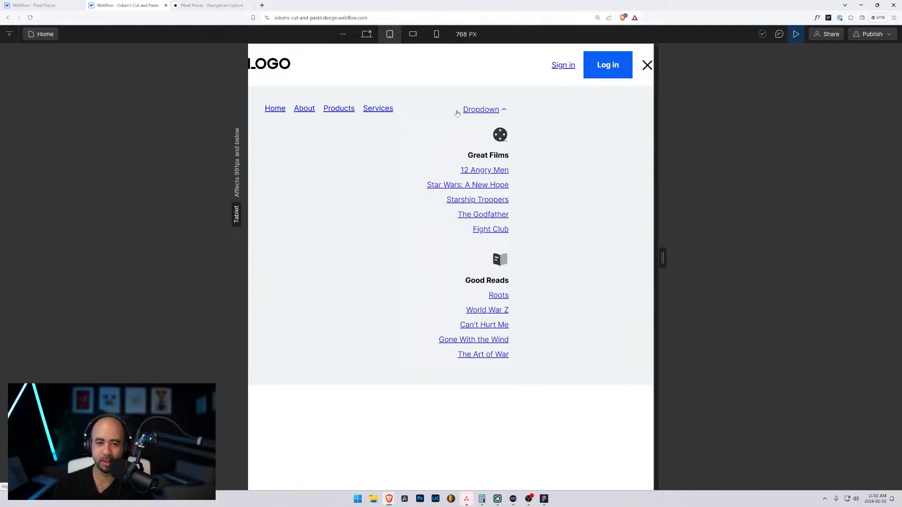
left_click(483, 116)
left_click(482, 116)
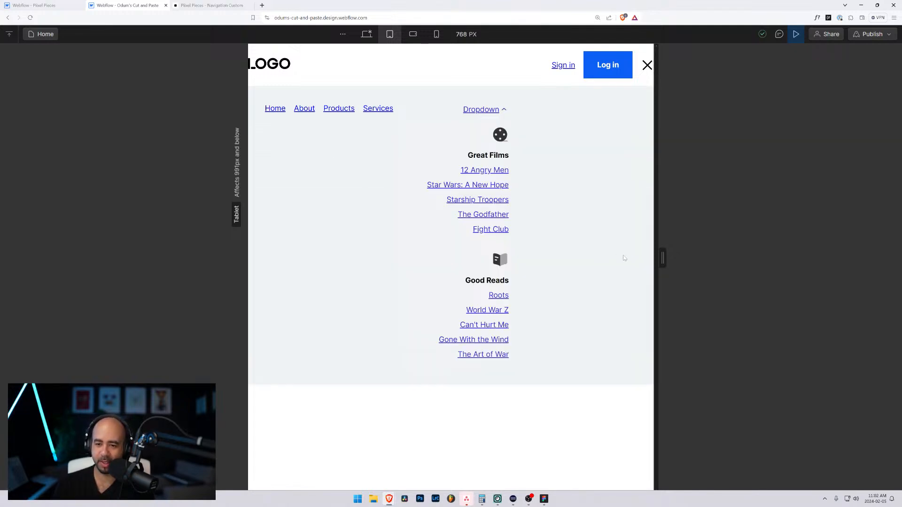
- Widen the tablet preview to 924 px, test opening and closing the hamburger menu, and leave the preview
left_click_drag(657, 260, 704, 228)
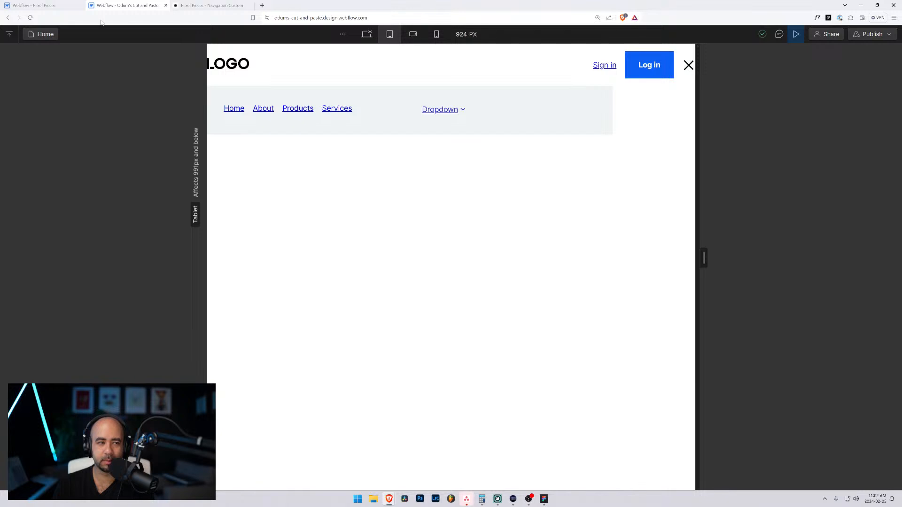
left_click(688, 65)
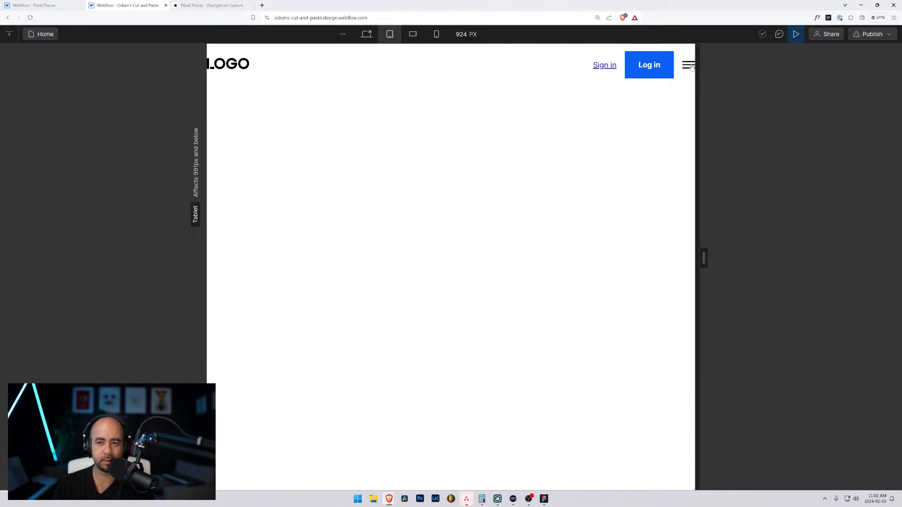
left_click(689, 65)
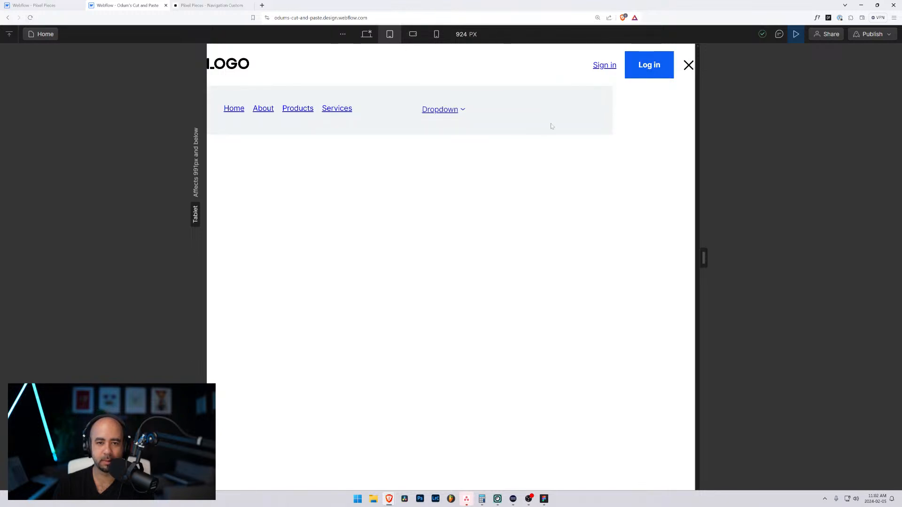
left_click(688, 65)
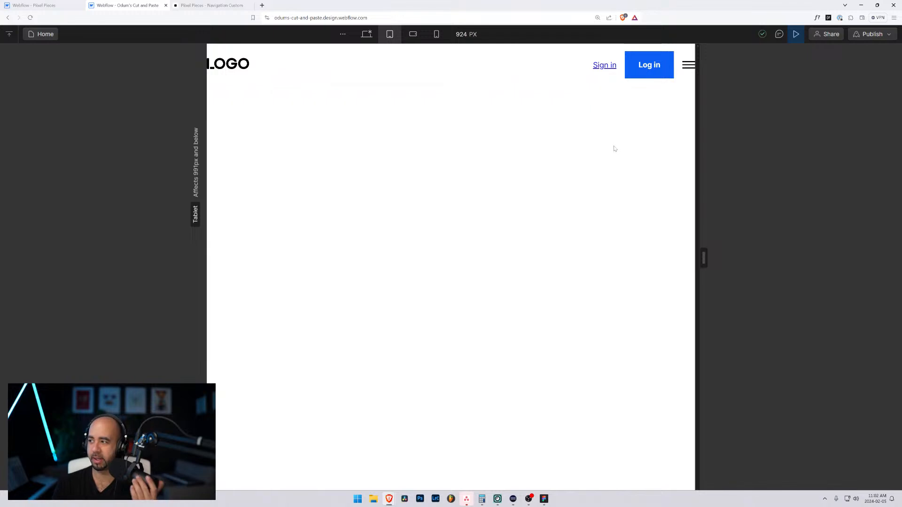
left_click(37, 5)
left_click(125, 6)
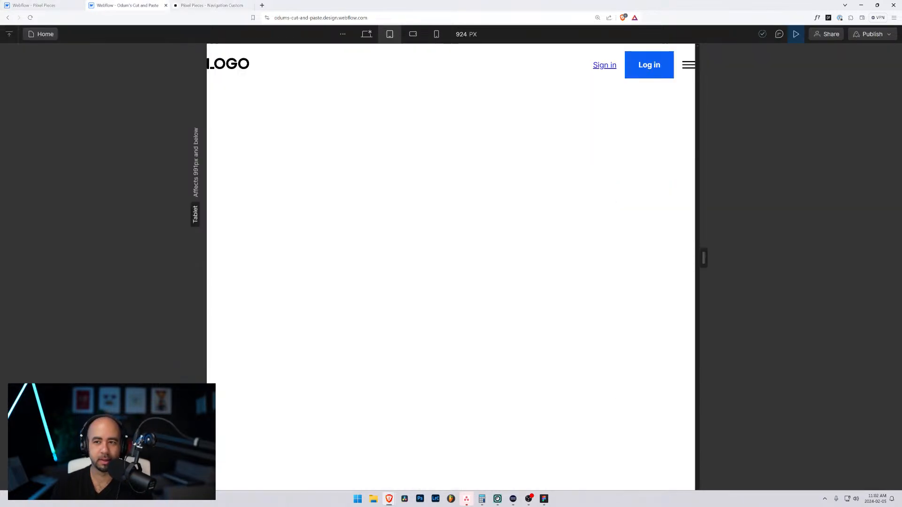
left_click(795, 36)
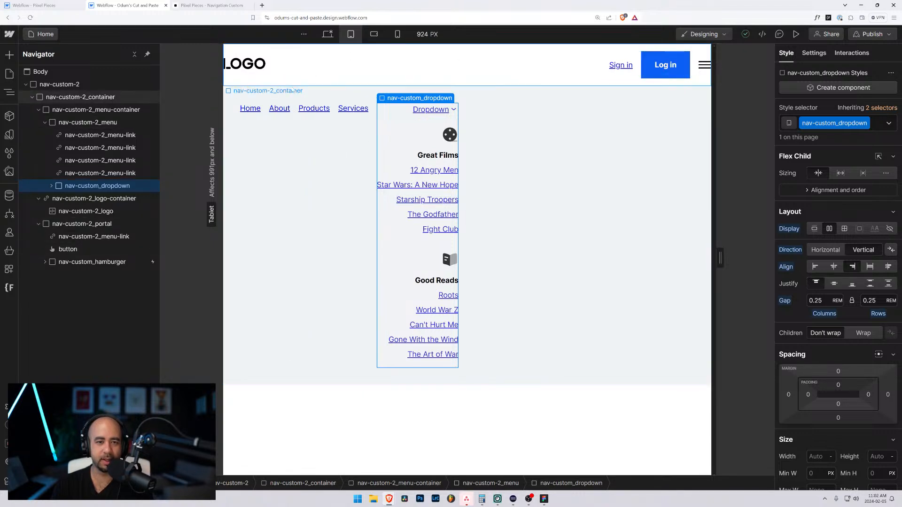
- Inspect the tablet layout of nav-custom-2_menu, its Services link and the child elements of the pasted dropdown
left_click(282, 98)
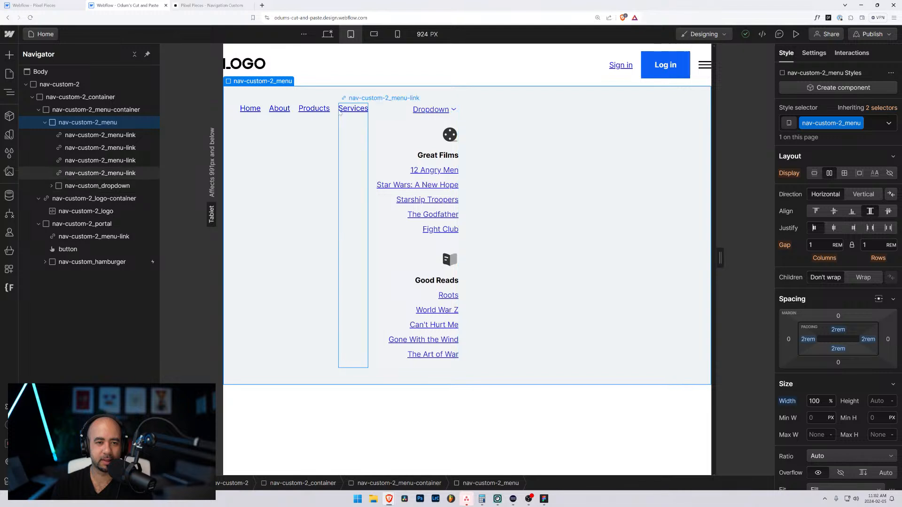
left_click(354, 115)
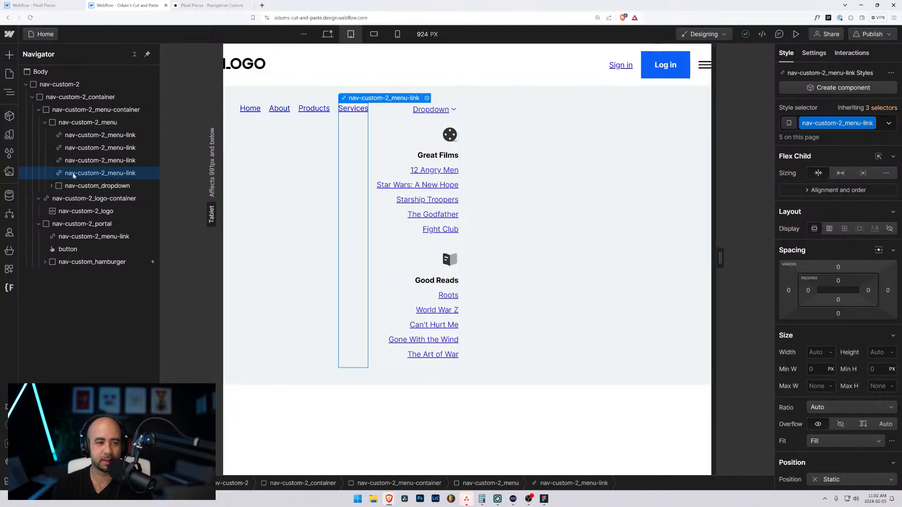
left_click(52, 186)
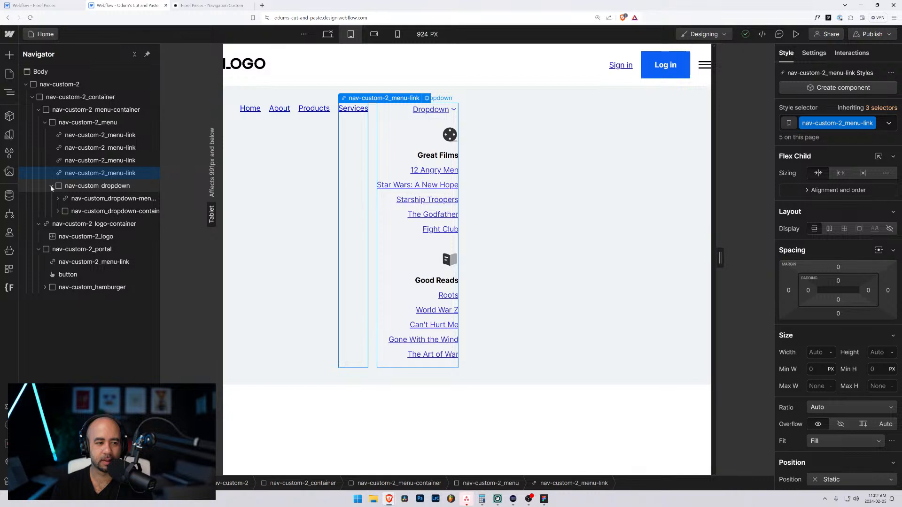
left_click(52, 185)
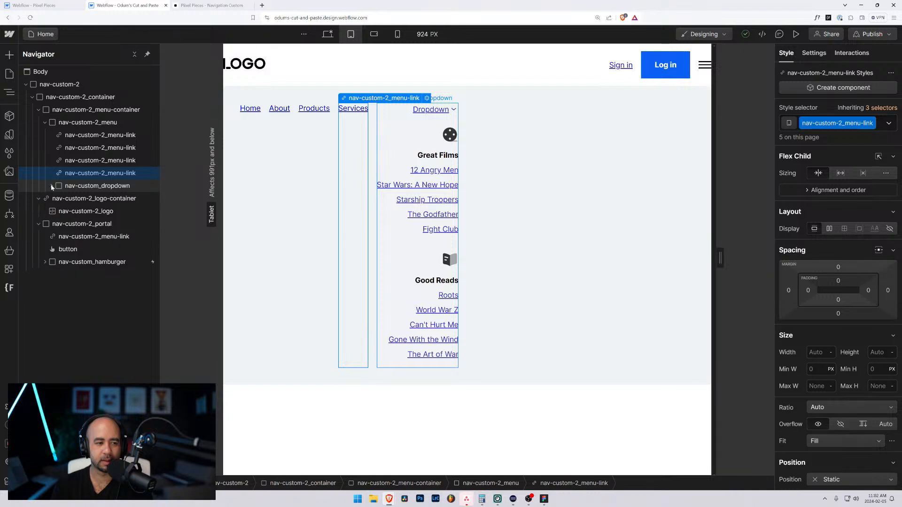
- In the Pixel Pieces project, examine the styles of nav-custom_menu-wrapper and nav-custom_dropdown
left_click(66, 6)
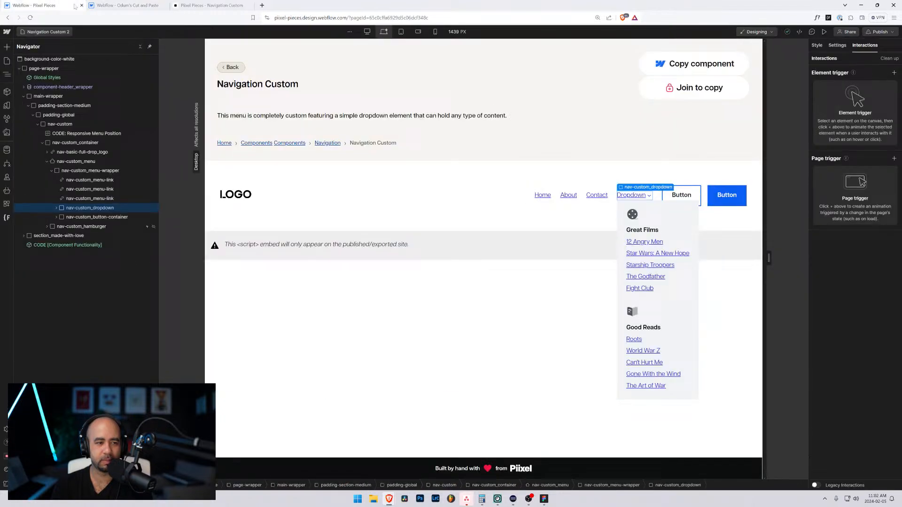
left_click(90, 172)
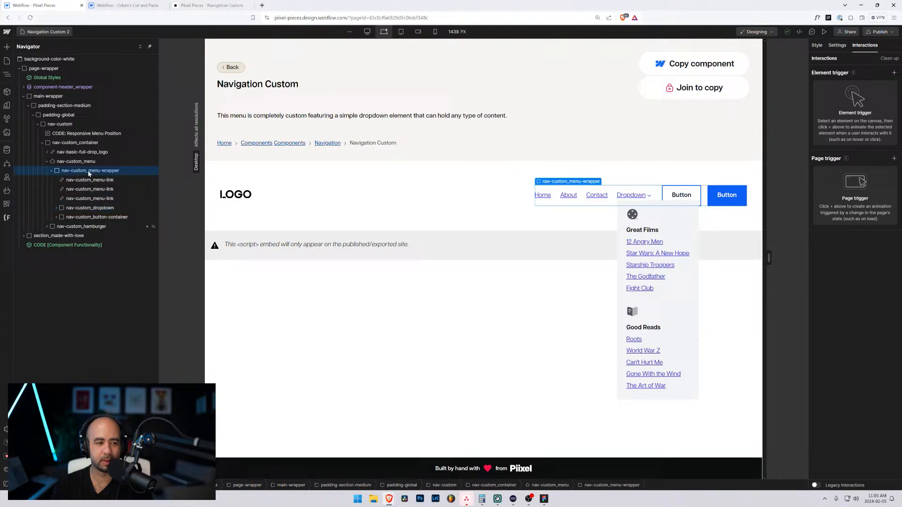
left_click(816, 46)
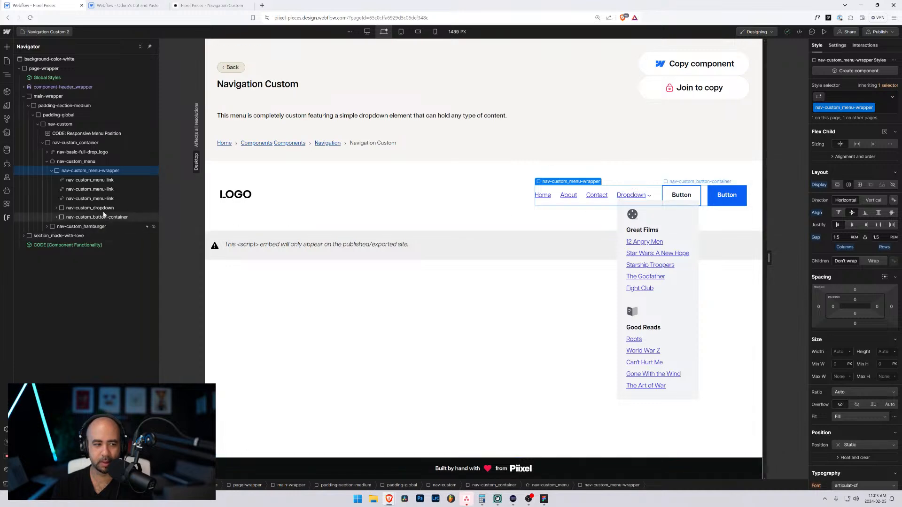
left_click(90, 208)
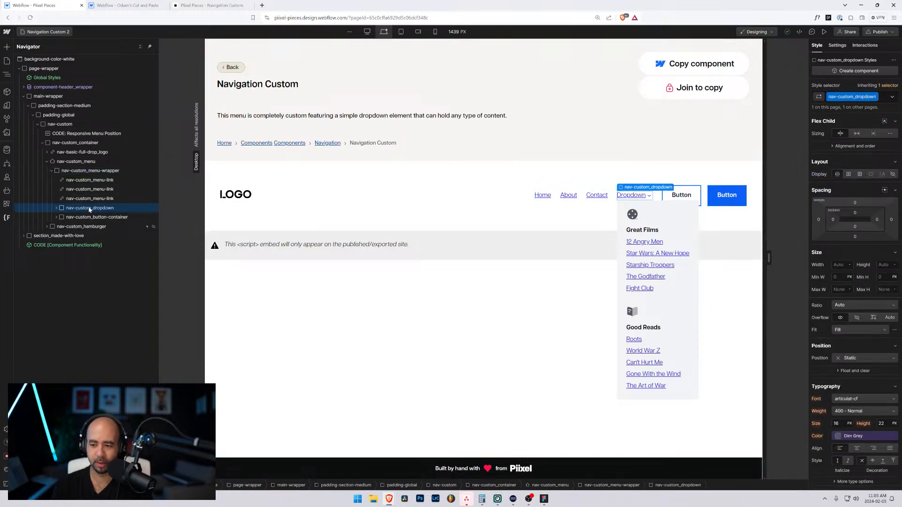
- Back in the cut-and-paste project, expand nav-custom_dropdown, widen the element tree and select nav-custom_dropdown-menu-link
key("ctrl+Tab")
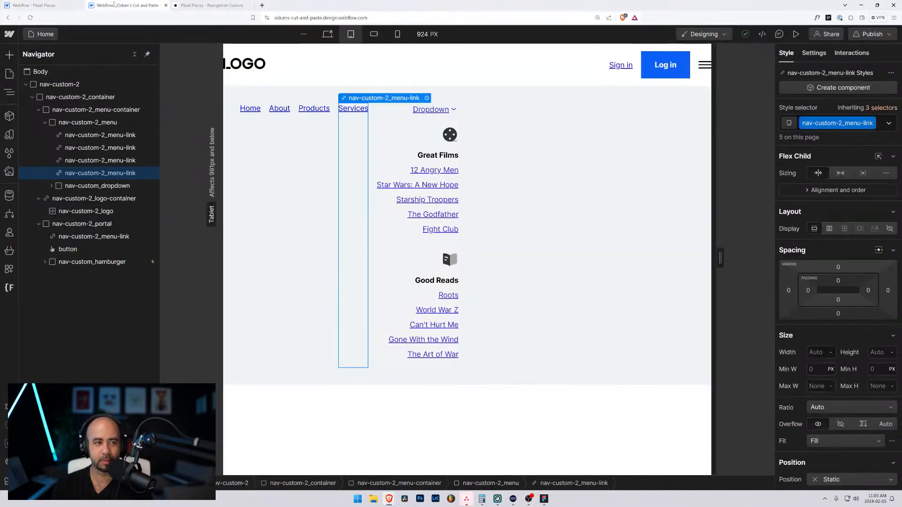
left_click(51, 186)
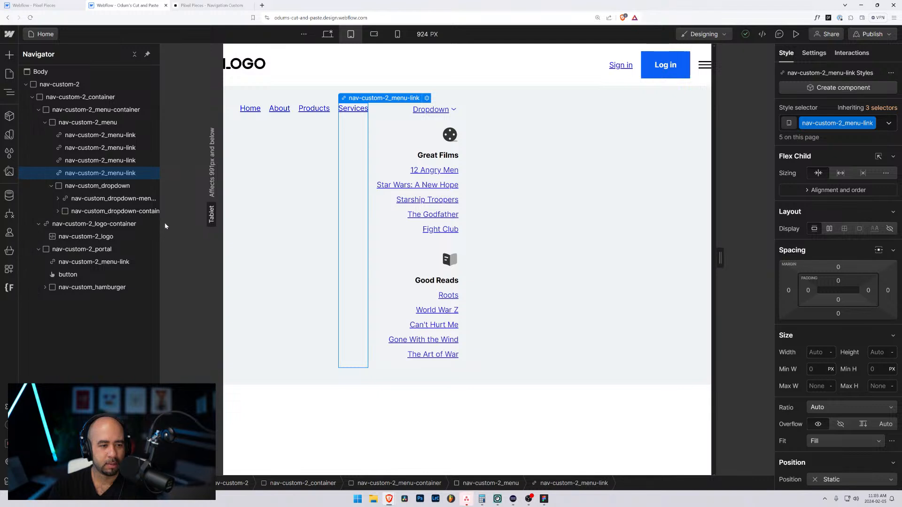
left_click_drag(160, 228, 217, 227)
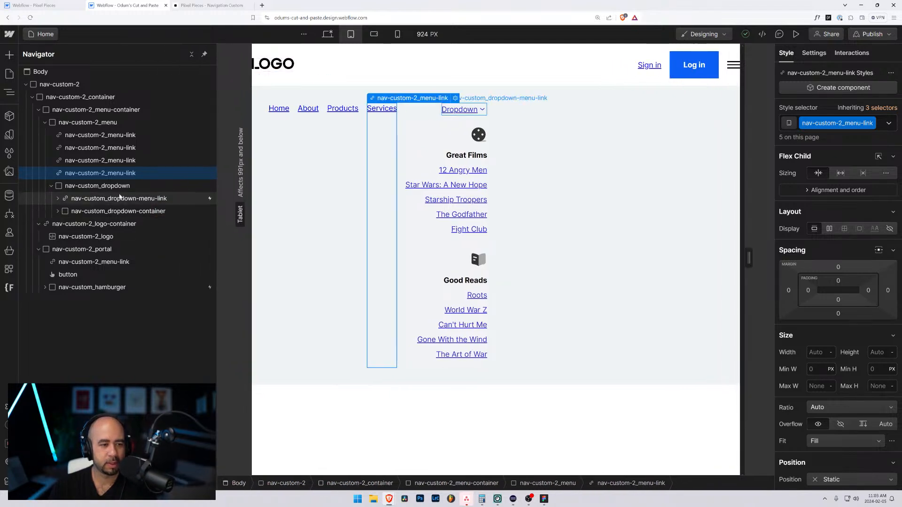
left_click(120, 197)
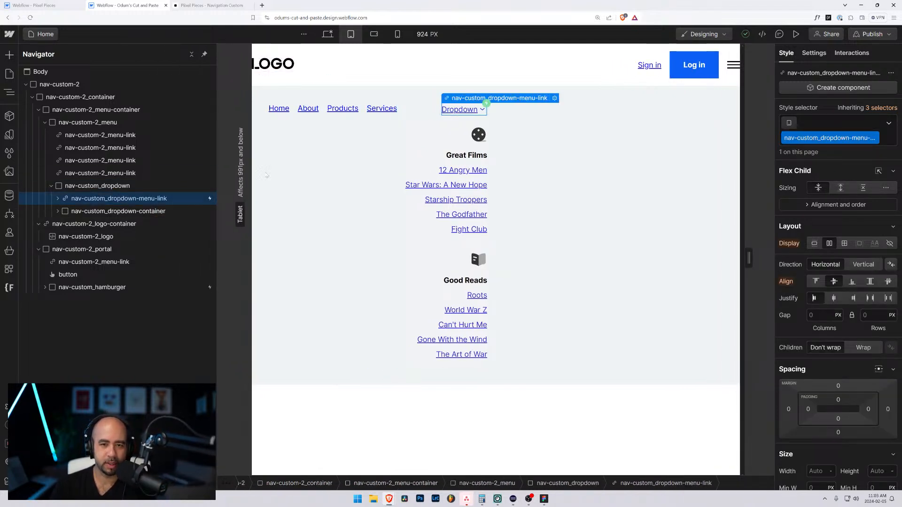
- Inspect the click interaction on nav-custom_dropdown-menu-link and the actions in its Nav Custom Dropdown [OPEN] animation
left_click(851, 53)
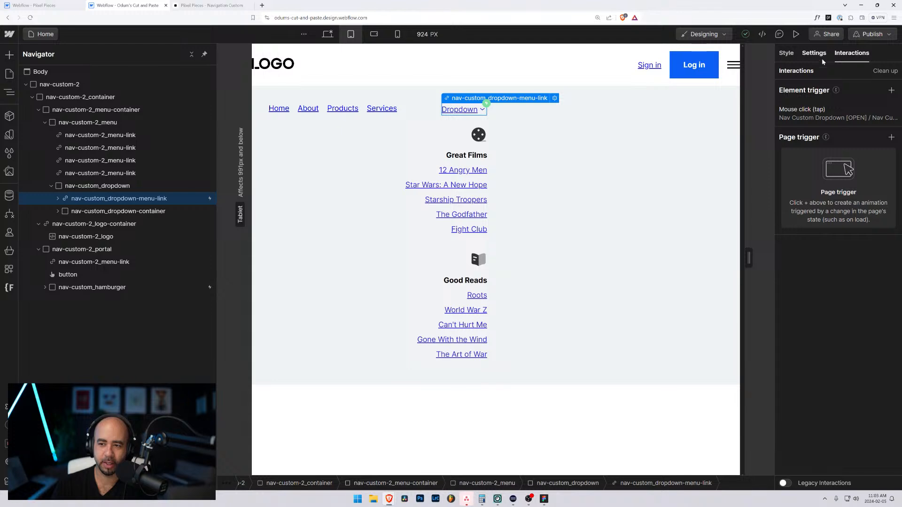
left_click(806, 123)
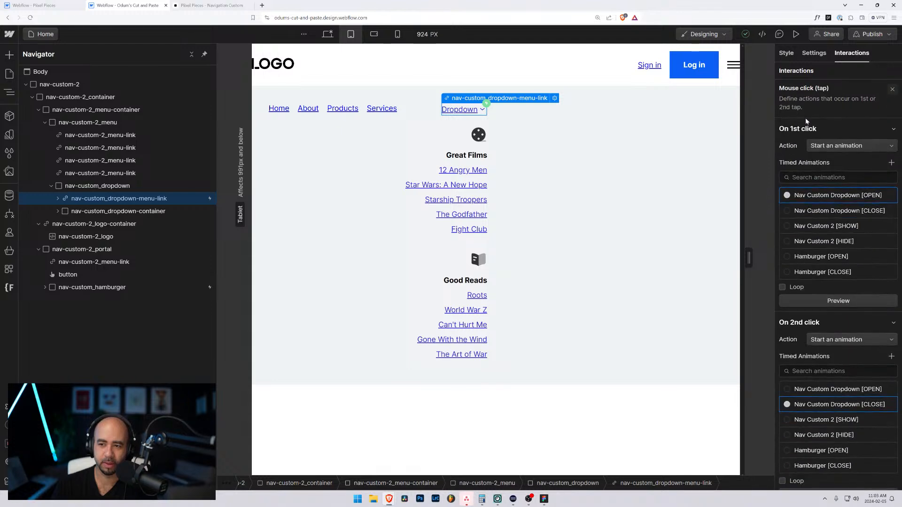
left_click(876, 195)
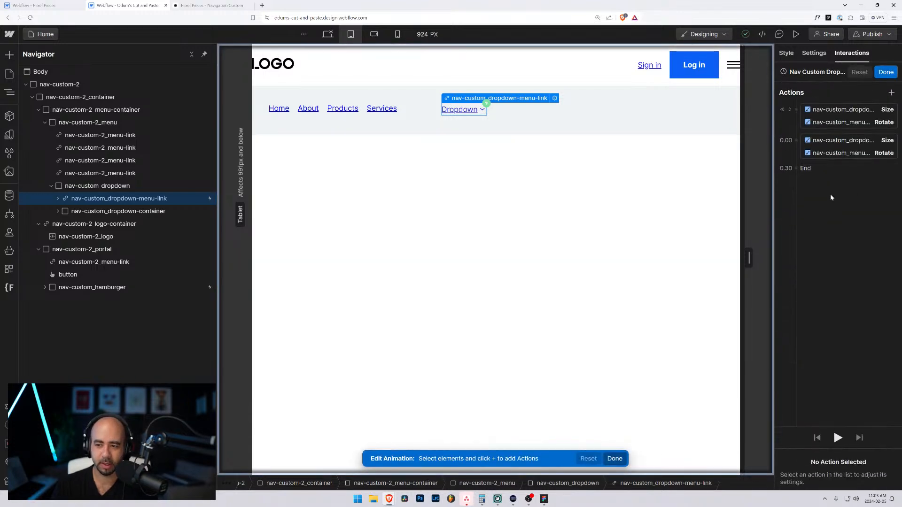
left_click(886, 71)
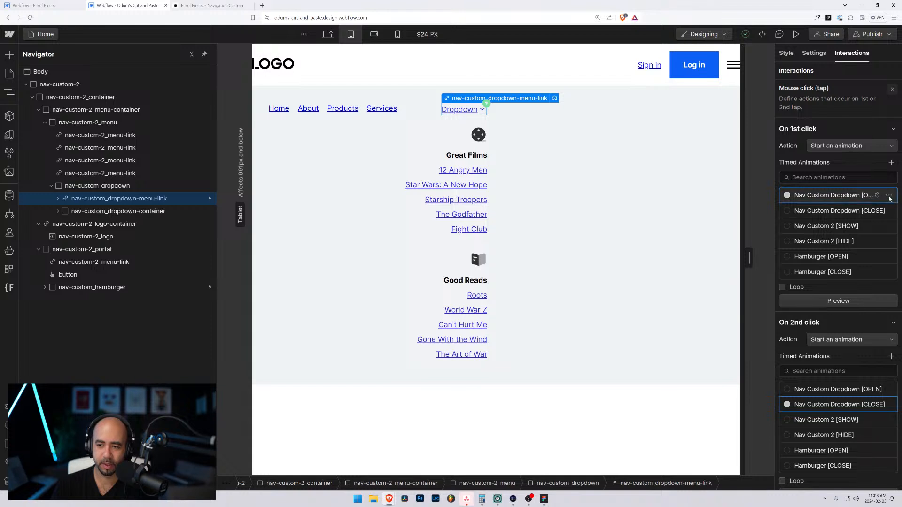
- Rename the first-click timed animation to Nav Custom 2 Dropdown [OPEN]
left_click(890, 199)
left_click(864, 227)
left_click(817, 195)
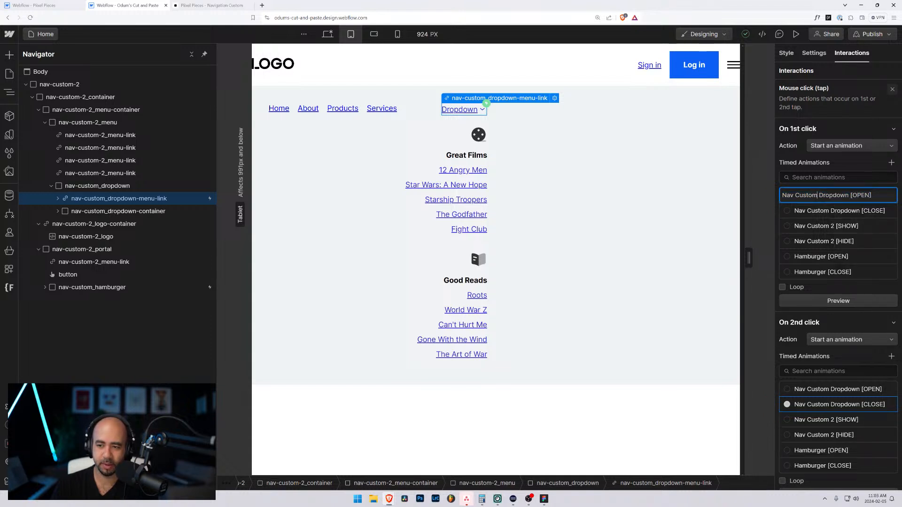
type("2")
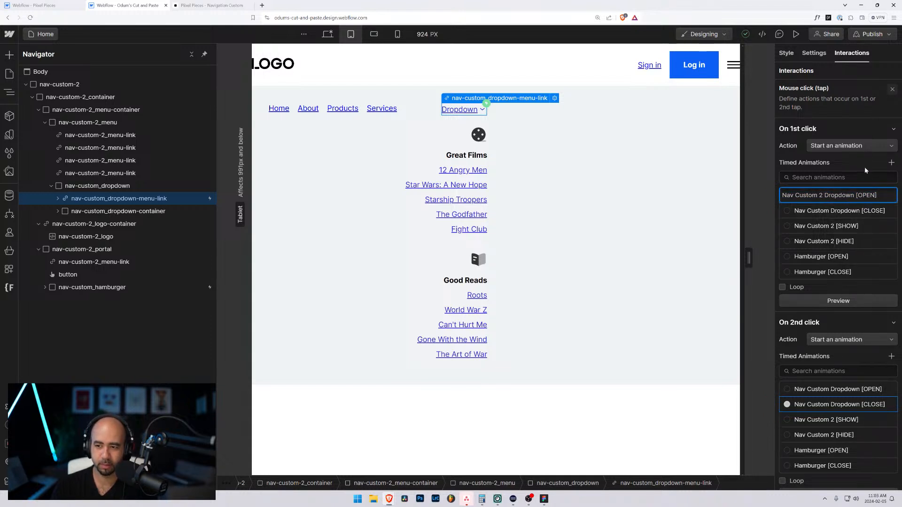
key("Return")
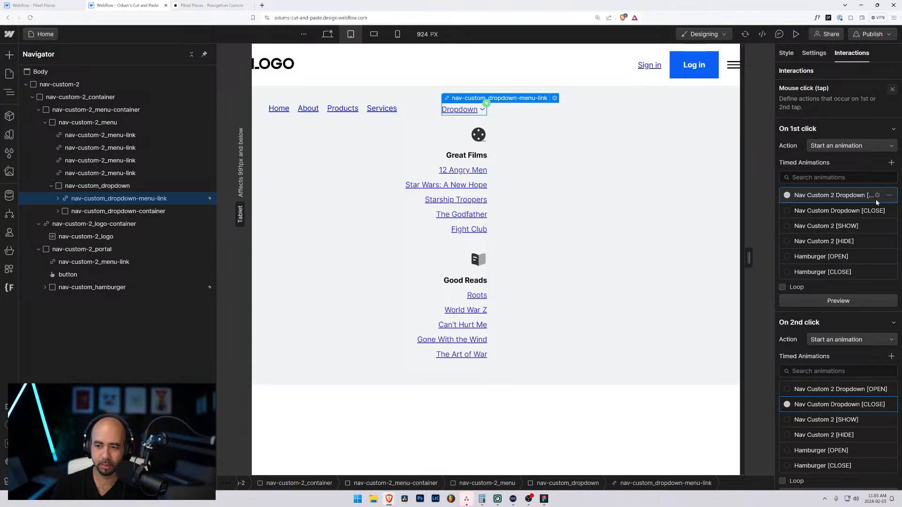
- Check the actions of the second-click timed animation and rename it to Nav Custom 2 Dropdown [CLOSE]
left_click(877, 405)
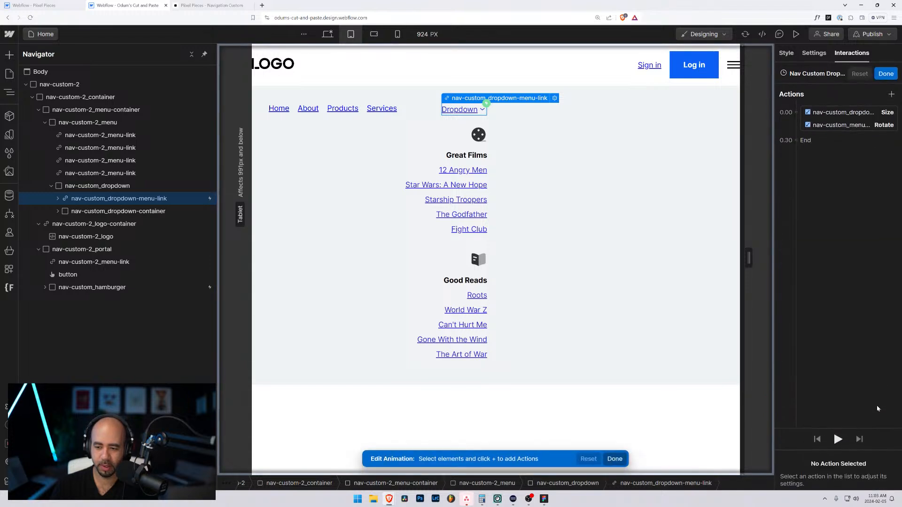
left_click(885, 70)
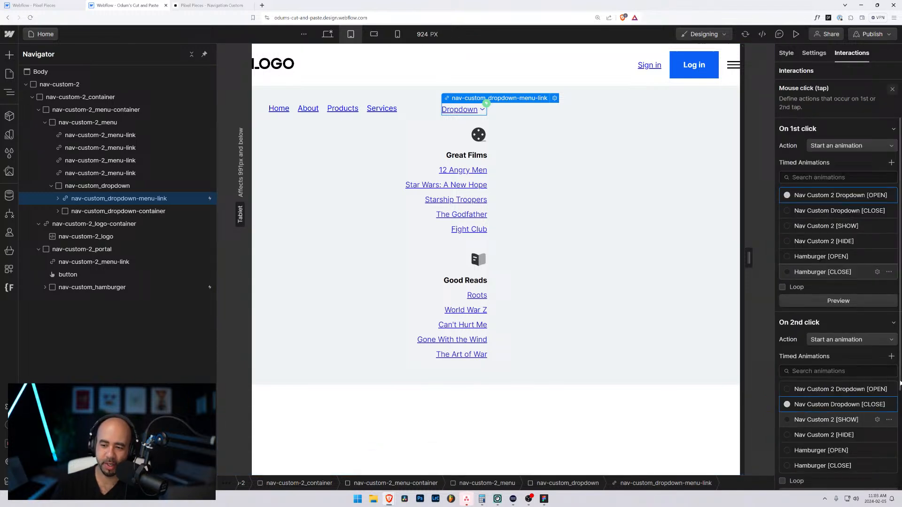
left_click(888, 406)
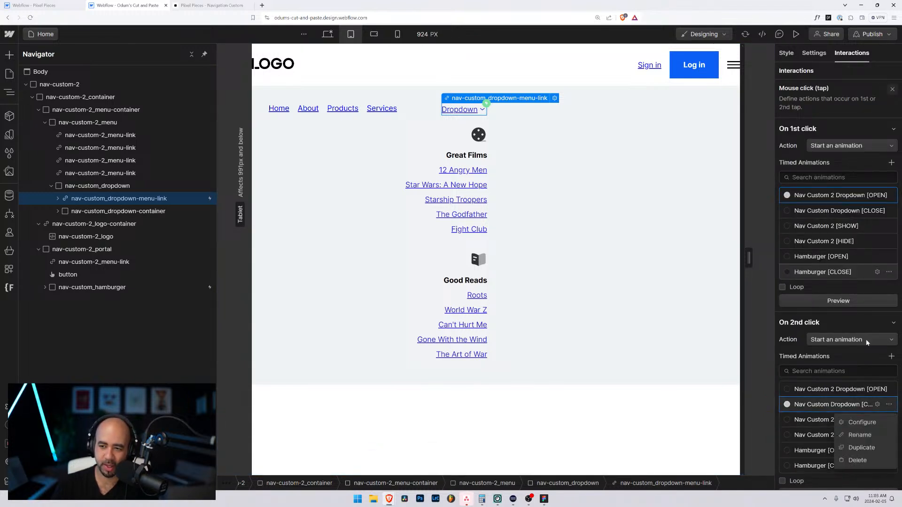
left_click(858, 432)
key("Left")
key("ctrl+Right")
key("ctrl+Right")
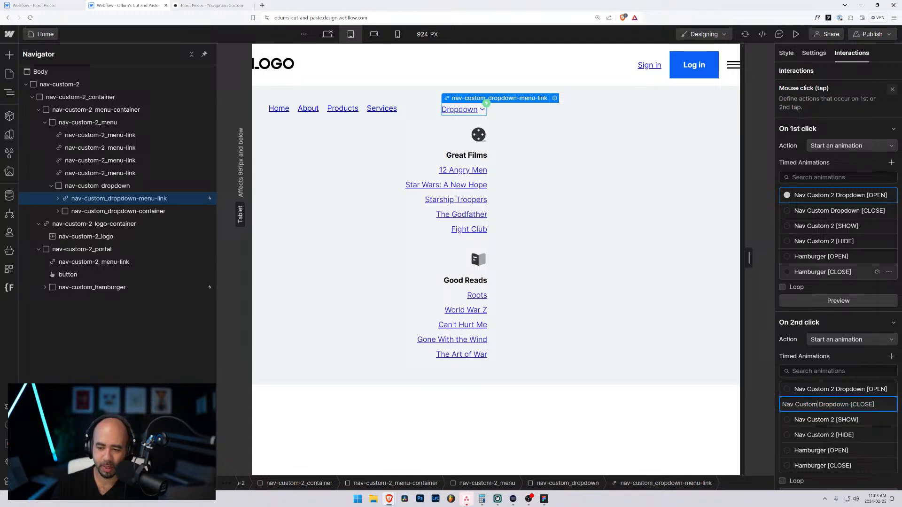
type("2")
key("Return")
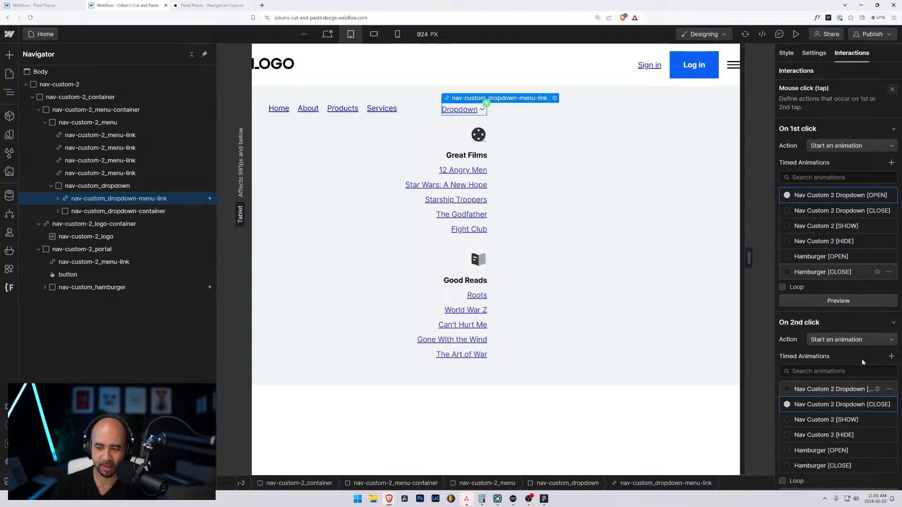
- Compare the original dropdown in the Pixel Pieces project with the pasted nav-custom_dropdown-container and its Great Films section
left_click(56, 7)
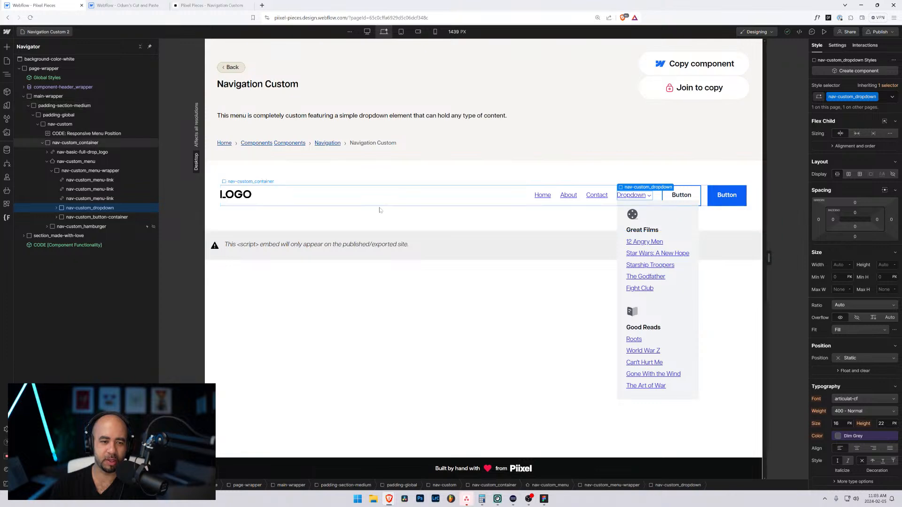
left_click(130, 5)
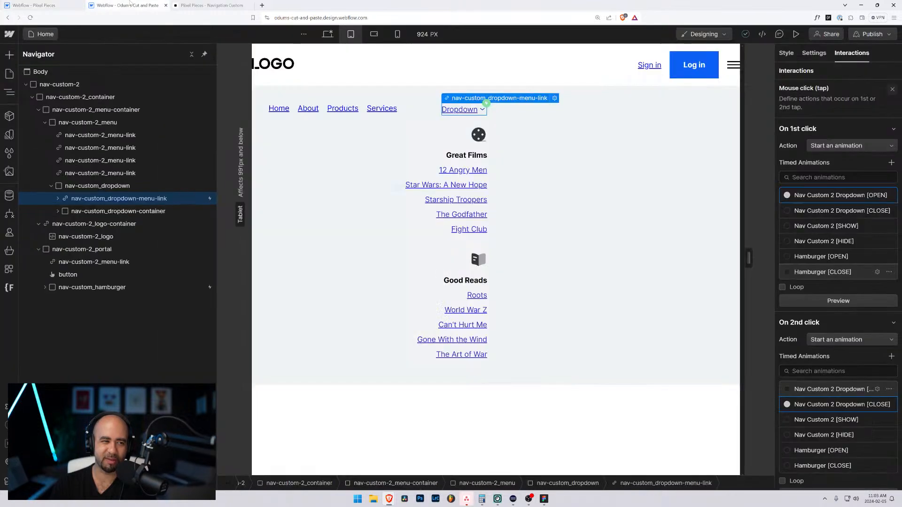
left_click(526, 113)
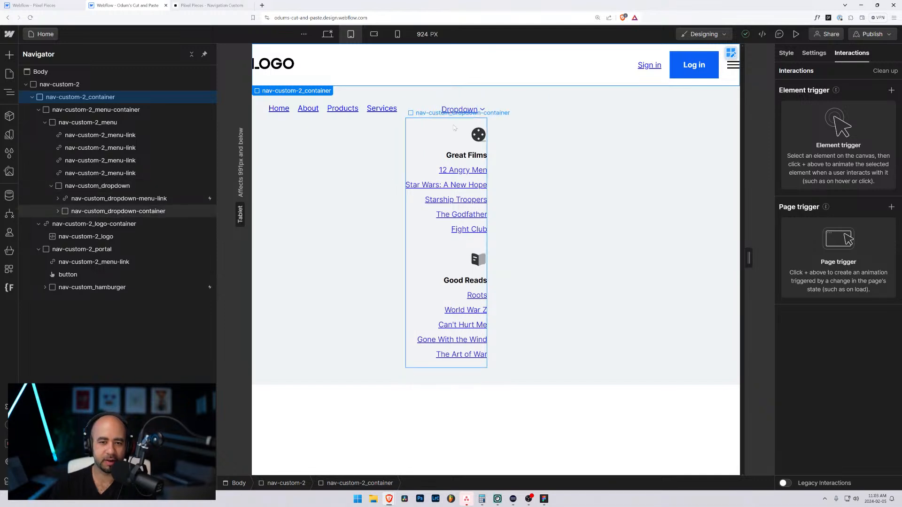
left_click(432, 128)
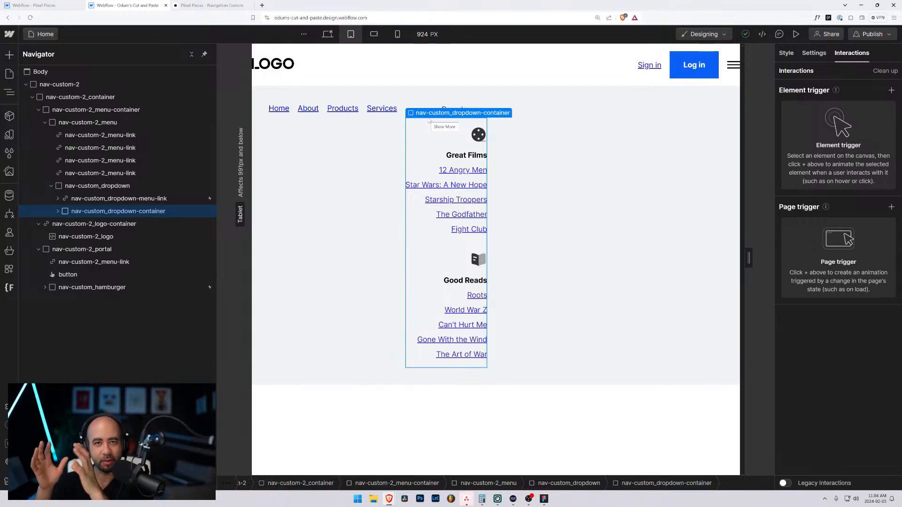
left_click(25, 5)
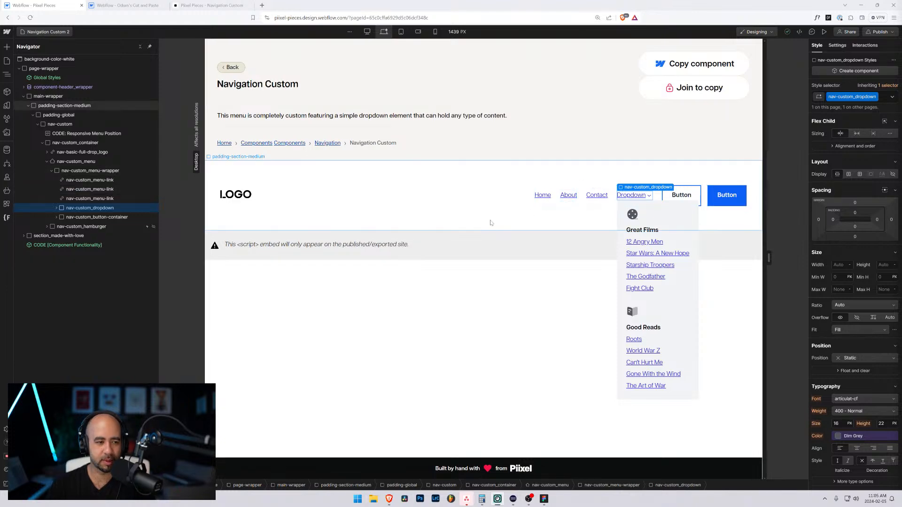
left_click(138, 6)
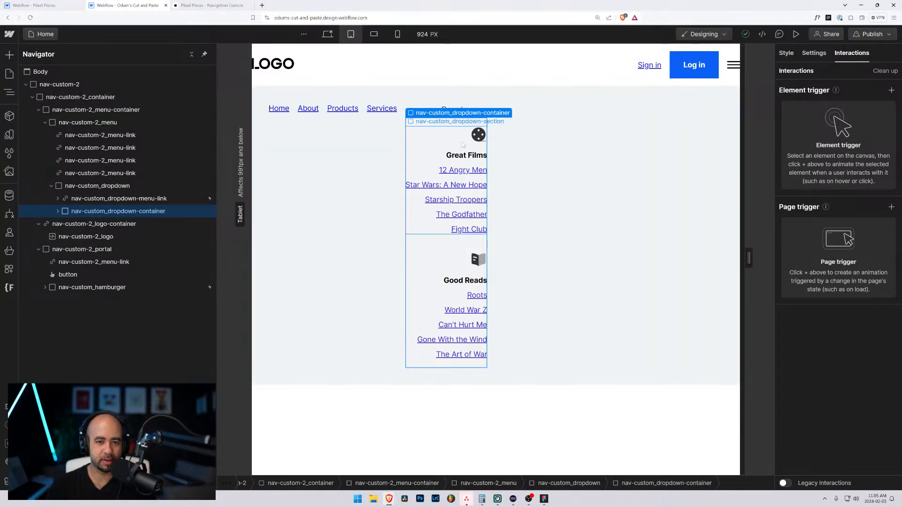
left_click(462, 145)
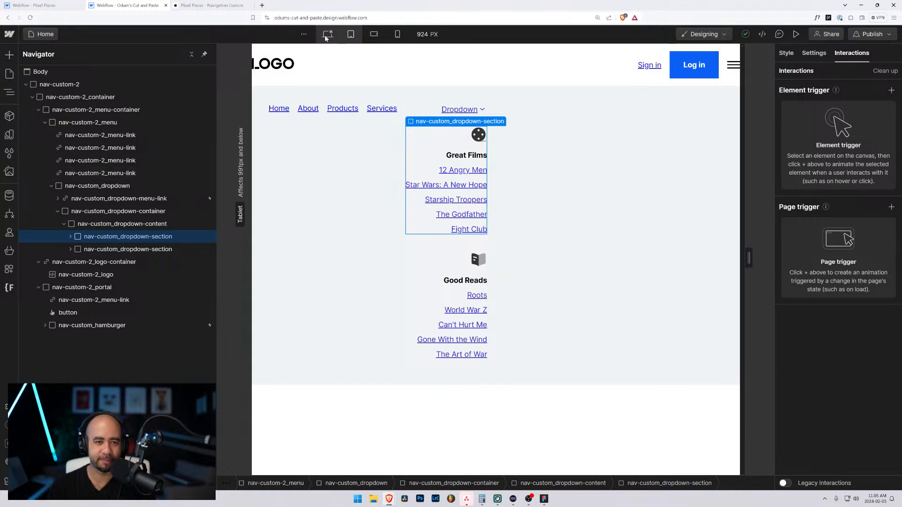
- At the desktop breakpoint, set the flex alignment of nav-custom-2_menu to center
left_click(328, 34)
left_click(521, 237)
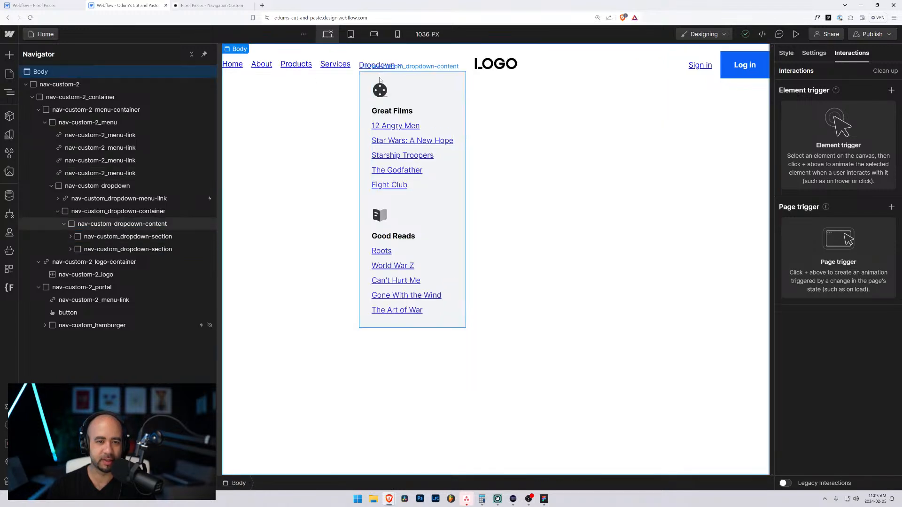
left_click(357, 70)
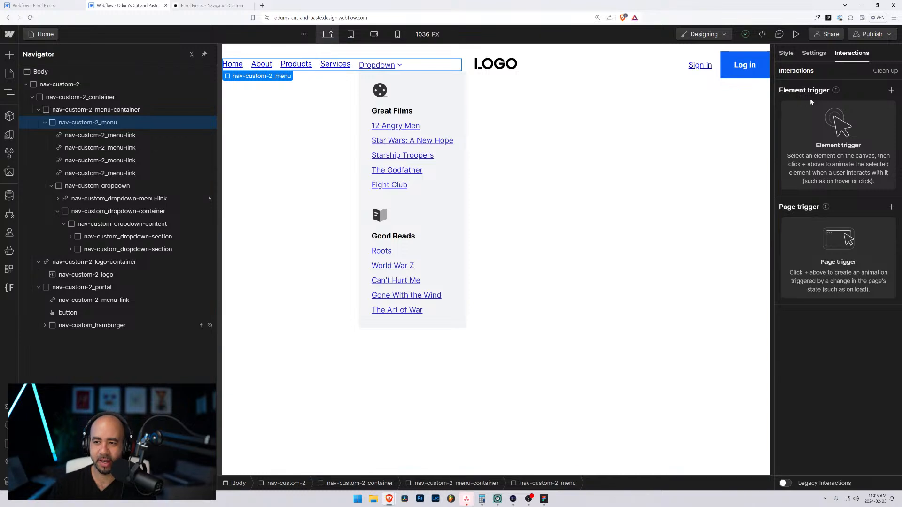
left_click(786, 53)
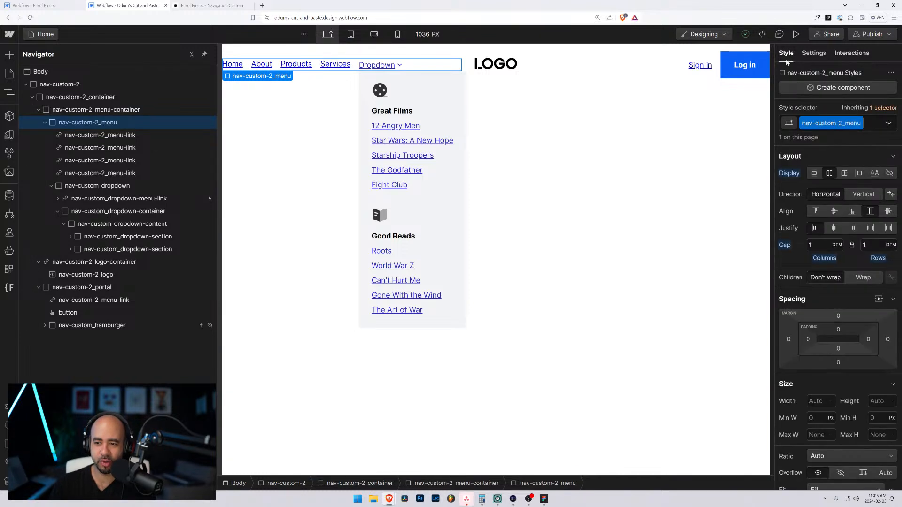
left_click(833, 211)
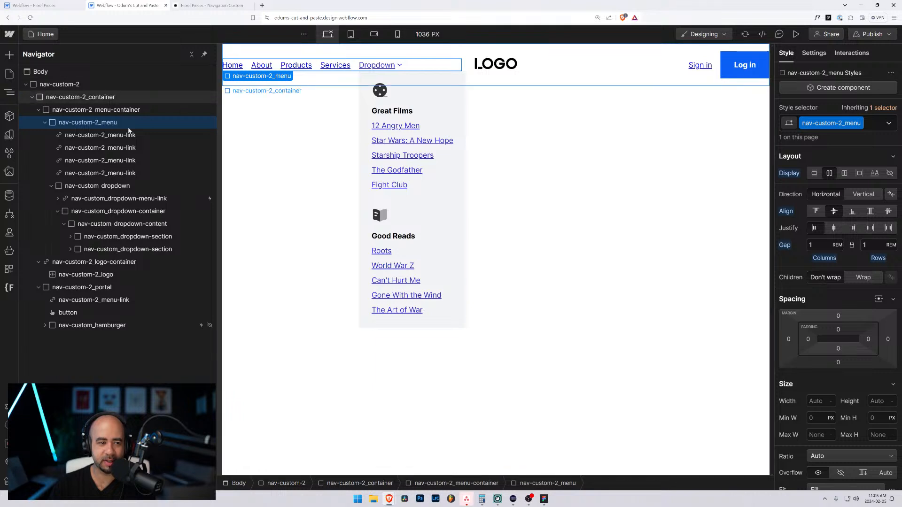
- Try to center-align nav-custom-2_menu-container within its parent grid
left_click(78, 111)
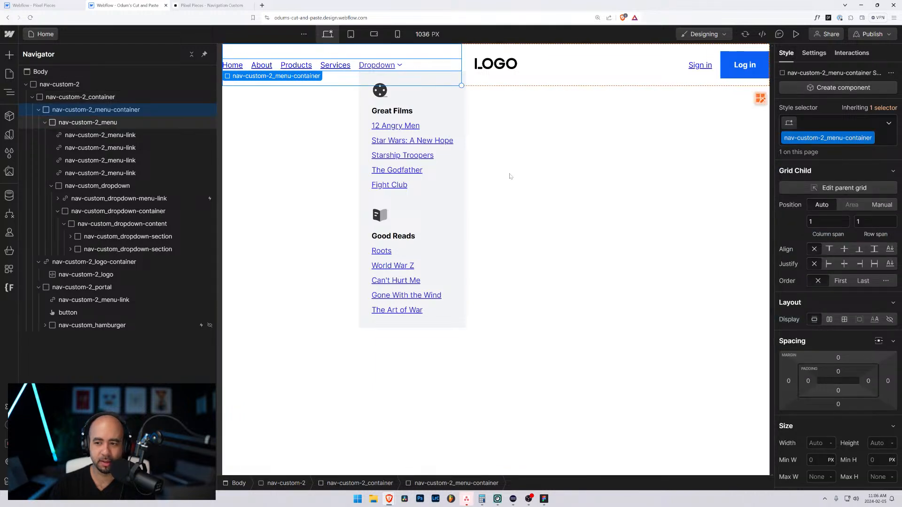
left_click(844, 248)
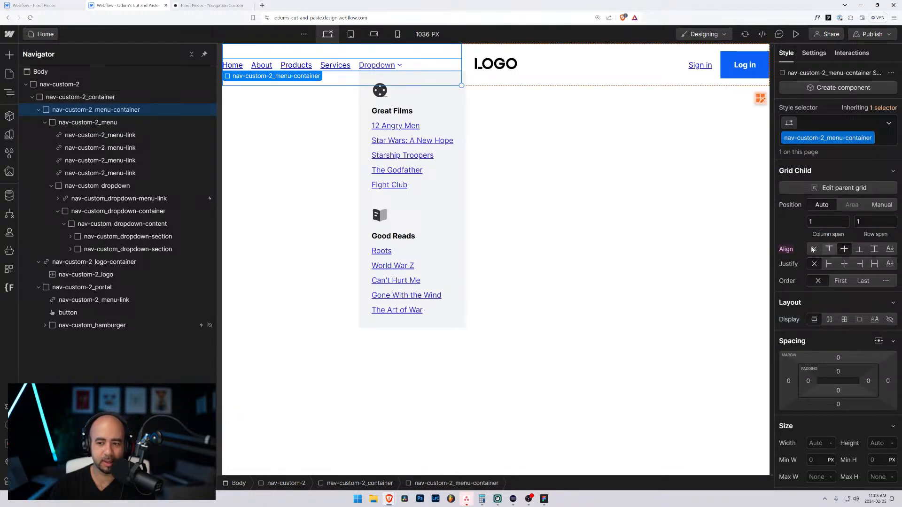
left_click(844, 249)
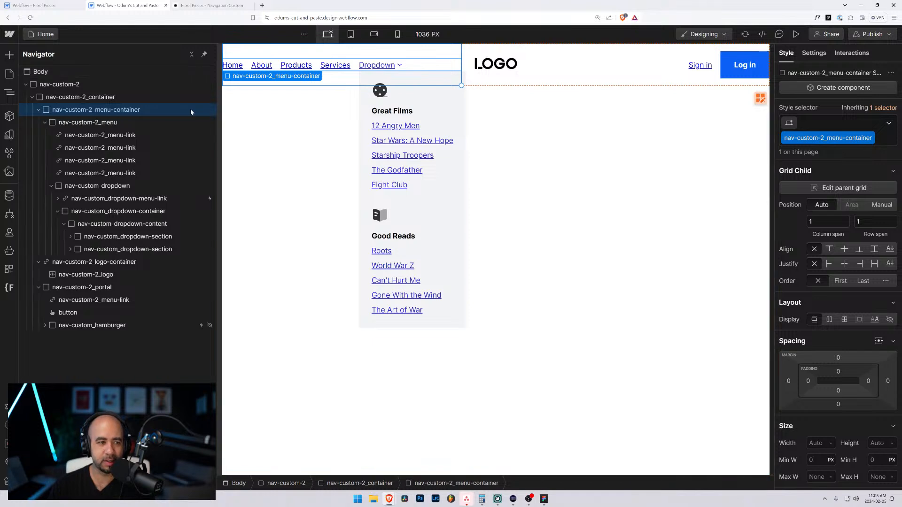
- Inspect the nav-custom-2_container styles on desktop, and those of nav-custom-2_menu at the tablet breakpoint
left_click(91, 98)
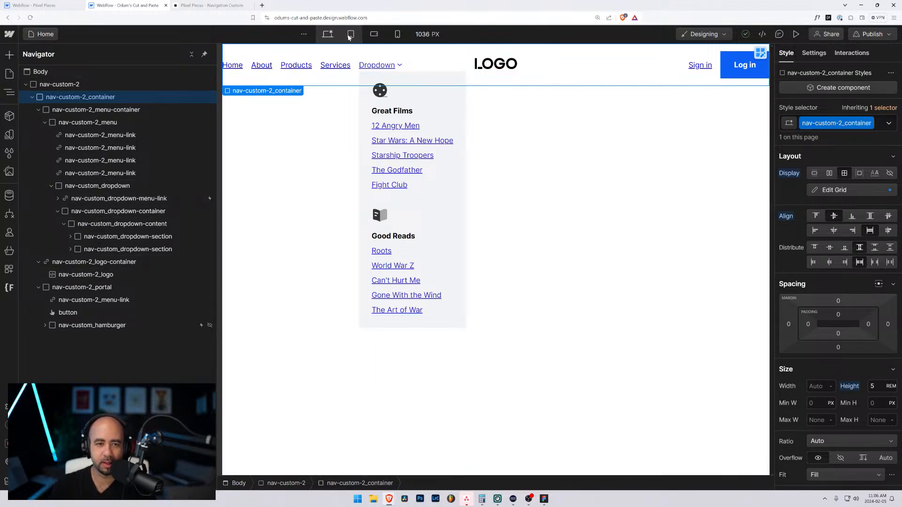
left_click(349, 35)
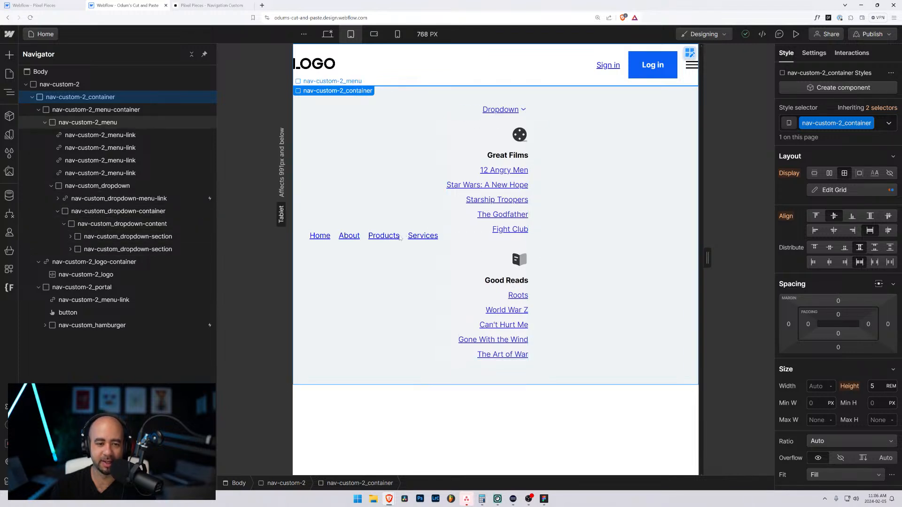
left_click(376, 243)
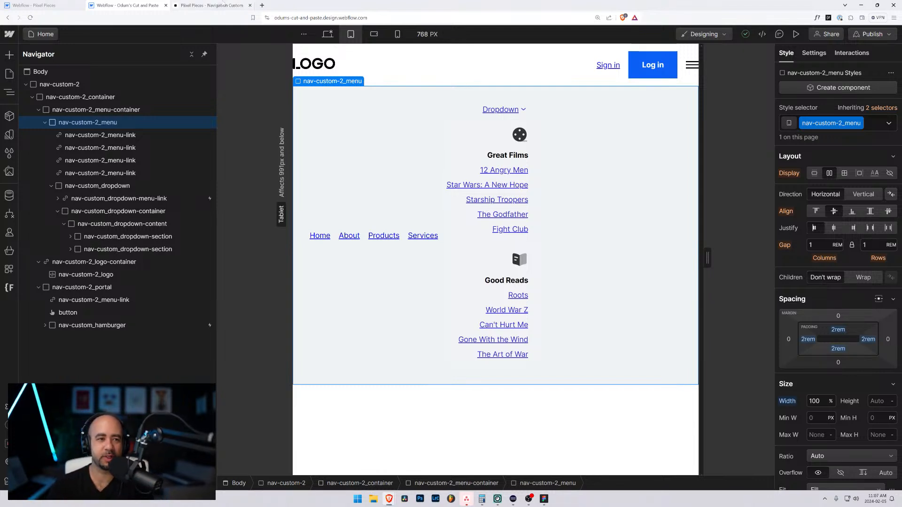
- On the published Navigation Custom page, test opening and closing the Dropdown menu
key("ctrl+Tab")
left_click(785, 144)
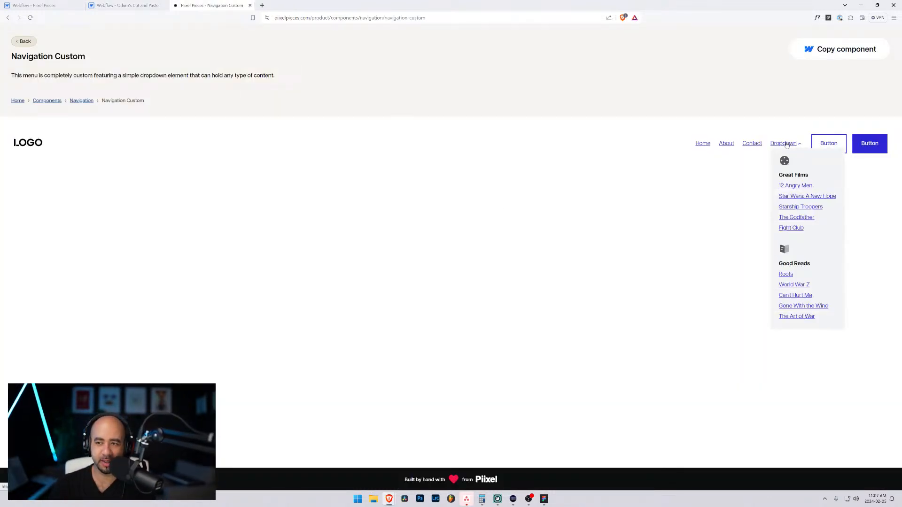
left_click(785, 144)
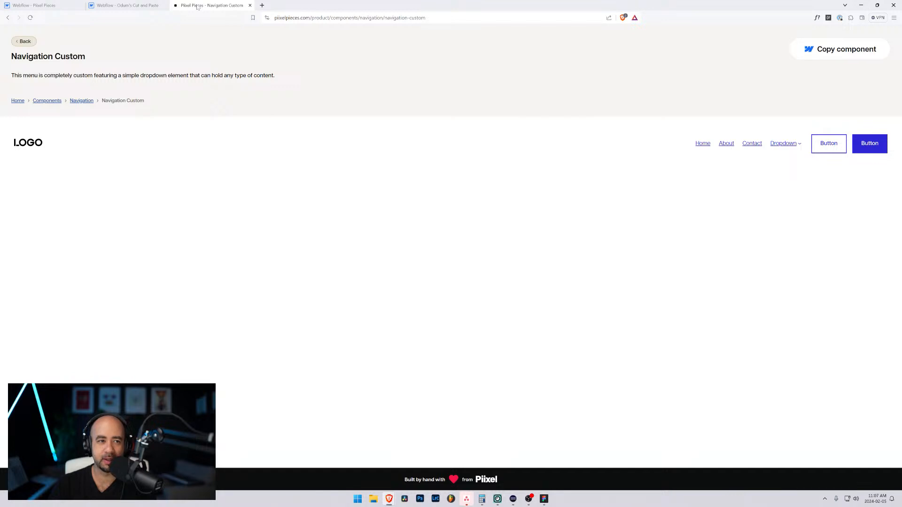
- Detach the Navigation Custom page into a narrow window, test its hamburger menu, and return the page to the main browser window
left_click_drag(185, 6, 169, 18)
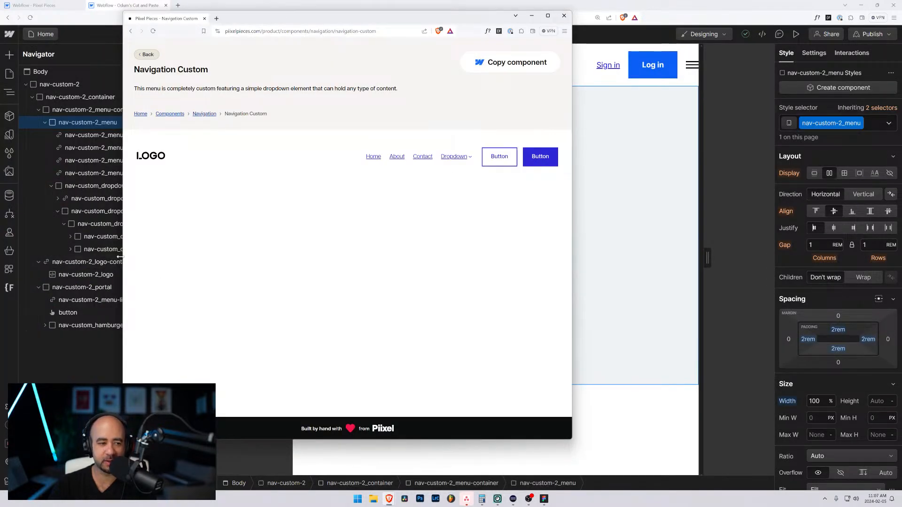
left_click_drag(123, 256, 324, 256)
left_click(554, 197)
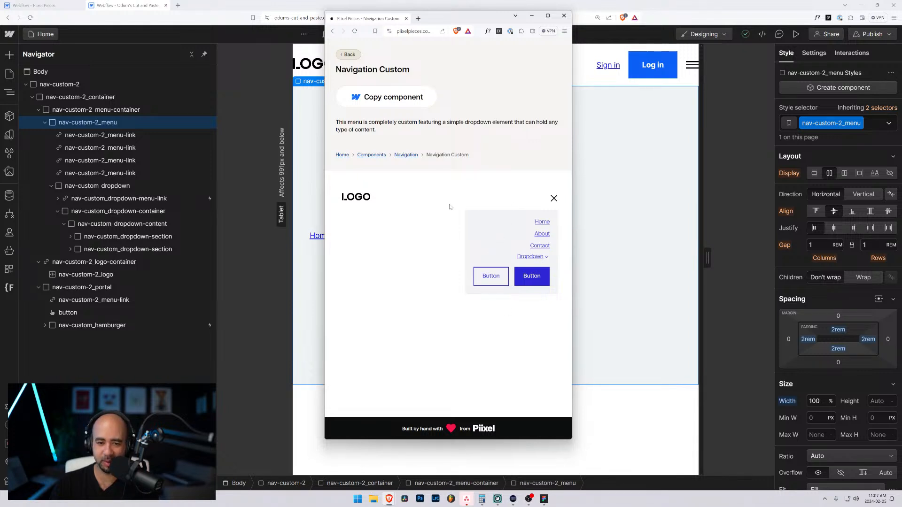
left_click(554, 198)
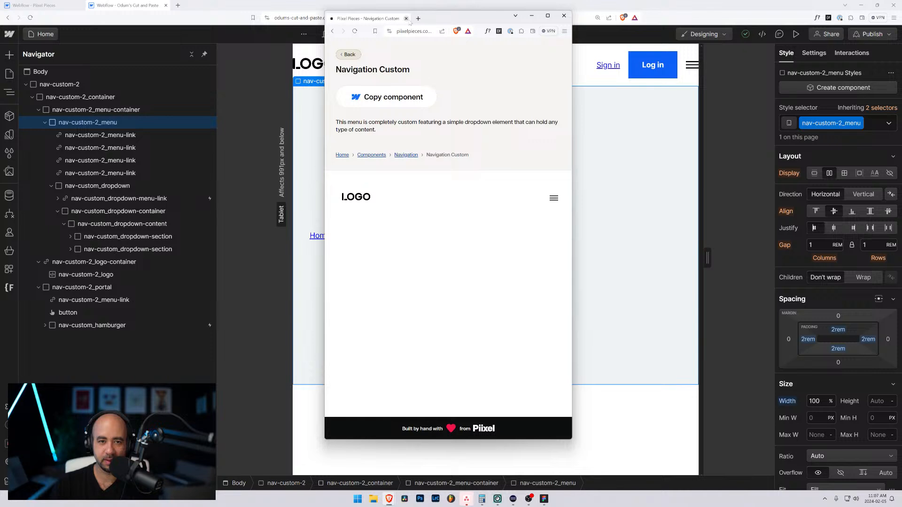
left_click_drag(374, 21, 244, 5)
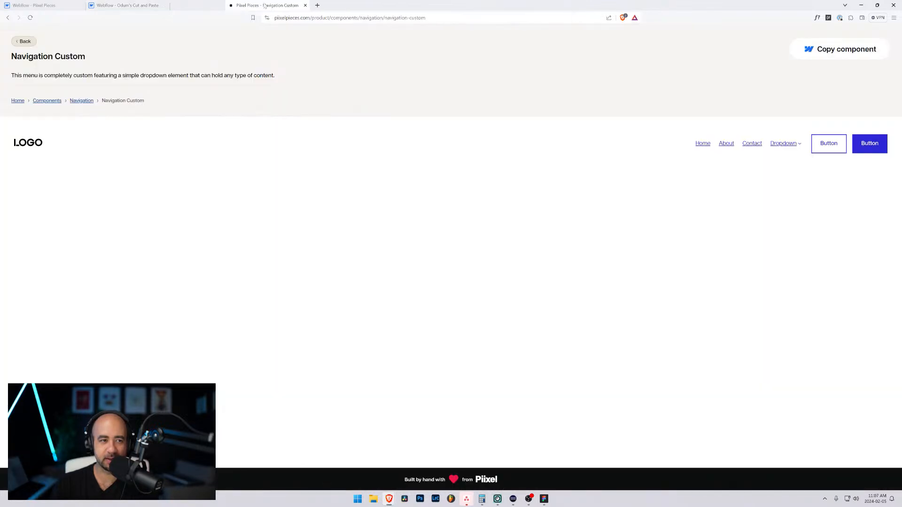
- In the Odum's Cut and Paste project, set nav-custom-2_menu to a vertical direction with its items aligned to the right at the tablet breakpoint
left_click(126, 5)
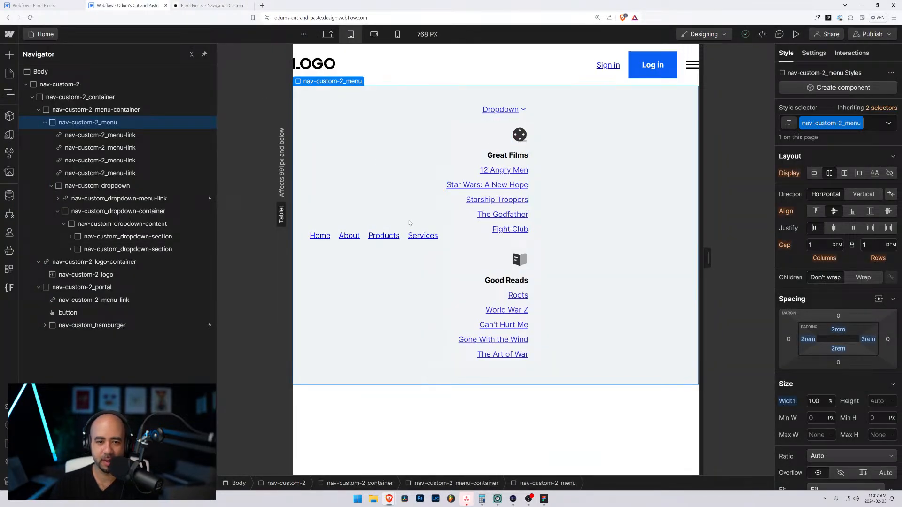
left_click(46, 122)
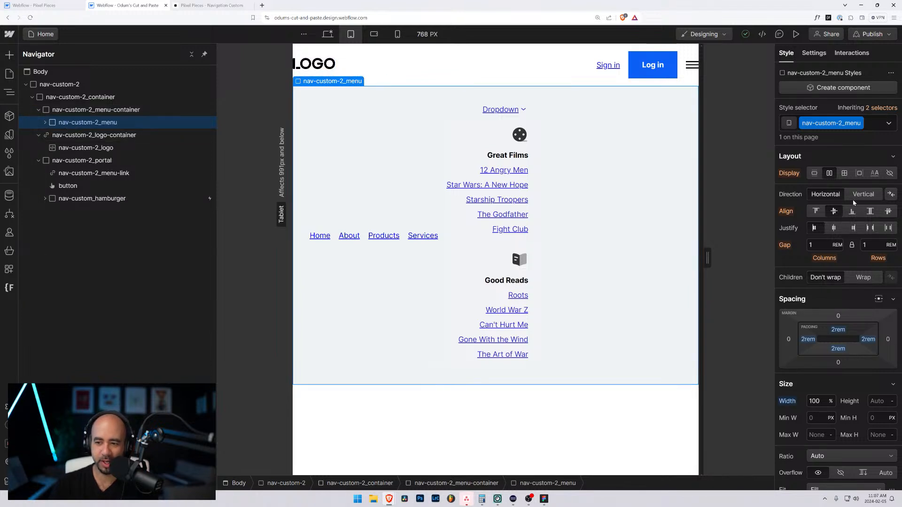
left_click(865, 197)
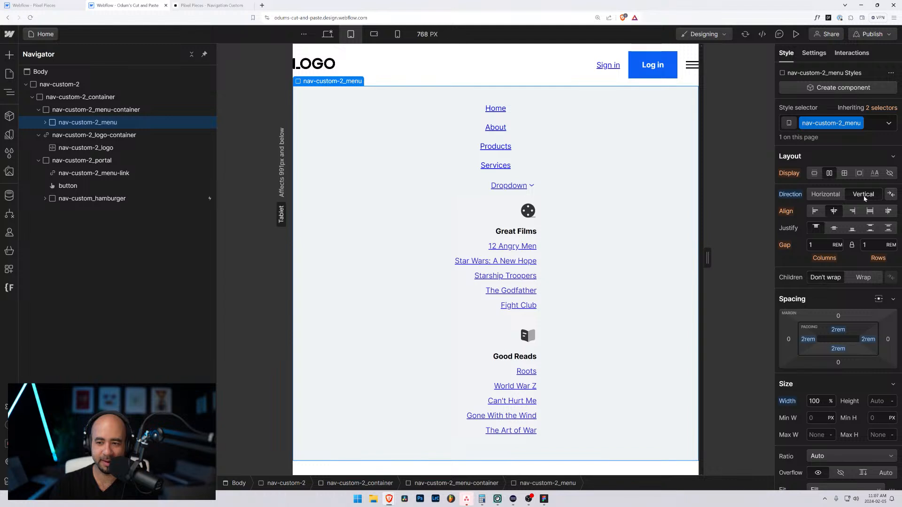
left_click(853, 212)
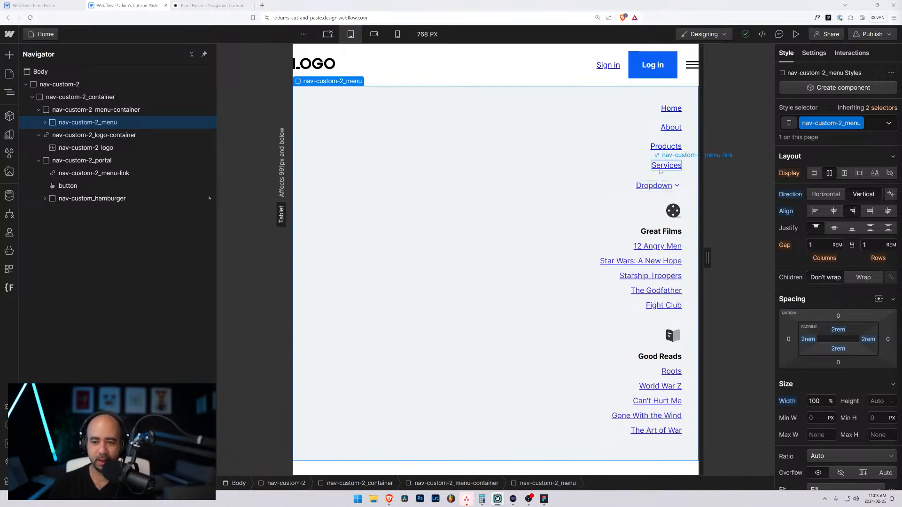
- Inspect the tablet styles of the Services and Products menu links, and reselect nav-custom-2_menu
left_click(666, 164)
left_click(665, 146)
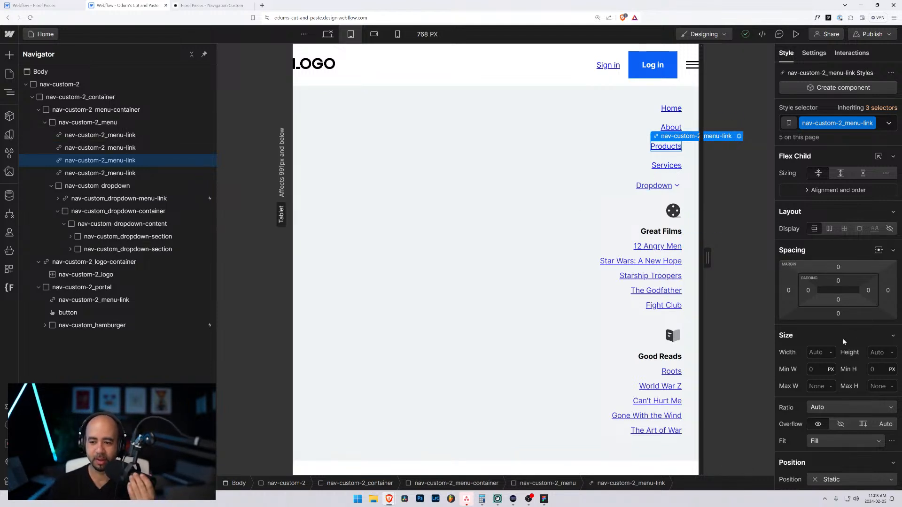
scroll(844, 341, "down", 5)
scroll(822, 376, "up", 5)
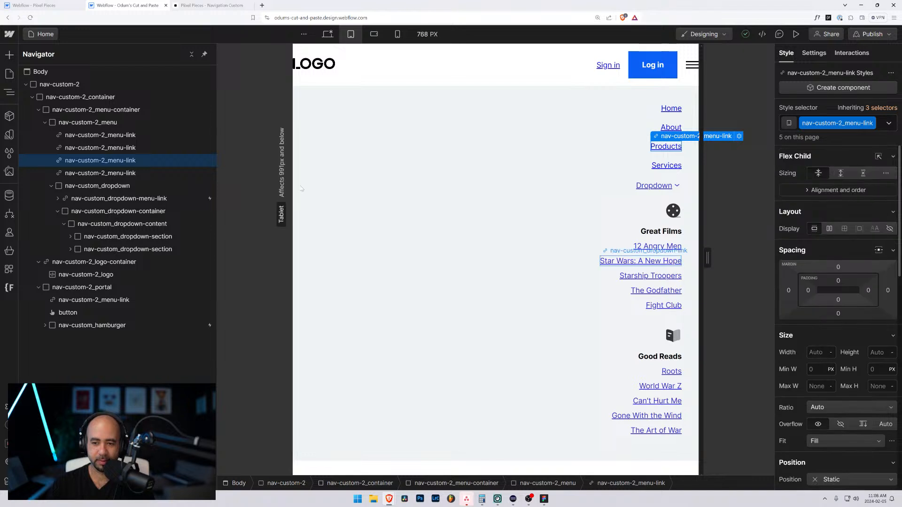
left_click(448, 205)
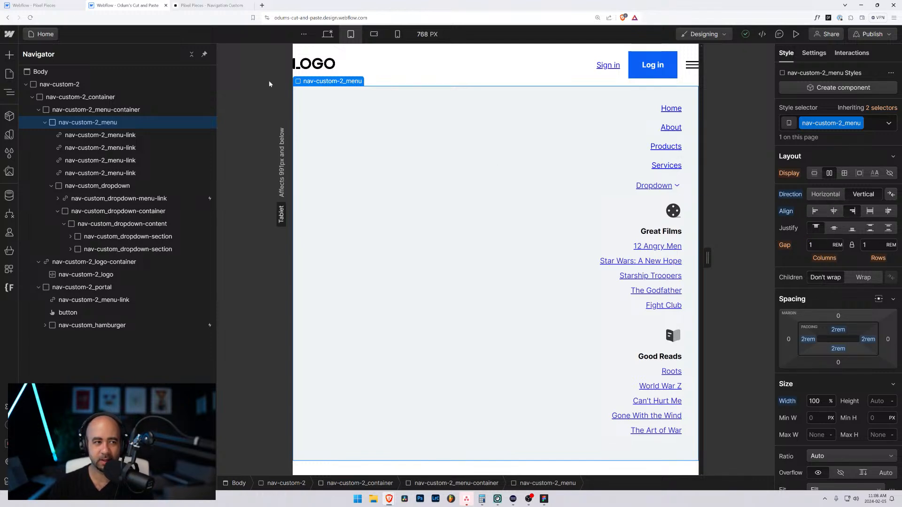
- Switch to the Pixel Pieces project and inspect the nav-custom_menu-link and nav-custom_menu-wrapper spacing at the tablet breakpoint
left_click(43, 5)
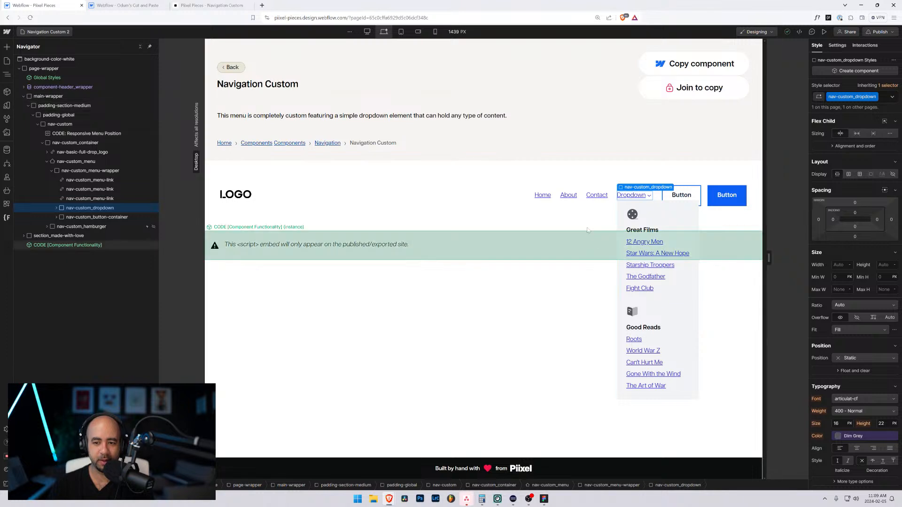
left_click(401, 32)
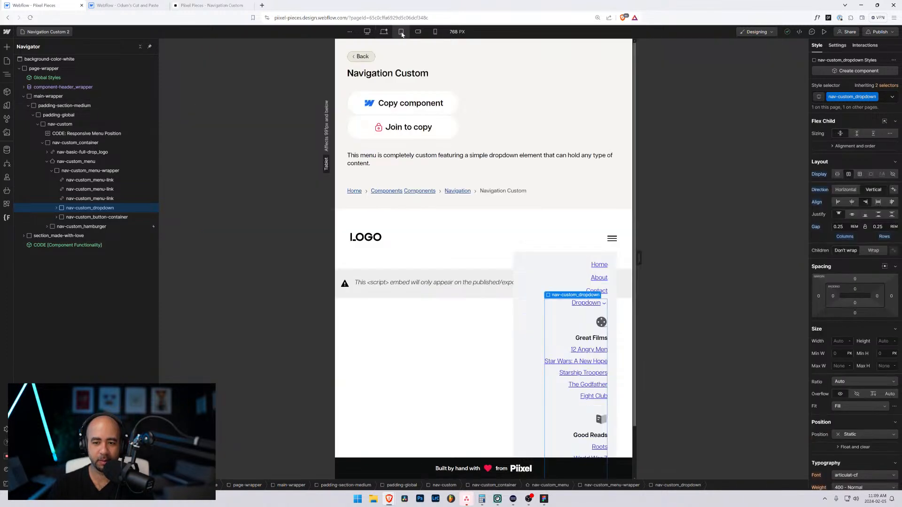
left_click(99, 180)
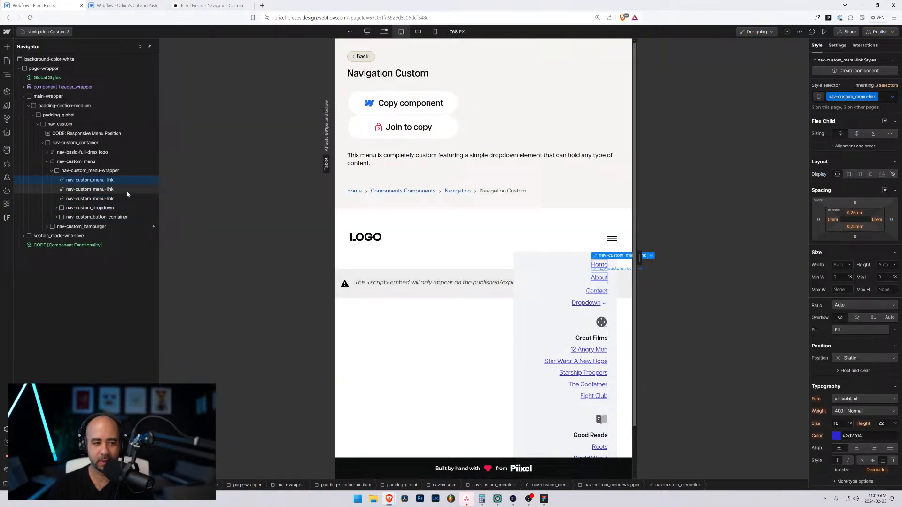
left_click(105, 172)
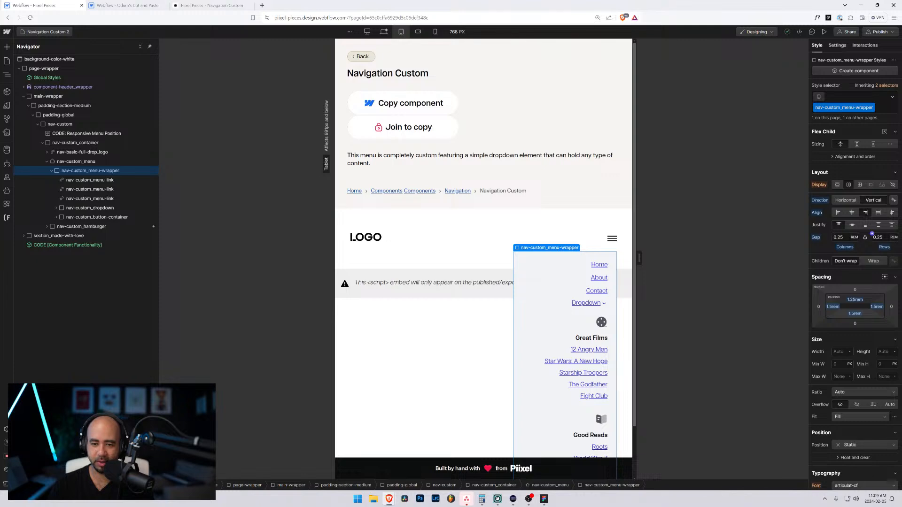
- Back in Odum's Cut and Paste, set the gap of nav-custom-2_menu to 0.25 rem at the tablet breakpoint
key("ctrl+Tab")
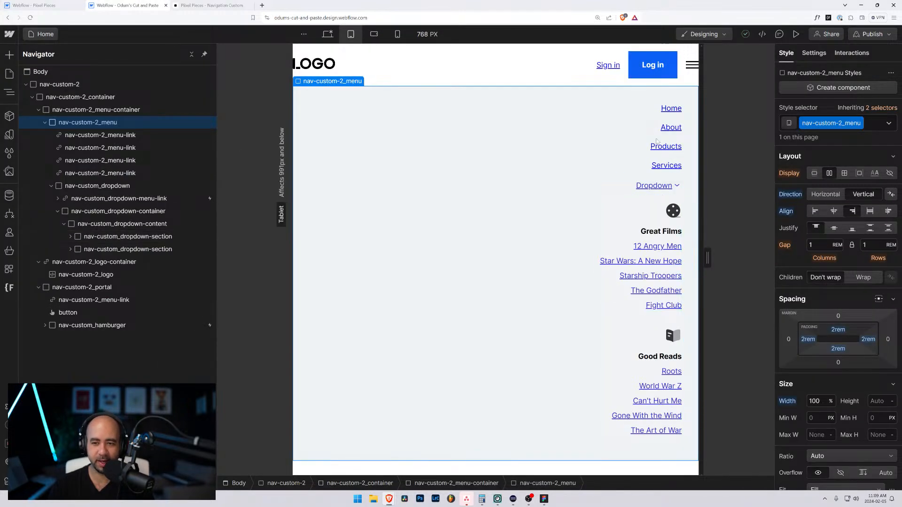
left_click(663, 110)
left_click(639, 136)
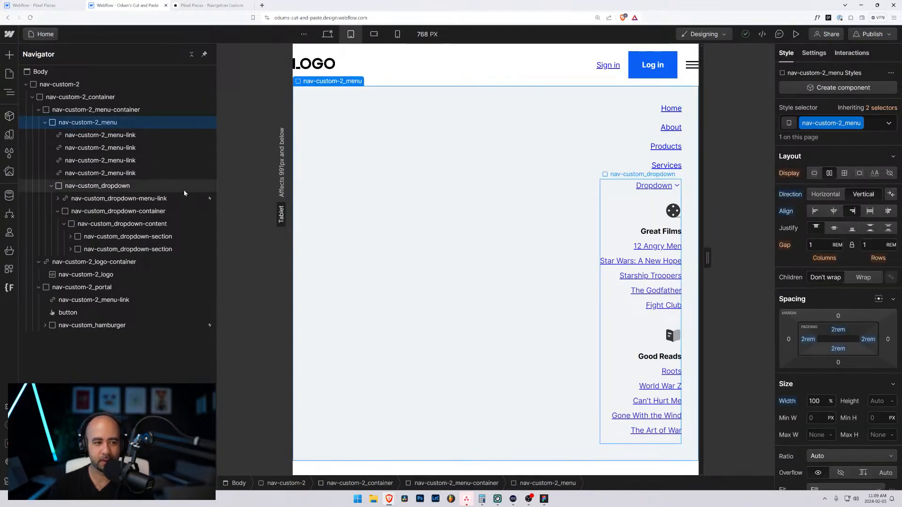
left_click(807, 239)
type("0.25")
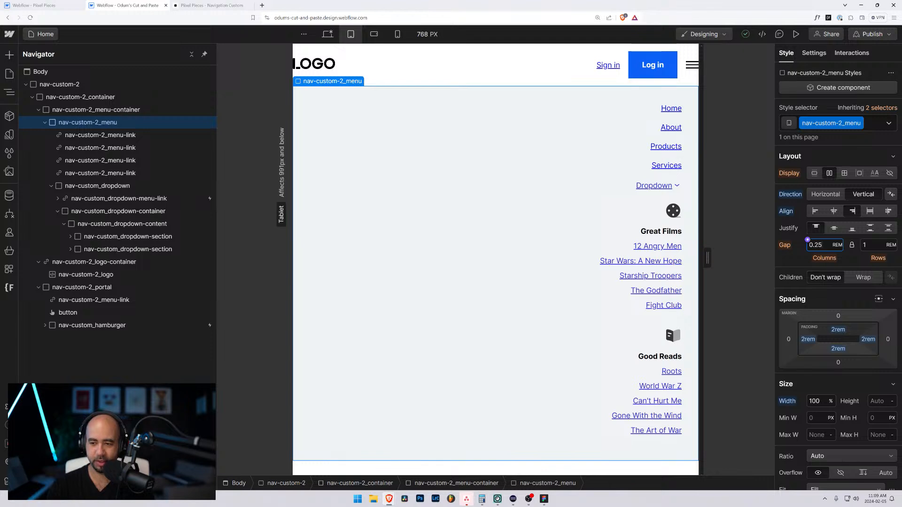
key("Return")
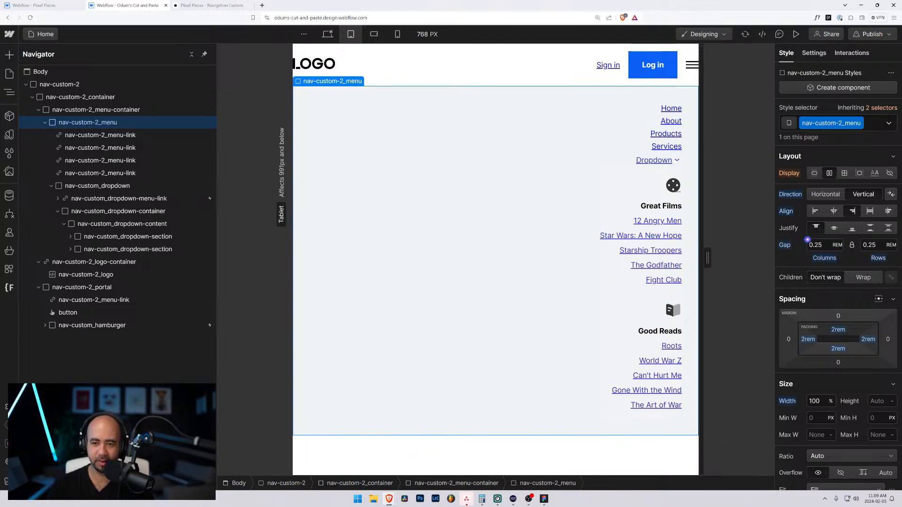
- In the Pixel Pieces project, compare the padding of nav-custom_menu-link at tablet and desktop with that of nav-custom_dropdown-menu-link
left_click(52, 6)
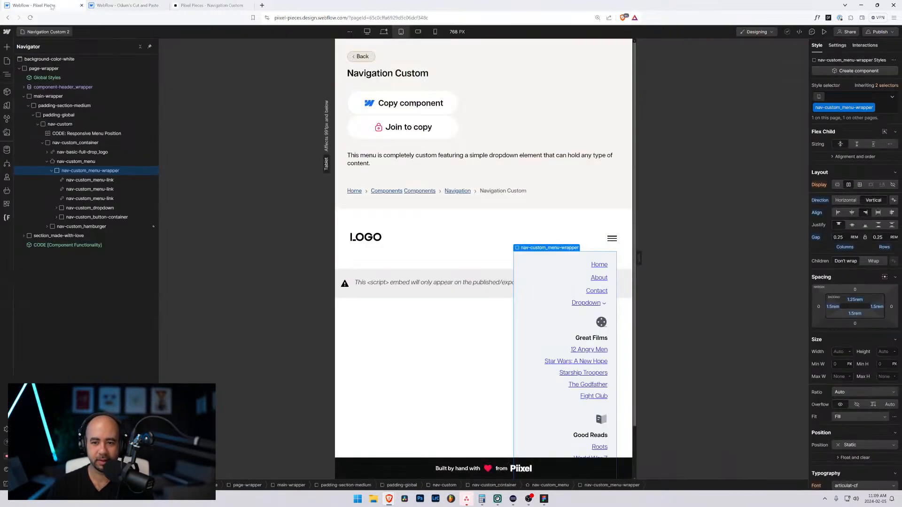
left_click(91, 180)
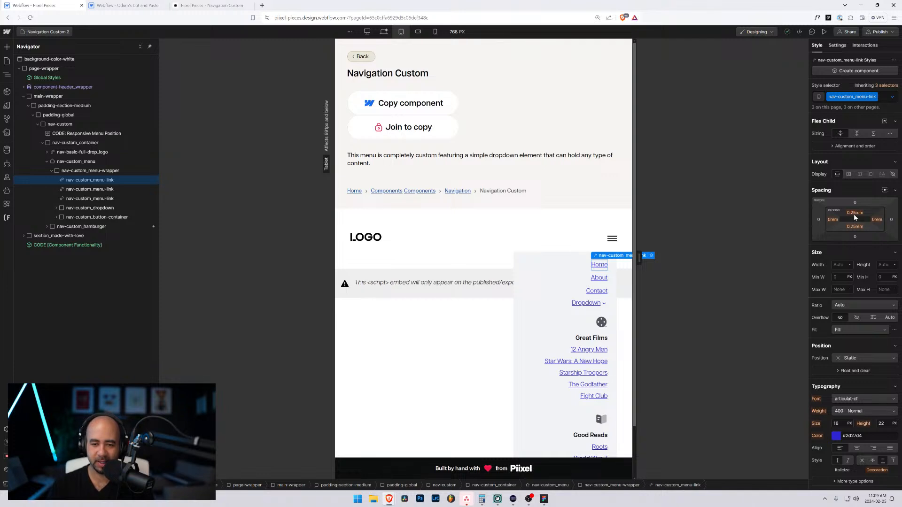
left_click(384, 31)
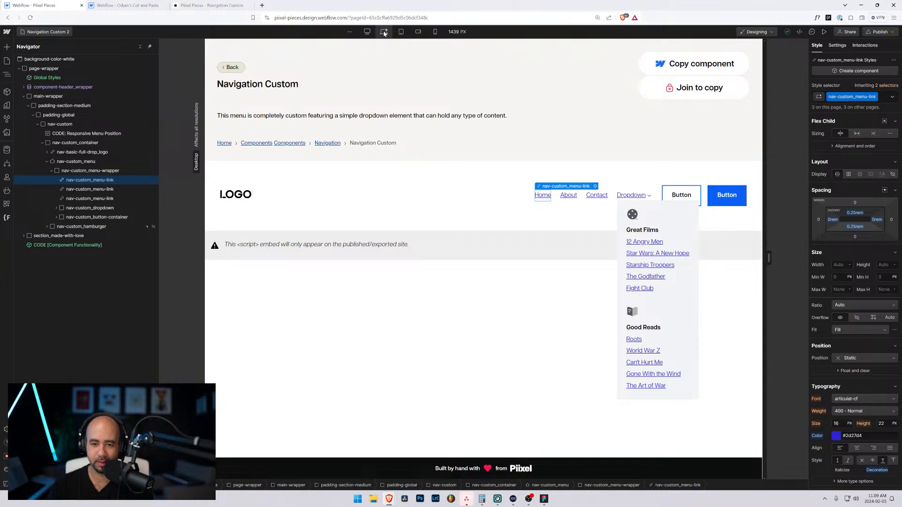
left_click(619, 199)
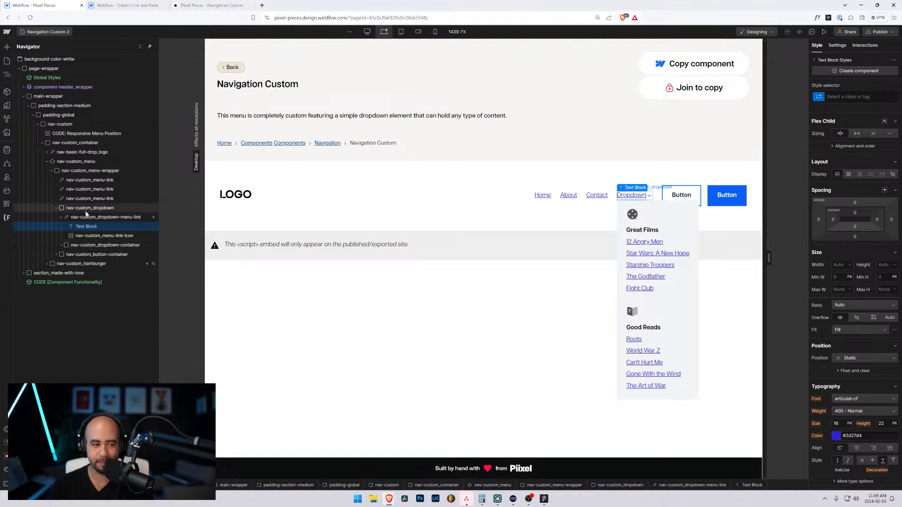
left_click(78, 218)
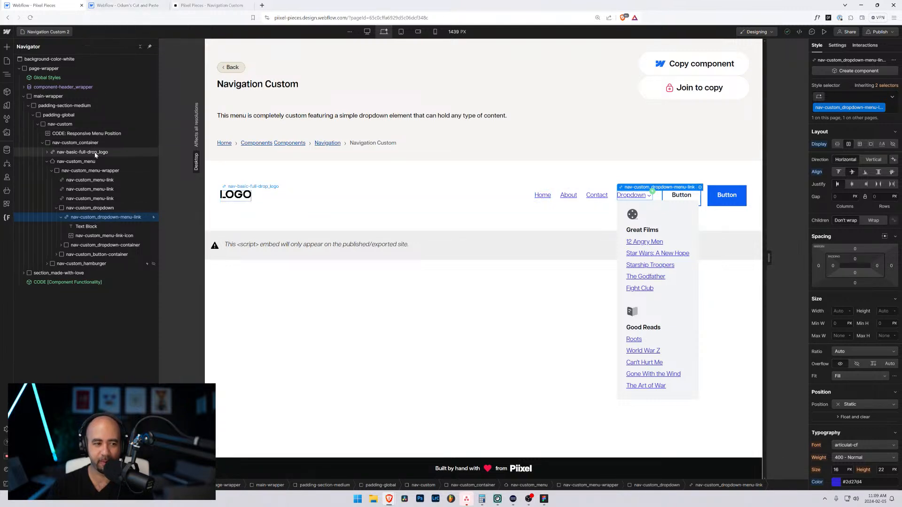
left_click(100, 180)
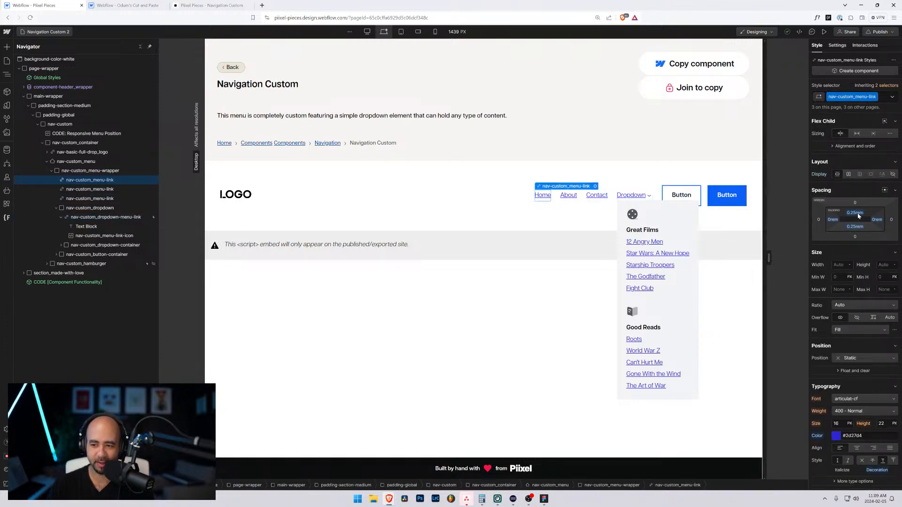
- Try setting the top and bottom padding of nav-custom_menu-link to 0rem on desktop, and check the spacing at the tablet breakpoint
left_click_drag(859, 215, 859, 207)
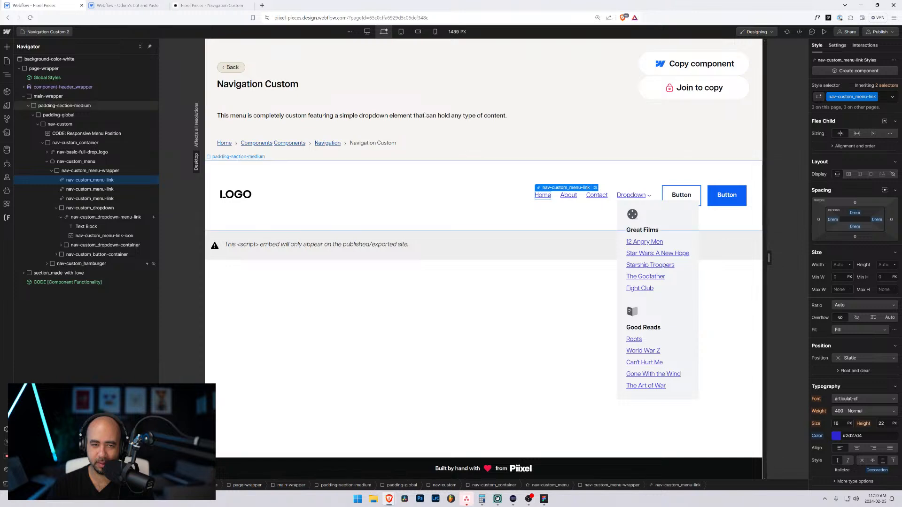
left_click(403, 32)
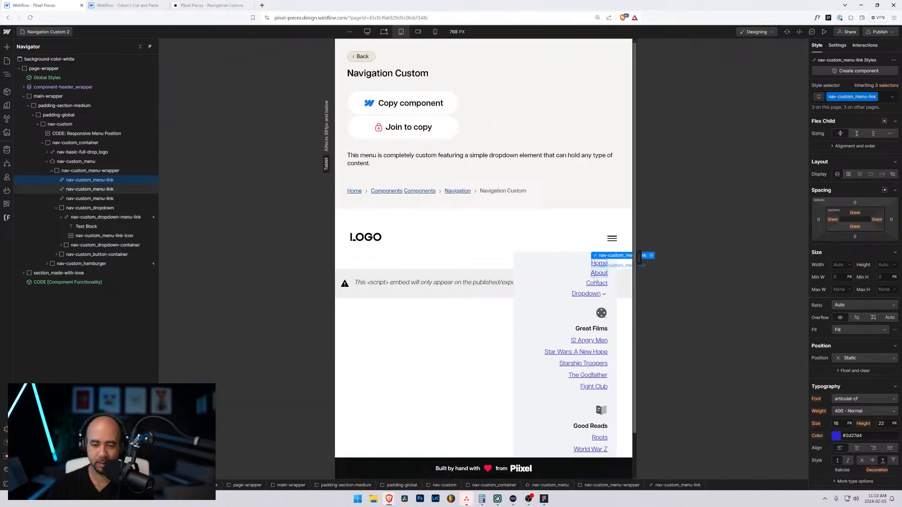
left_click(383, 31)
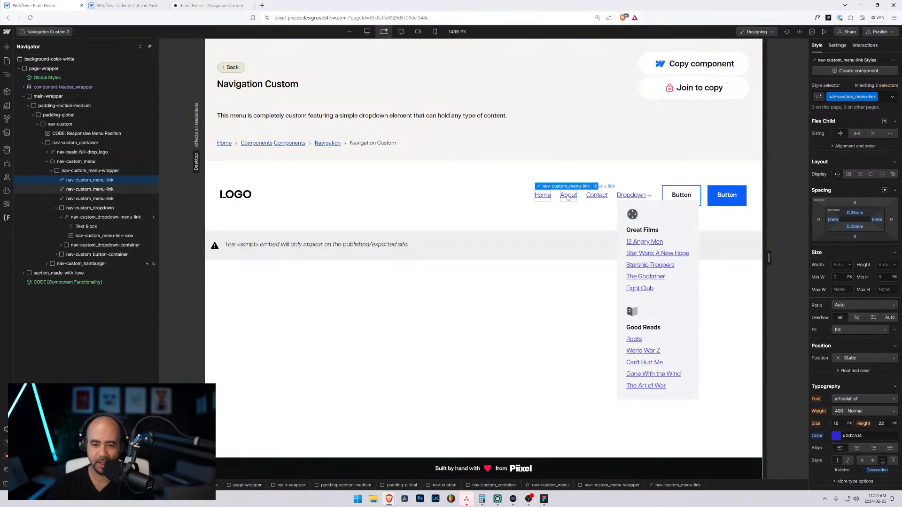
- Open the Navigation Basic 1 page and inspect the styles of its Home, About, Pricing and Dropdown menu items
key("p")
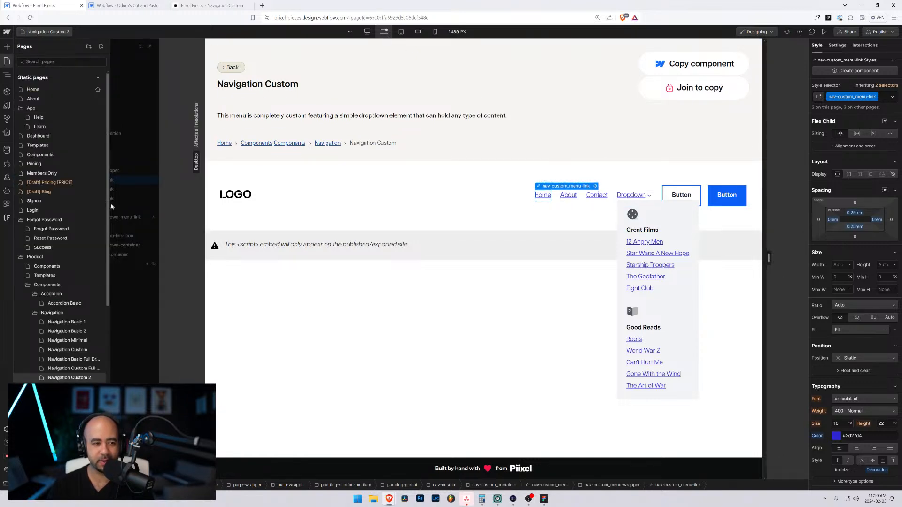
left_click(48, 32)
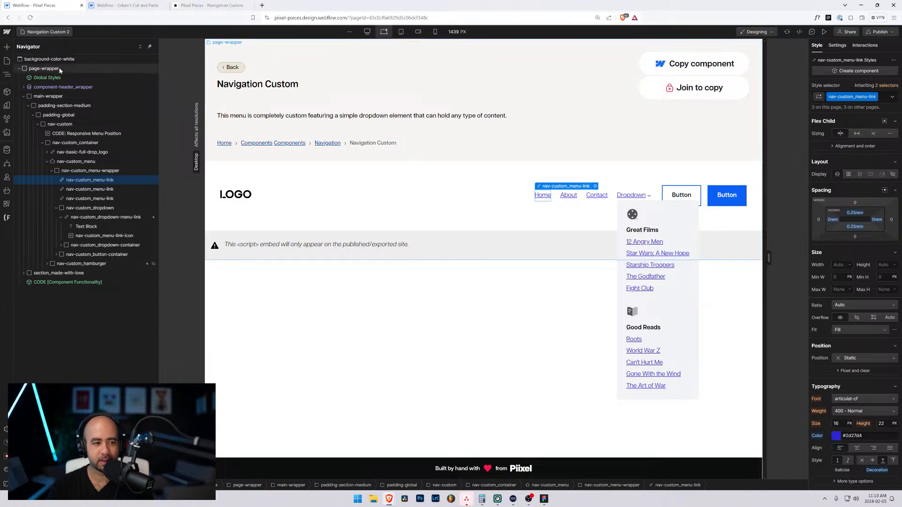
left_click(49, 32)
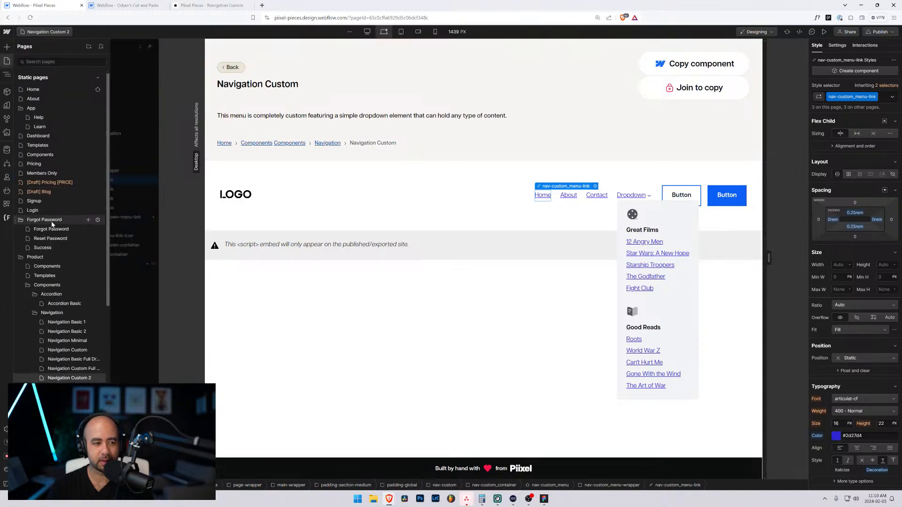
left_click(66, 322)
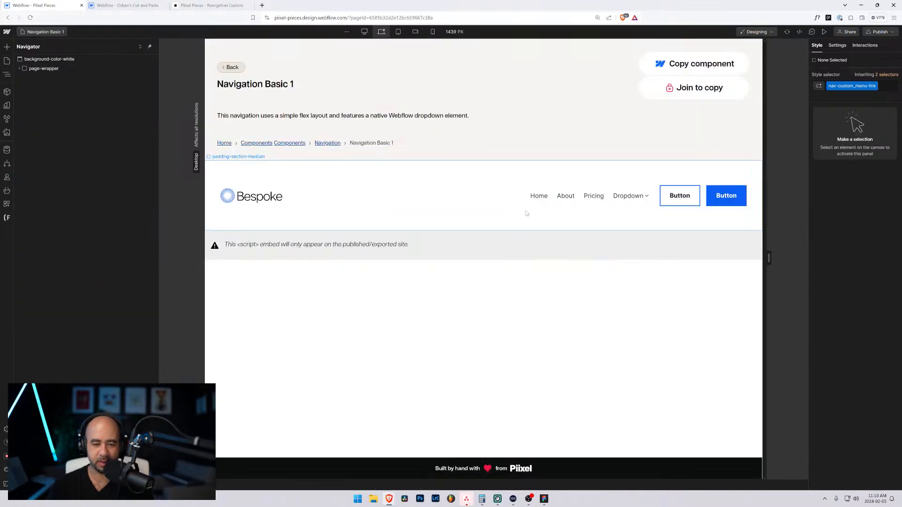
left_click(545, 197)
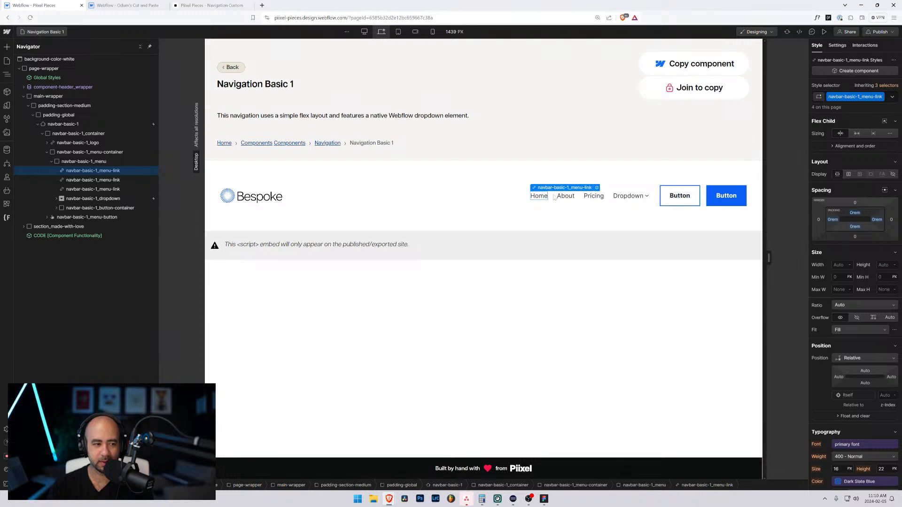
left_click(563, 196)
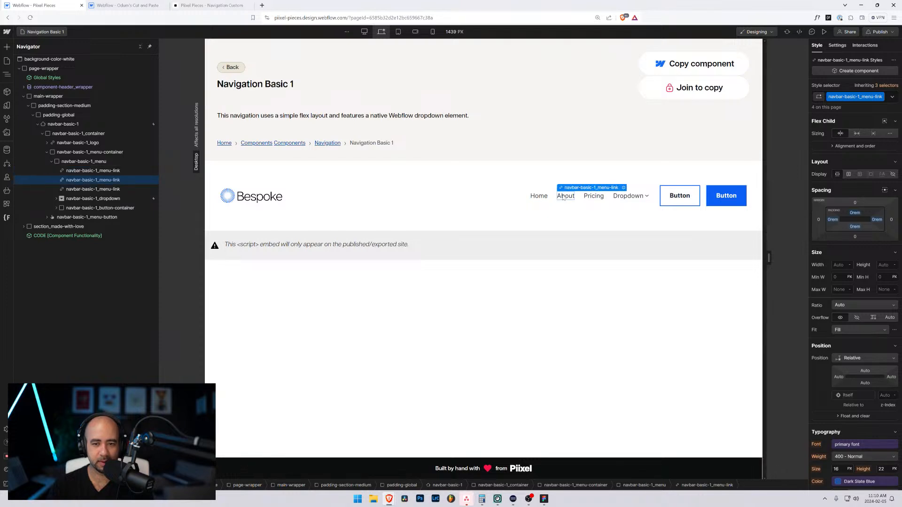
left_click(593, 195)
left_click(628, 196)
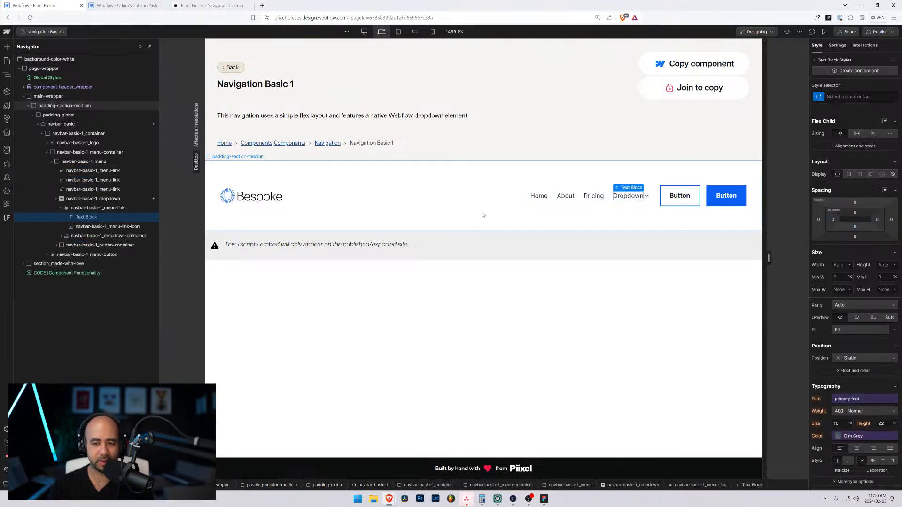
- Step through the Navigation Basic 1 element hierarchy between padding-section-medium and the logo placeholder, and examine the navbar-basic-1_container layout
key("ctrl+Up")
key("ctrl+Up")
key("ctrl+Up")
key("ctrl+Up")
key("ctrl+Up")
key("ctrl+Up")
key("ctrl+Up")
key("ctrl+Up")
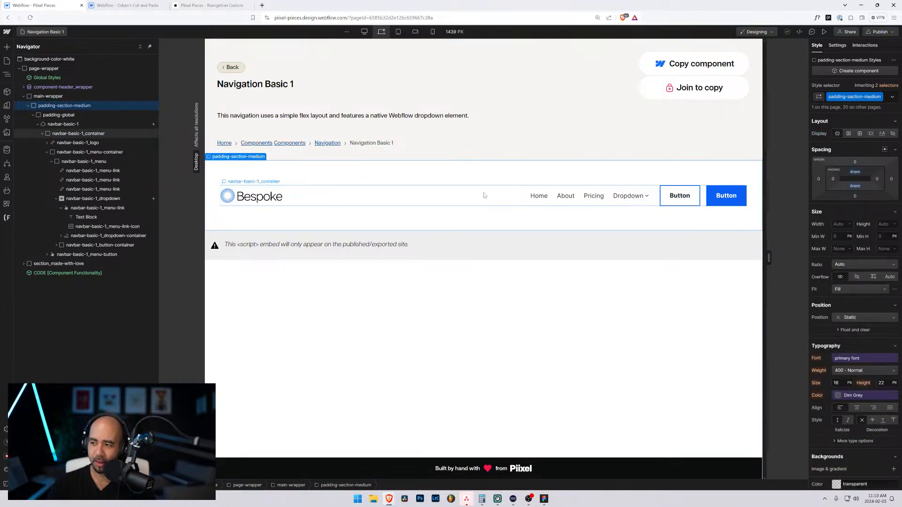
left_click(398, 202)
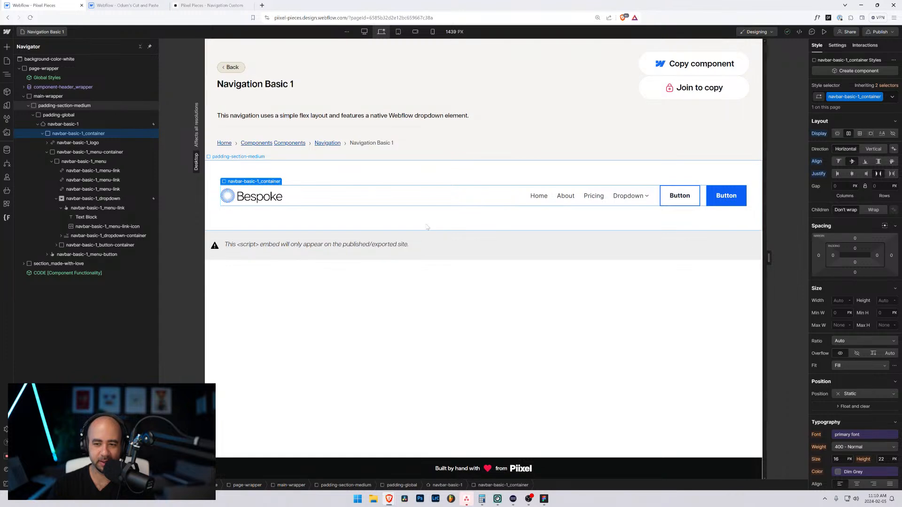
key("ctrl+Up")
key("ctrl+Up")
key("ctrl+Up")
key("ctrl+Down")
key("ctrl+Down")
key("ctrl+Down")
key("ctrl+Down")
key("ctrl+Down")
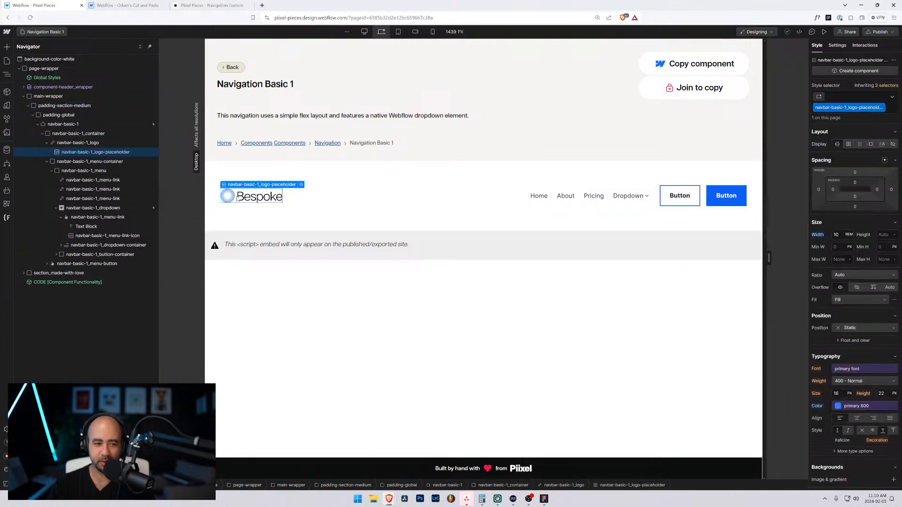
left_click(343, 205)
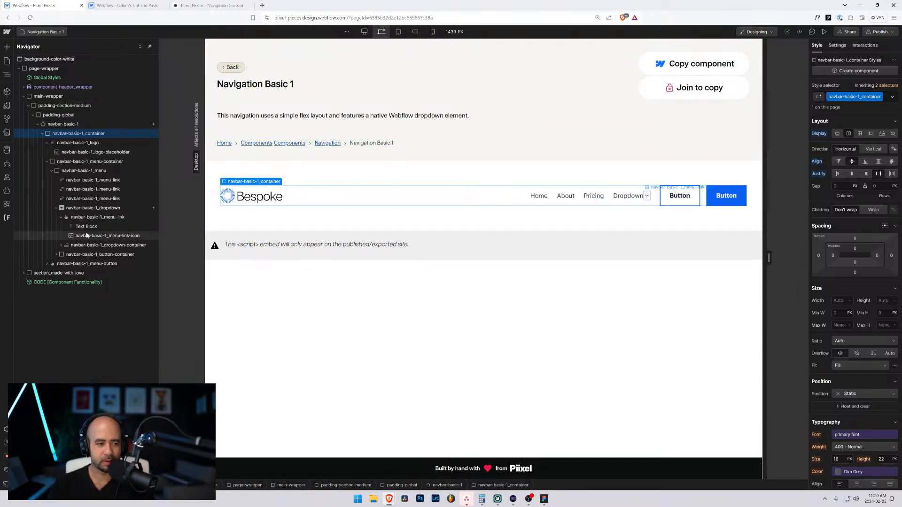
- Open the Navigation Basic 2 page and inspect the spacing of its Home and About menu links
left_click(53, 31)
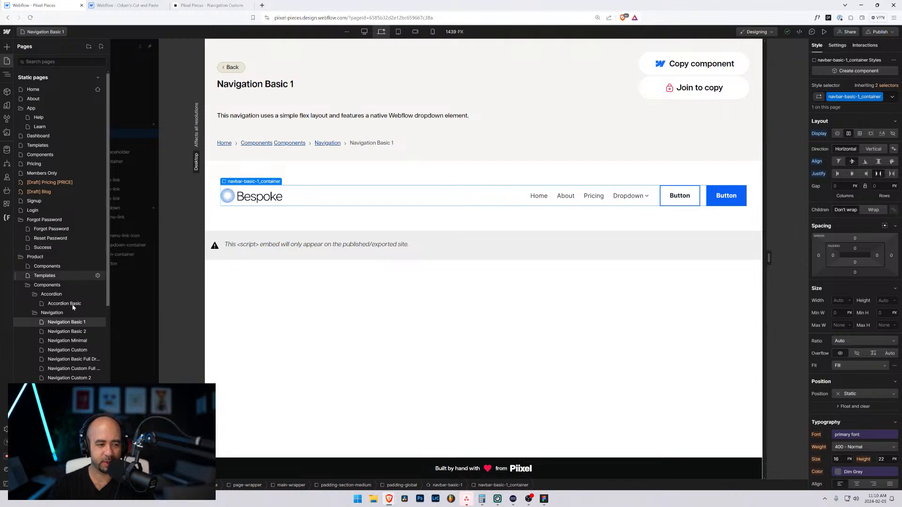
left_click(67, 332)
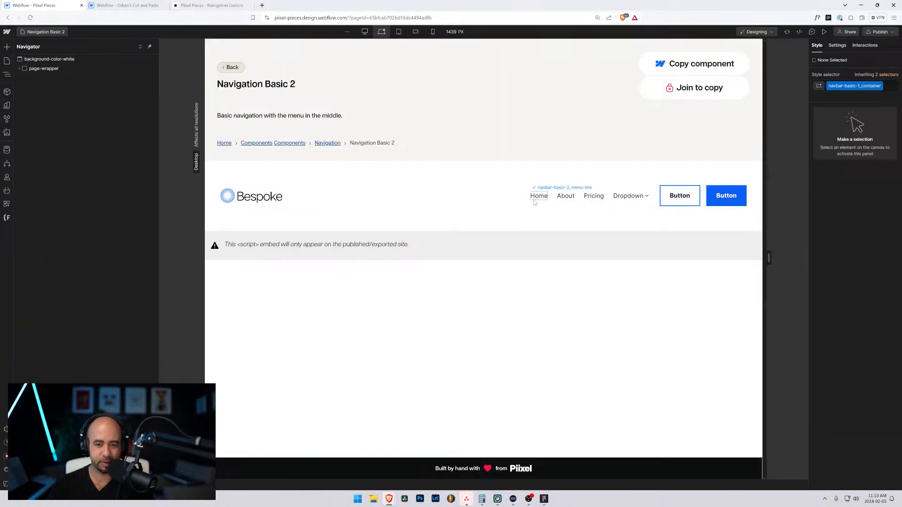
left_click(535, 200)
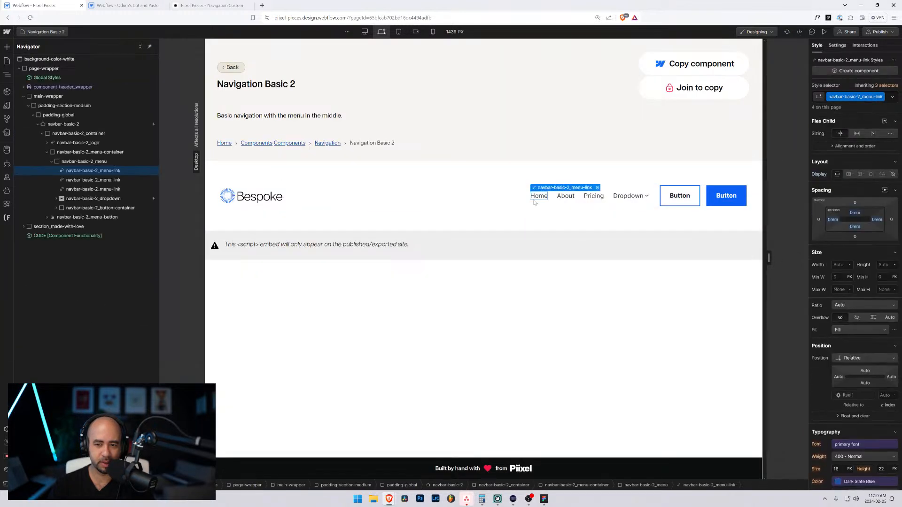
left_click(563, 196)
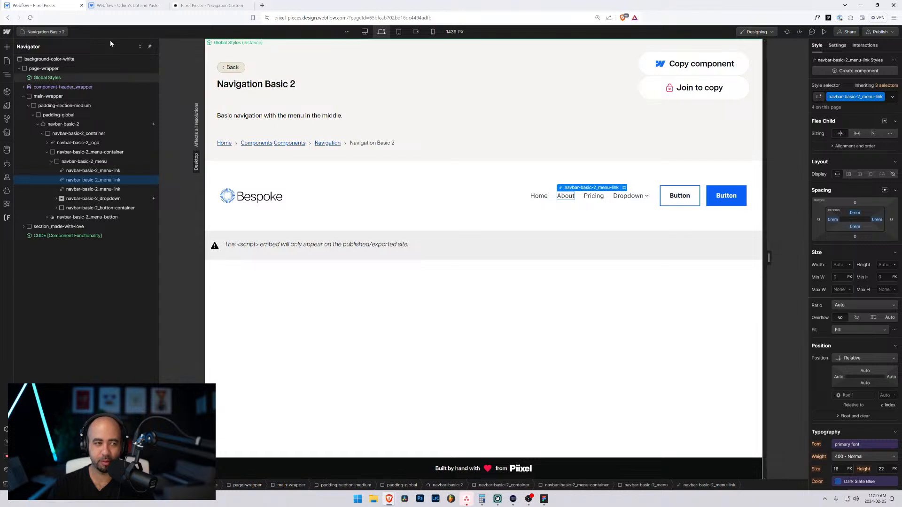
- On the Navigation Custom page, set the top and bottom padding of nav-custom_menu-link to 0rem on desktop
left_click(39, 33)
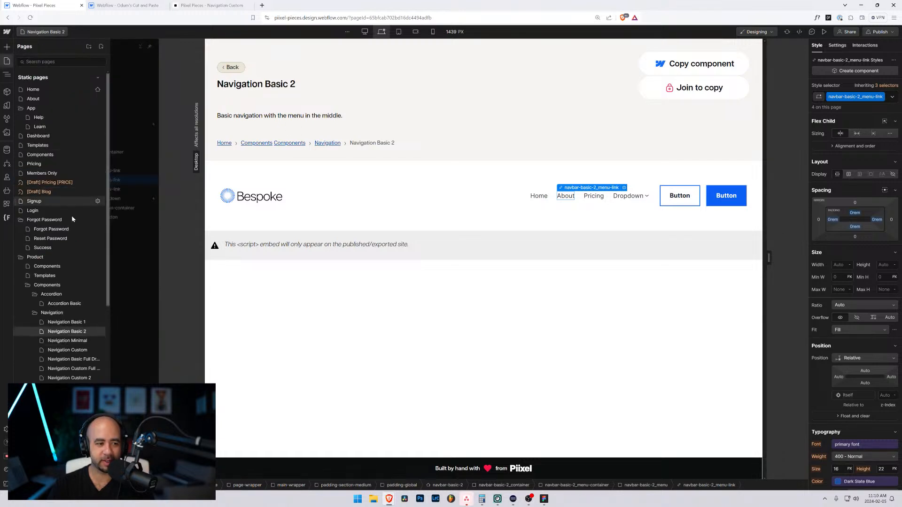
left_click(63, 350)
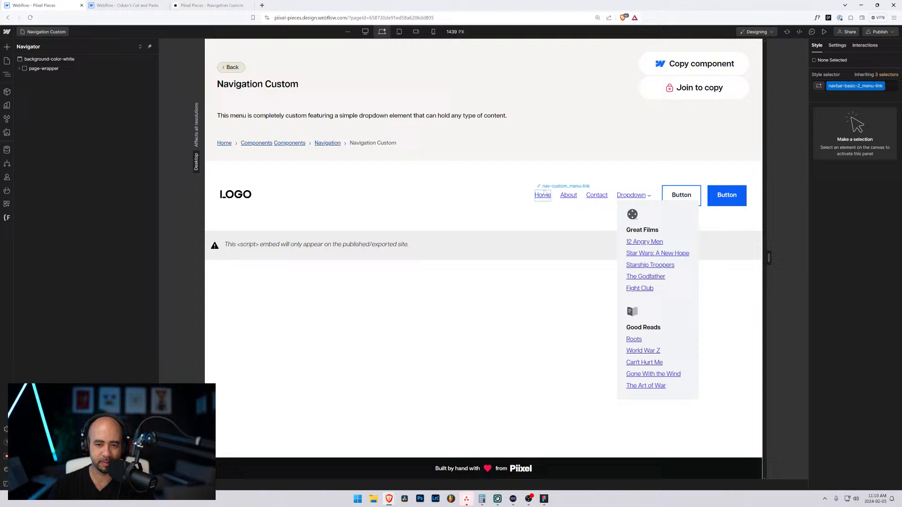
left_click(544, 195)
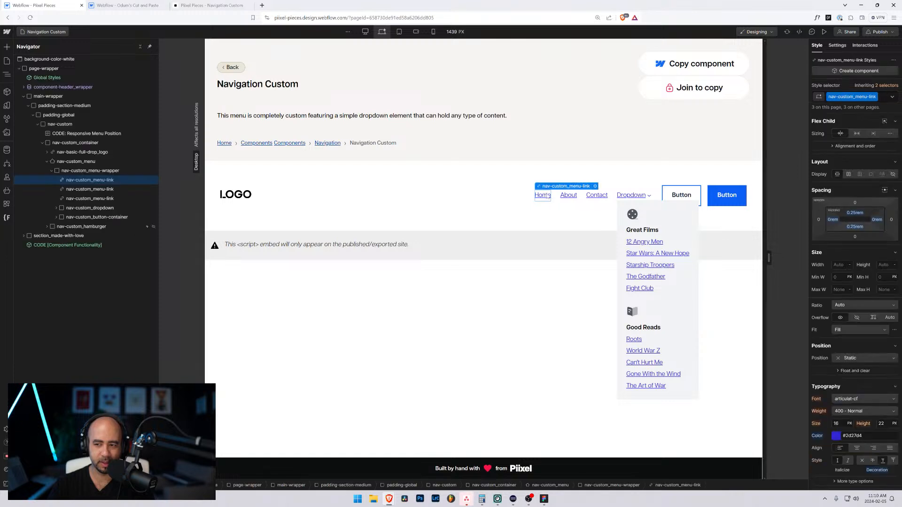
mouse_move(859, 218)
left_mouse_down()
mouse_move(860, 201)
mouse_move(860, 234)
mouse_move(857, 212)
left_mouse_up()
key("super")
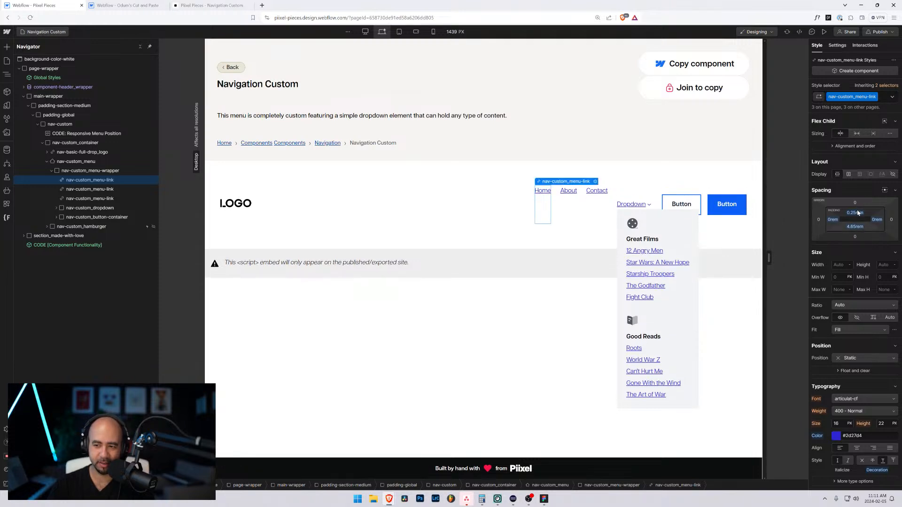
key("super")
key("super")
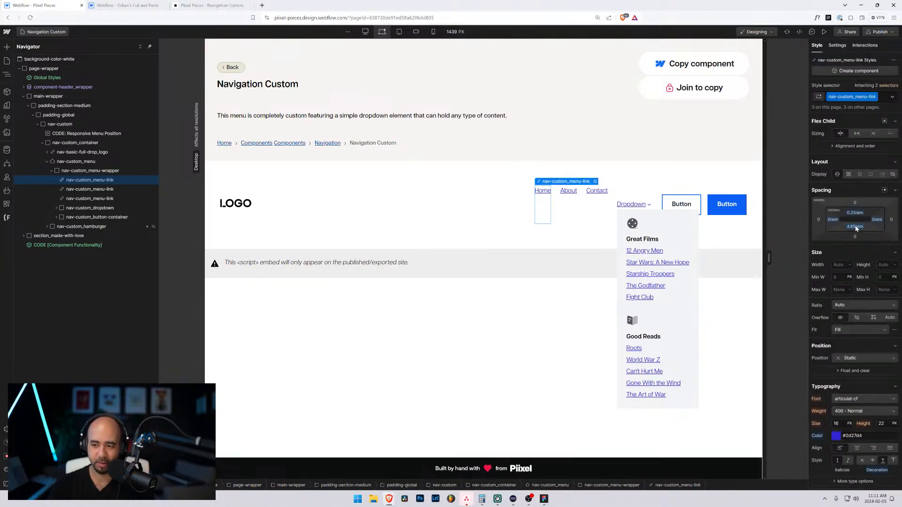
left_click_drag(856, 228, 861, 257)
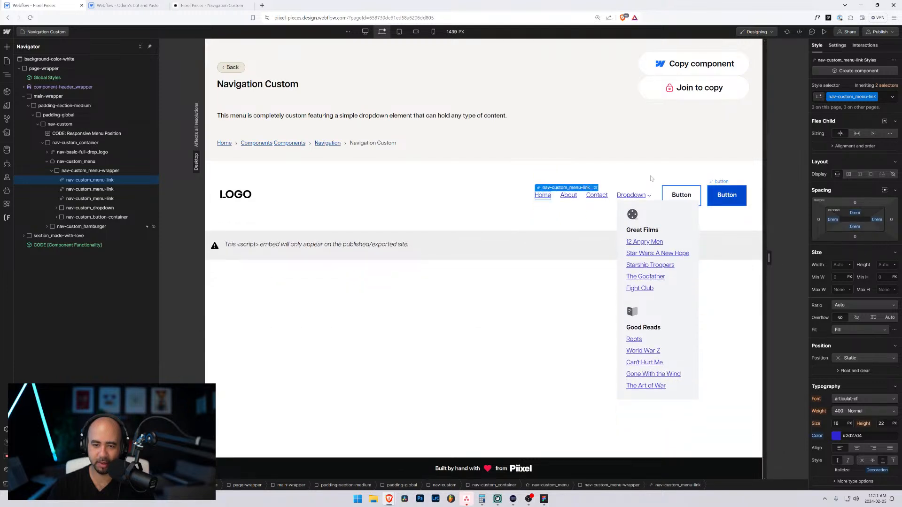
left_click(585, 177)
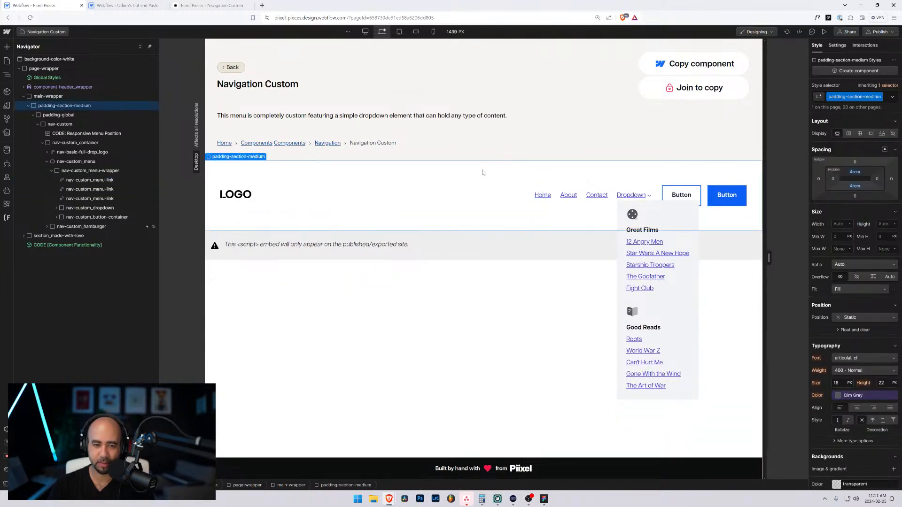
- On the Navigation Custom Full Dropdown page, set the top and bottom padding of nav-custom-full-drop_menu-link to 0rem
left_click(43, 33)
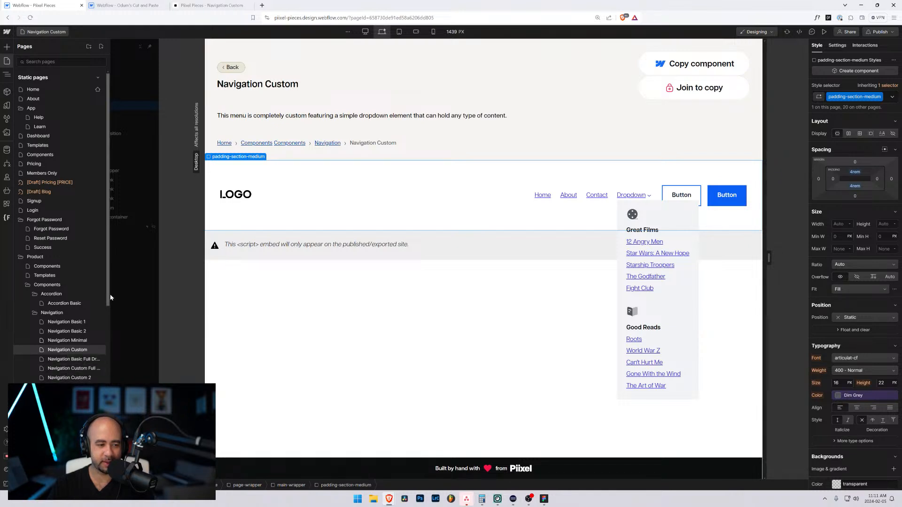
left_click(75, 368)
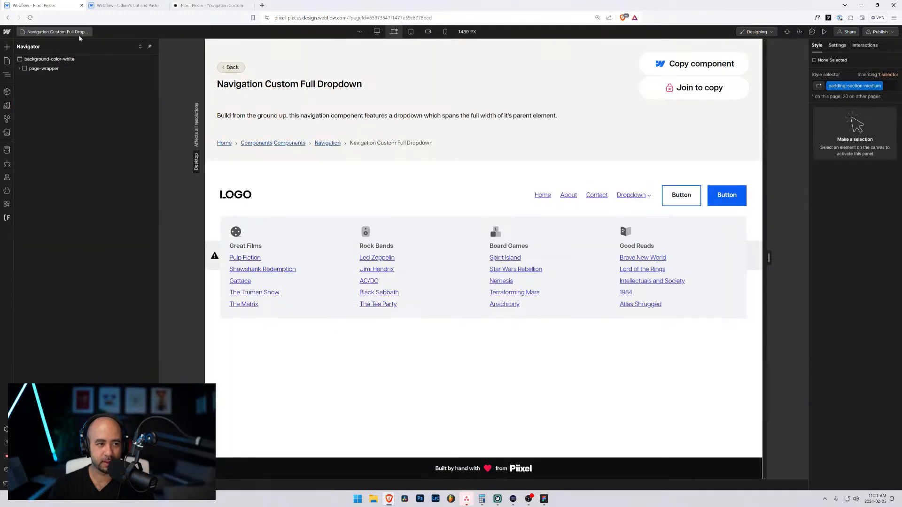
left_click(79, 33)
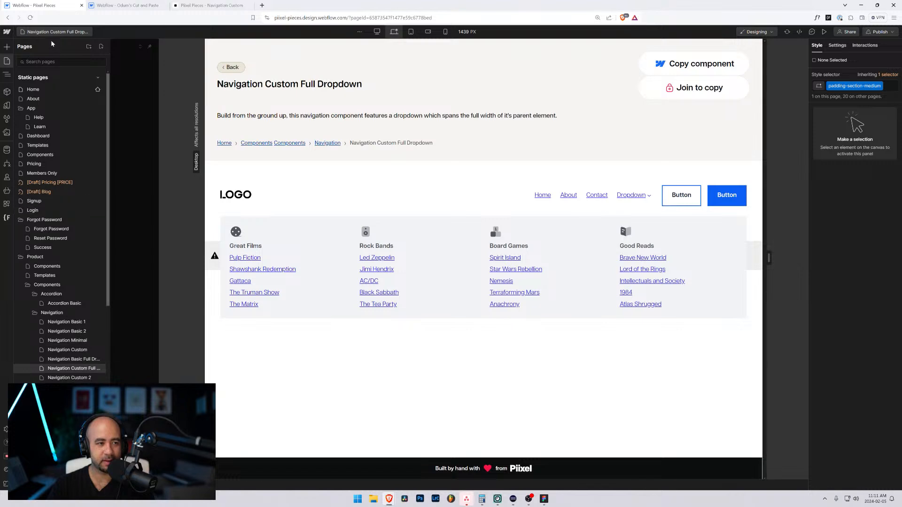
left_click(98, 370)
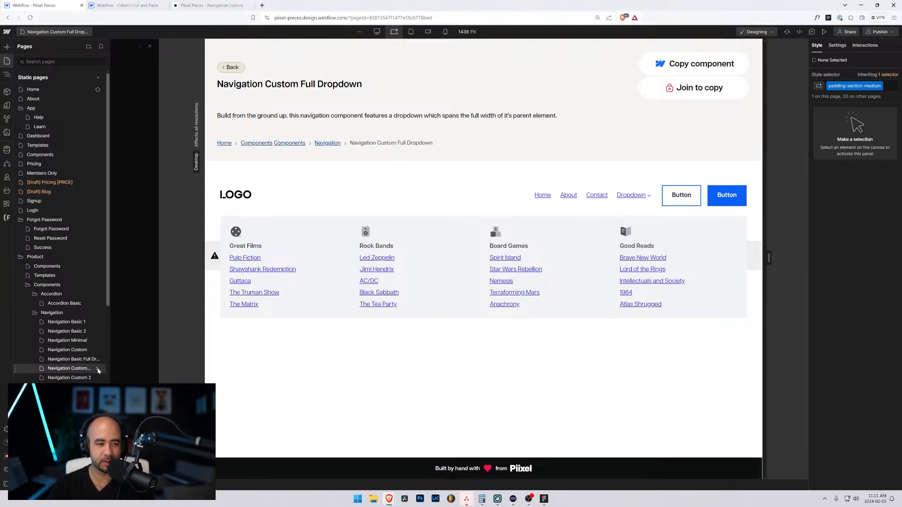
left_click(544, 195)
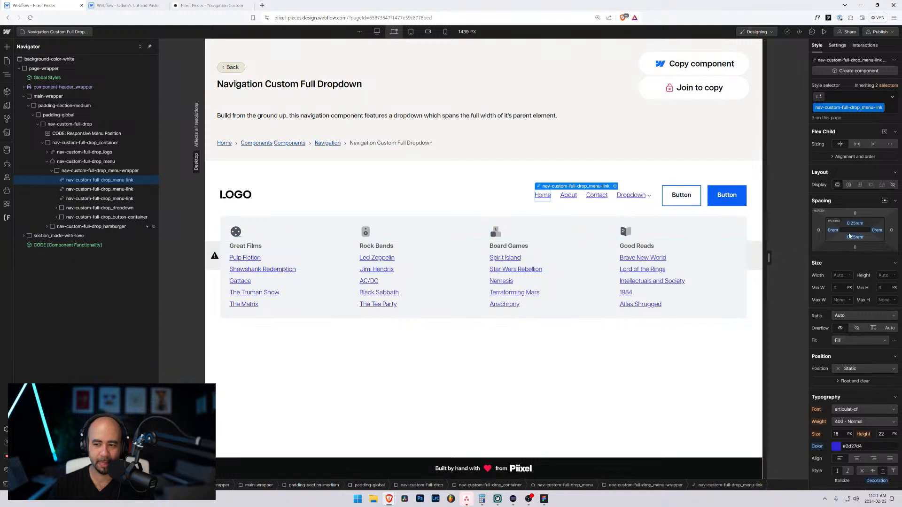
left_click_drag(860, 229, 859, 234)
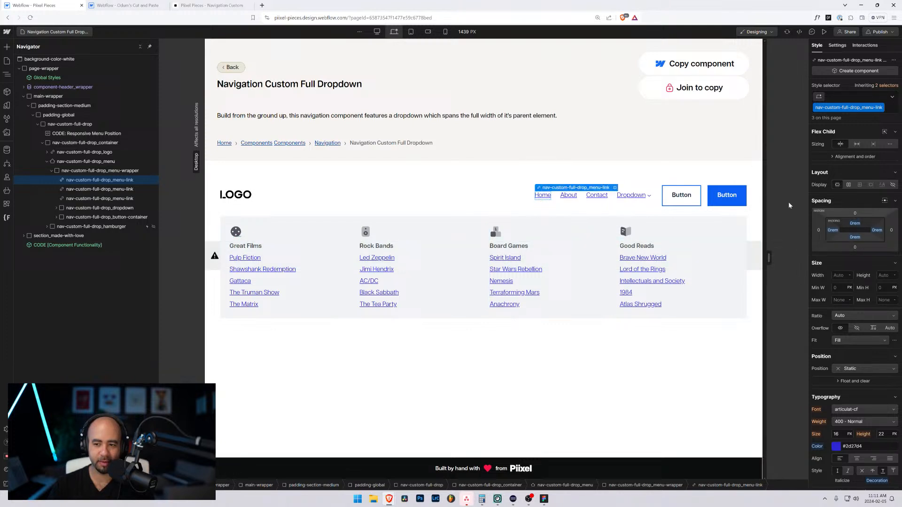
- Preview the Navigation Custom Full Dropdown page at the tablet breakpoint and test its hamburger menu
left_click(411, 32)
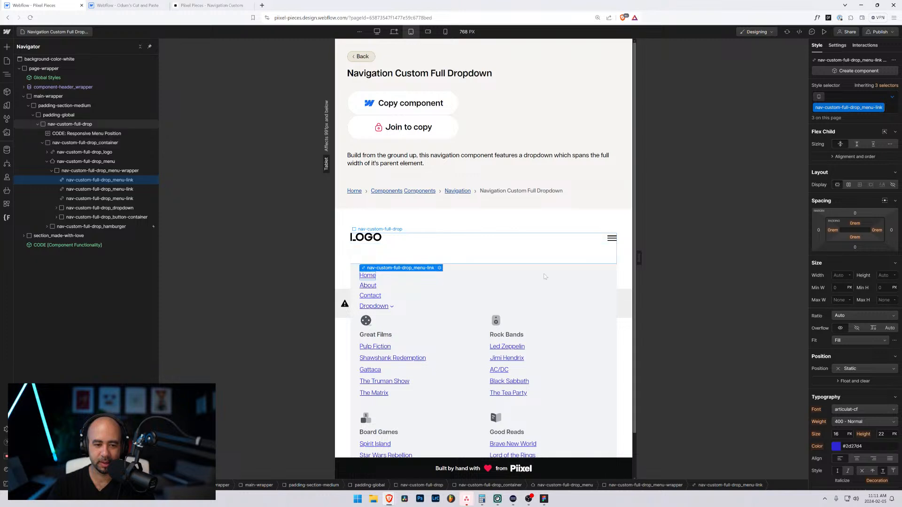
left_click(544, 243)
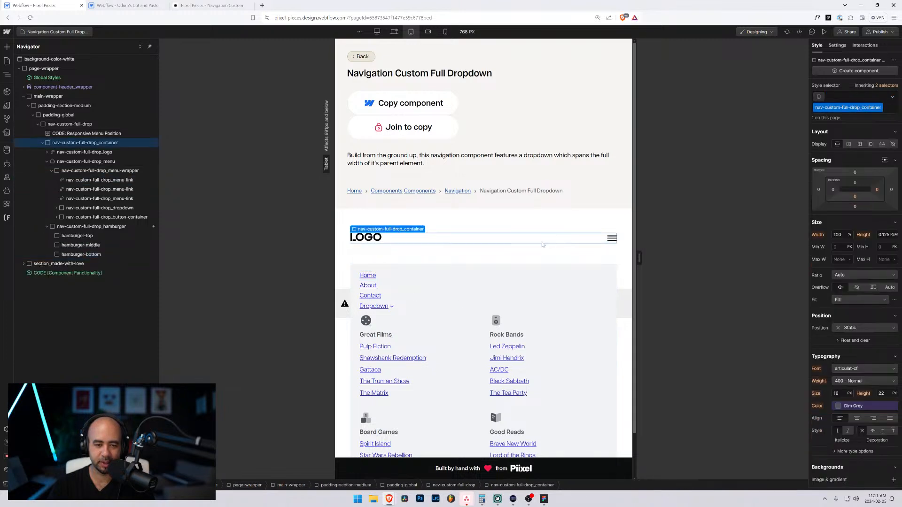
left_click(824, 33)
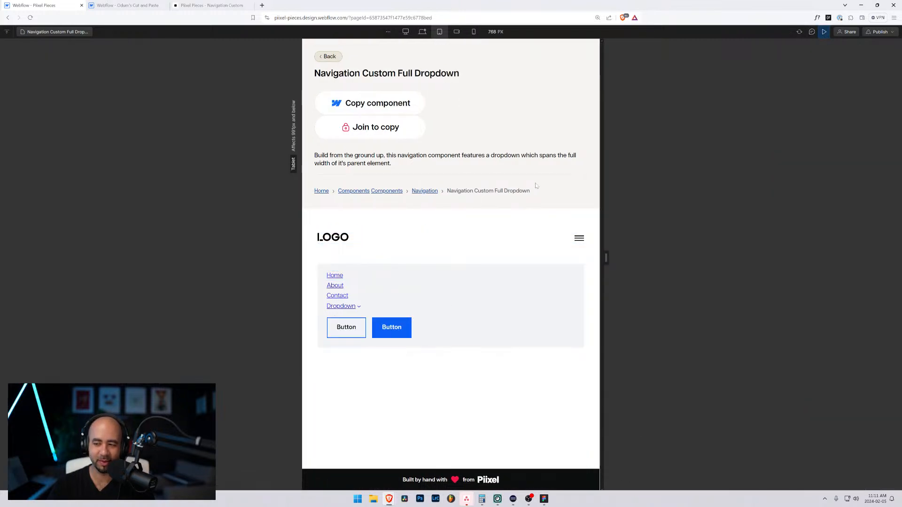
left_click(579, 241)
left_click(579, 241)
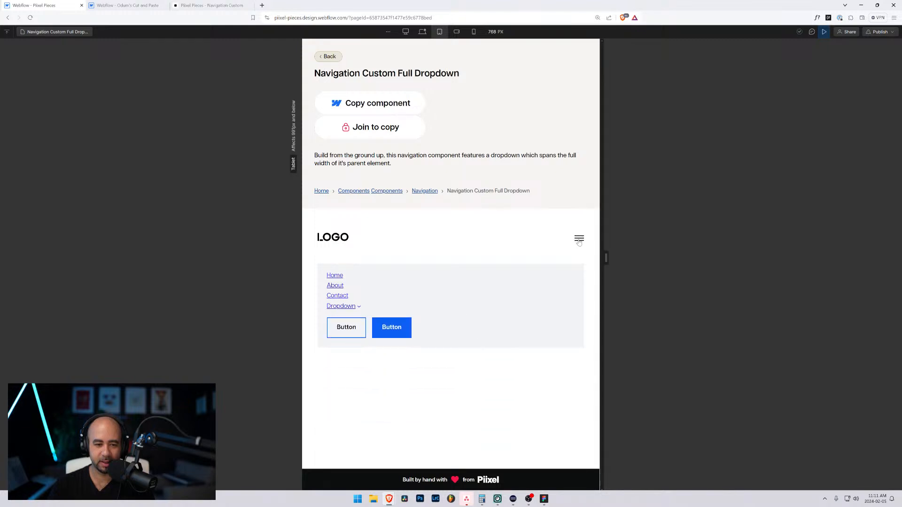
left_click(579, 240)
left_click(578, 240)
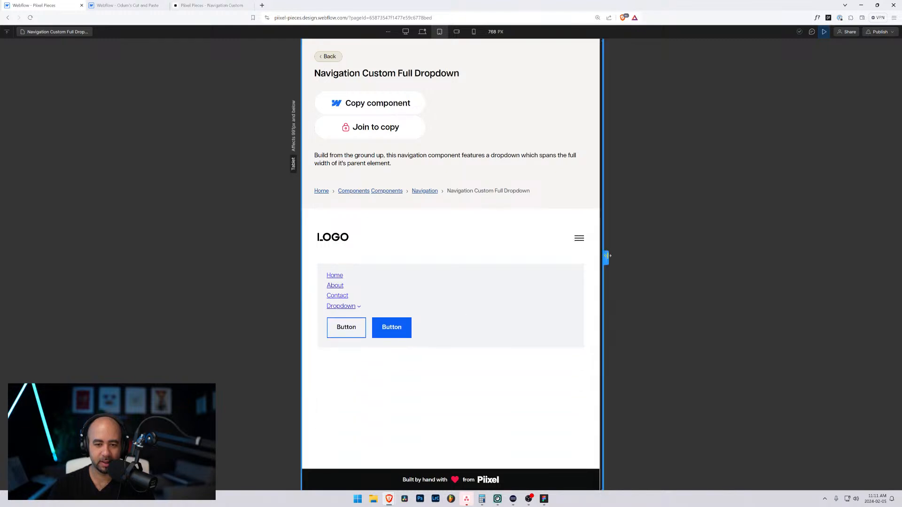
- Narrow the preview to about 588 px to test the hamburger menu, and widen it to about 1400 px to check the desktop navigation
left_click_drag(606, 258, 570, 258)
left_click(571, 239)
left_click(571, 239)
left_click(544, 249)
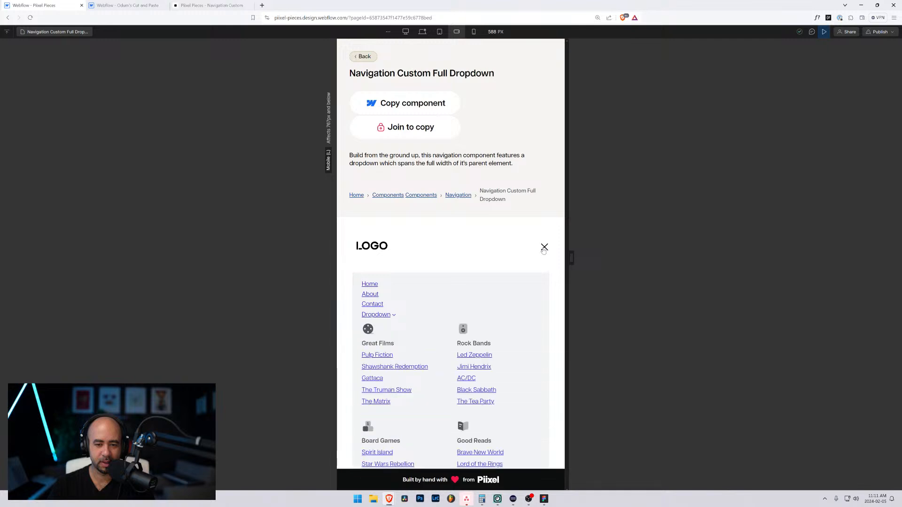
left_click(544, 249)
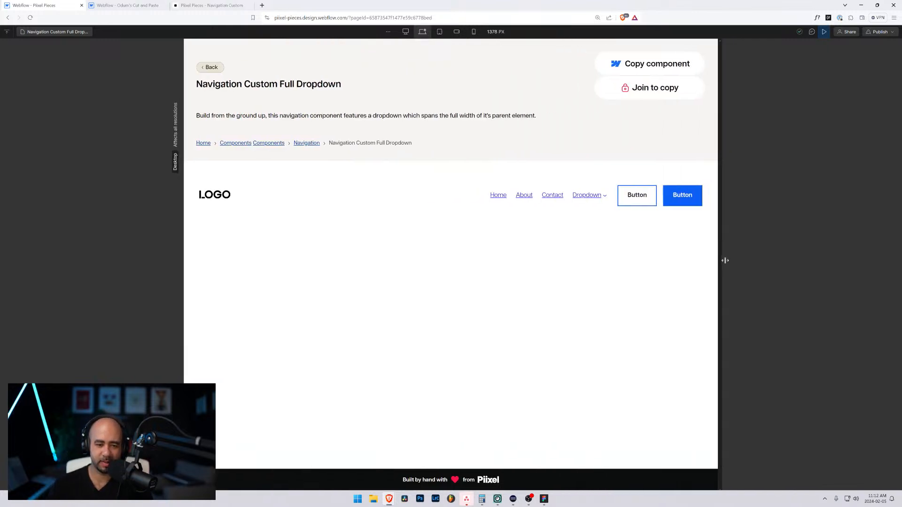
left_click_drag(565, 261, 728, 258)
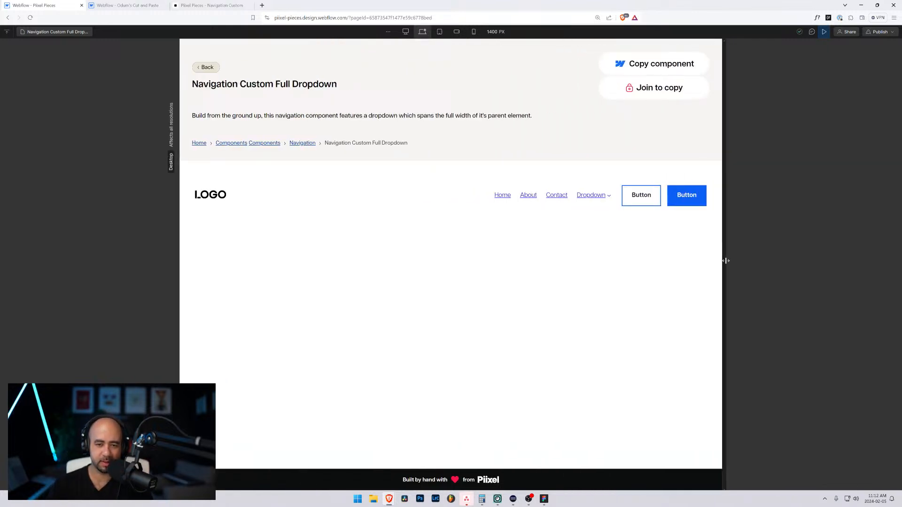
- Preview the Navigation Custom page at the tablet breakpoint and test opening and closing its hamburger menu
left_click(77, 31)
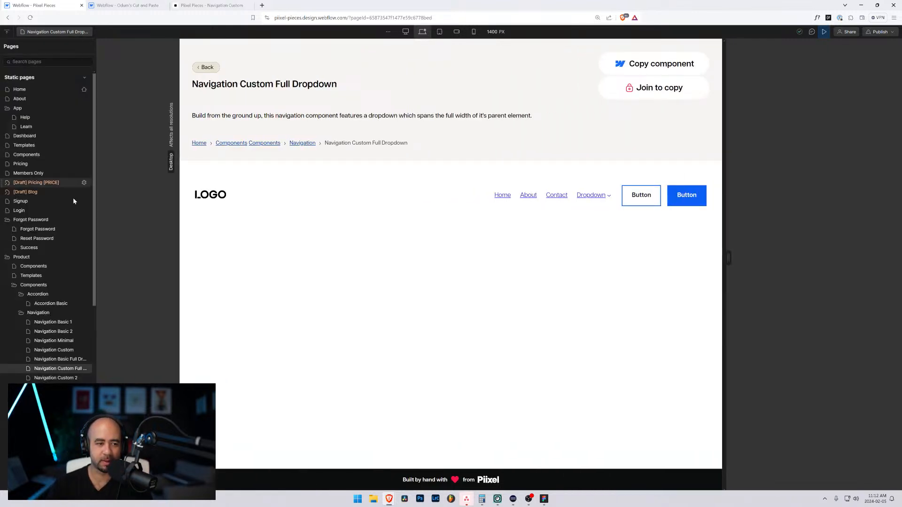
left_click(70, 350)
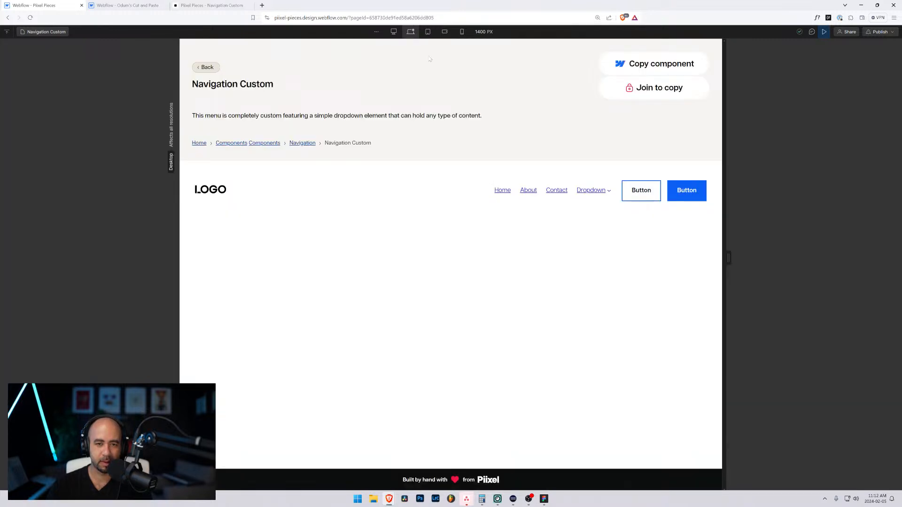
left_click(428, 31)
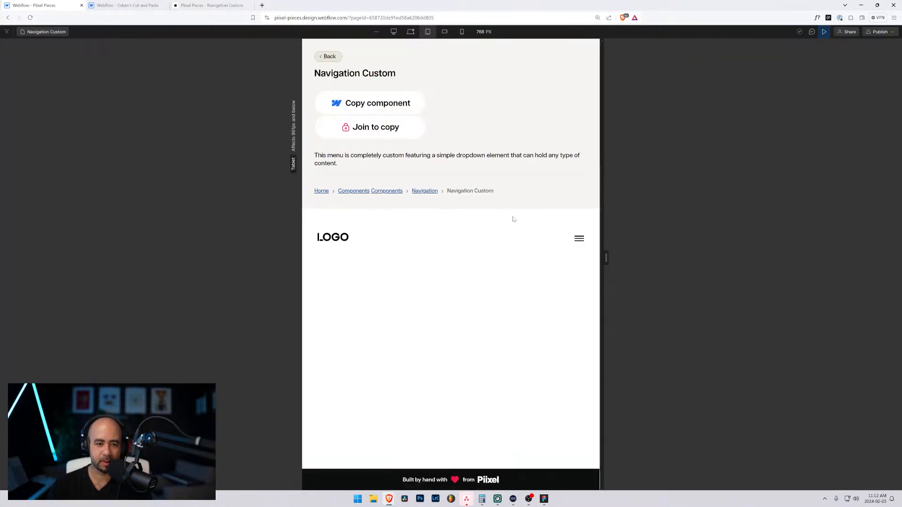
left_click(578, 239)
left_click(578, 238)
left_click(578, 238)
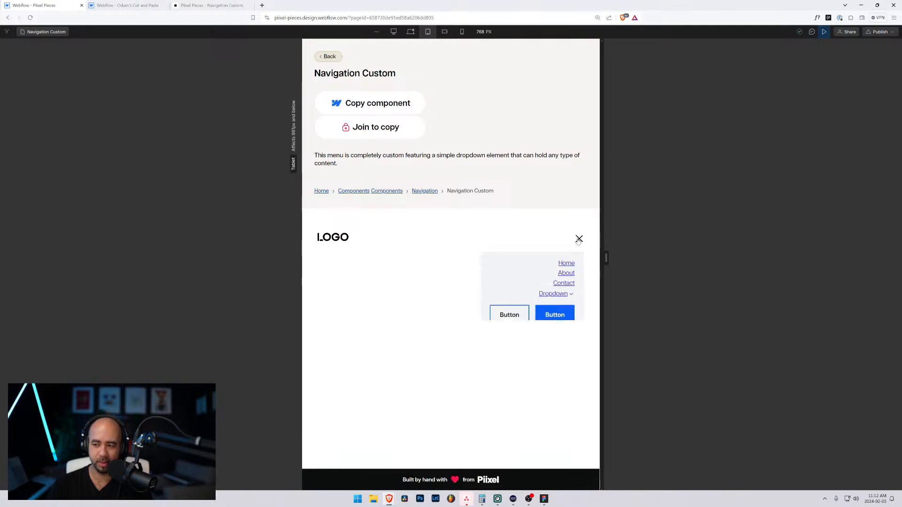
left_click(578, 238)
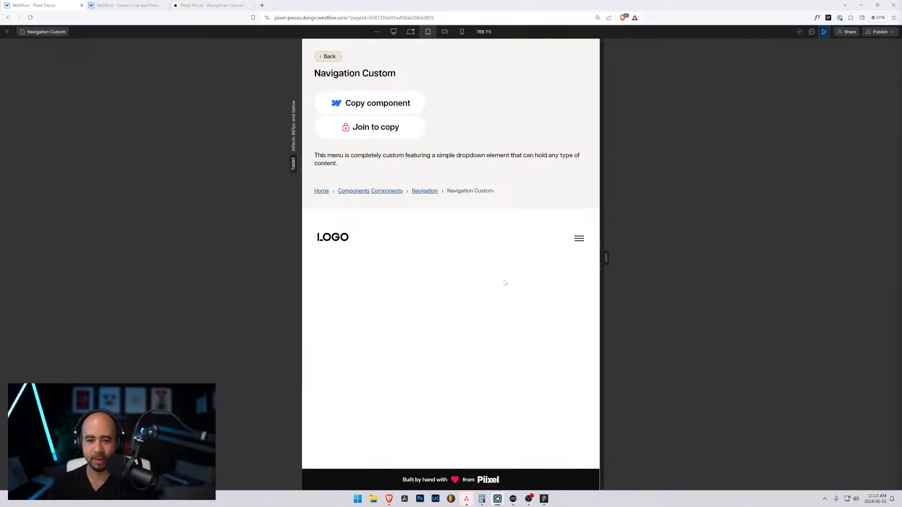
- Reopen the Navigation Custom Full Dropdown preview and switch to the published Piixel Pieces site to list its Navigation components
left_click(42, 31)
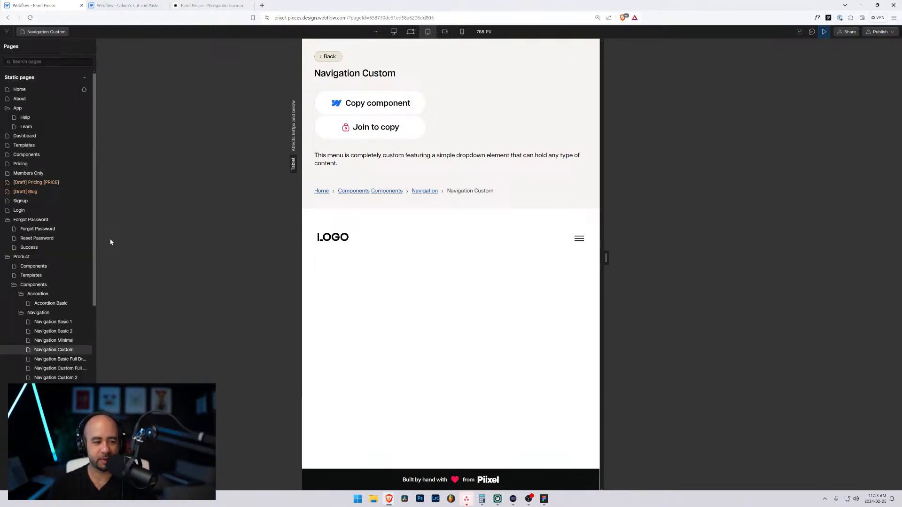
left_click(71, 368)
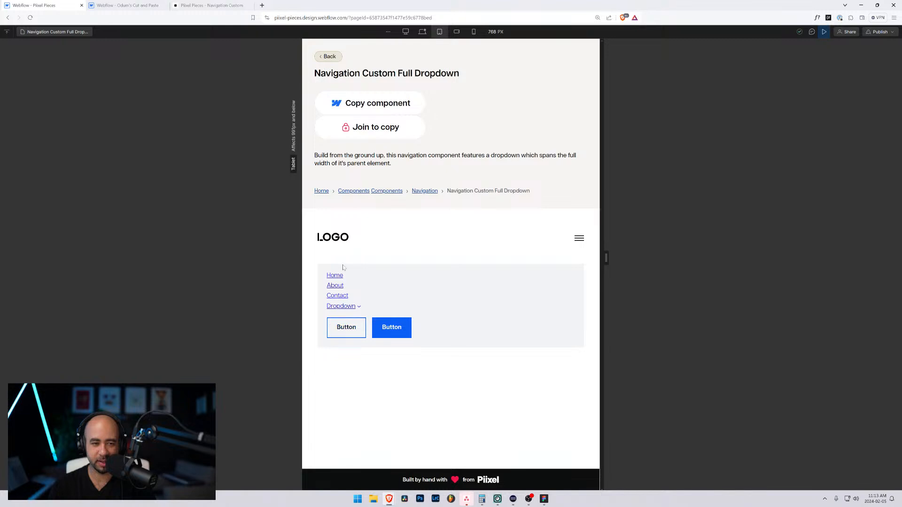
left_click(213, 5)
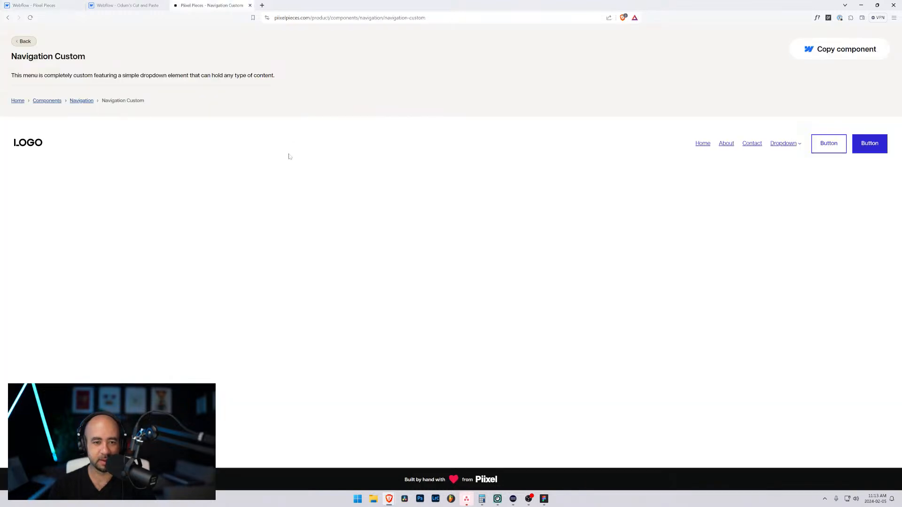
left_click(24, 41)
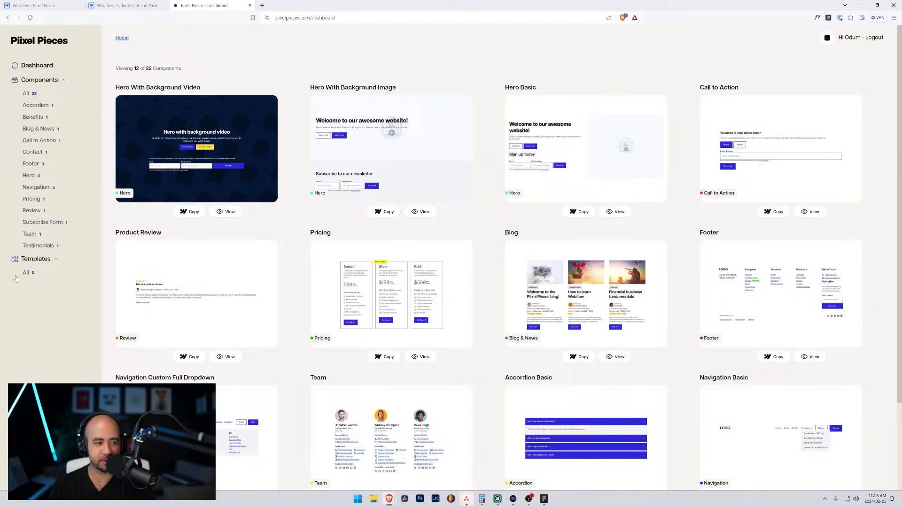
left_click(36, 187)
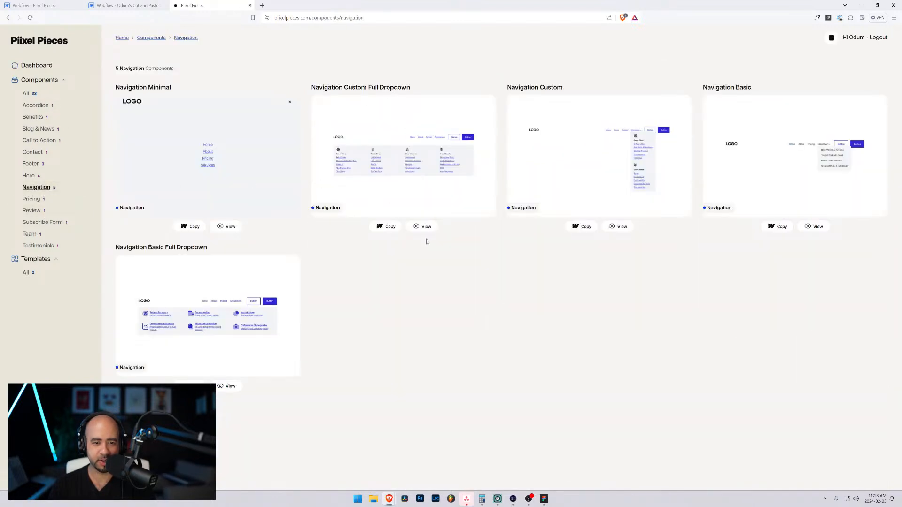
- View the published Navigation Custom Full Dropdown component and test its hamburger menu at a narrow window width, then restore the full-width view
left_click(422, 227)
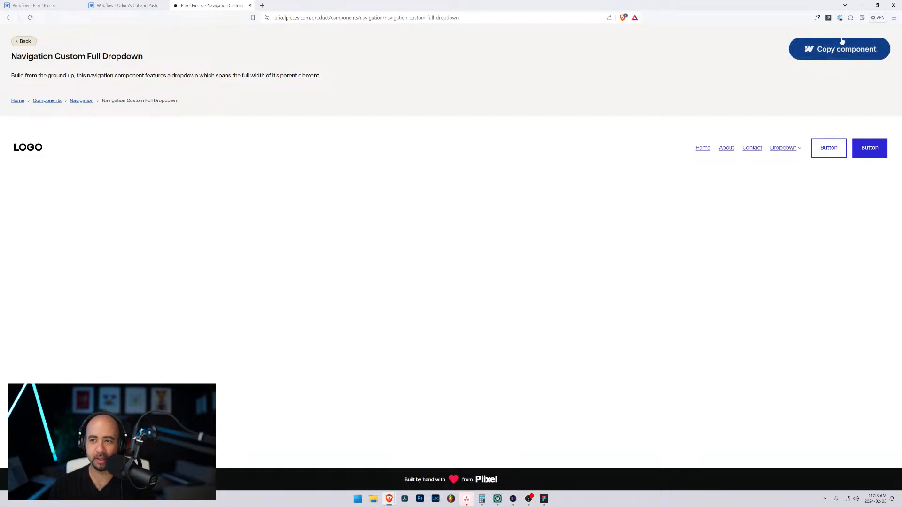
left_click(876, 5)
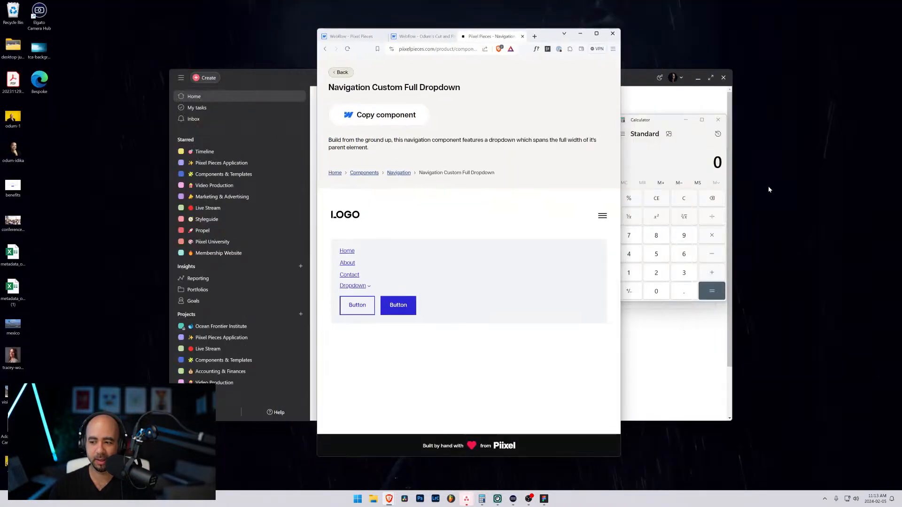
left_click(602, 216)
left_click(597, 217)
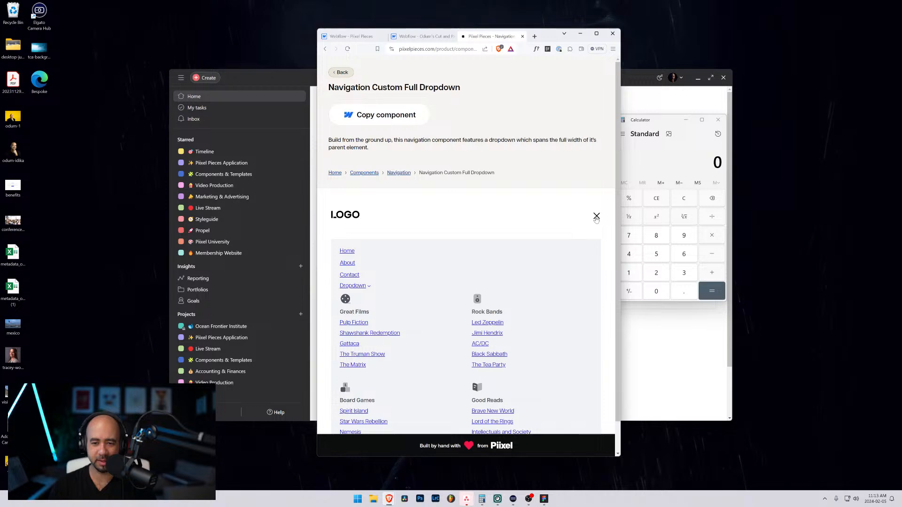
left_click_drag(620, 230, 829, 229)
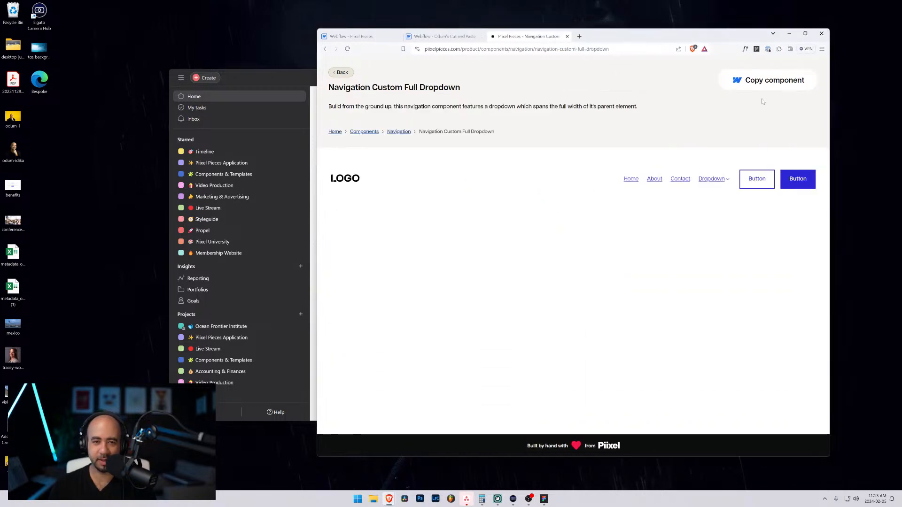
double_click(805, 32)
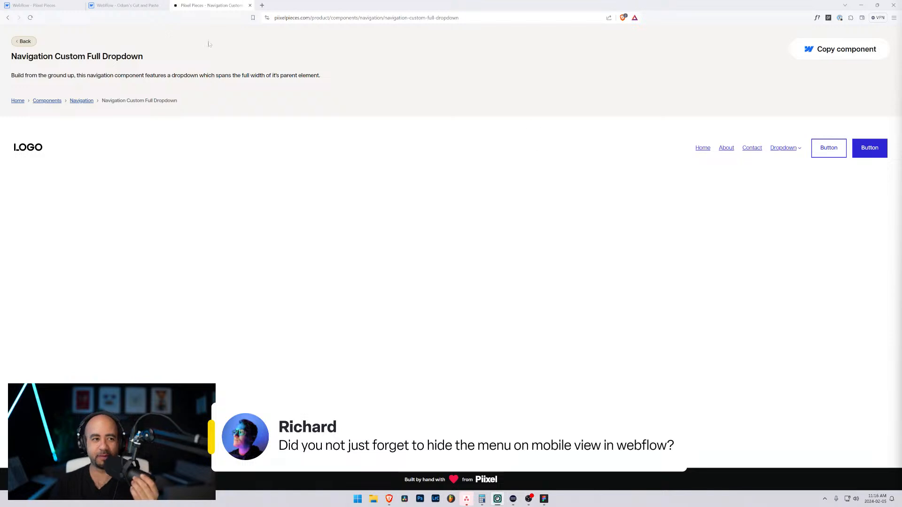
- Return to the Navigation Custom Full Dropdown page in the Webflow Designer, widen the tablet canvas to 874 px and select the menu wrapper
key("ctrl+1")
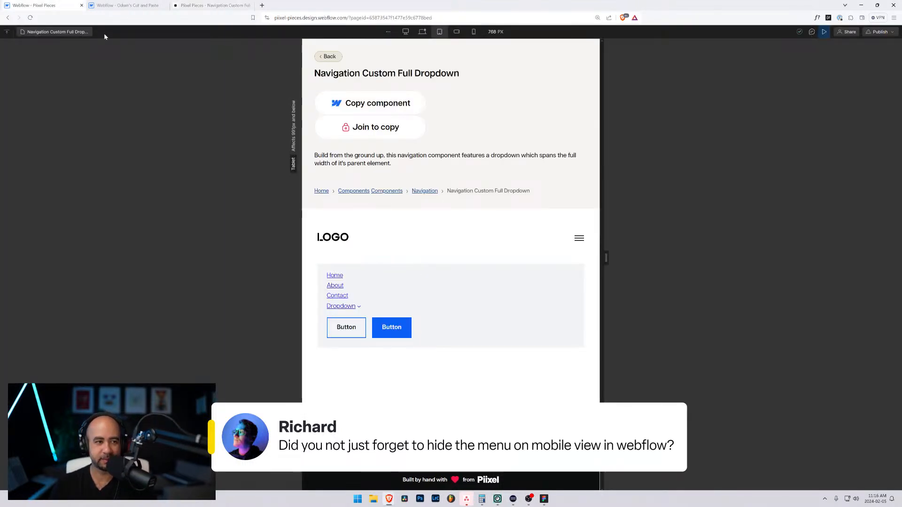
left_click(823, 35)
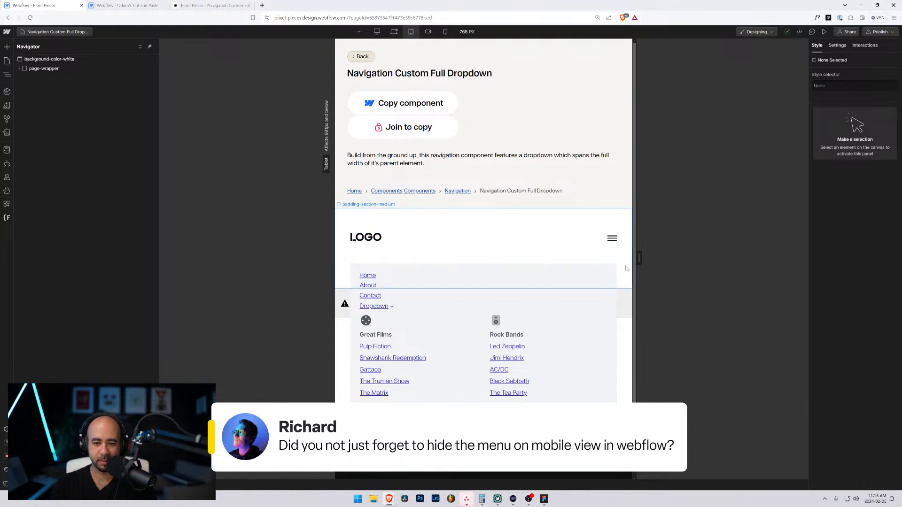
left_click_drag(630, 259, 659, 259)
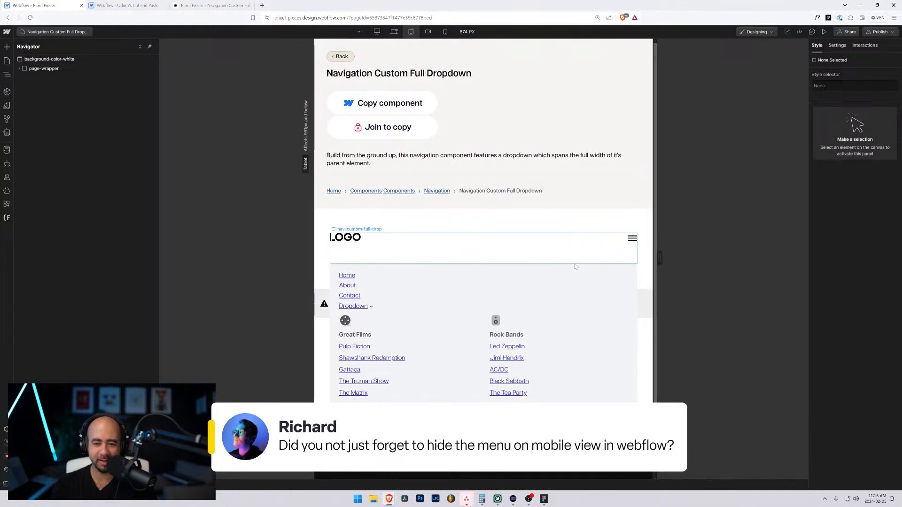
left_click(571, 273)
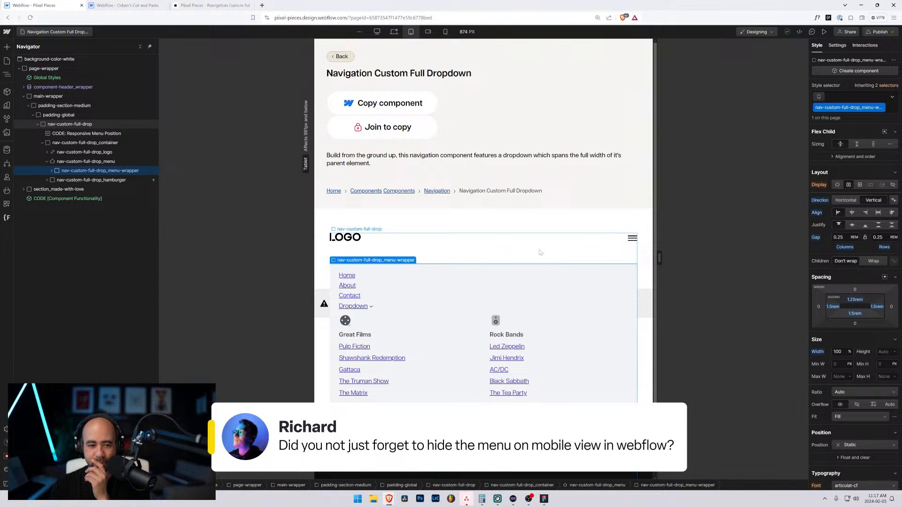
- Inspect the initial Size action in the hamburger's Nav Custom Full Dropdown [OPEN] animation and check which element it affects
left_click(117, 180)
left_click(863, 45)
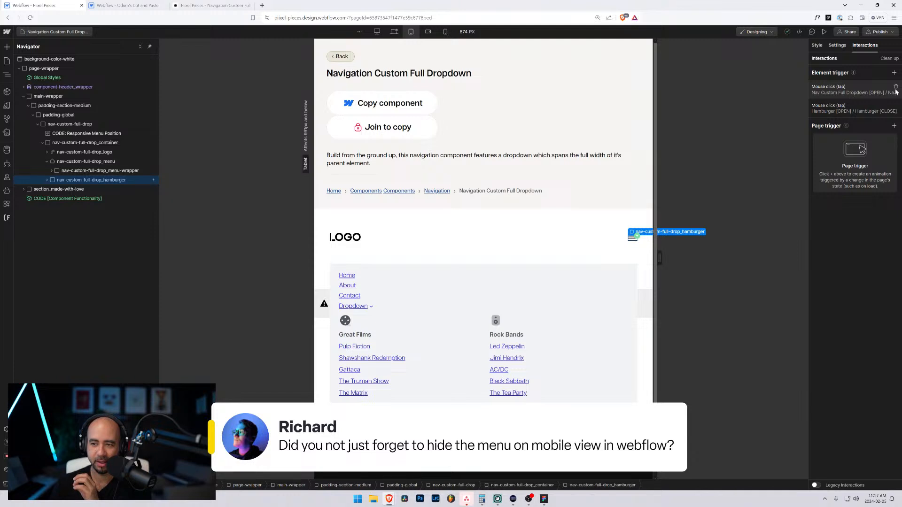
left_click(873, 92)
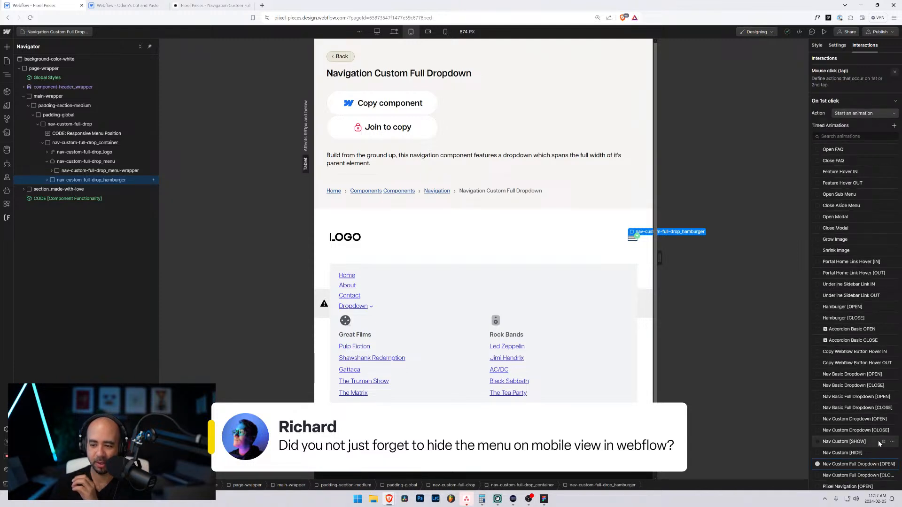
left_click(884, 465)
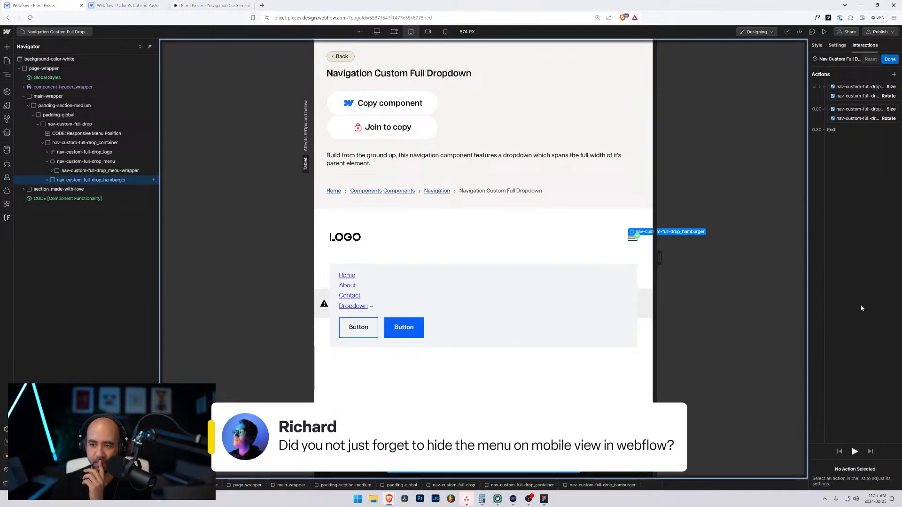
left_click(861, 88)
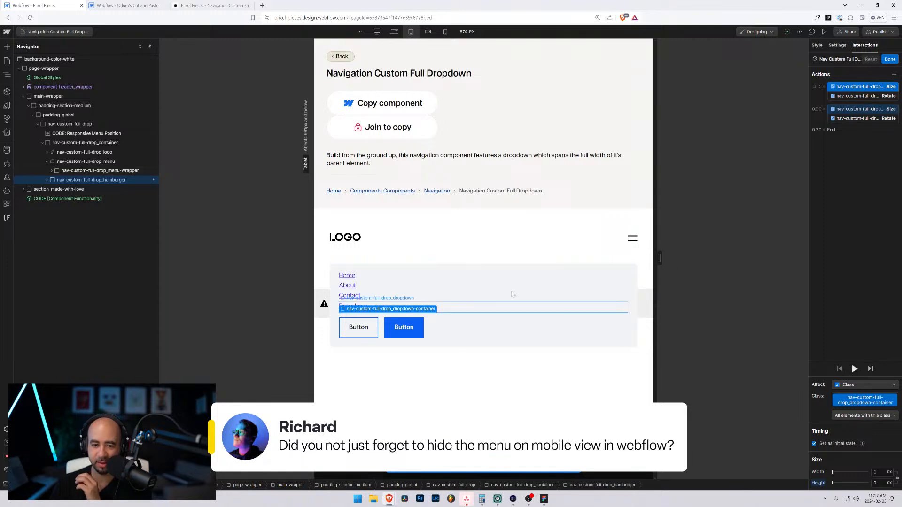
left_click(470, 279)
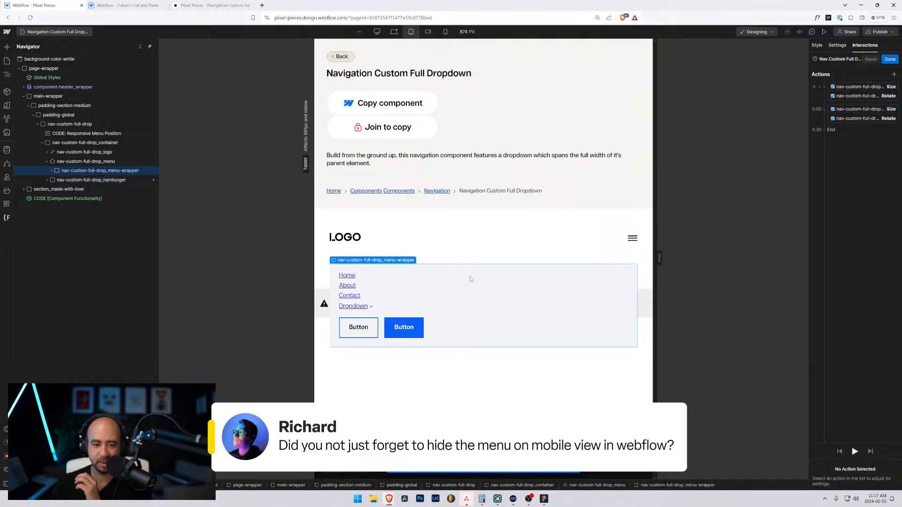
- Try setting the height of nav-custom-full-drop_menu to 0 px at the tablet breakpoint
left_click(103, 161)
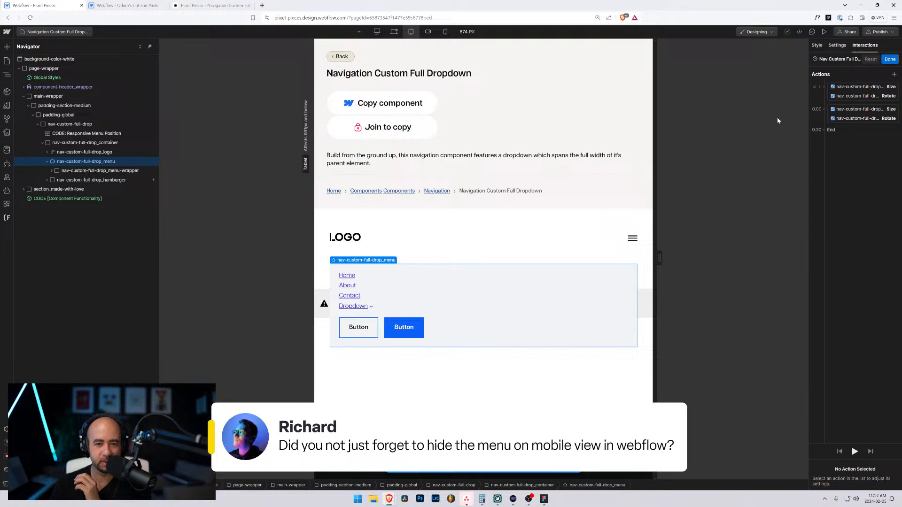
left_click(817, 45)
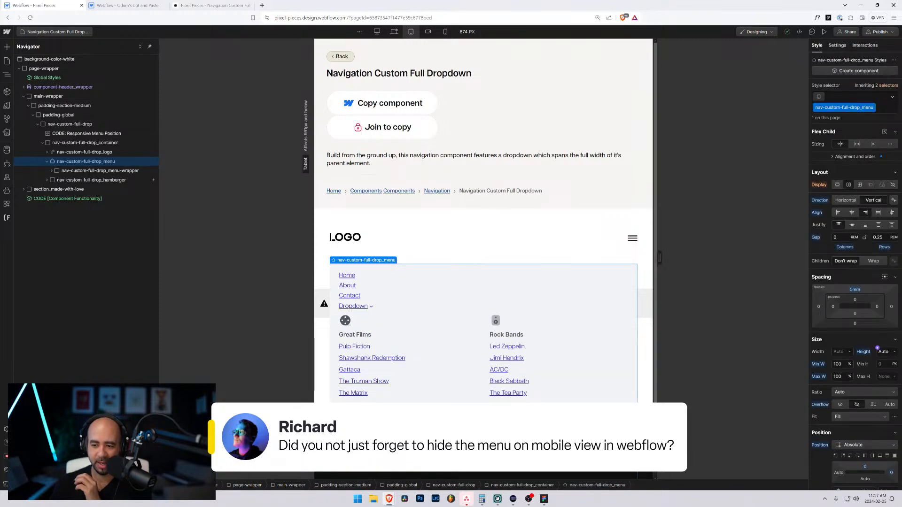
left_click(877, 350)
type("0")
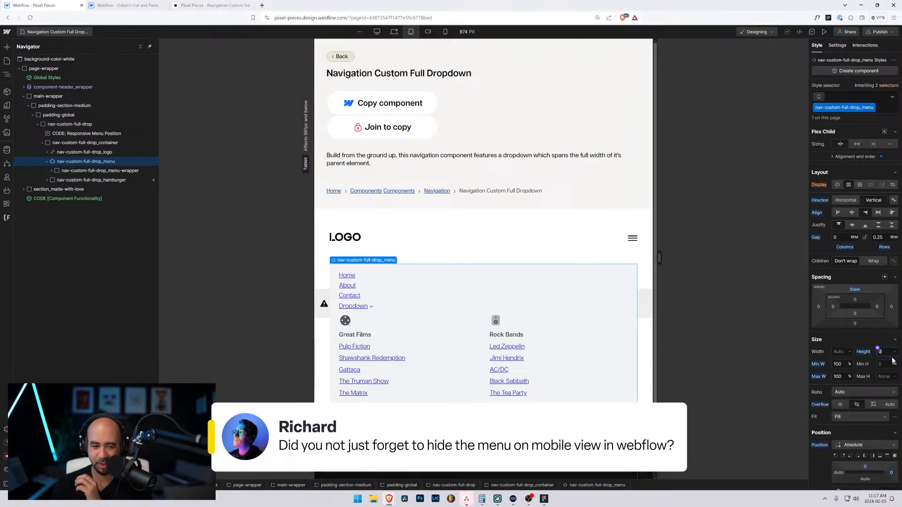
key("Return")
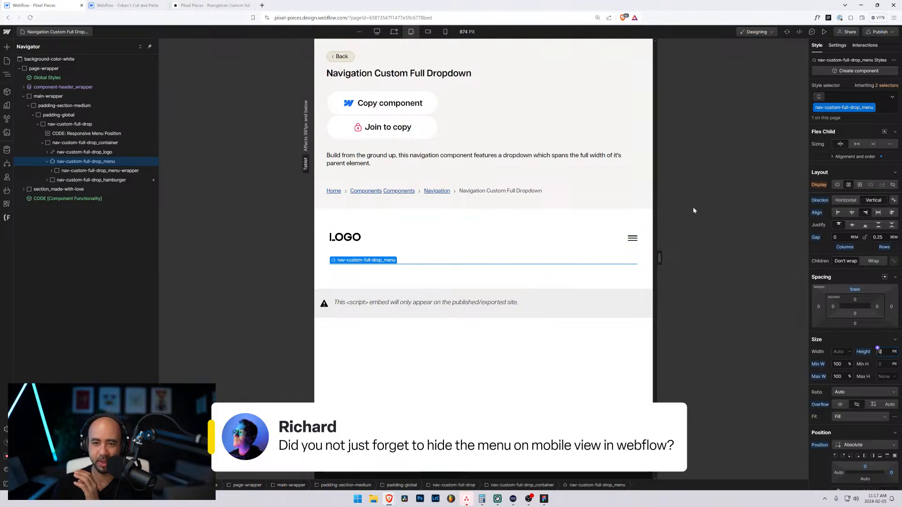
- Test the hamburger menu in preview and clear the height value from nav-custom-full-drop_menu
left_click(823, 32)
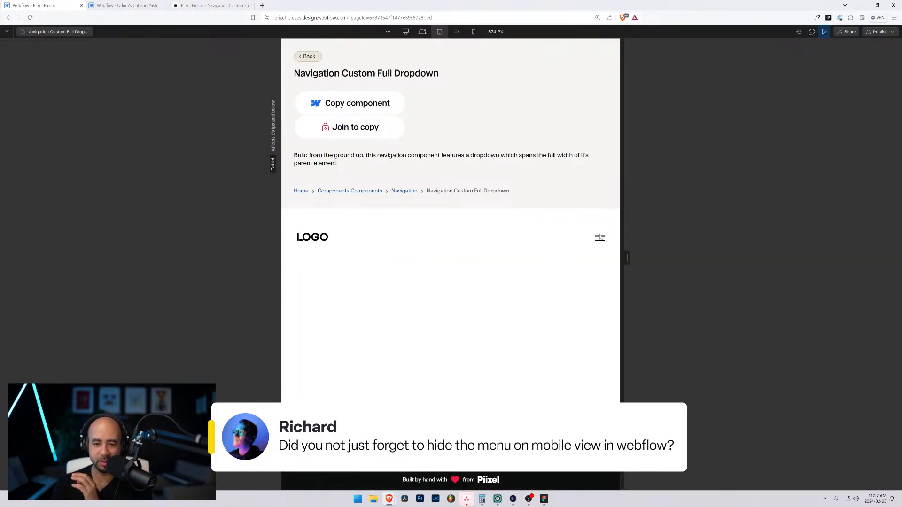
left_click(600, 239)
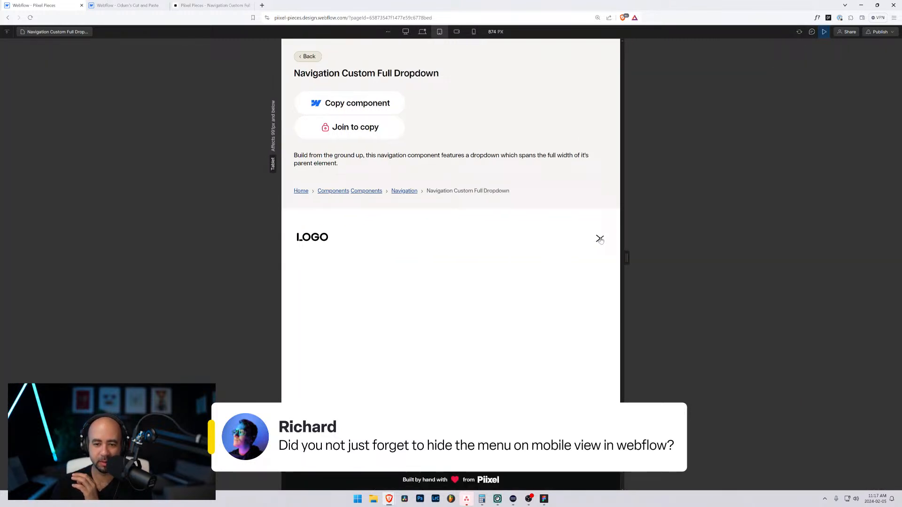
left_click(825, 32)
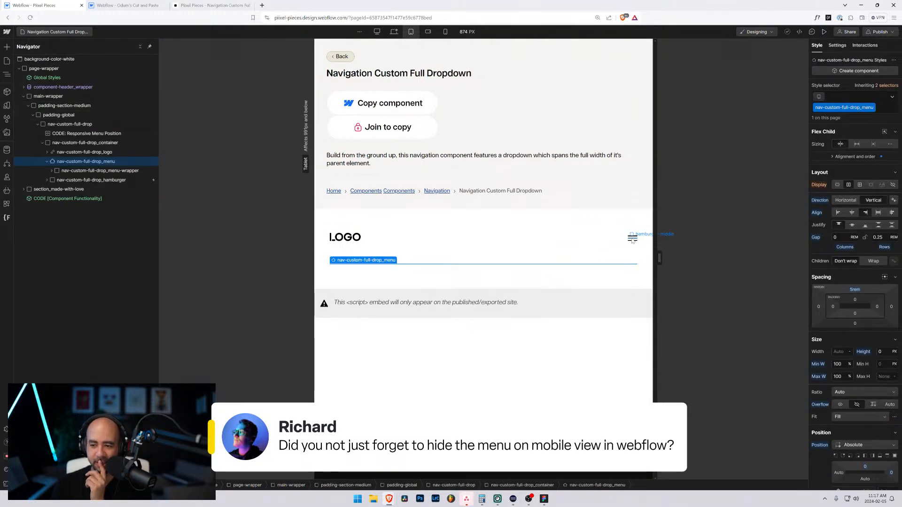
left_click(866, 353, "alt")
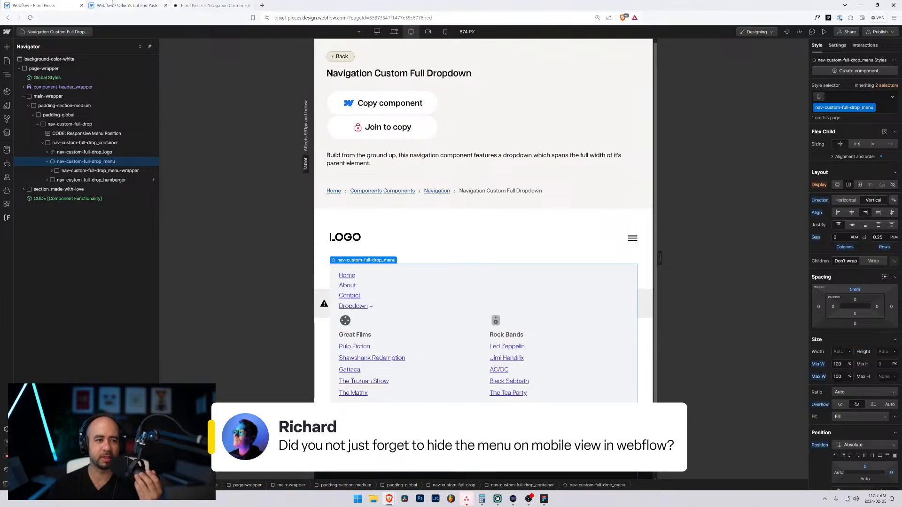
- Open the Navigation Basic Full Dropdown page, check it at the desktop and tablet breakpoints, and select its hamburger
left_click(56, 31)
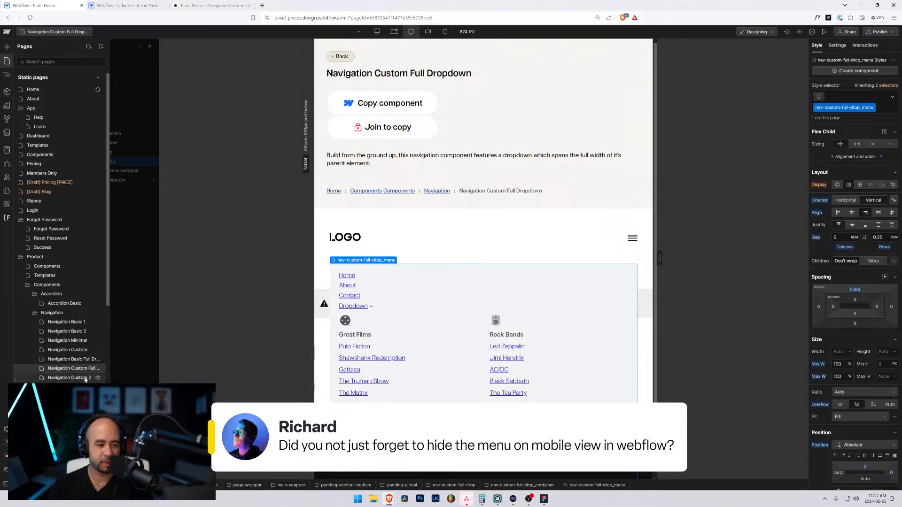
left_click(85, 378)
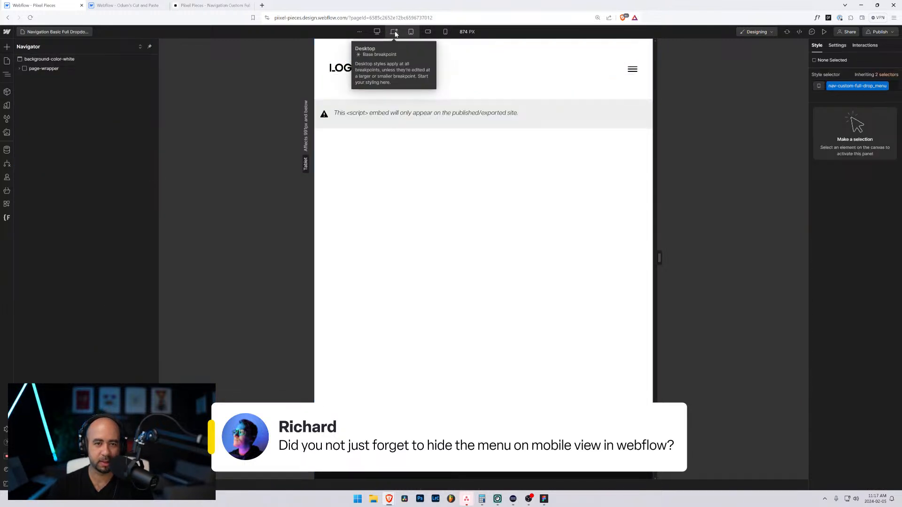
left_click(395, 33)
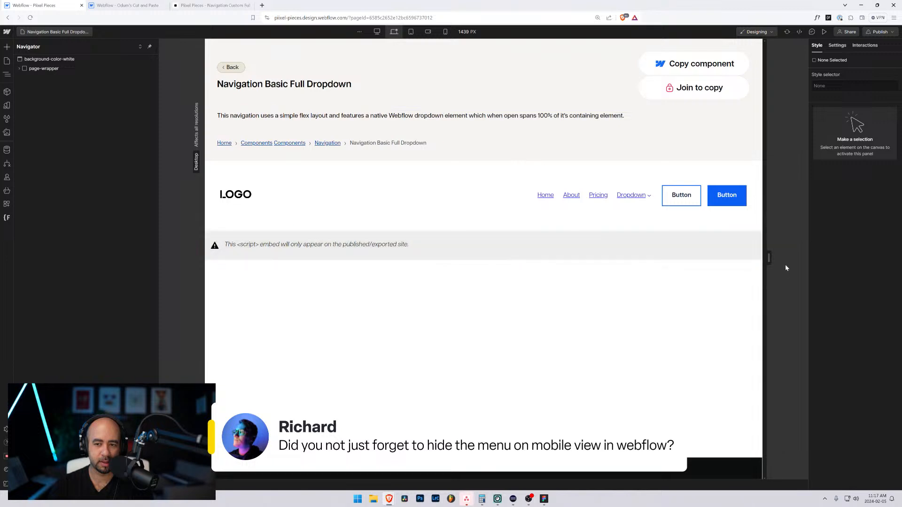
left_click(411, 32)
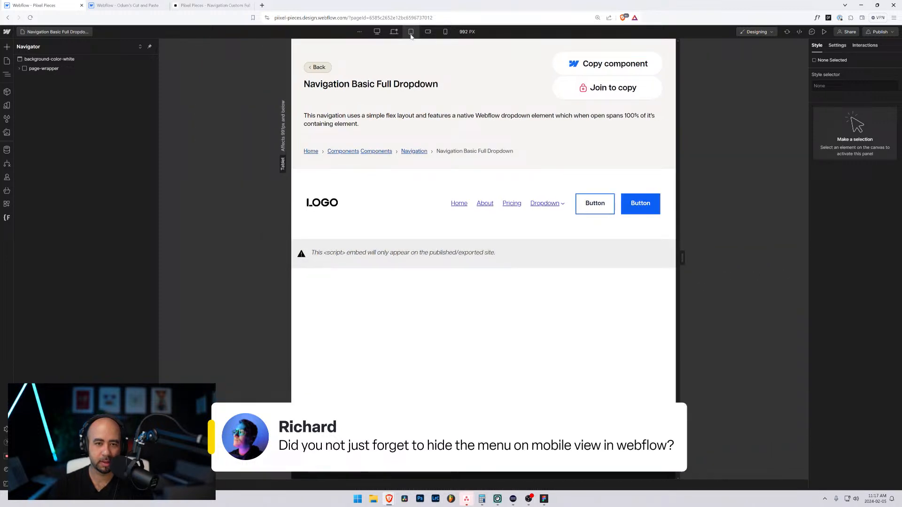
left_click(611, 238)
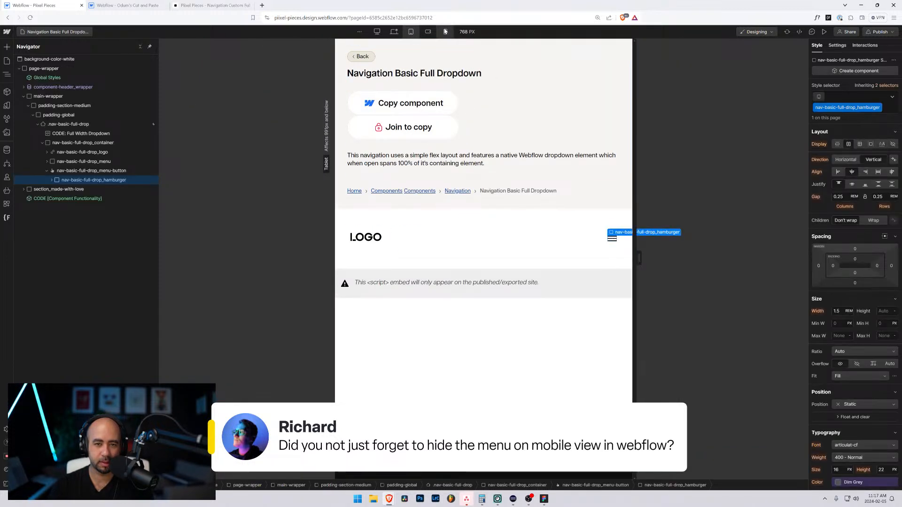
- Preview the Navigation Basic Full Dropdown page, test its hamburger menu at tablet size, and view the desktop layout
left_click(824, 32)
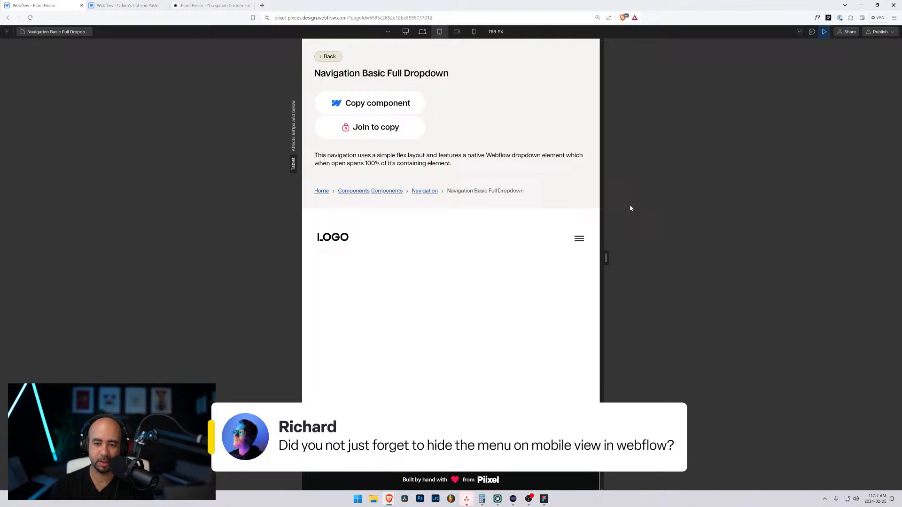
left_click(578, 240)
left_click(579, 239)
key("shift+1")
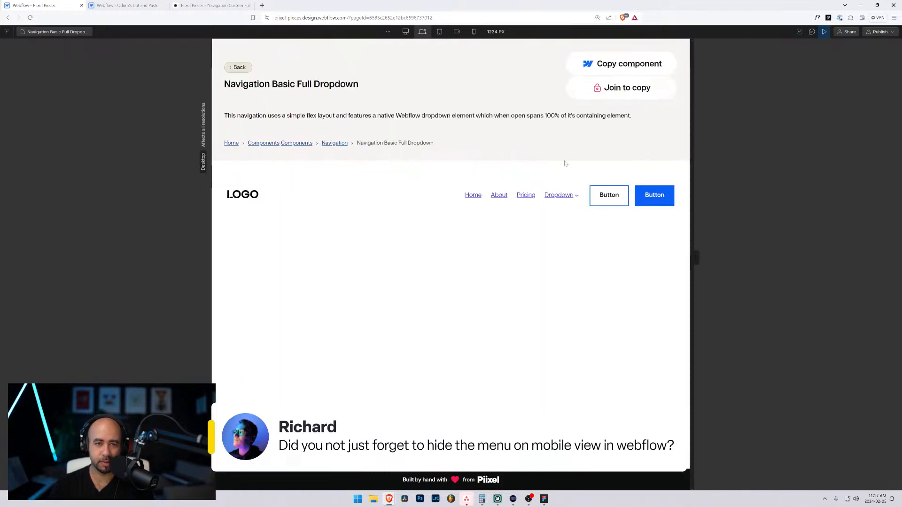
- Preview the Navigation Custom page at the tablet breakpoint and test opening and closing its hamburger menu
left_click(82, 33)
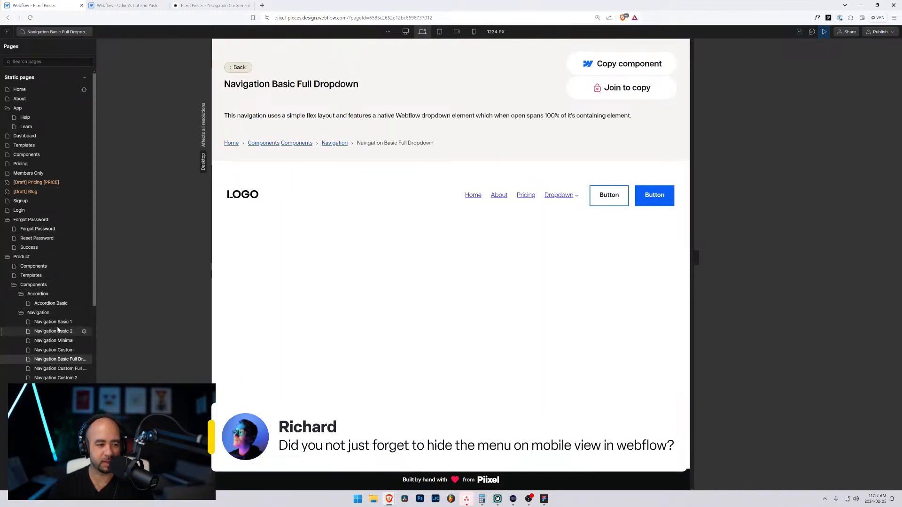
left_click(68, 351)
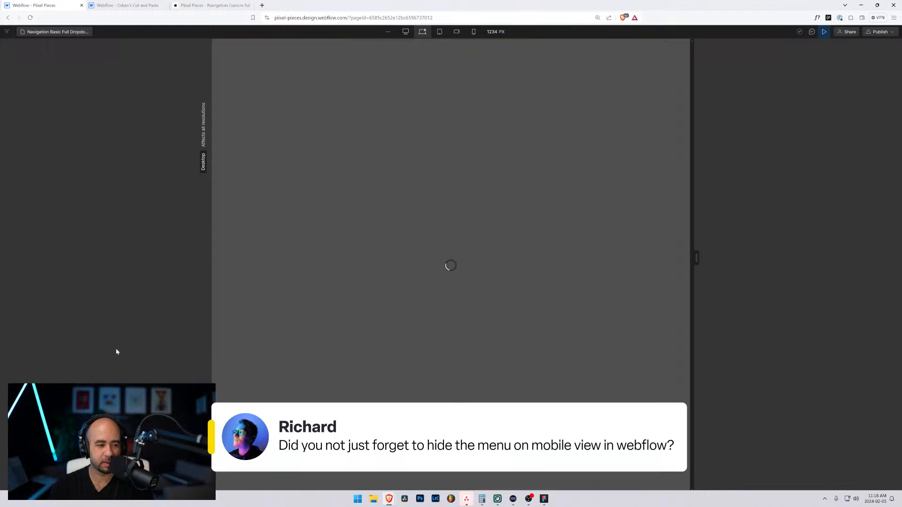
key("shift+2")
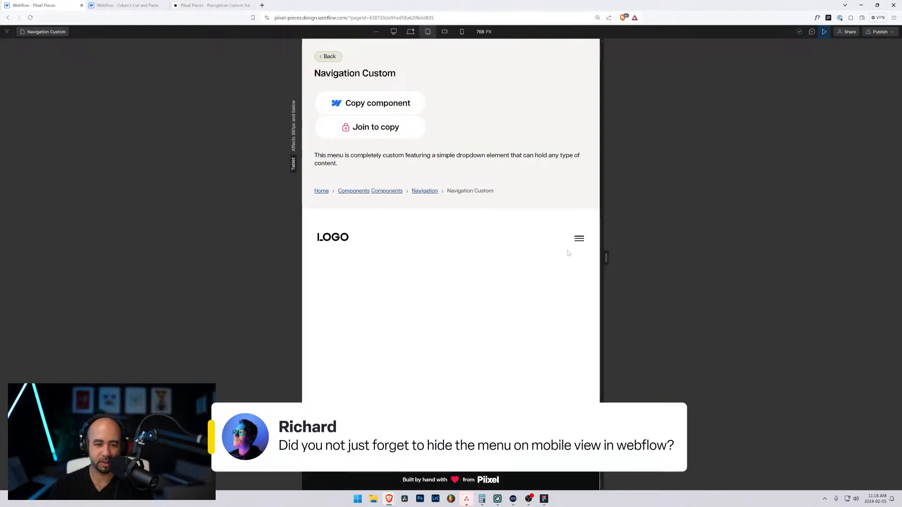
left_click(579, 239)
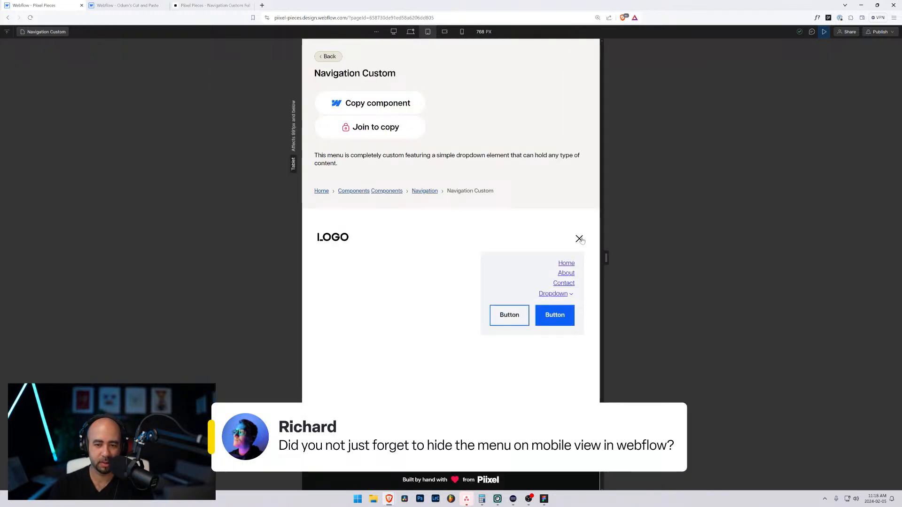
left_click(580, 239)
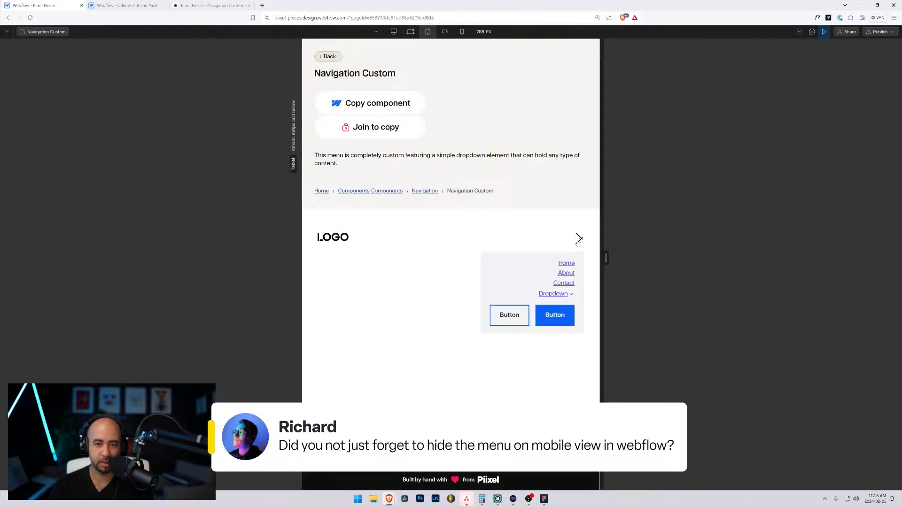
- Leave the preview and inspect the tablet styles of nav-custom_menu-wrapper and its parent nav-custom_menu
left_click(825, 32)
left_click(568, 262)
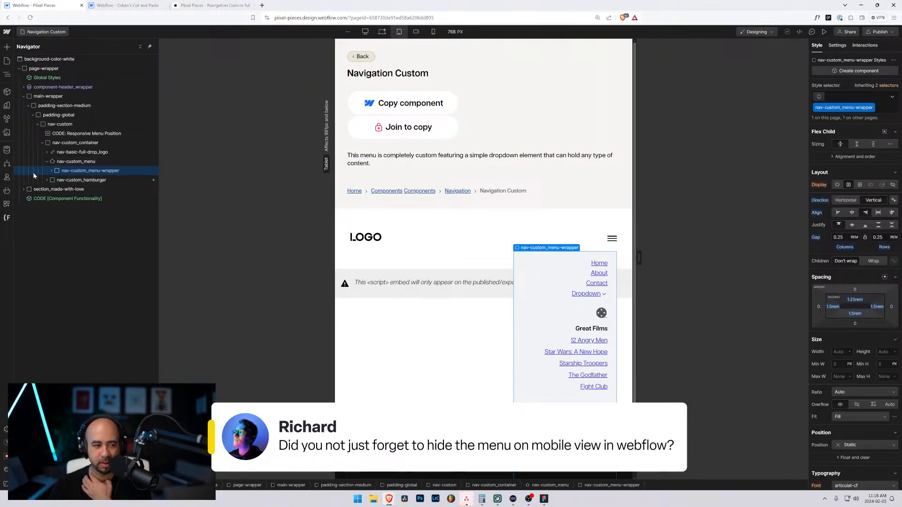
left_click(70, 161)
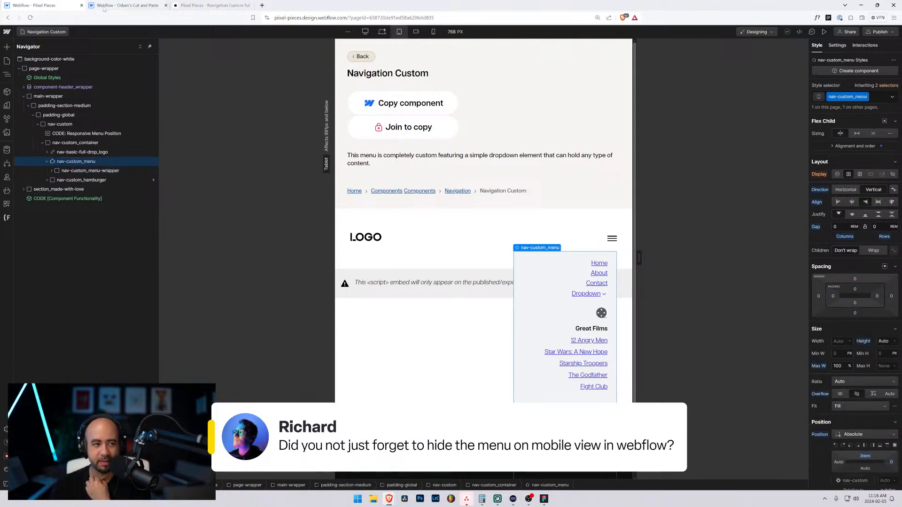
- Open the Navigation Custom Full Dropdown page and examine nav-custom-full-drop_menu's styles at the tablet breakpoint
left_click(44, 31)
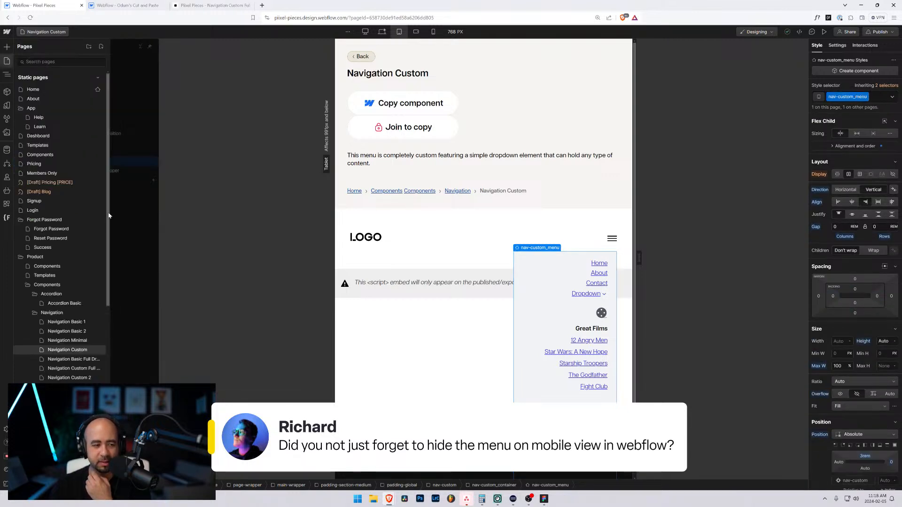
left_click(70, 371)
left_click(426, 273)
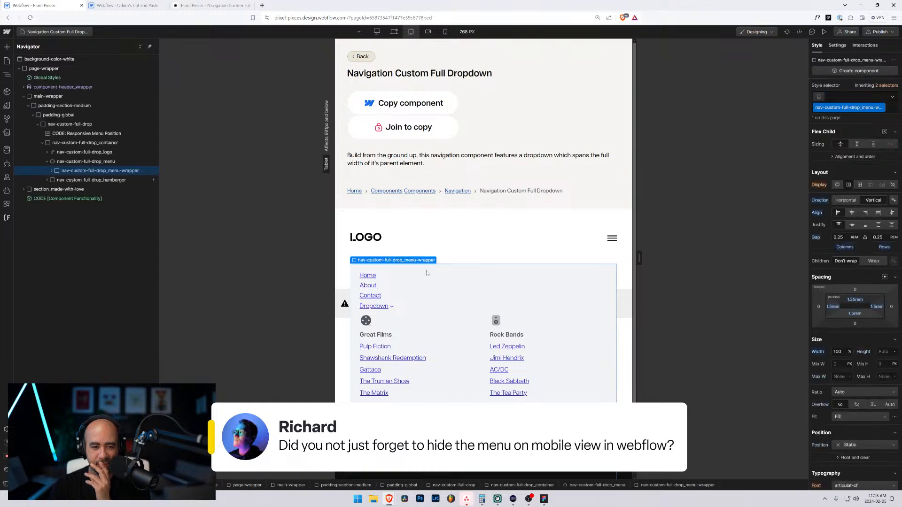
left_click(101, 162)
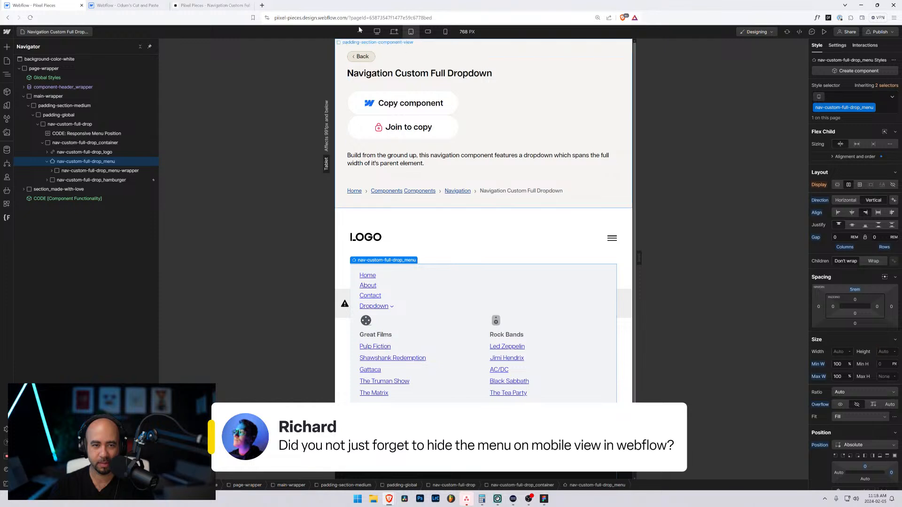
left_click(393, 32)
left_click(408, 32)
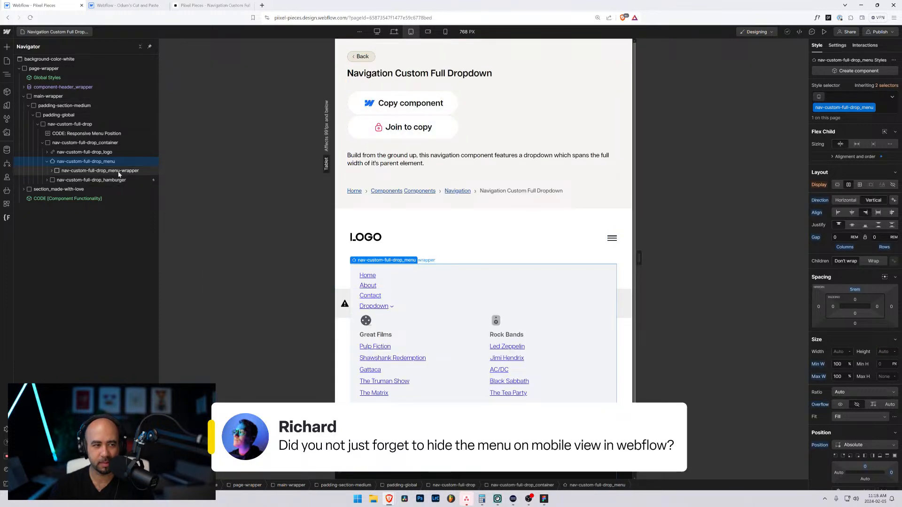
- Set the tablet height of nav-custom-full-drop_menu to auto
left_click(878, 351)
type("auto")
key("Return")
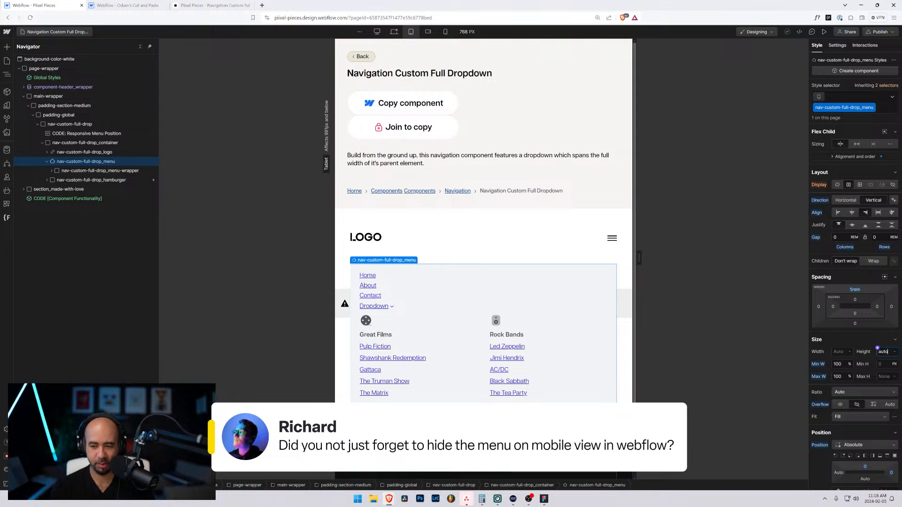
- Check the size settings of nav-custom-full-drop_menu-wrapper and preview the page at the tablet breakpoint
left_click(103, 170)
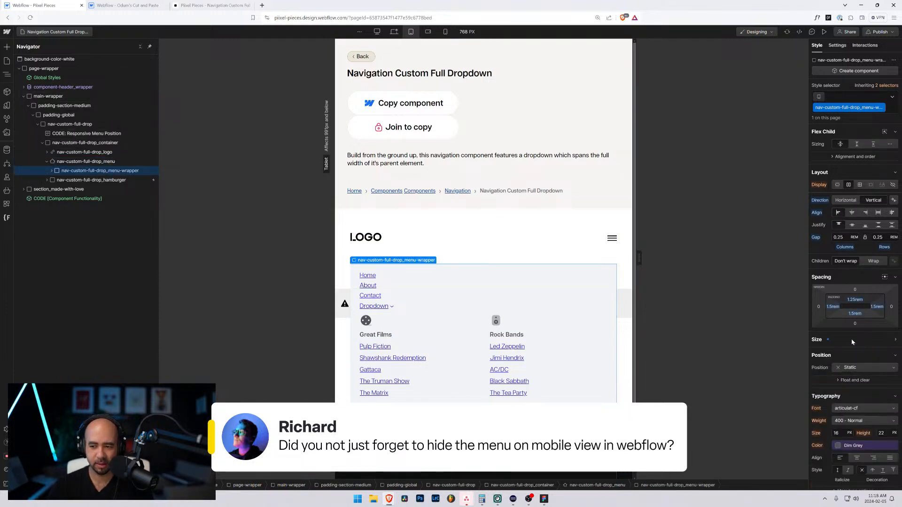
left_click(816, 340)
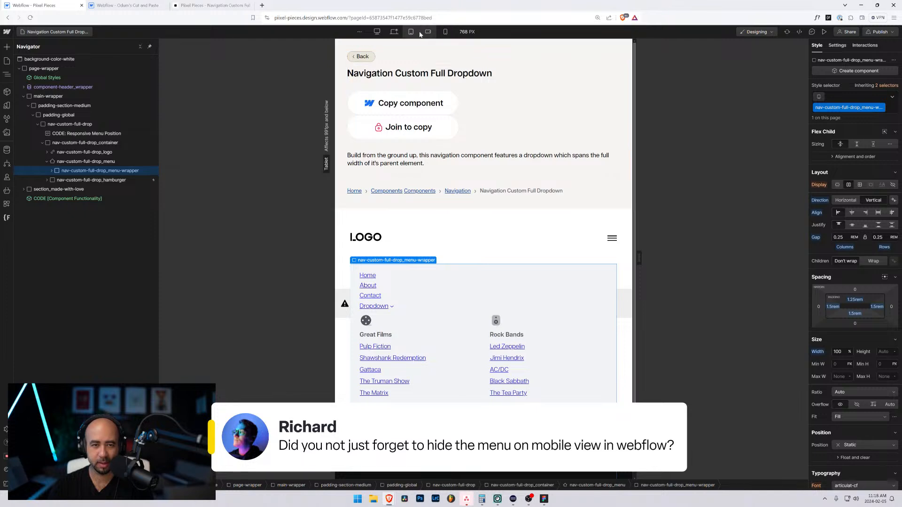
left_click(824, 32)
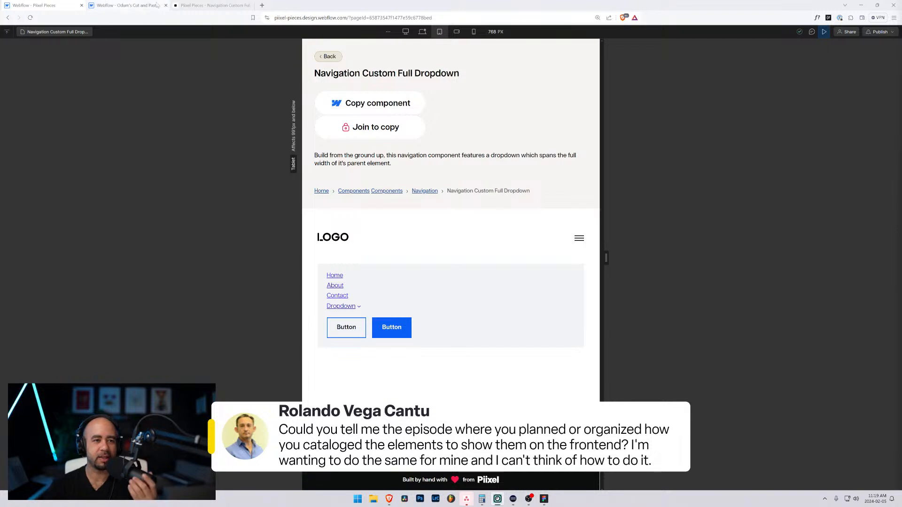
- Switch to YouTube Studio and list the channel's live streams
left_click(211, 5)
left_click(24, 41)
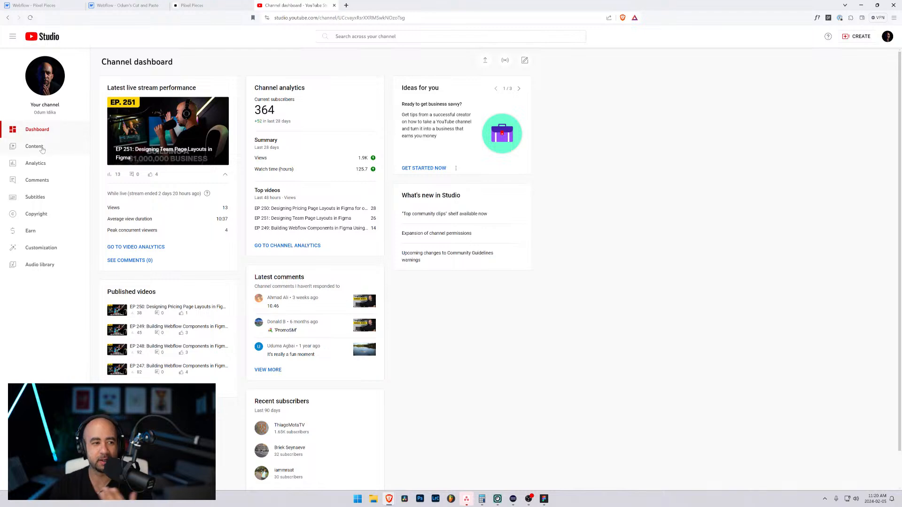
left_click(42, 147)
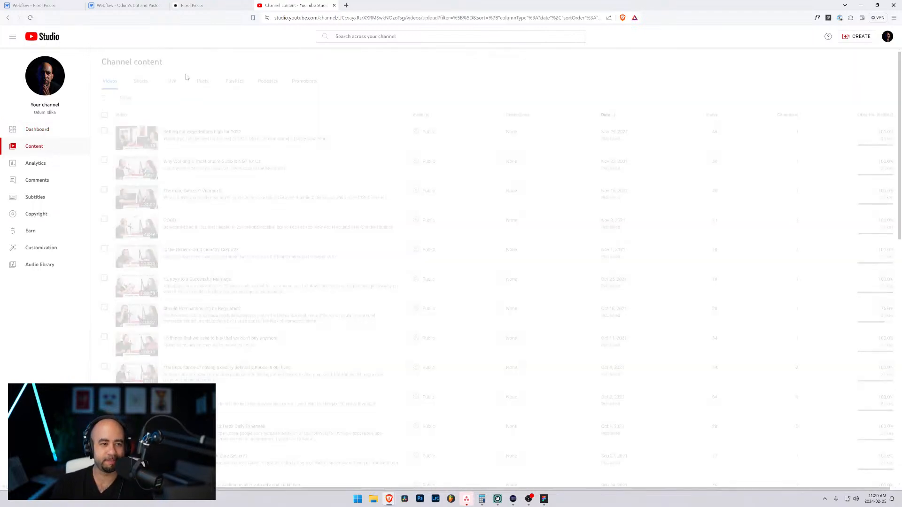
left_click(174, 81)
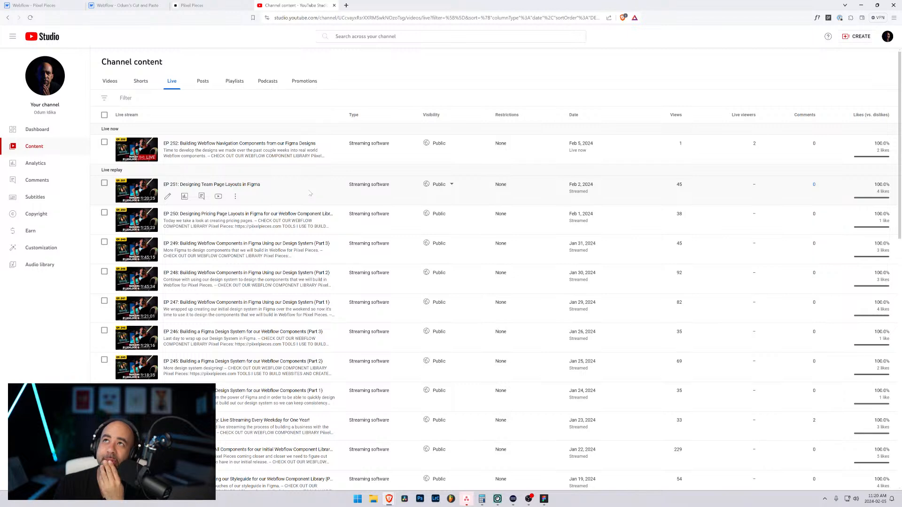
- Look through the newest page of live streams for the episode on planning and organizing the component library
scroll(310, 193, "down", 15)
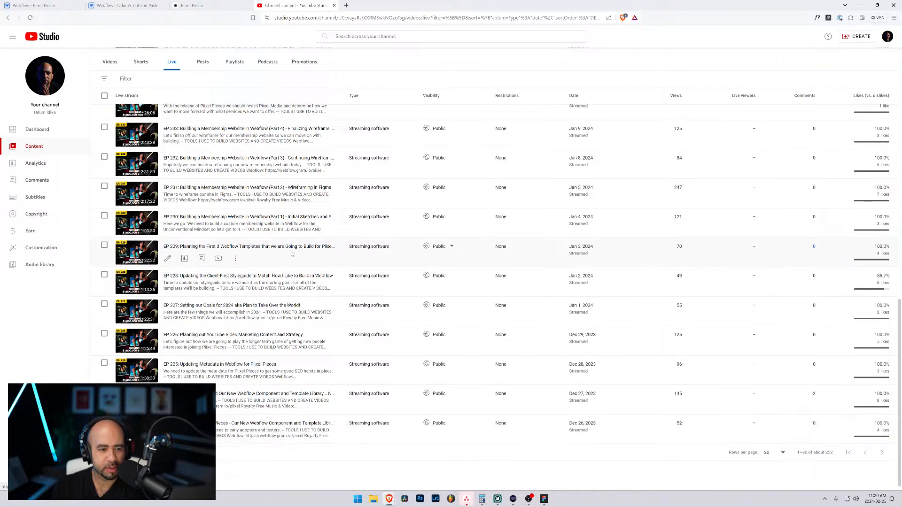
scroll(284, 225, "up", 3)
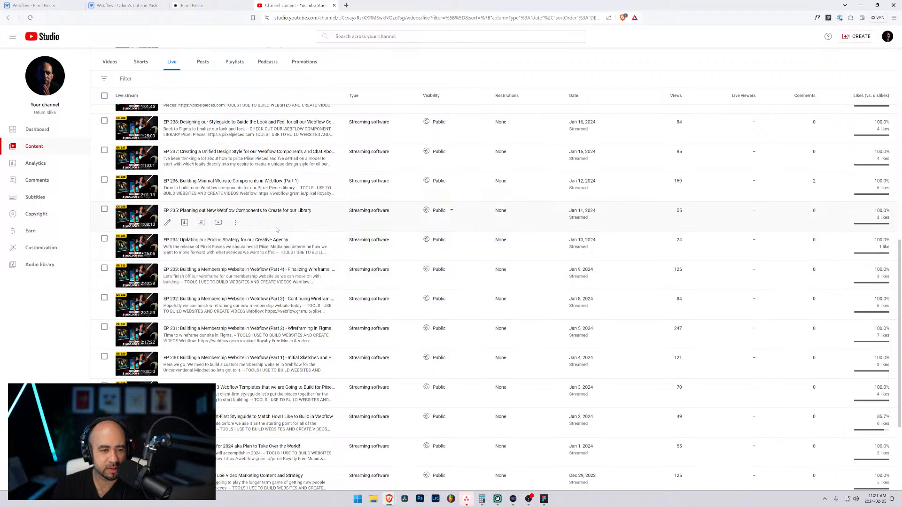
scroll(280, 275, "up", 1)
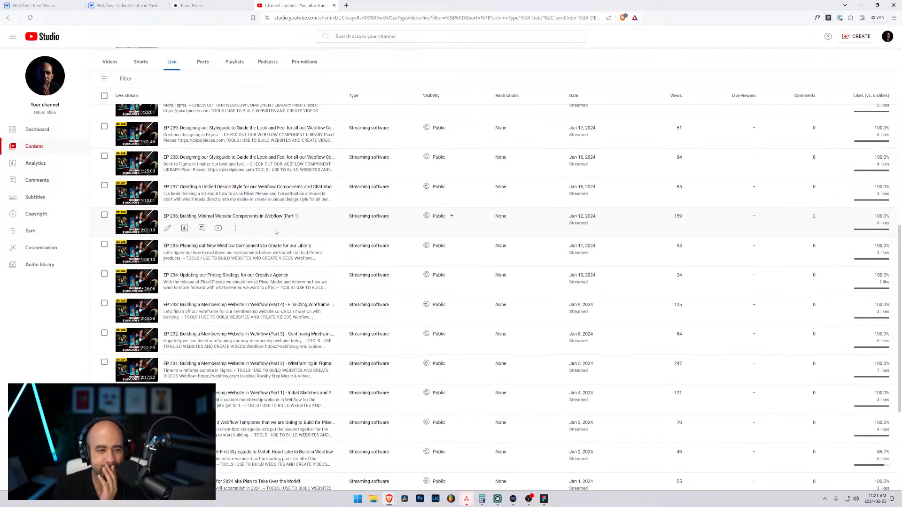
scroll(277, 230, "up", 5)
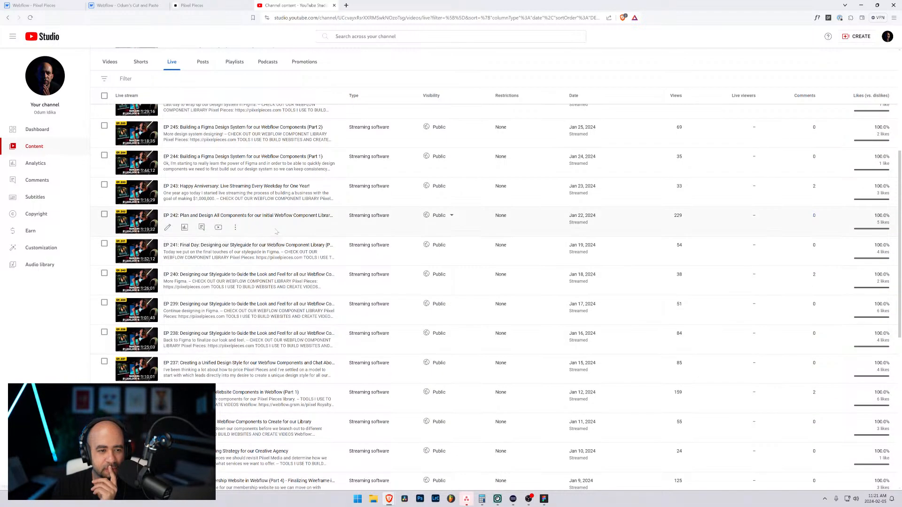
scroll(274, 232, "down", 10)
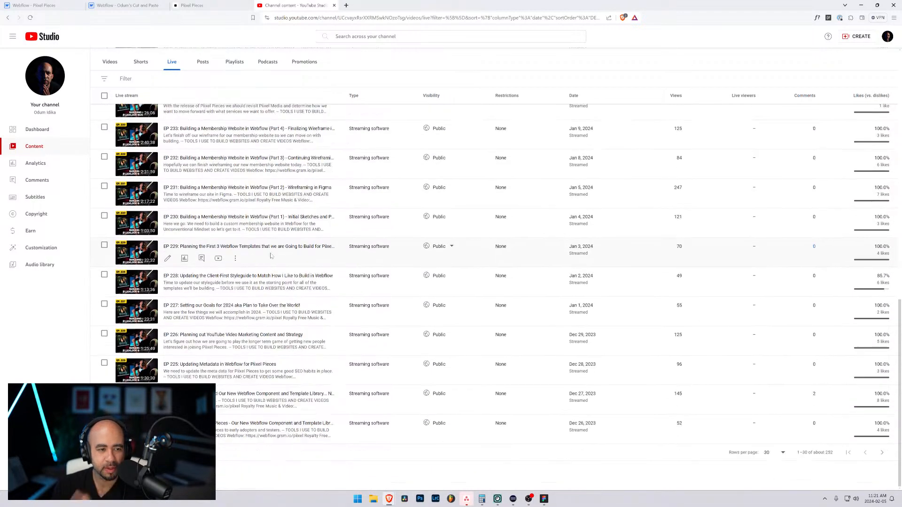
- Go to the second page of live streams and review its episode titles for how the library elements were cataloged
left_click(882, 452)
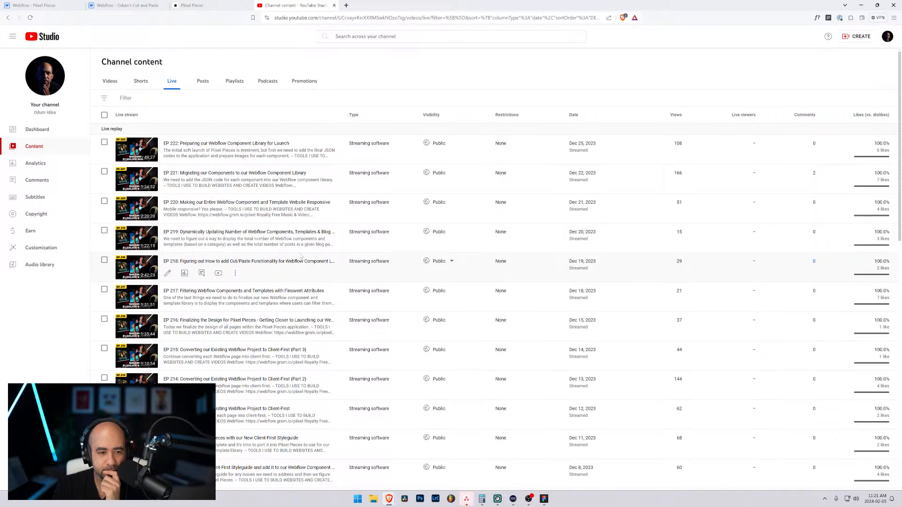
scroll(294, 244, "down", 1)
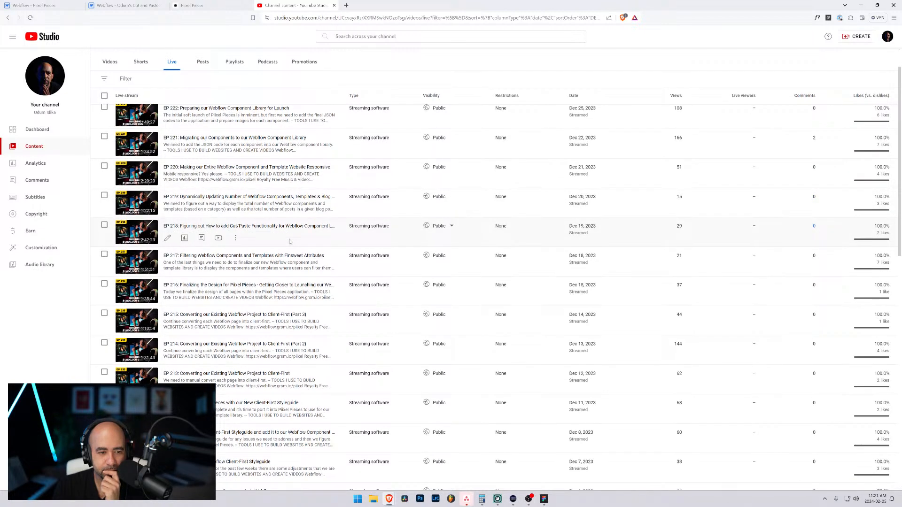
scroll(287, 230, "down", 2)
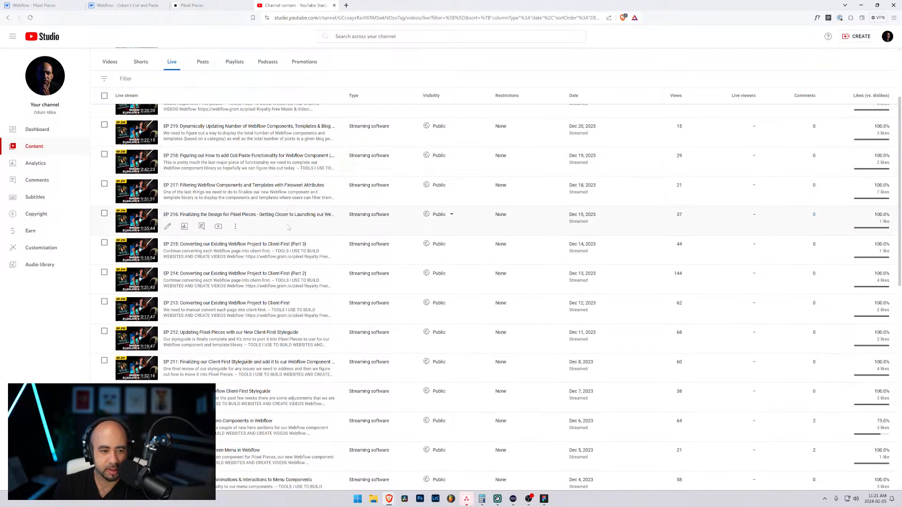
scroll(291, 250, "down", 2)
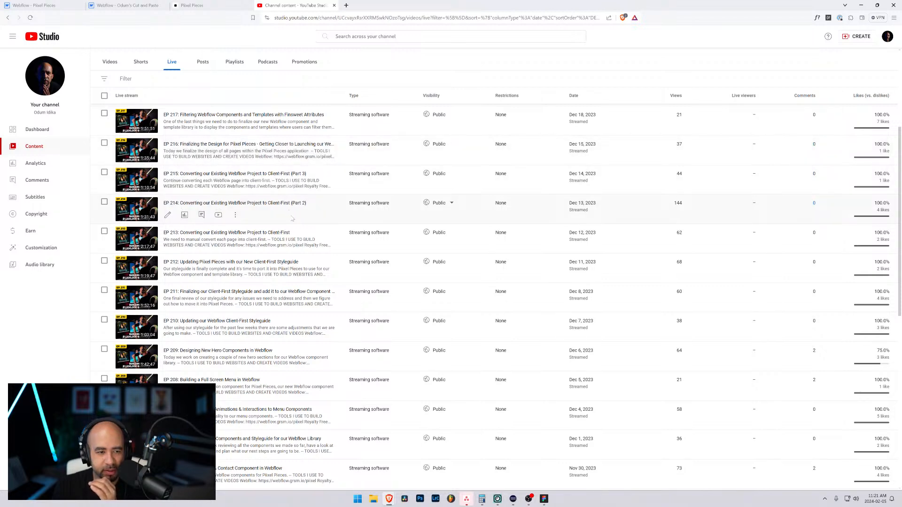
scroll(291, 253, "down", 2)
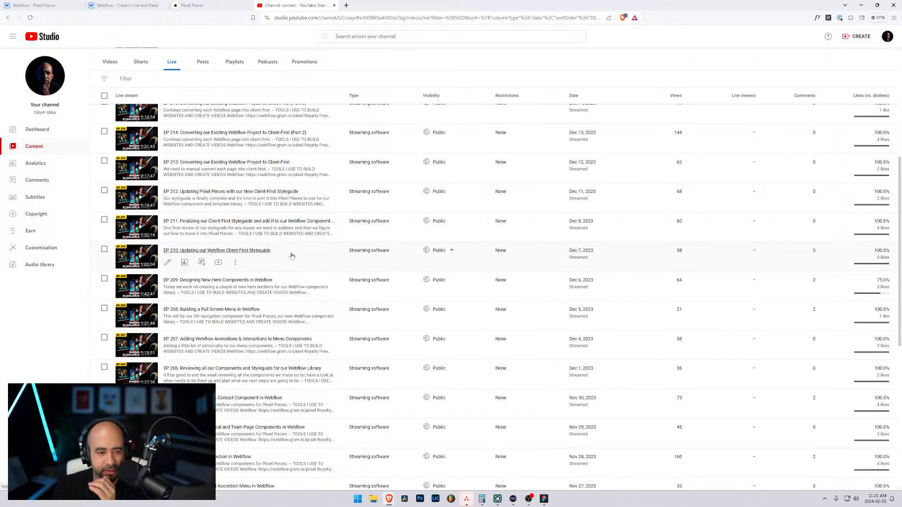
scroll(292, 255, "down", 4)
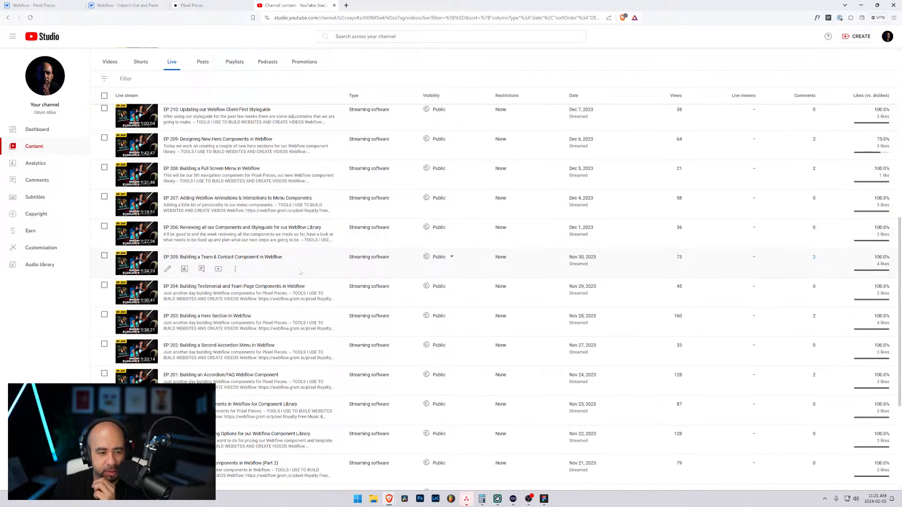
scroll(300, 271, "down", 2)
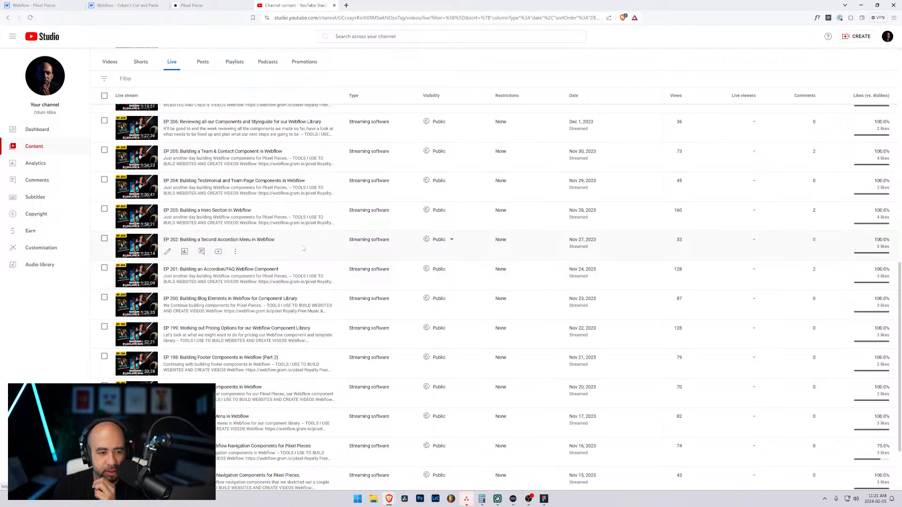
scroll(292, 274, "down", 1)
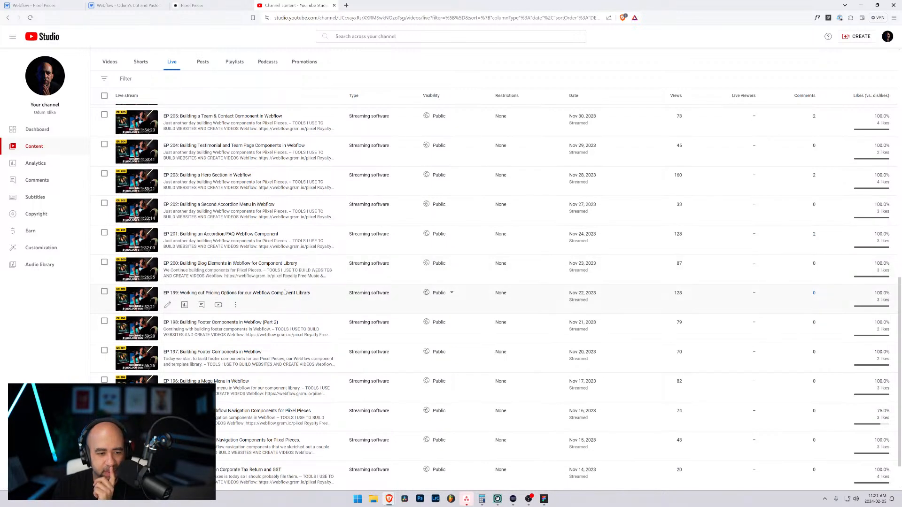
scroll(285, 292, "down", 1)
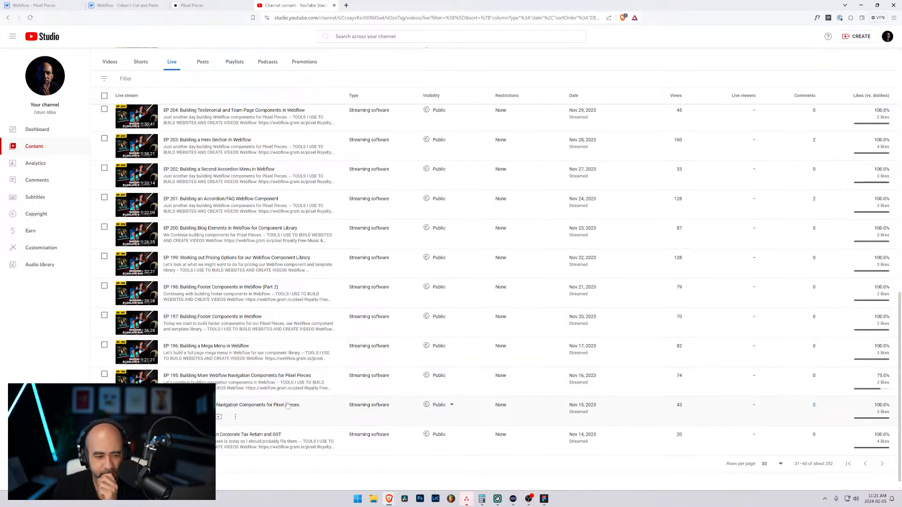
scroll(296, 354, "down", 1)
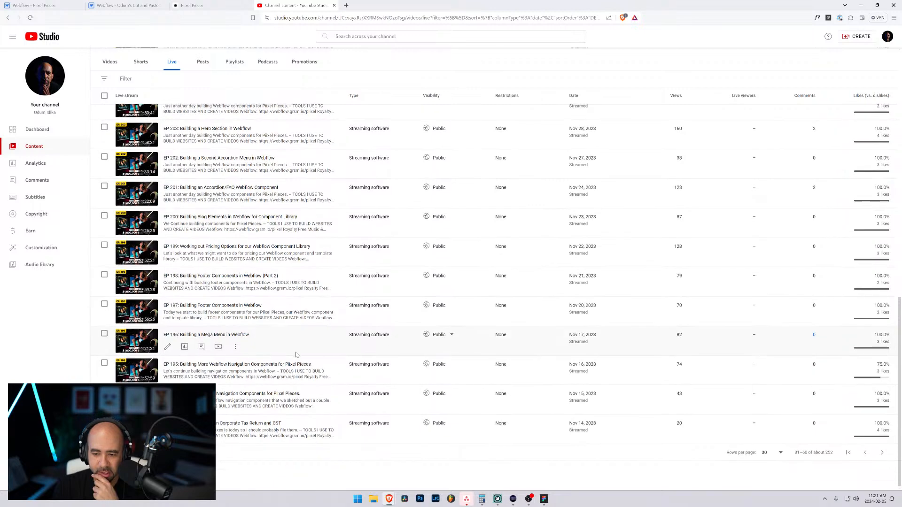
- Go to the third page of live streams and review its episode titles for component library planning
left_click(881, 454)
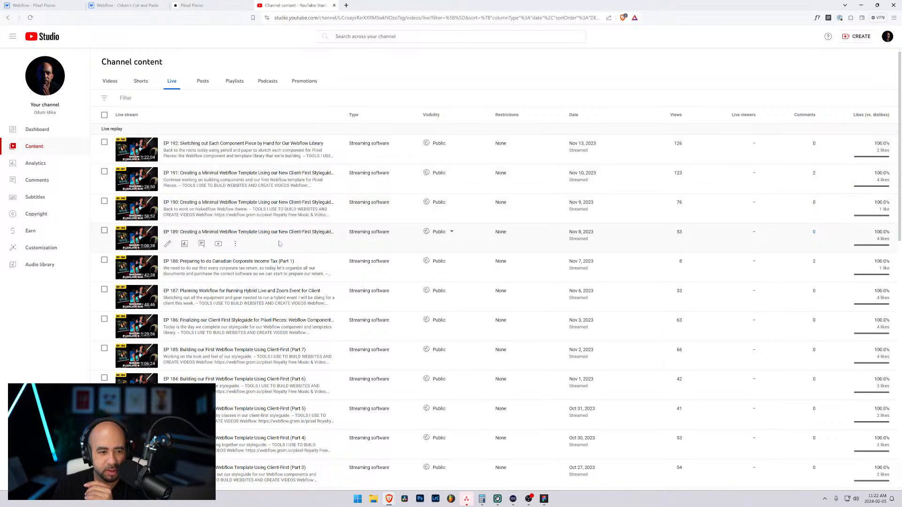
scroll(305, 291, "down", 2)
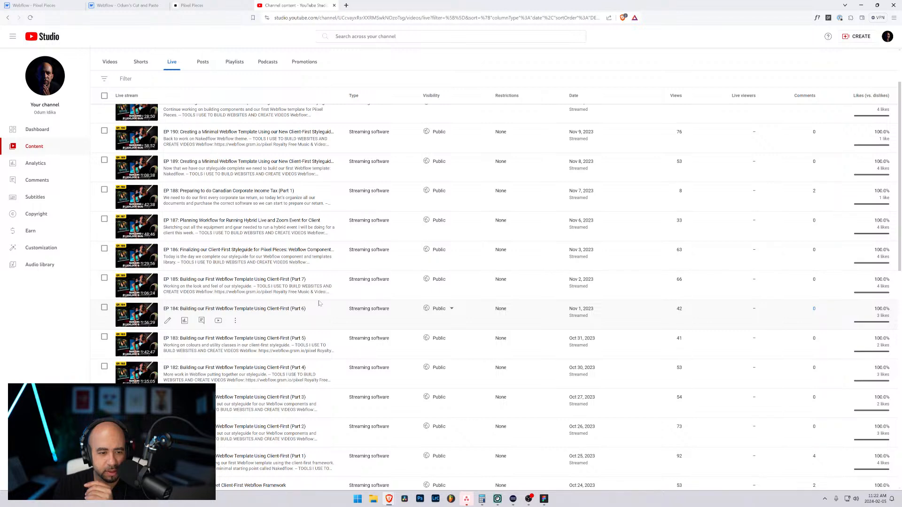
scroll(273, 285, "down", 5)
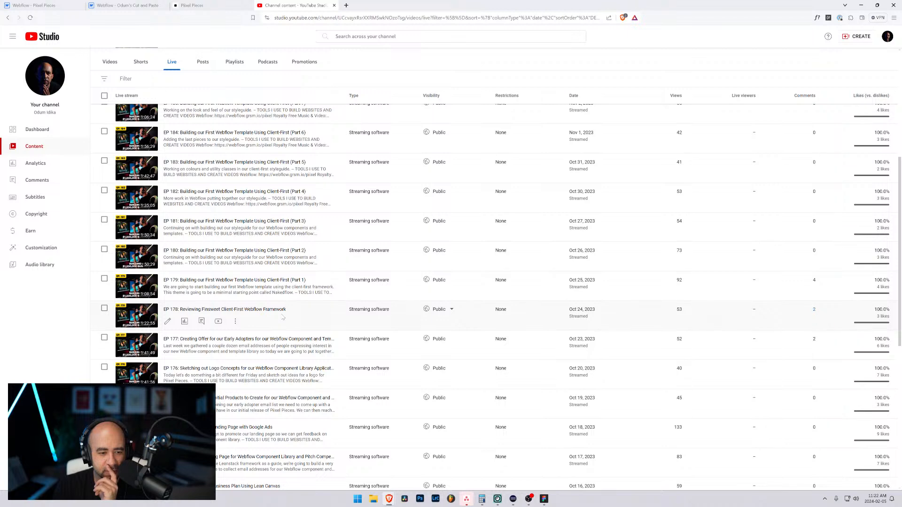
scroll(281, 317, "down", 4)
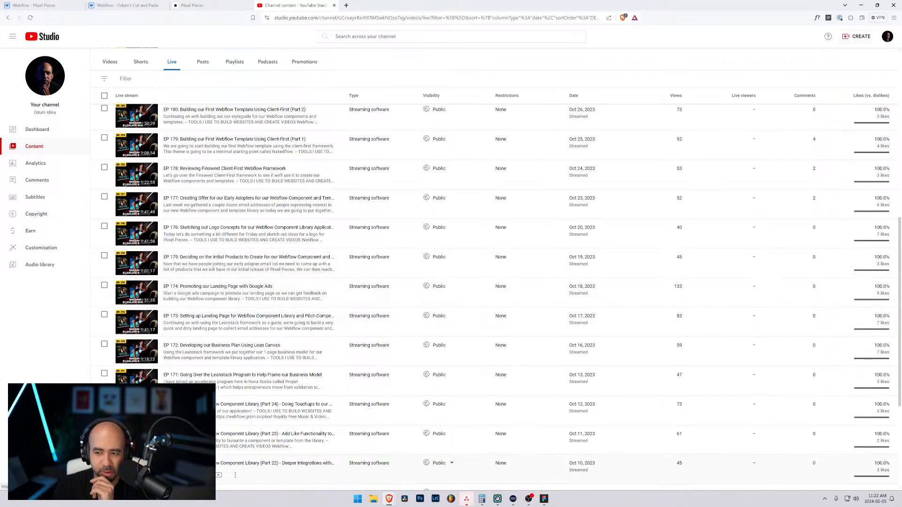
scroll(828, 472, "down", 4)
scroll(827, 472, "down", 1)
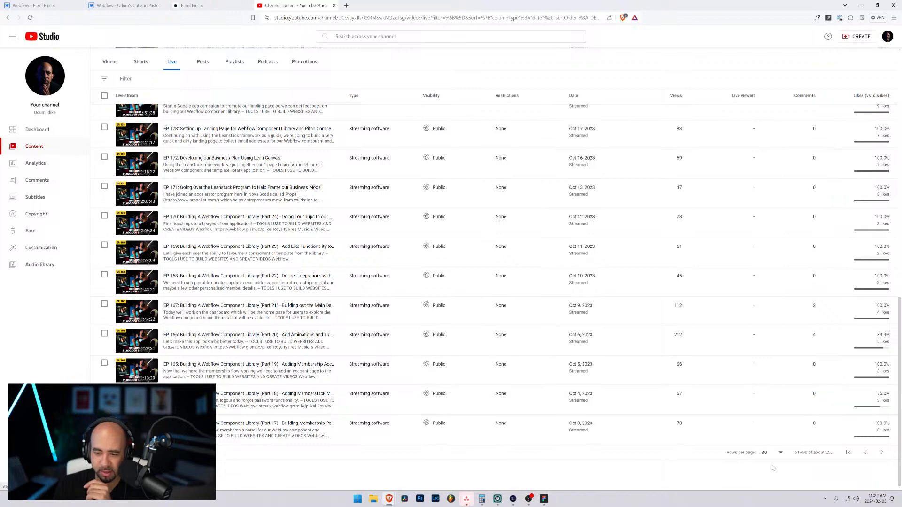
- Return to the previous page of live streams and recheck its December and November 2023 episode titles for how the library elements were cataloged
left_click(865, 453)
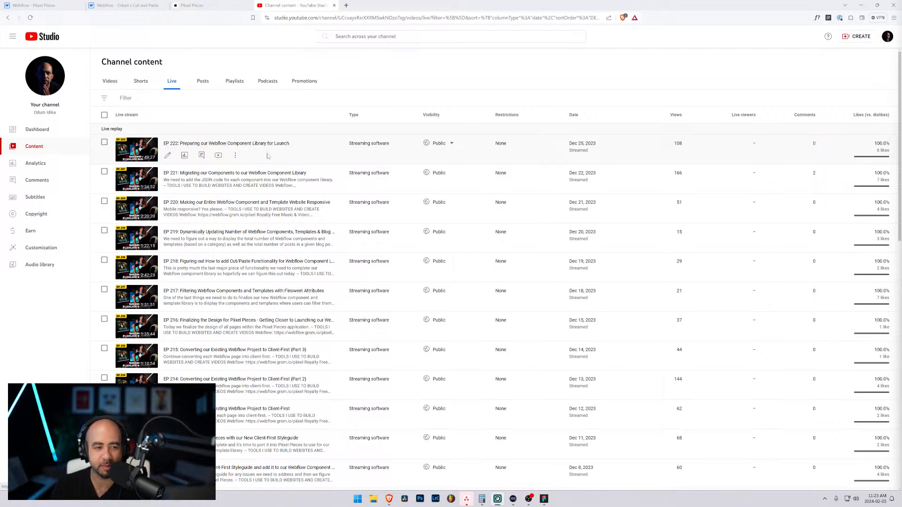
scroll(271, 201, "down", 1)
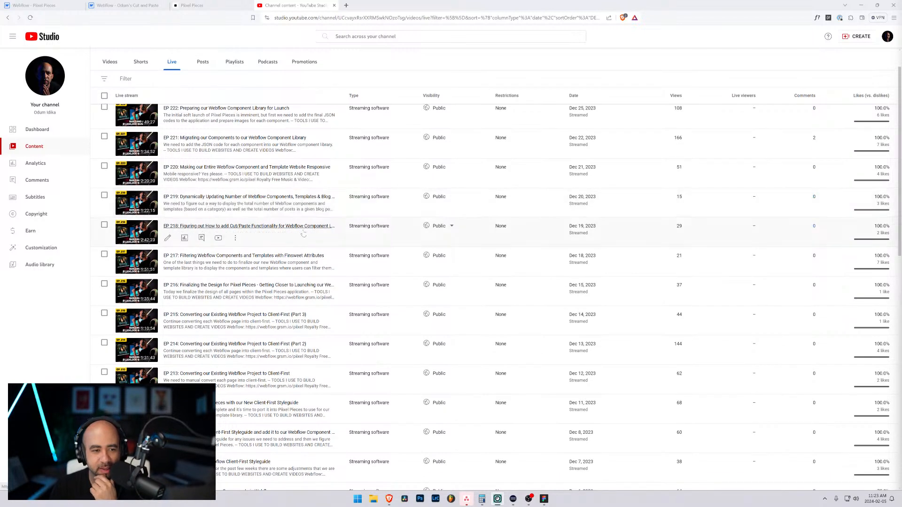
scroll(297, 206, "down", 1)
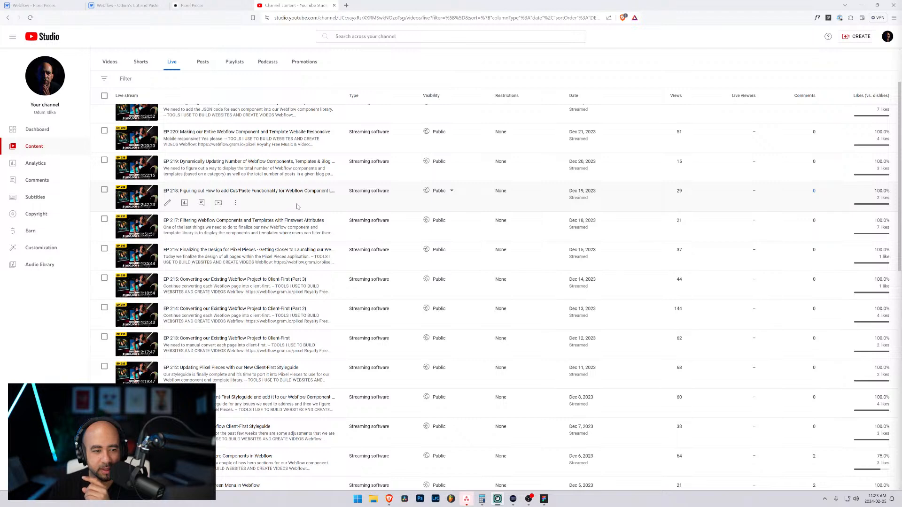
scroll(297, 206, "down", 3)
scroll(296, 215, "down", 9)
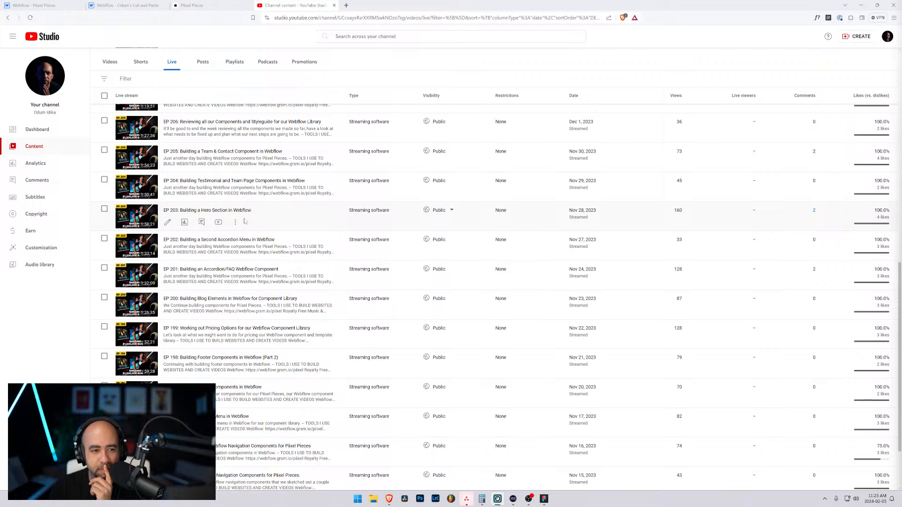
scroll(262, 203, "up", 2)
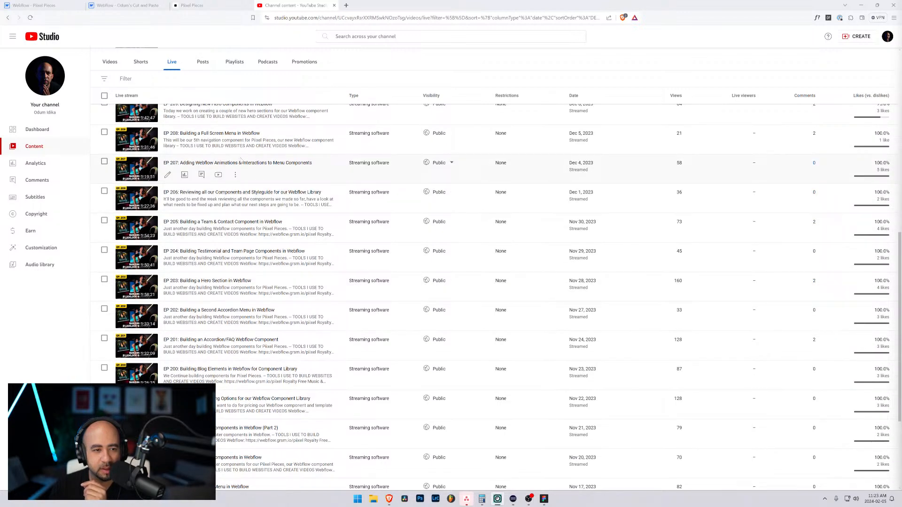
scroll(258, 169, "up", 2)
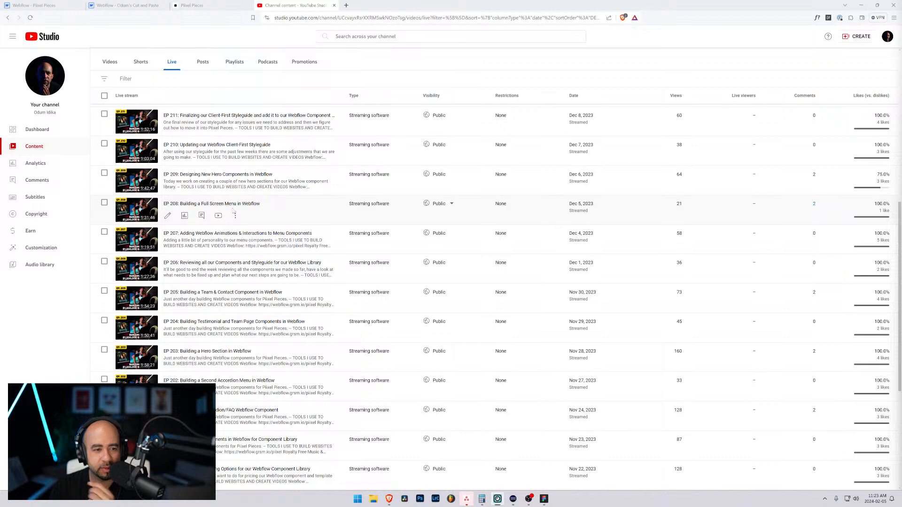
scroll(232, 212, "up", 1)
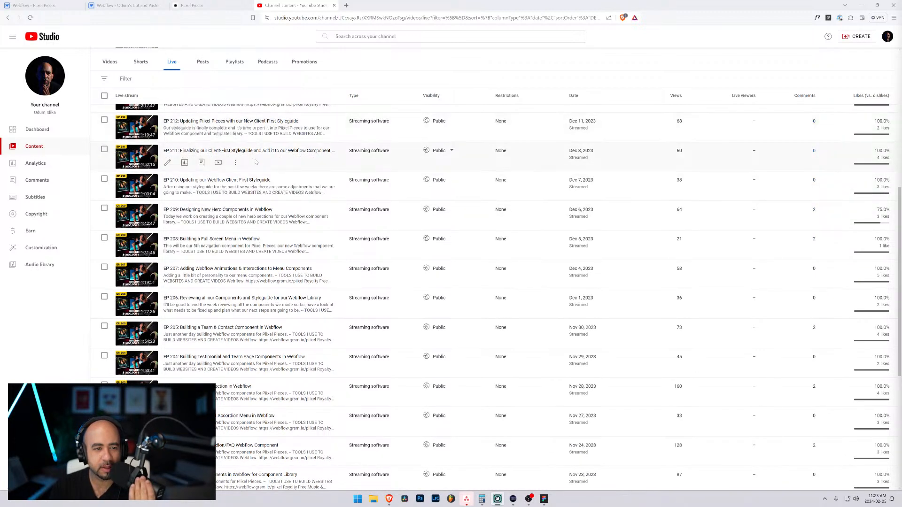
scroll(257, 168, "up", 1)
scroll(257, 168, "up", 1)
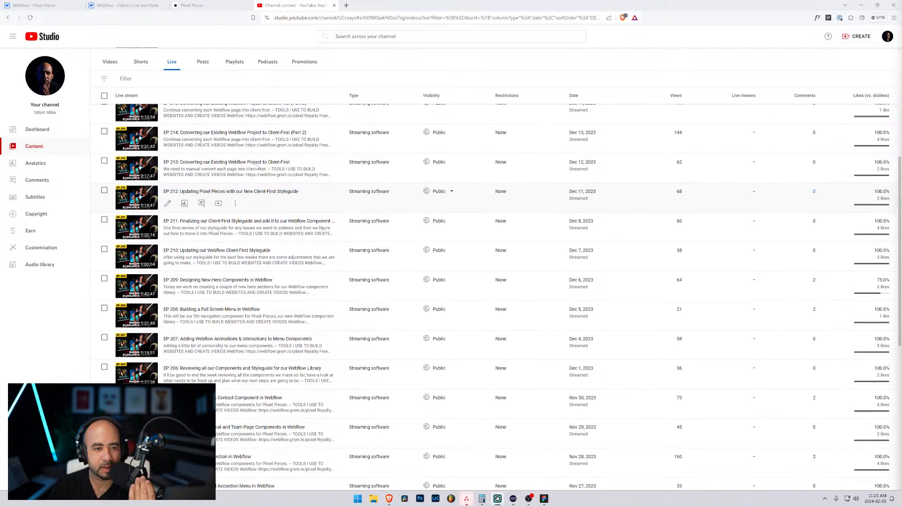
scroll(257, 166, "up", 1)
scroll(257, 167, "up", 1)
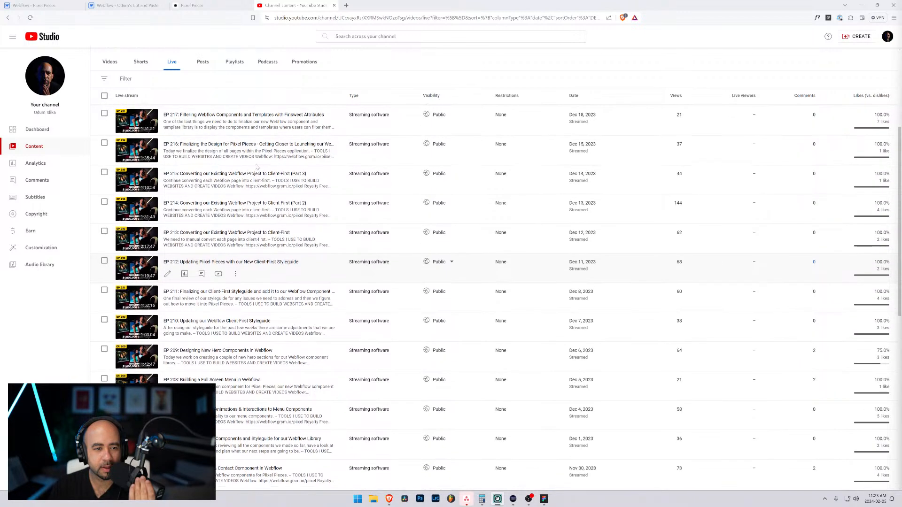
scroll(256, 158, "up", 2)
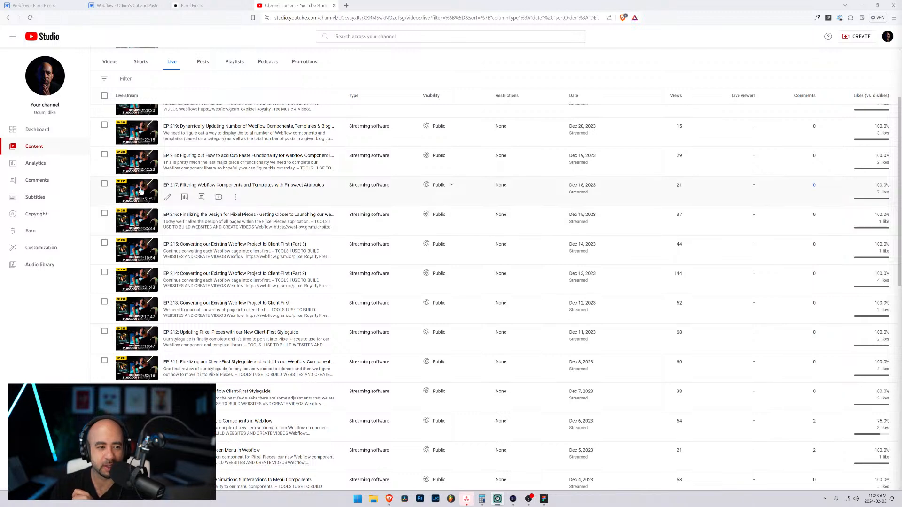
- Open the EP 217 stream on filtering with Finsweet Attributes on YouTube and play it full screen from about 36:48
left_click(211, 189)
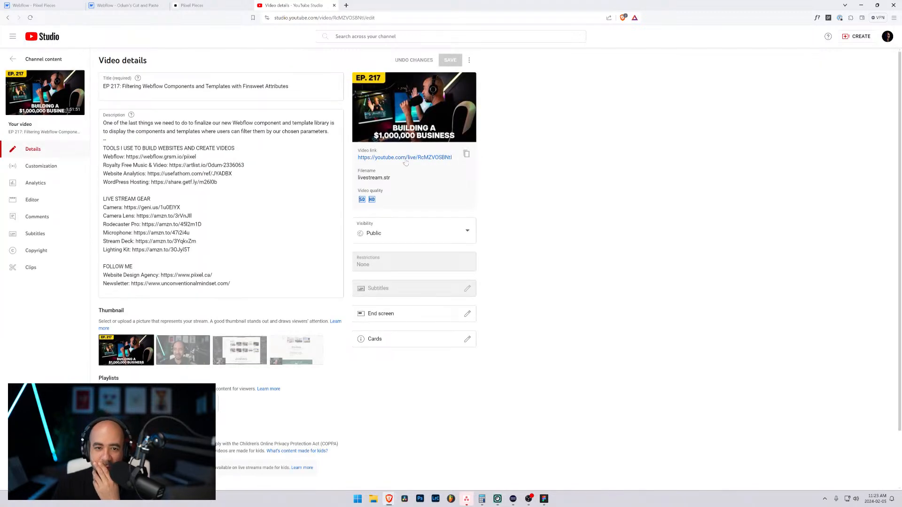
left_click(404, 159)
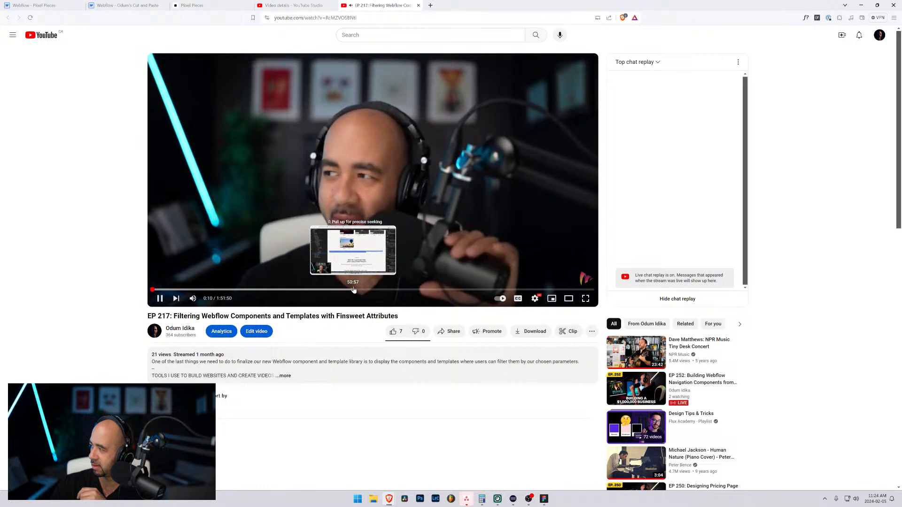
left_click(298, 289)
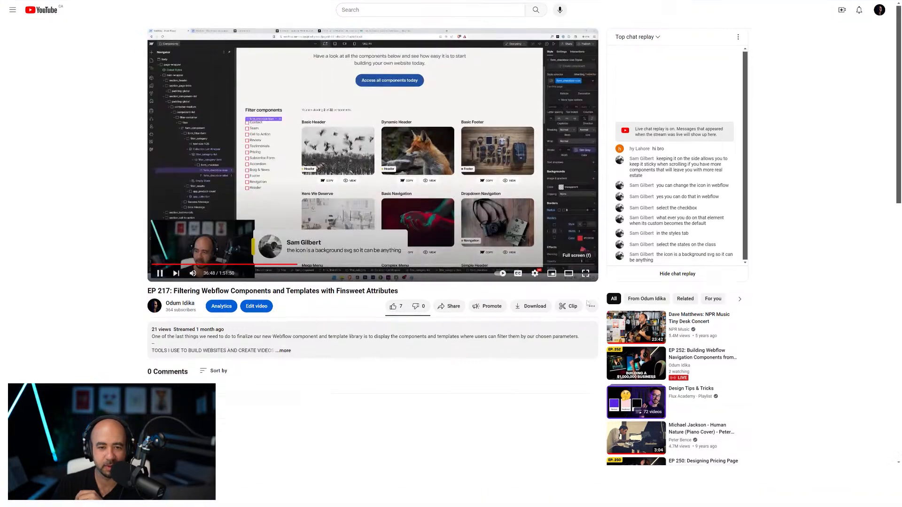
key("f")
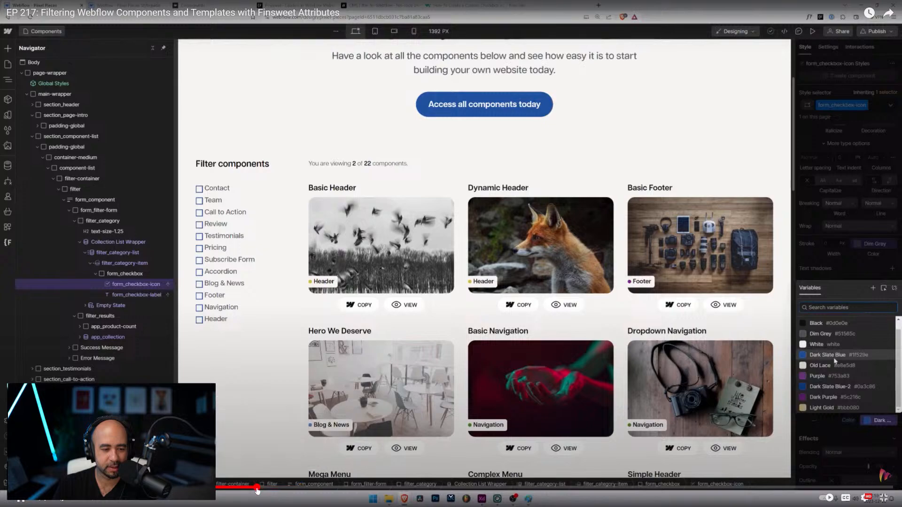
- Skim the EP 217 recording up to about 1:12:01 for how the components are categorized, and leave full screen
left_click(256, 489)
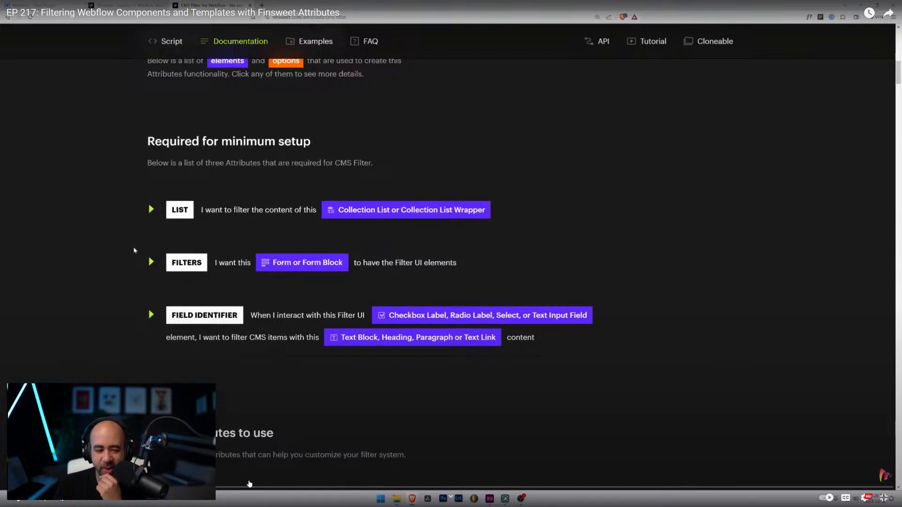
left_click(254, 488)
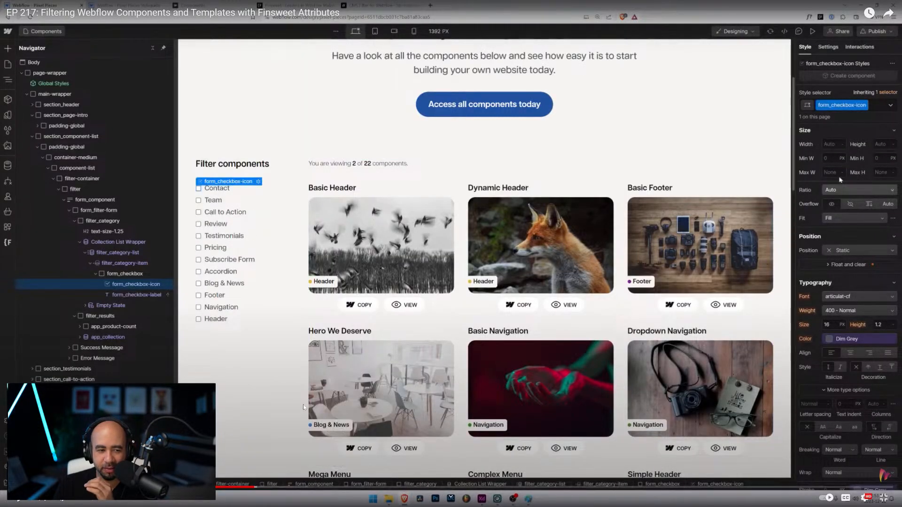
left_click(306, 487)
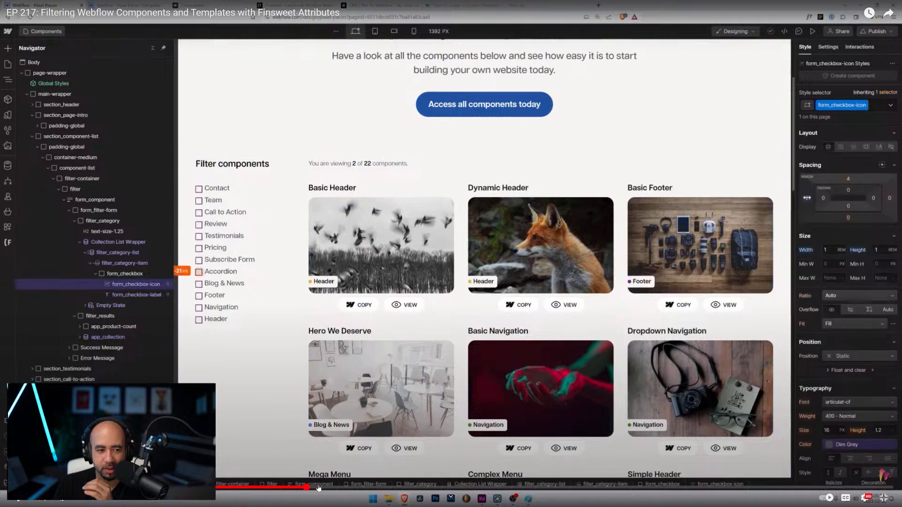
left_click_drag(351, 488, 357, 488)
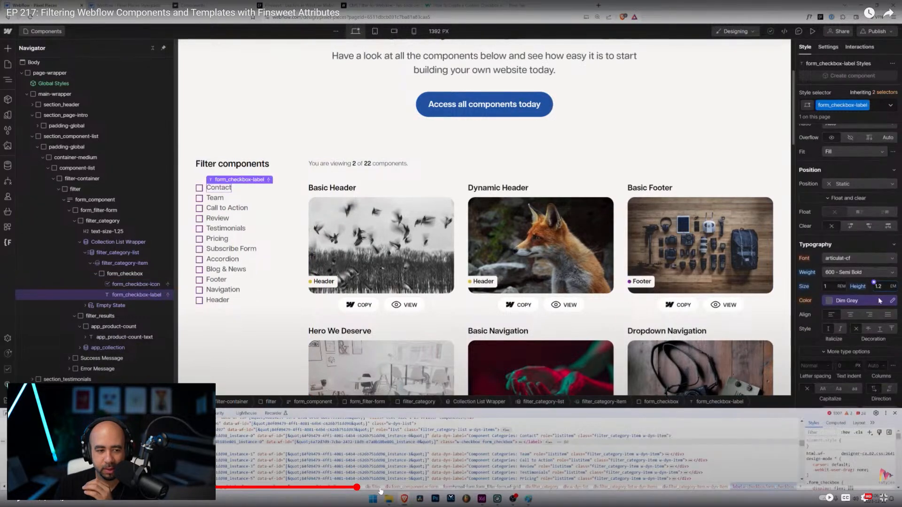
left_click(424, 487)
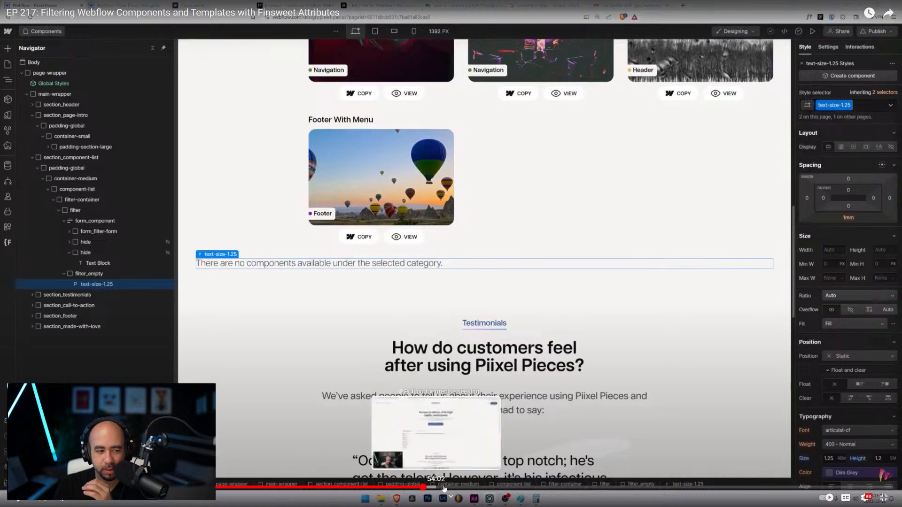
left_click(438, 488)
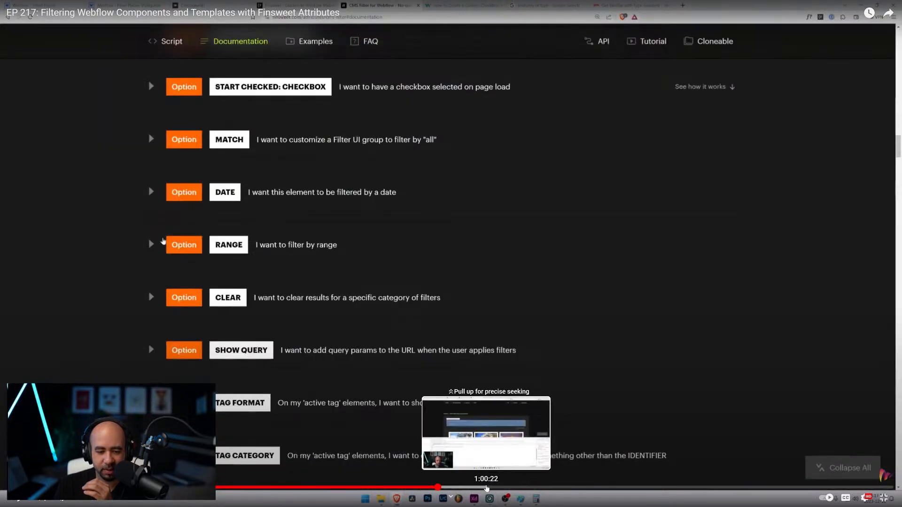
left_click(519, 488)
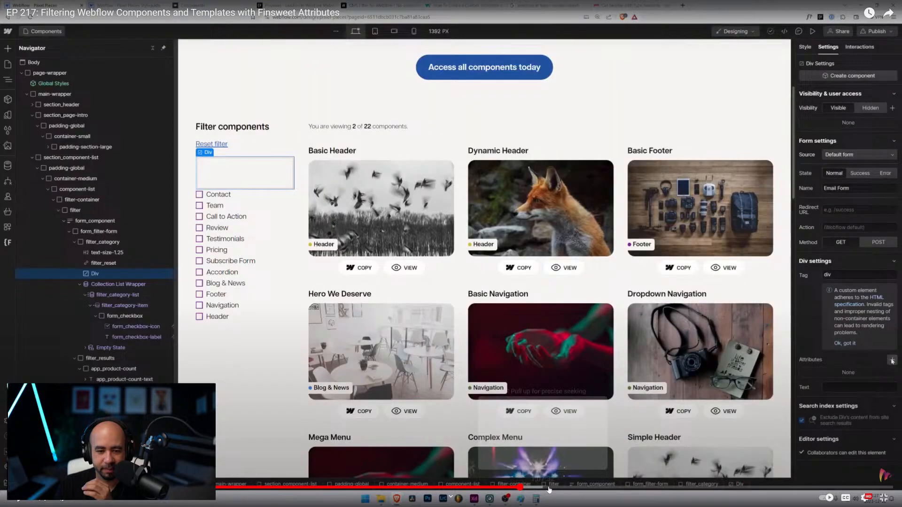
left_click_drag(548, 489, 579, 486)
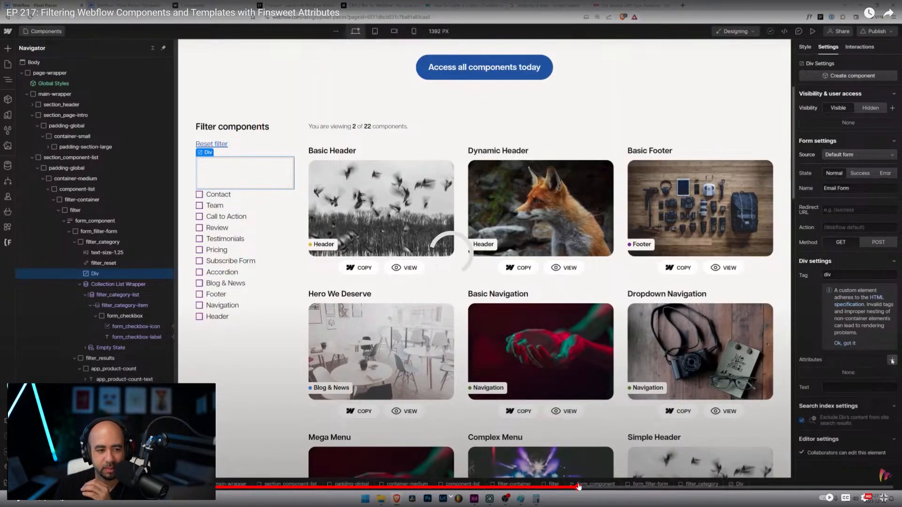
mouse_move(579, 486)
left_mouse_down()
mouse_move(551, 479)
mouse_move(594, 489)
left_mouse_up()
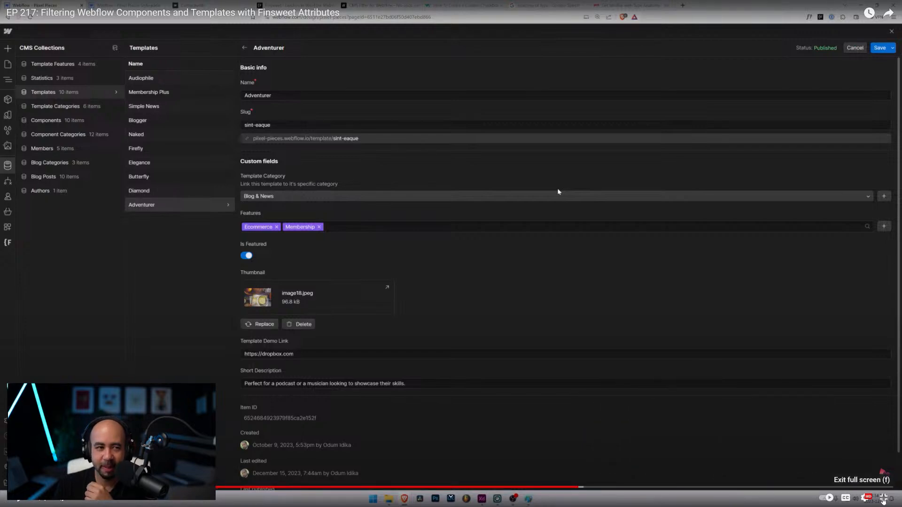
left_click(883, 497)
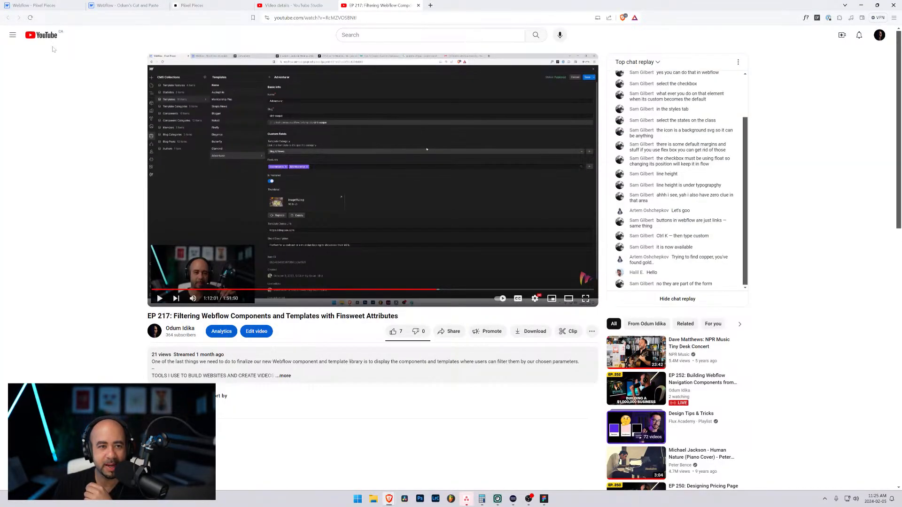
- Return to the channel's live stream list in YouTube Studio and play EP 216 on finalizing the Piixel Pieces design full screen
left_click(298, 5)
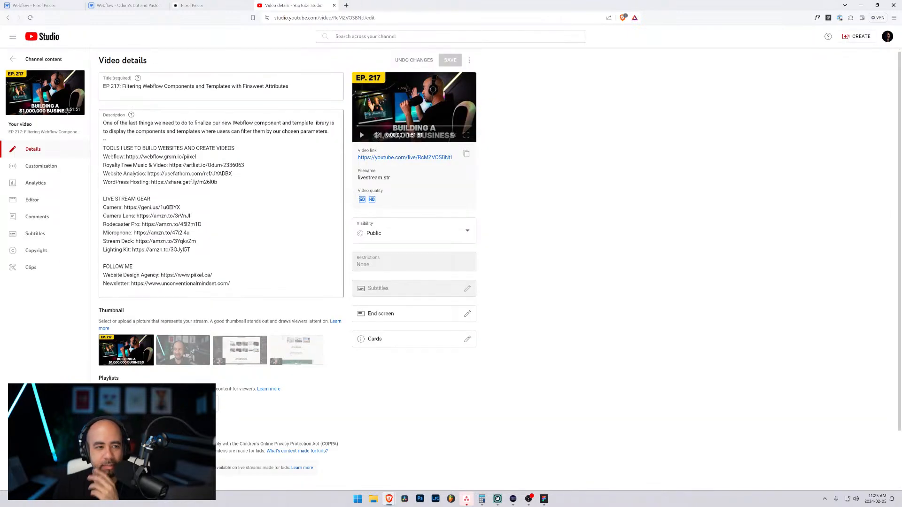
left_click(15, 58)
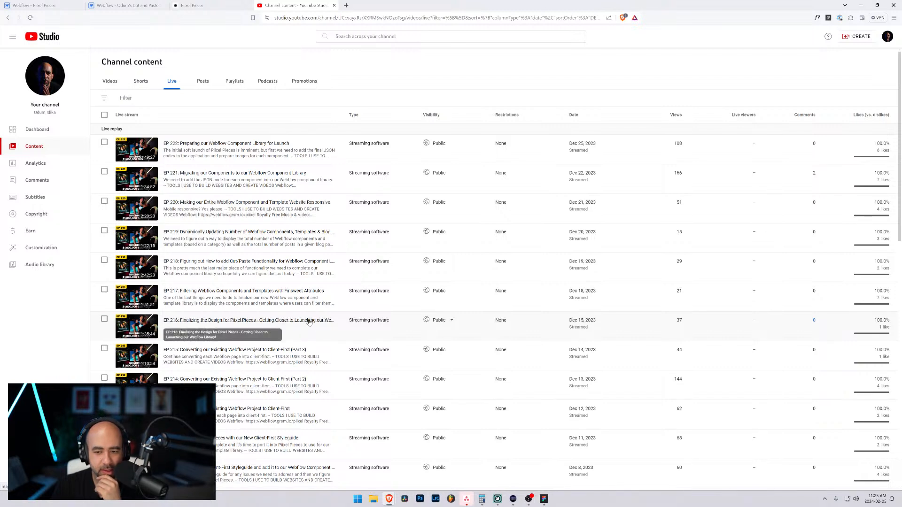
left_click(278, 321)
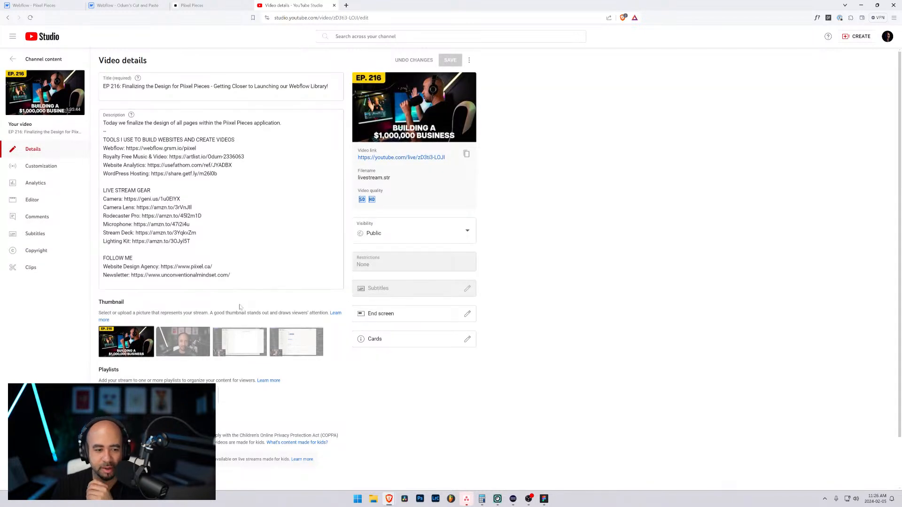
left_click(399, 158)
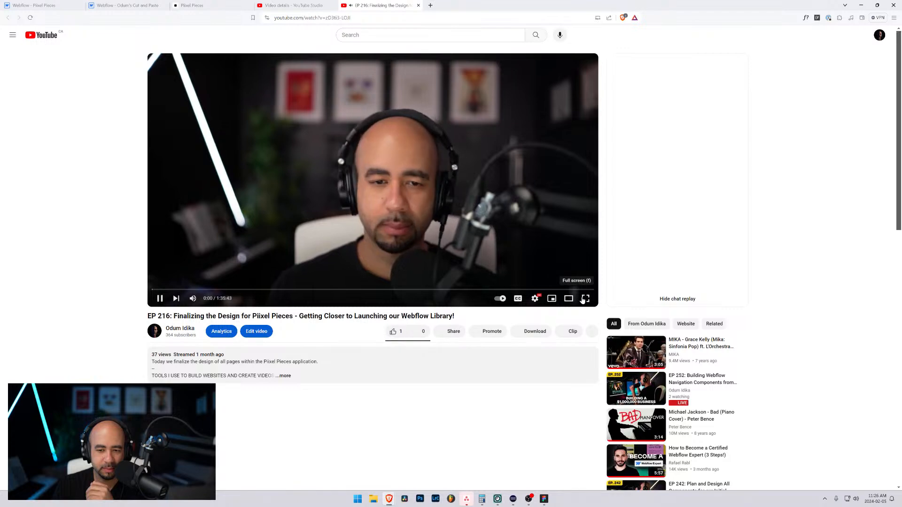
left_click(585, 298)
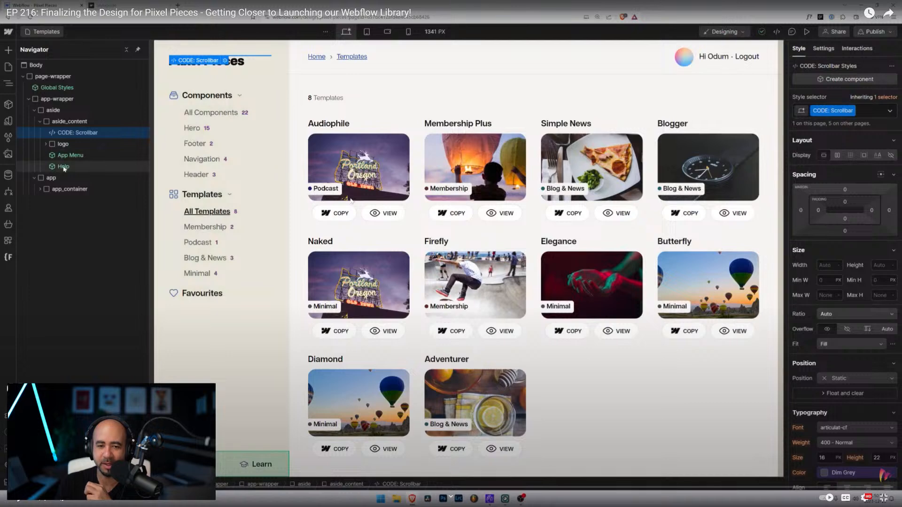
- Skim the second half of the EP 216 recording, almost to its end, for how the library elements are cataloged
left_click(648, 489)
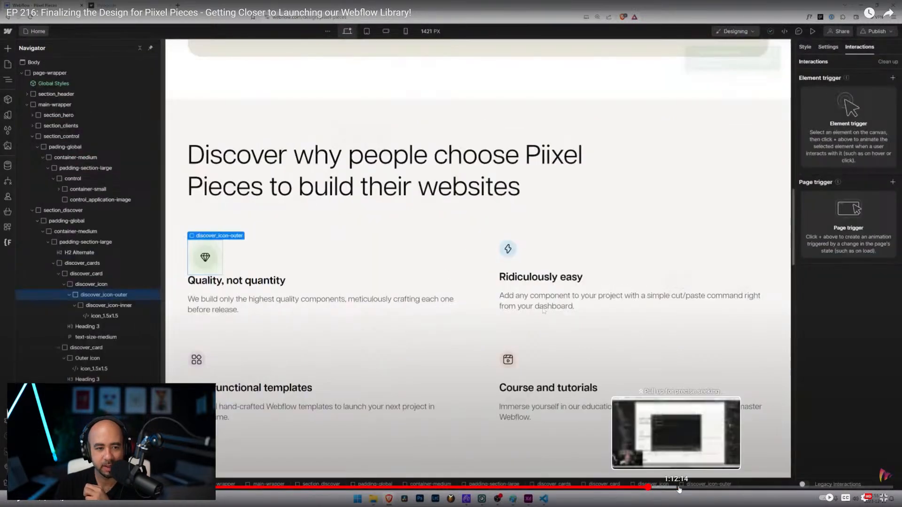
left_click(684, 489)
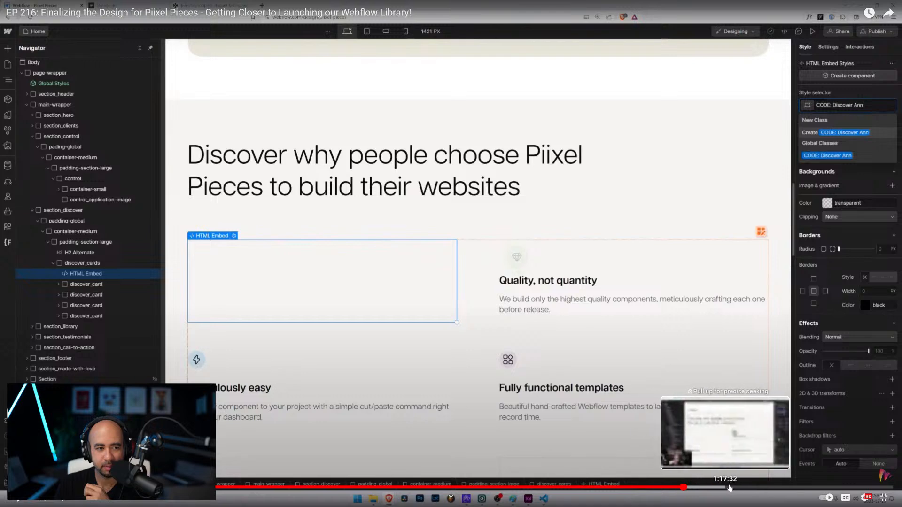
left_click(749, 488)
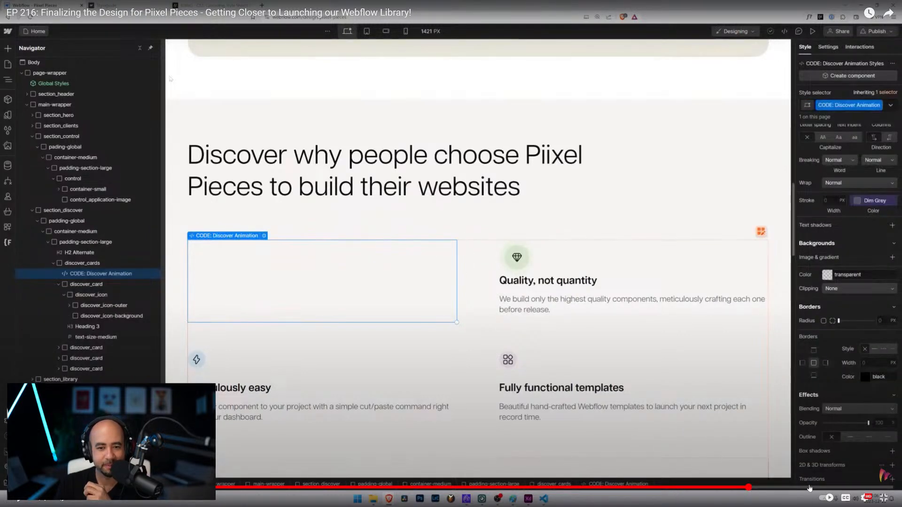
left_click(833, 488)
left_click_drag(833, 488, 876, 490)
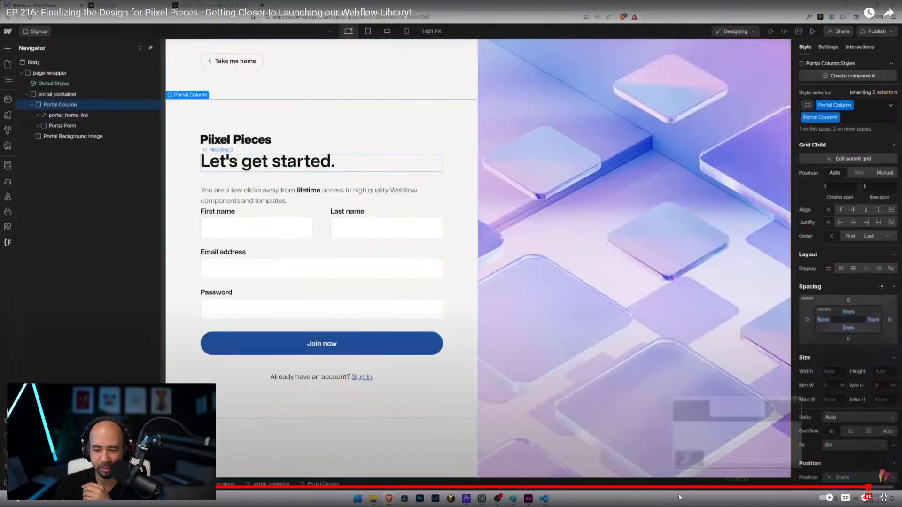
- Go back in the EP 216 recording, skim from 42:08 to about 53:29 for the component organization, and leave full screen
left_click(463, 489)
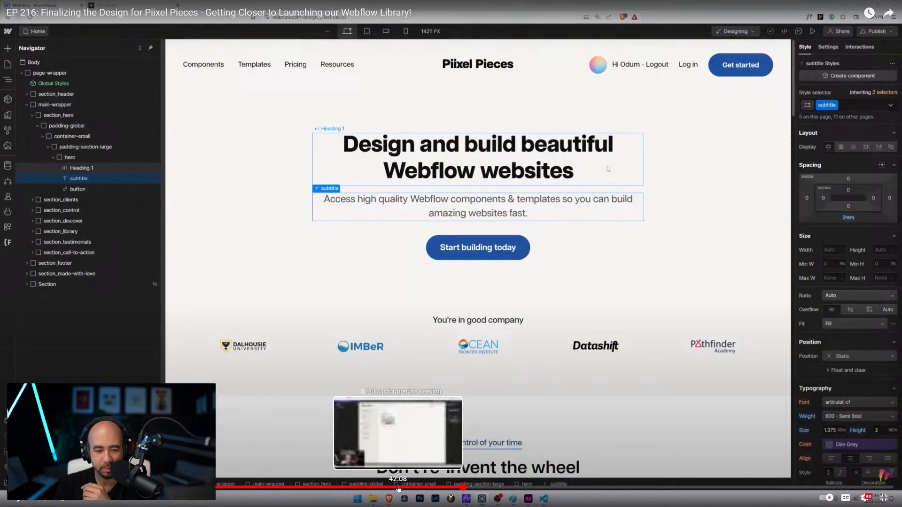
left_click(398, 489)
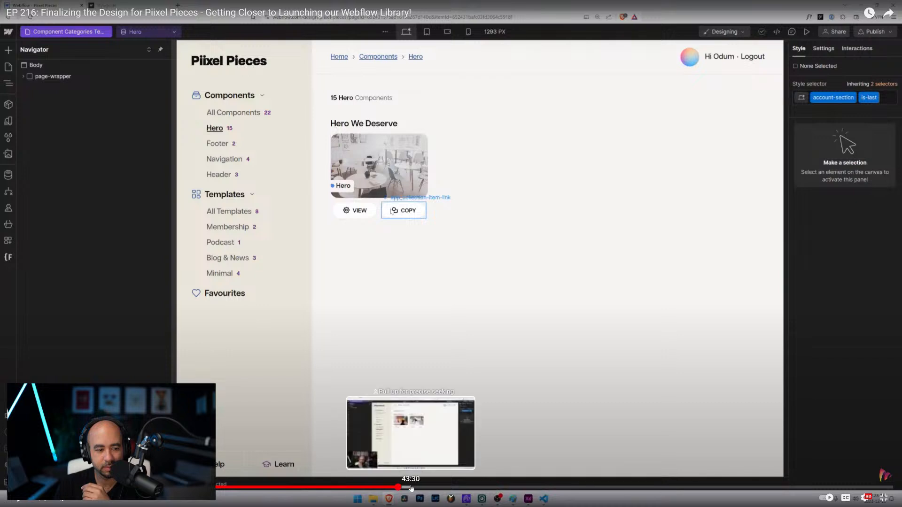
left_click(413, 487)
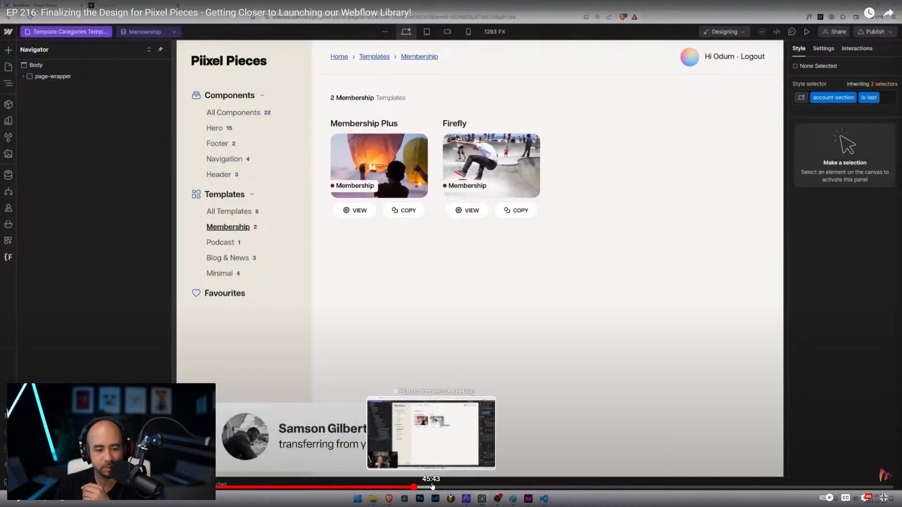
left_click(433, 487)
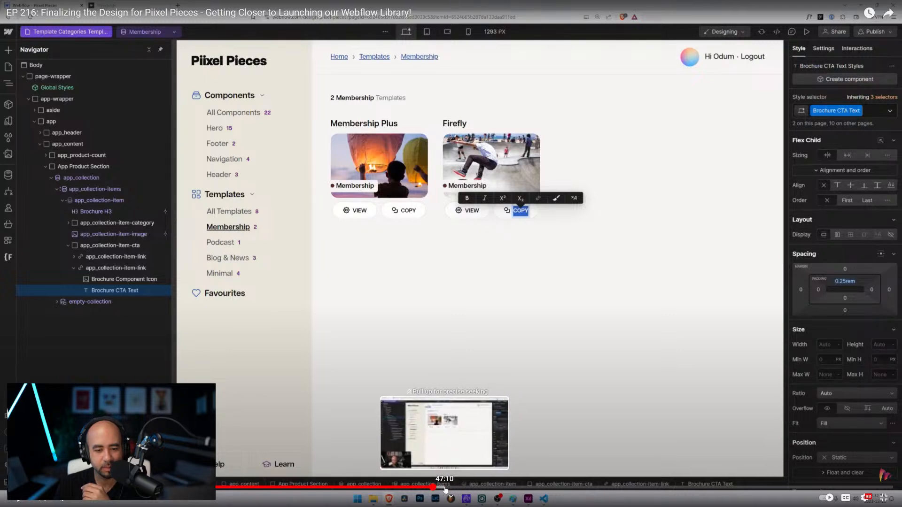
left_click(444, 489)
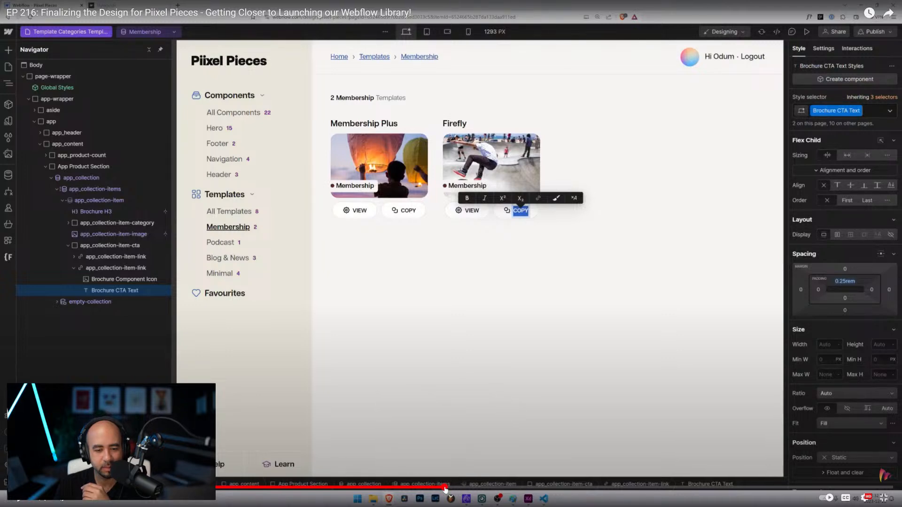
left_click(471, 489)
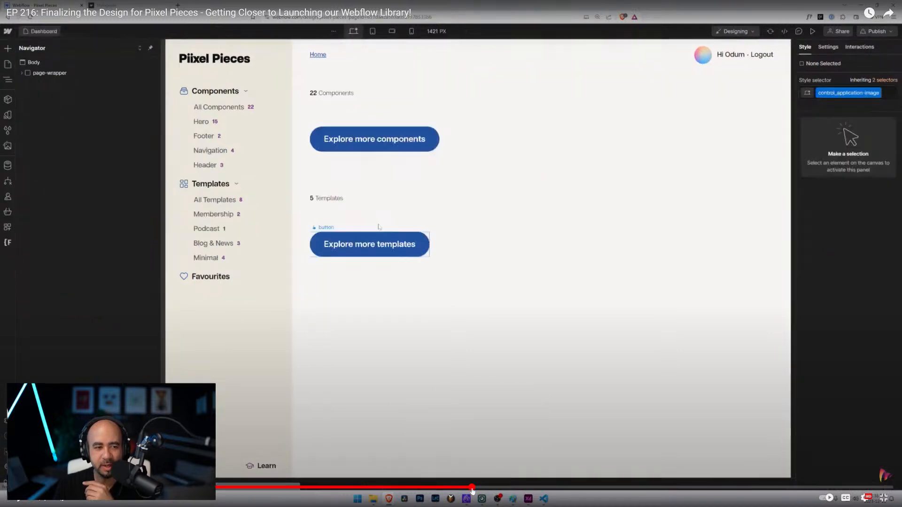
left_click(503, 490)
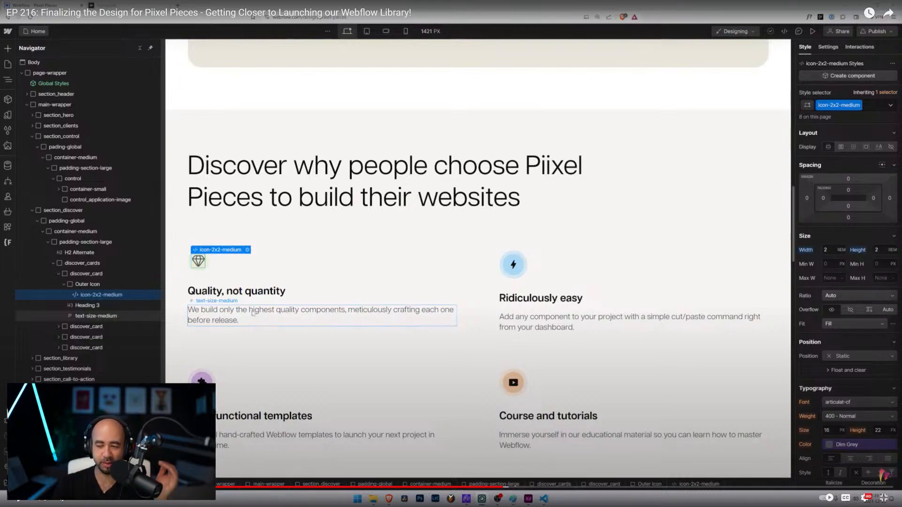
left_click(883, 498)
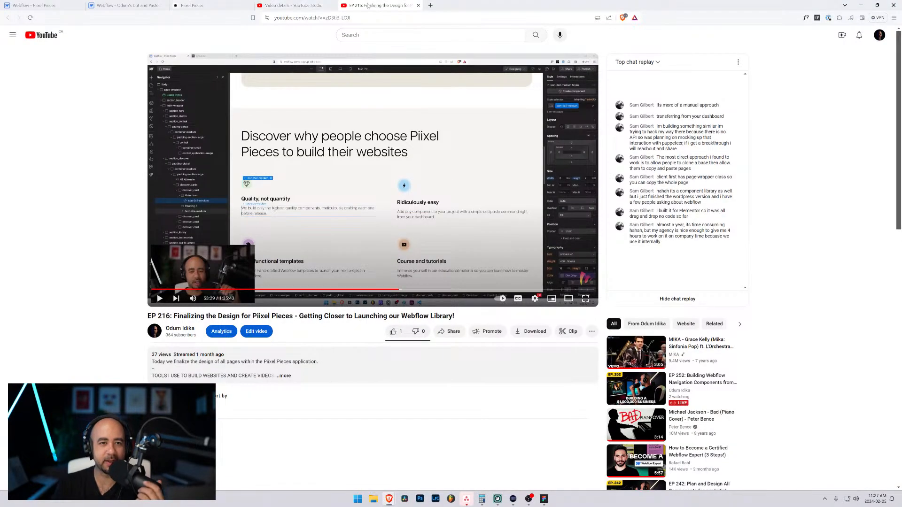
- Close the EP 216 video and YouTube Studio, then review the navigation variations in the Piixel Pieces Styleguide in Figma and return to the browser
left_click(418, 5)
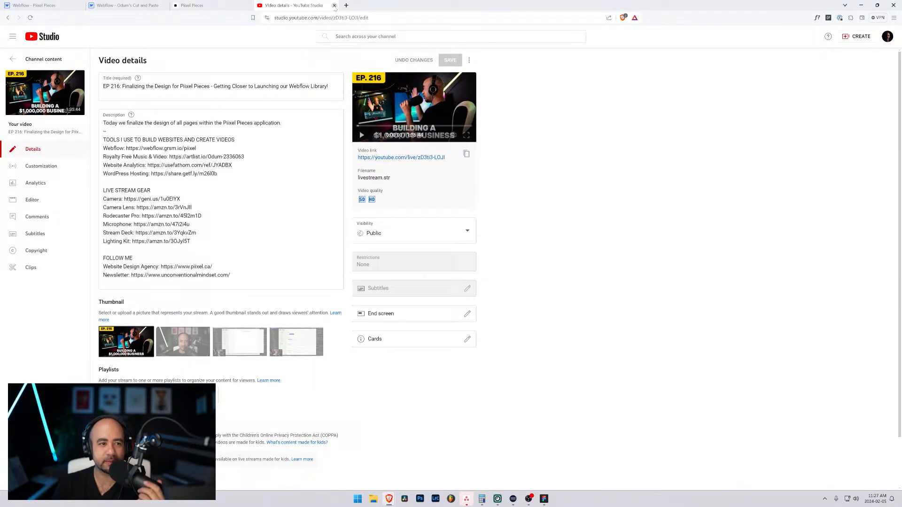
left_click(334, 5)
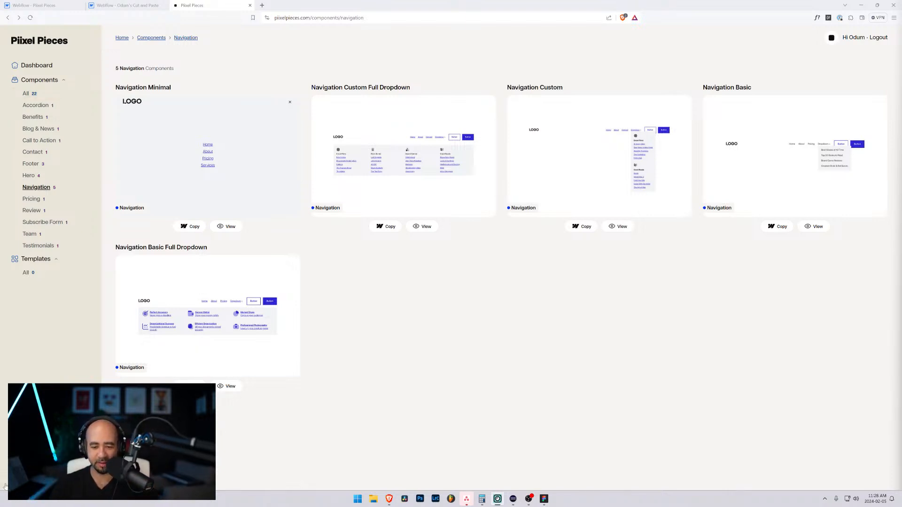
left_click(544, 499)
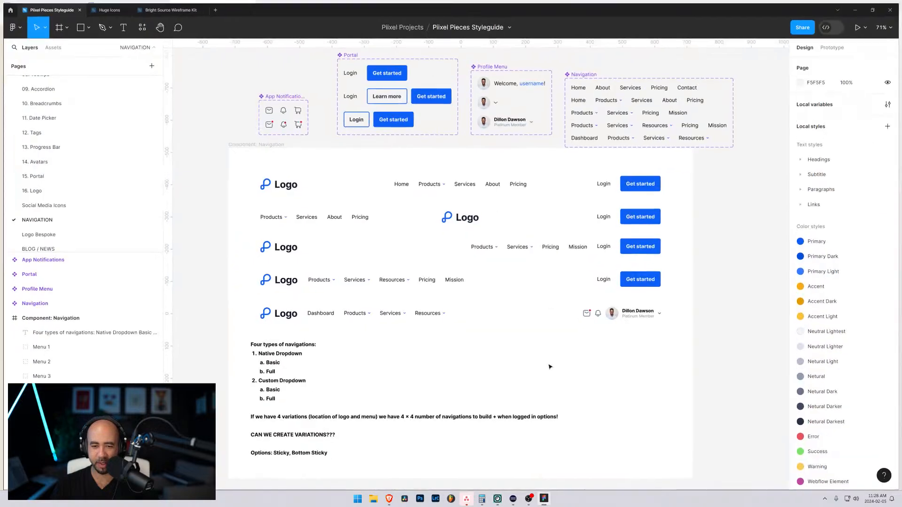
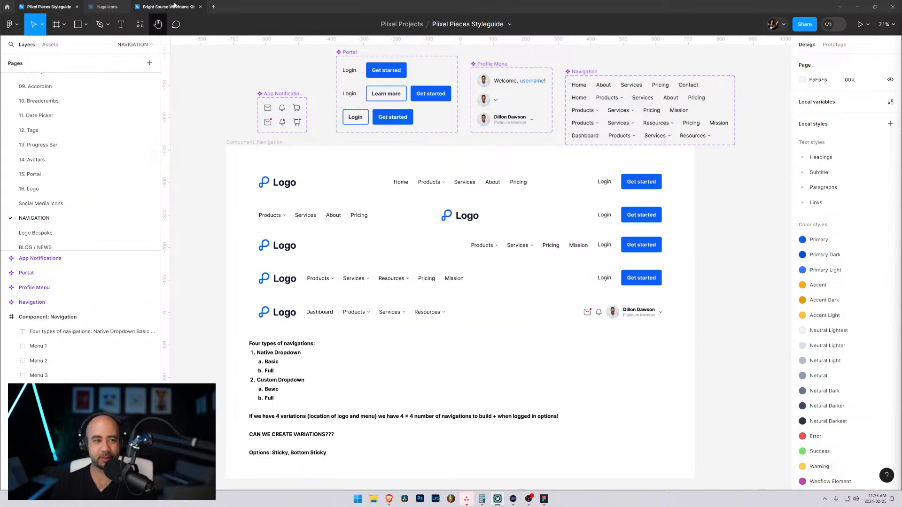
left_click(856, 8)
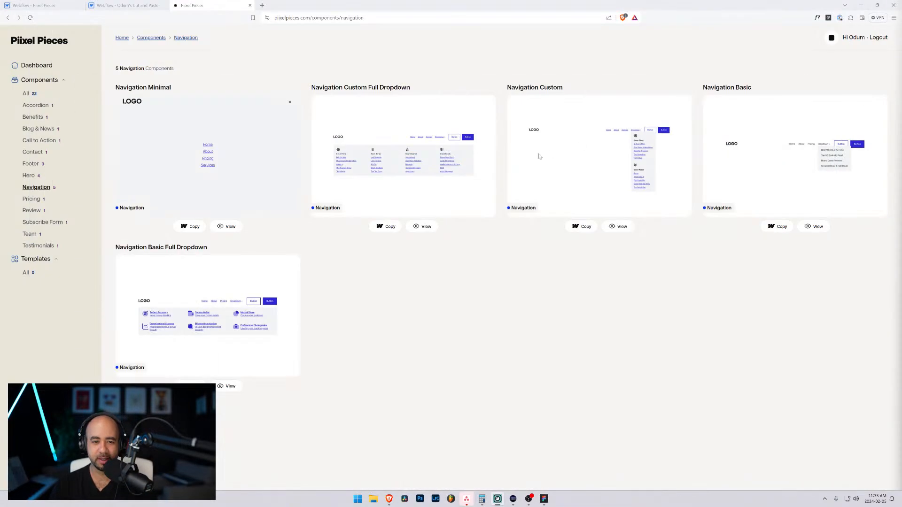
- Leave the Navigation Custom Full Dropdown preview in Webflow and compare its menu element with nav-custom-2_menu-container in the Cut and Paste project
key("ctrl+1")
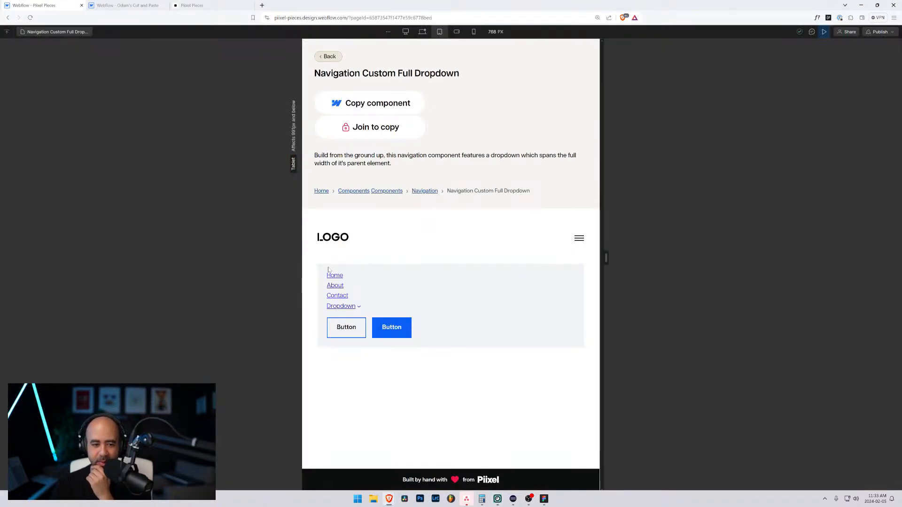
left_click(825, 32)
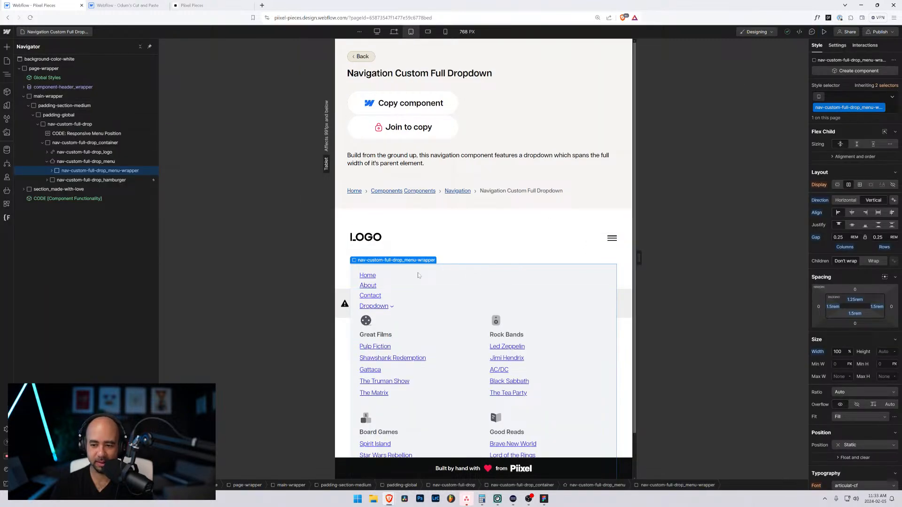
left_click(77, 161)
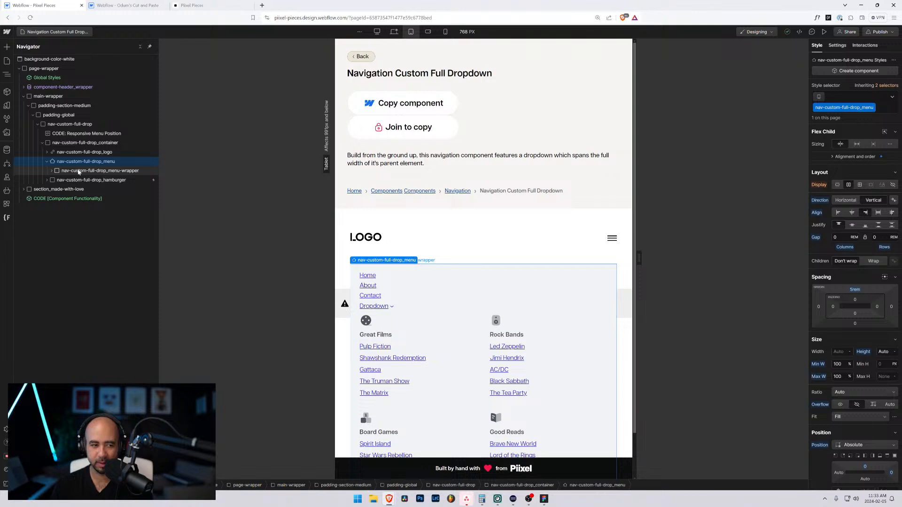
key("ctrl+Tab")
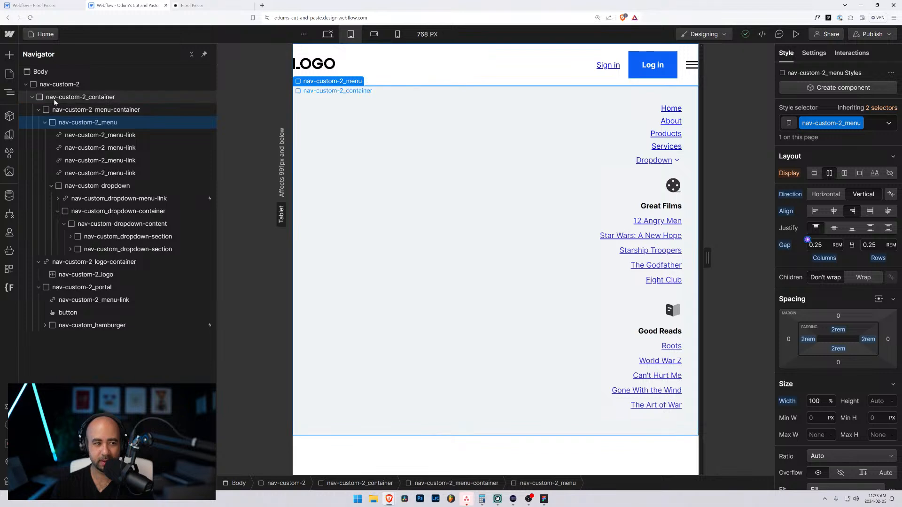
left_click(60, 110)
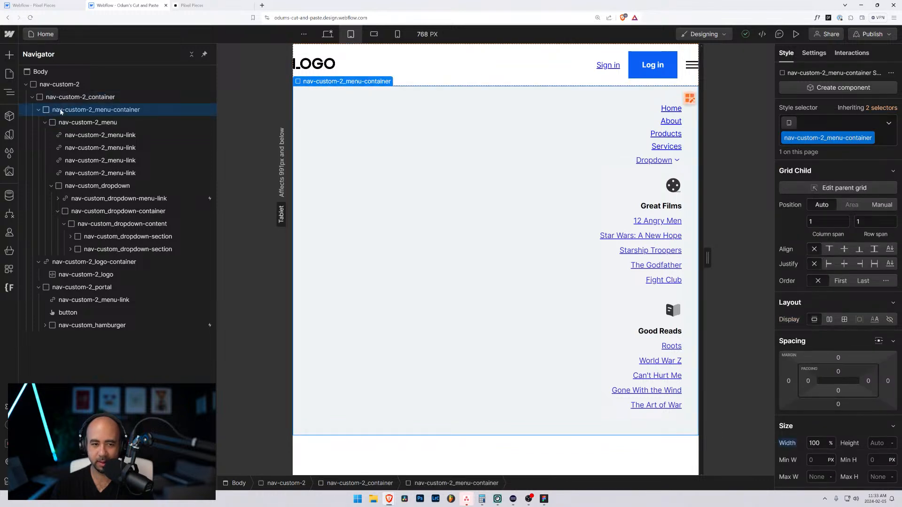
left_click(62, 120)
left_click(67, 115)
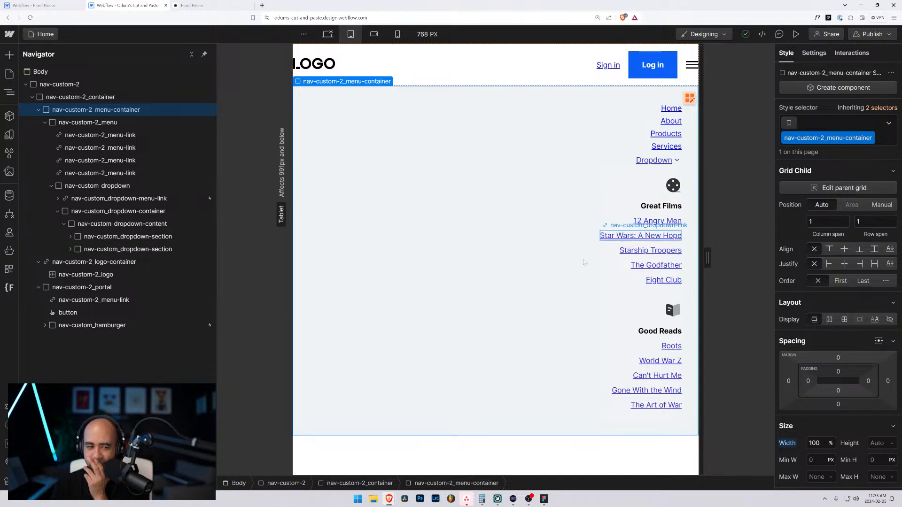
- Inspect the Size action of the Nav Custom Full Dropdown [OPEN] animation on nav-custom-full-drop_hamburger in the Piixel Pieces project
left_click(70, 6)
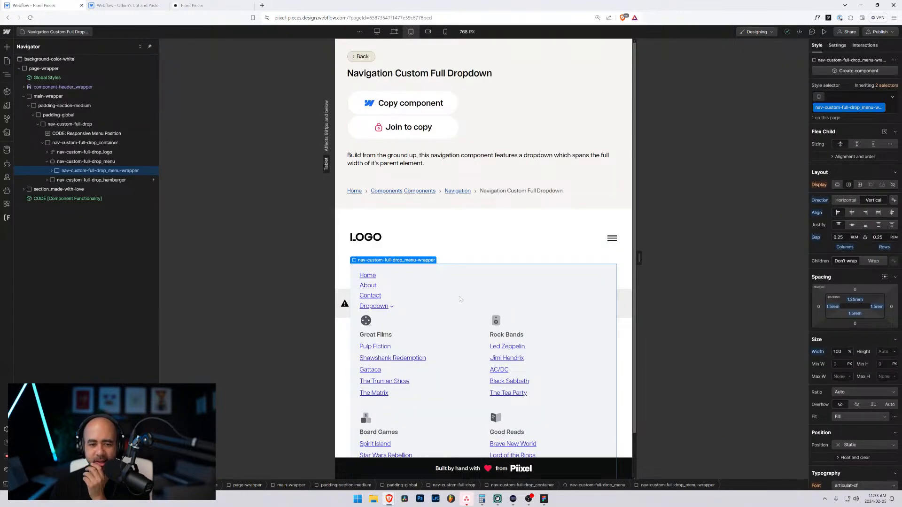
left_click(109, 181)
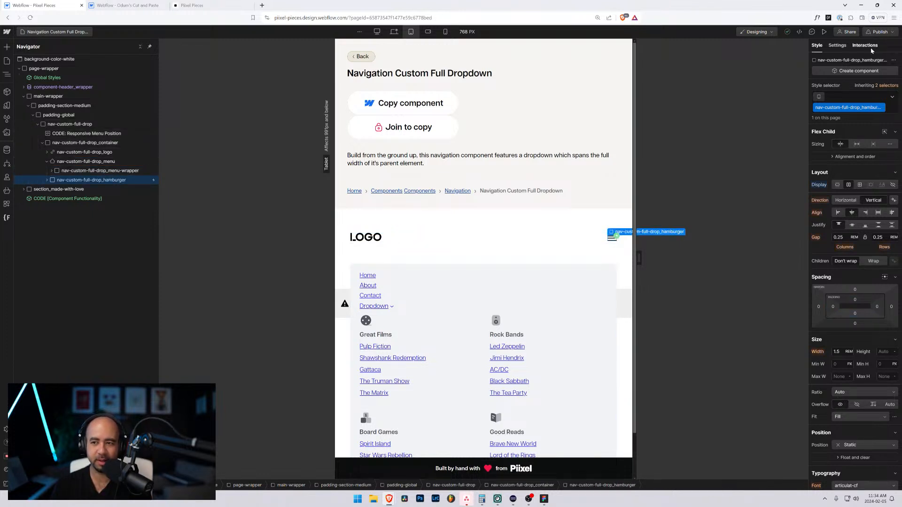
left_click(856, 47)
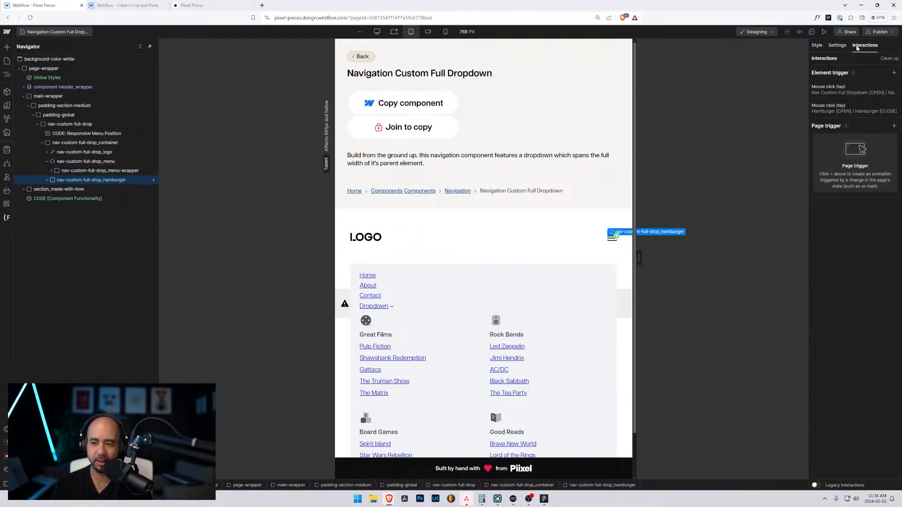
left_click(831, 93)
scroll(855, 282, "down", 1)
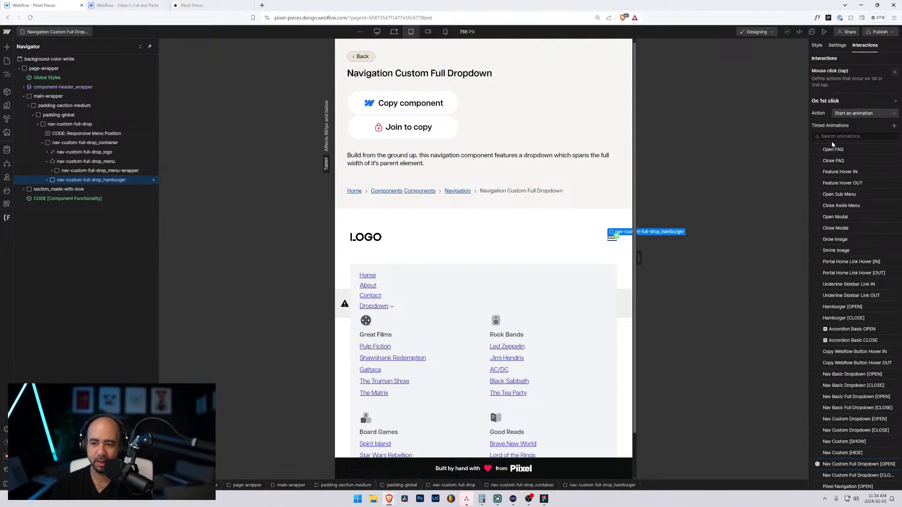
left_click(881, 464)
left_click(868, 87)
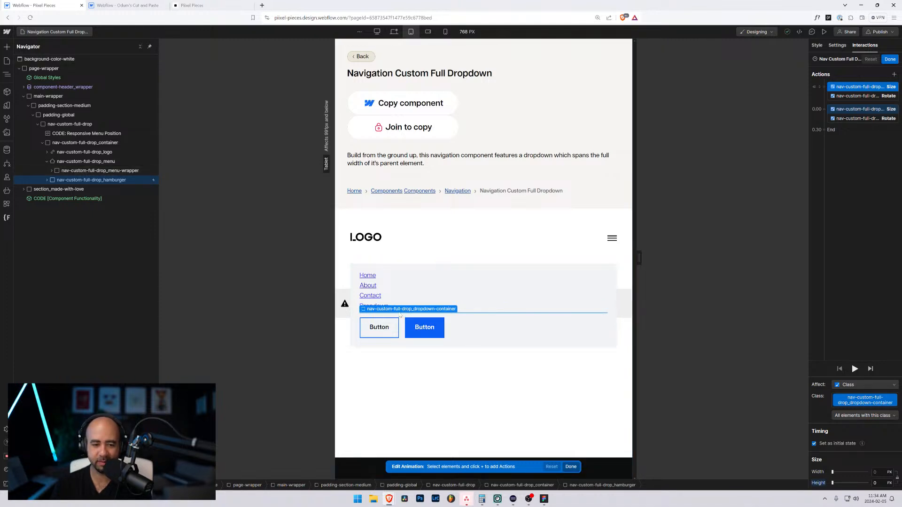
- Select nav-custom-full-drop_menu and compare it again with the tablet menu in the Cut and Paste project
left_click(66, 164)
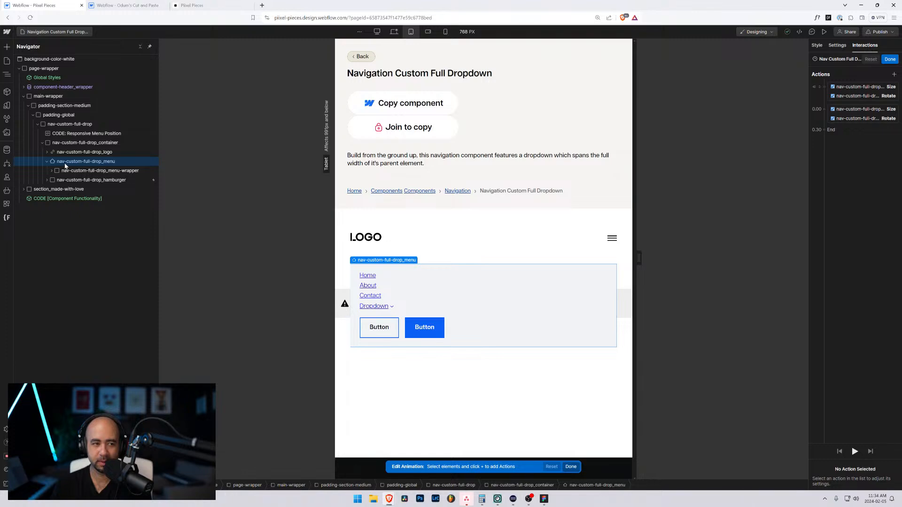
key("ctrl+shift+Tab")
key("ctrl+shift+Tab")
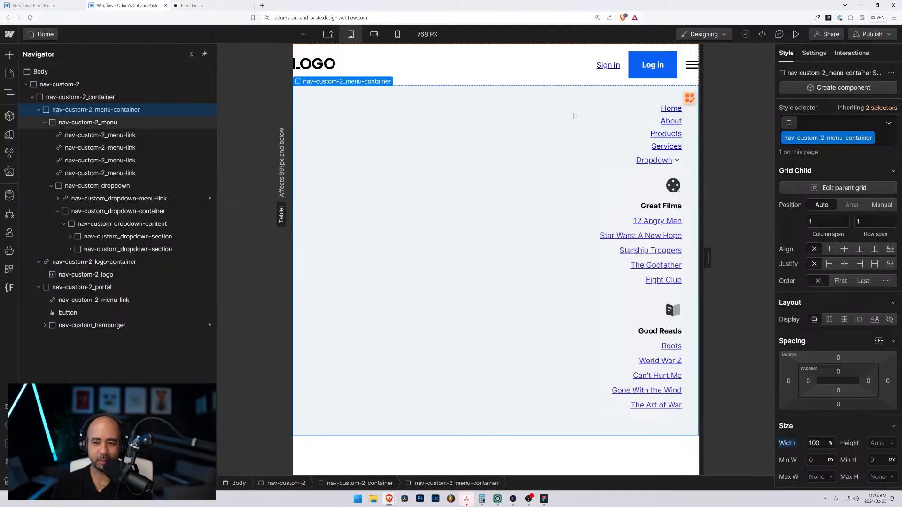
key("ctrl+Tab")
key("ctrl+Tab")
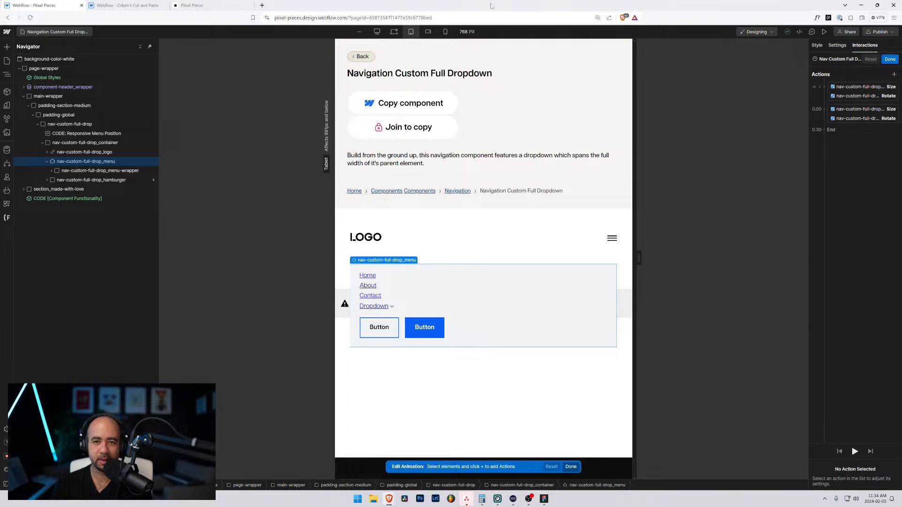
- Preview the Navigation Custom Full Dropdown page at tablet size and test its hamburger and Dropdown link by toggling each repeatedly
left_click(823, 32)
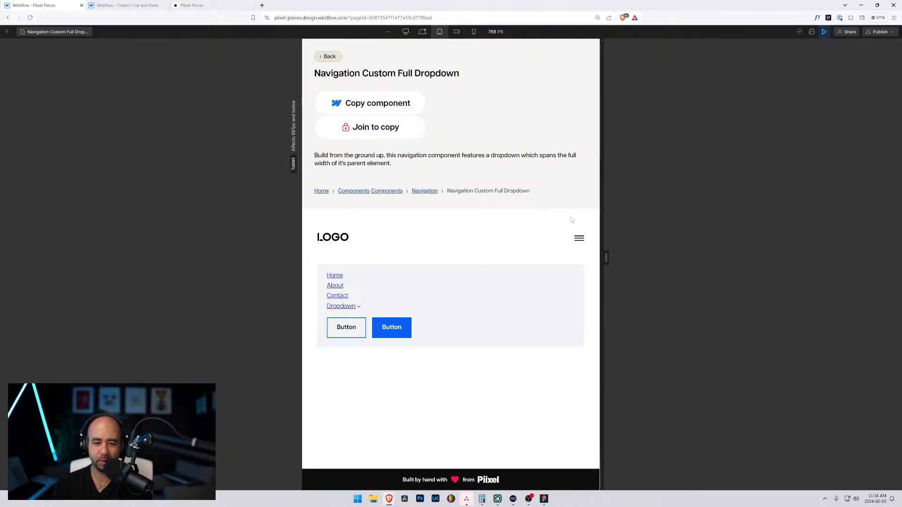
left_click(578, 239)
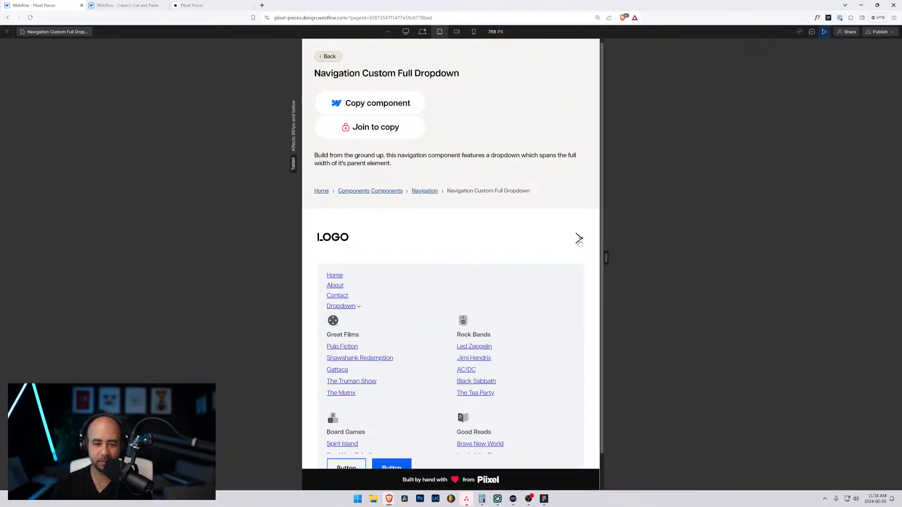
left_click(579, 238)
left_click(578, 238)
left_click(578, 238)
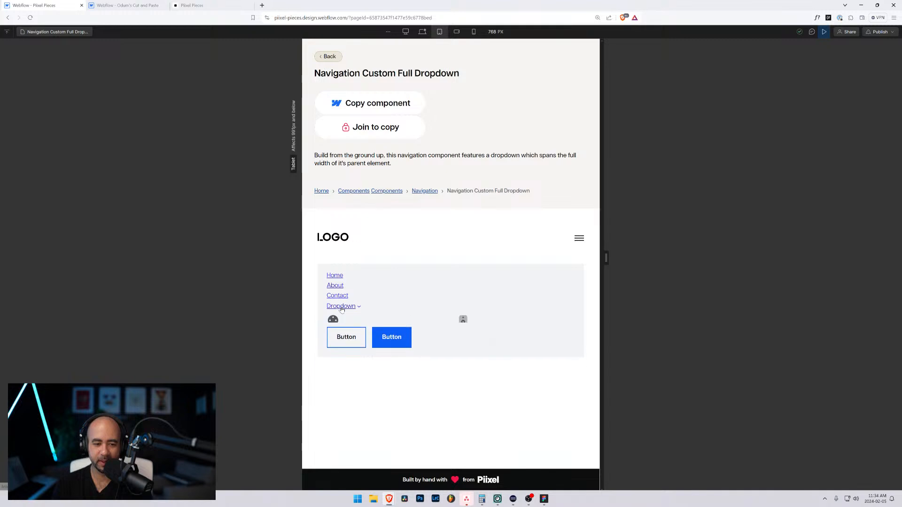
left_click(342, 307)
left_click(341, 307)
left_click(341, 307)
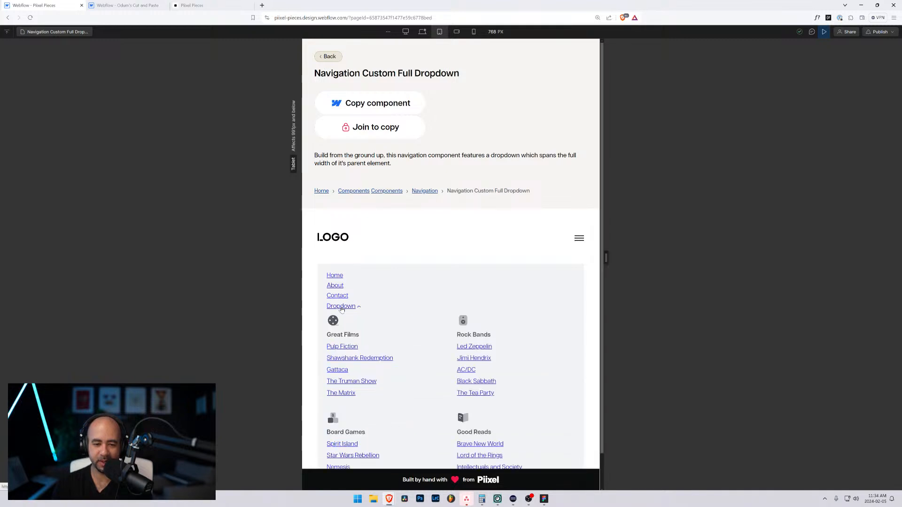
- Retest how the Dropdown link and hamburger respond to alternating toggles in the tablet preview, and return to the design view
left_click(341, 307)
left_click(339, 308)
left_click(338, 308)
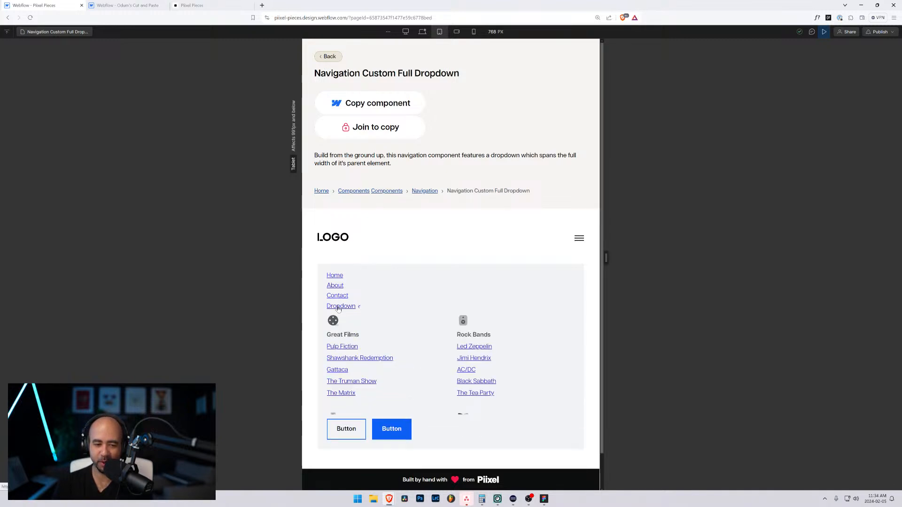
left_click(577, 238)
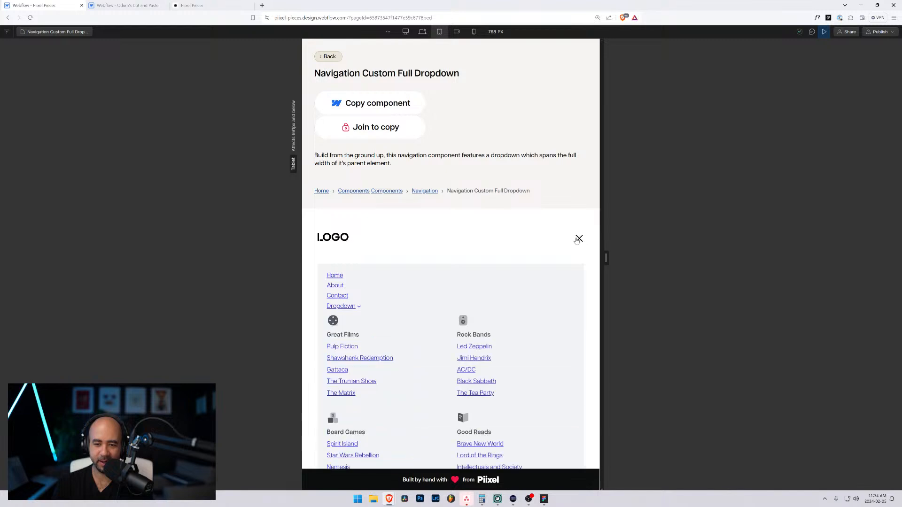
left_click(577, 238)
left_click(578, 238)
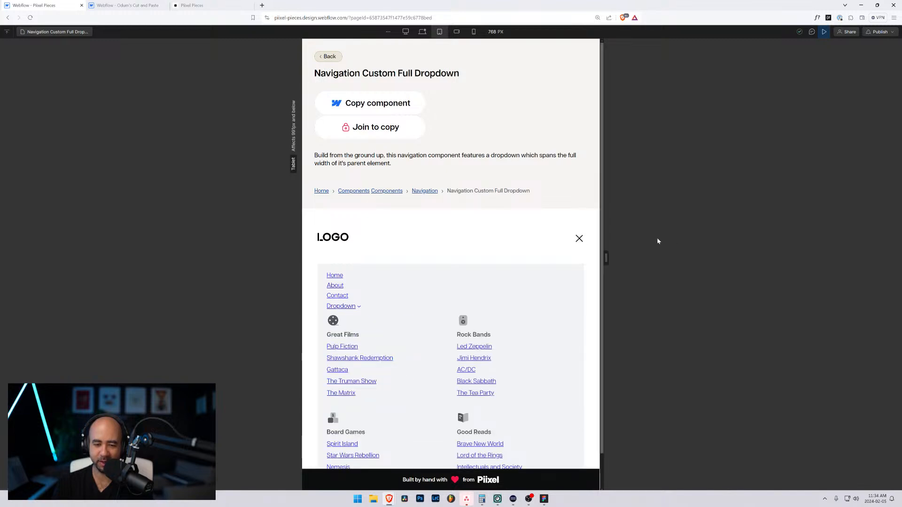
left_click(578, 239)
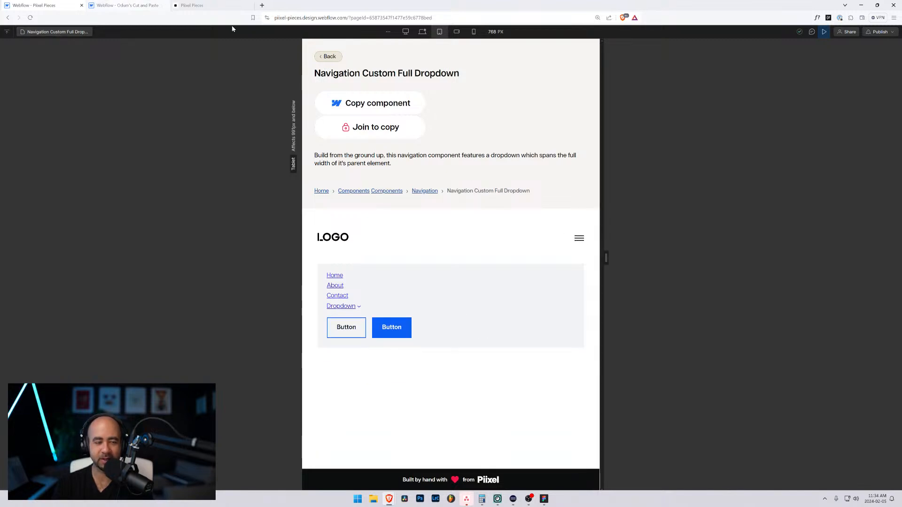
left_click(824, 31)
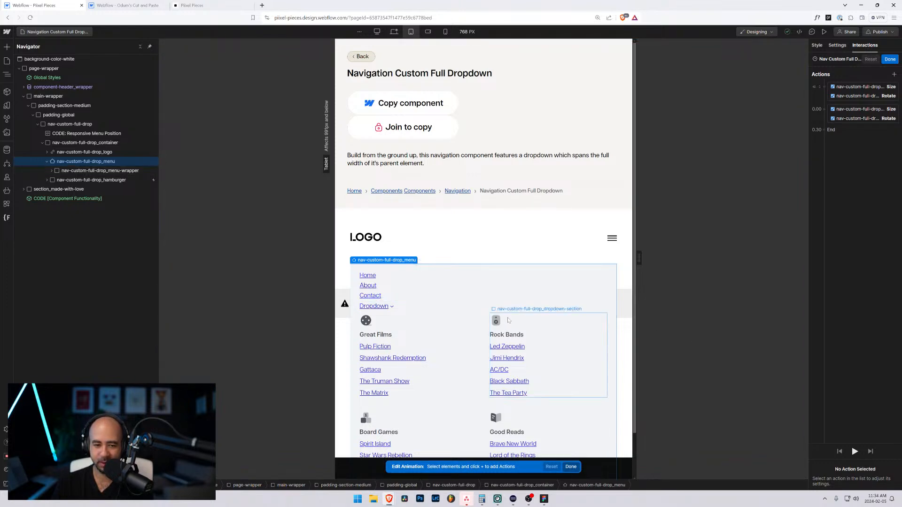
- Expand nav-custom-full-drop_menu-wrapper, select its dropdown menu link, and leave the Nav Custom Full Dropdown [OPEN] animation editor
left_click(117, 180)
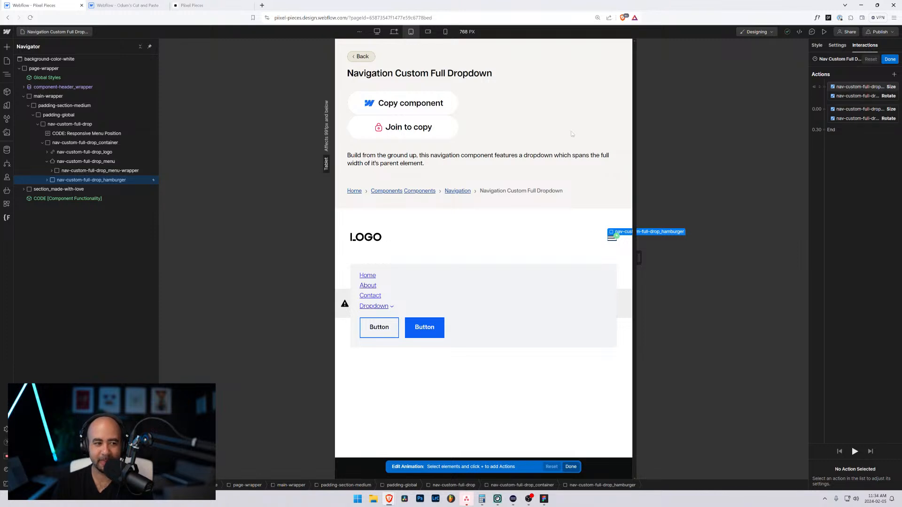
left_click(52, 170)
left_click(51, 171)
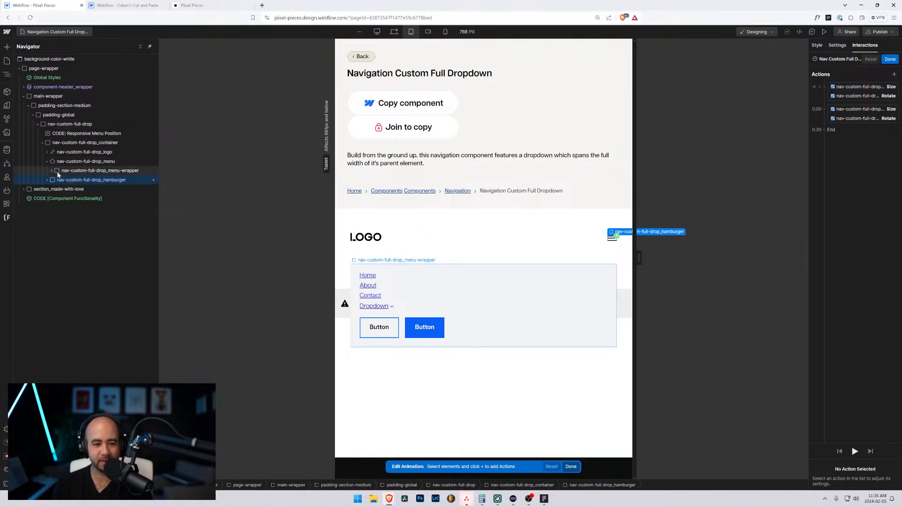
left_click(366, 296)
left_click(110, 220)
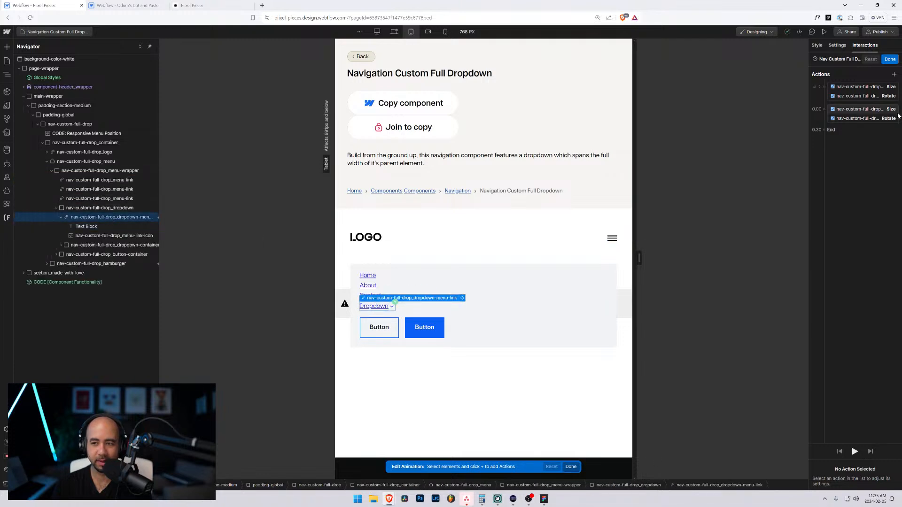
left_click(890, 58)
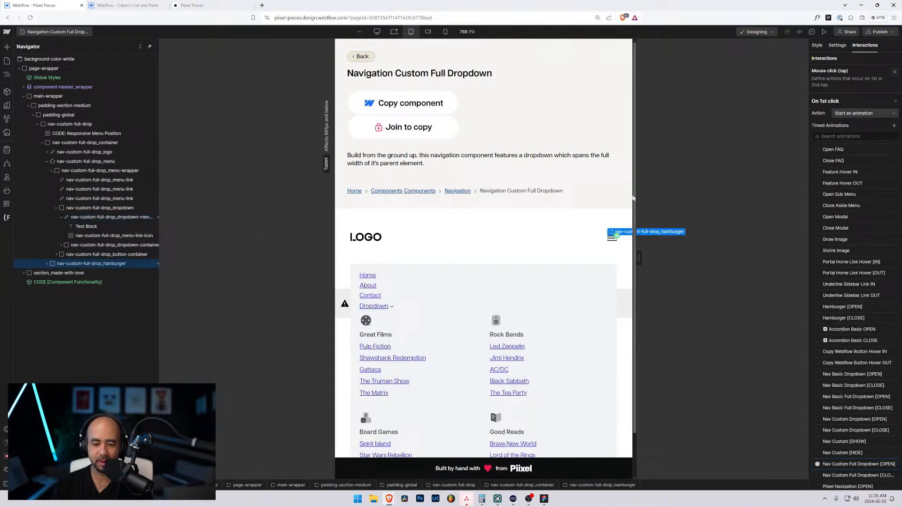
- Compare the click triggers on the dropdown menu link and nav-custom-full-drop_hamburger, and review the hamburger's 1st click animation choices
left_click(129, 218)
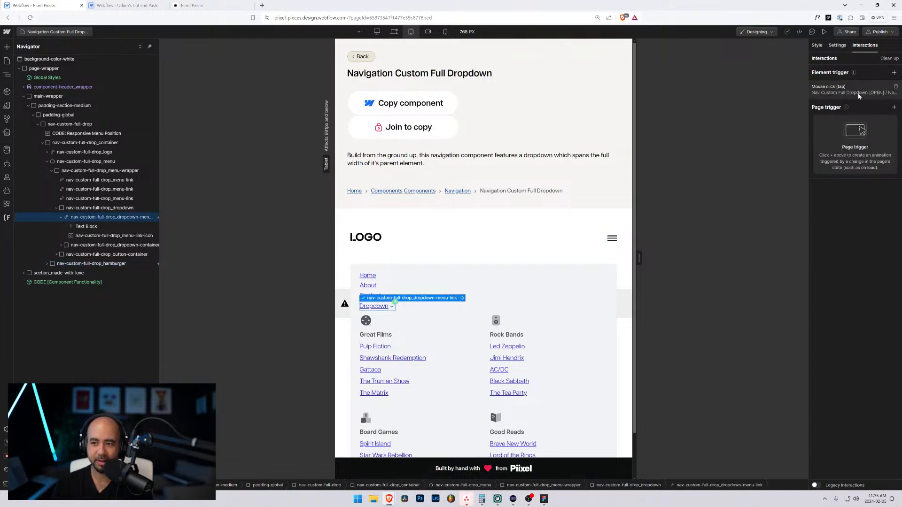
left_click(113, 265)
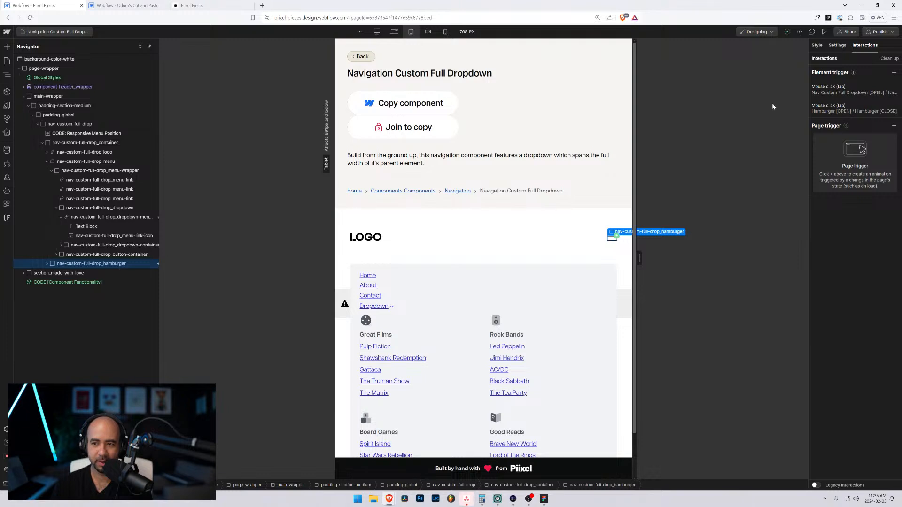
left_click(859, 92)
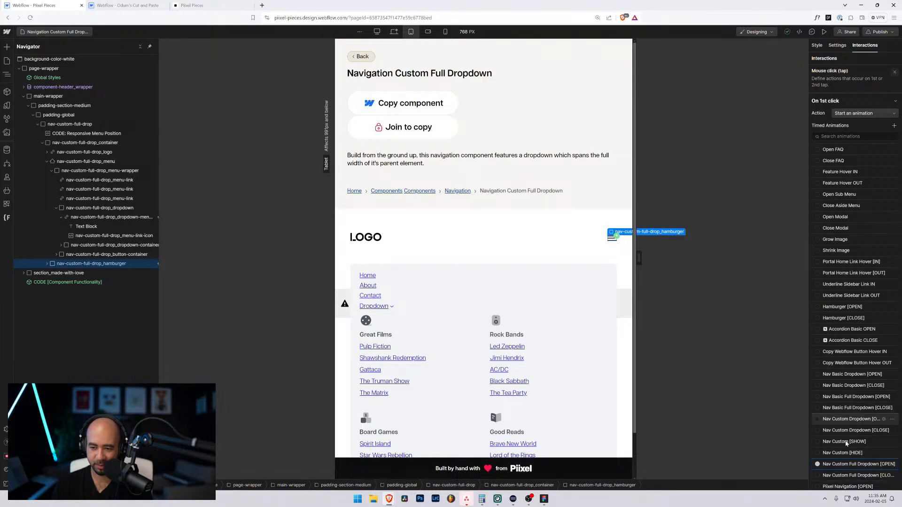
scroll(841, 468, "down", 2)
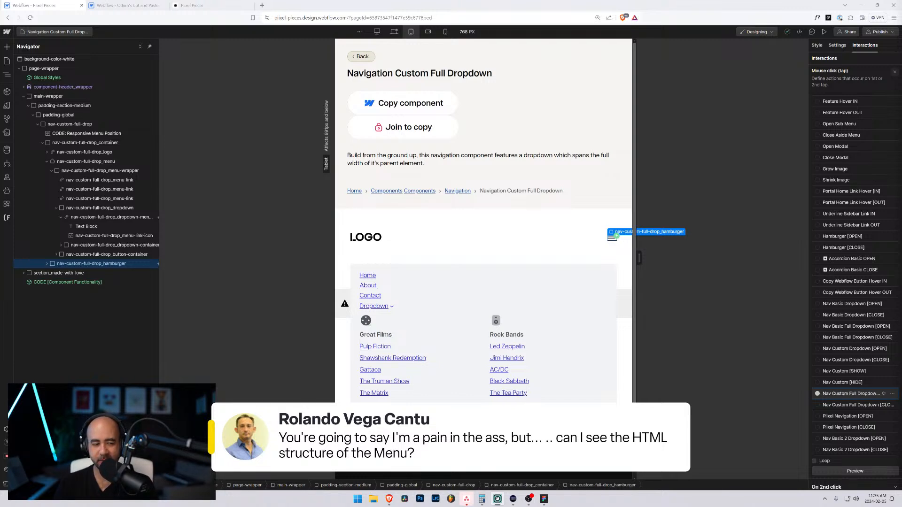
- Select nav-custom-full-drop_menu-wrapper to show the menu structure, and view the Navigation Custom Full Dropdown component on the live Piixel Pieces site
left_click(375, 277)
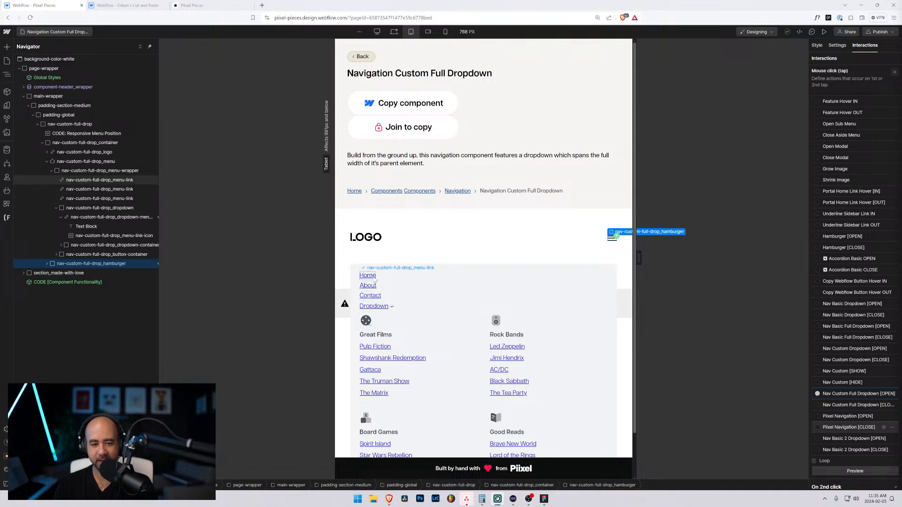
left_click(479, 271)
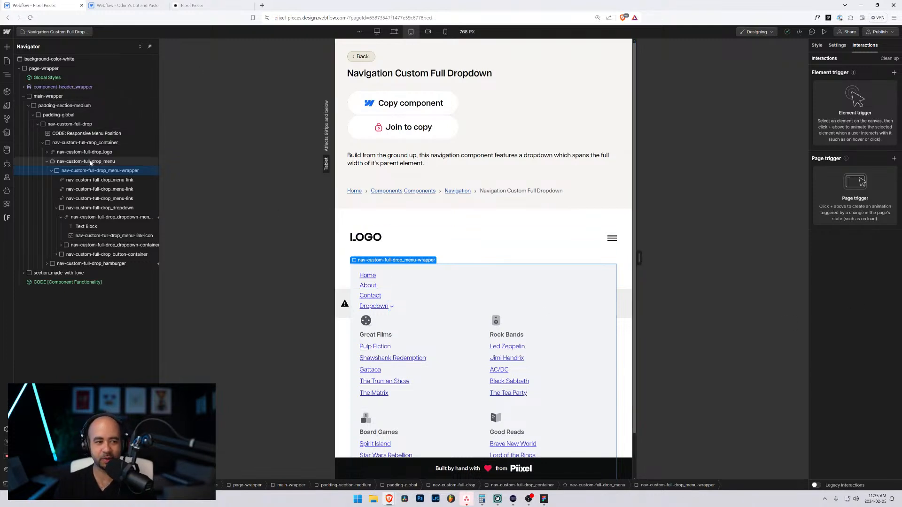
left_click(198, 5)
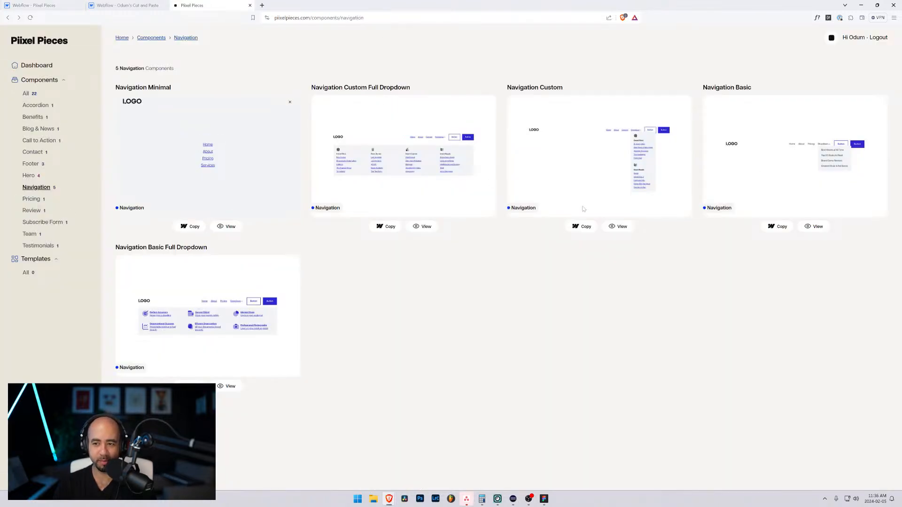
left_click(381, 228)
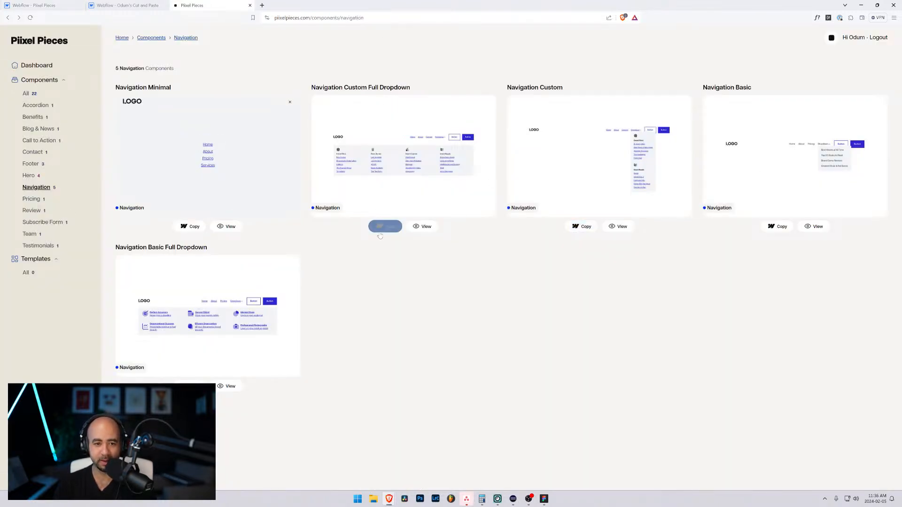
left_click(424, 228)
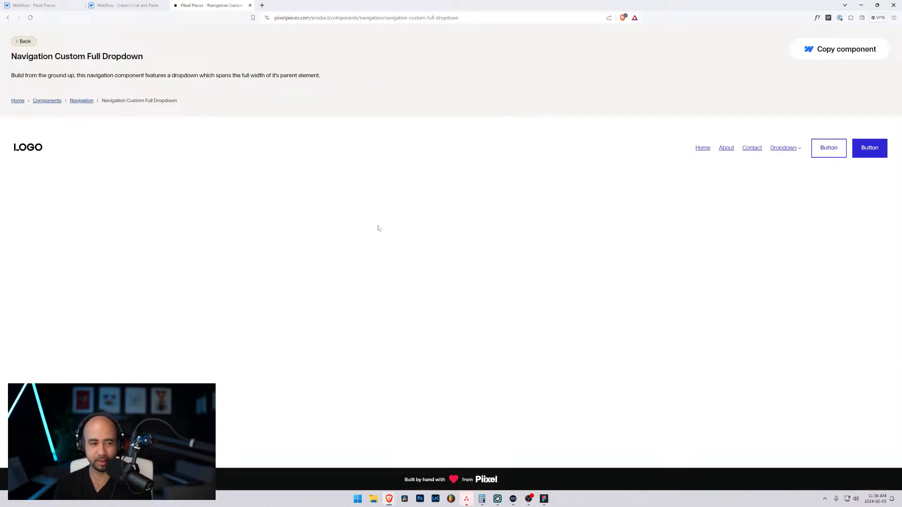
- Inspect the live navigation's HTML in the developer tools, expanding nav-custom-full-drop_container down to its menu-wrapper, and return to Webflow
key("ctrl+shift+i")
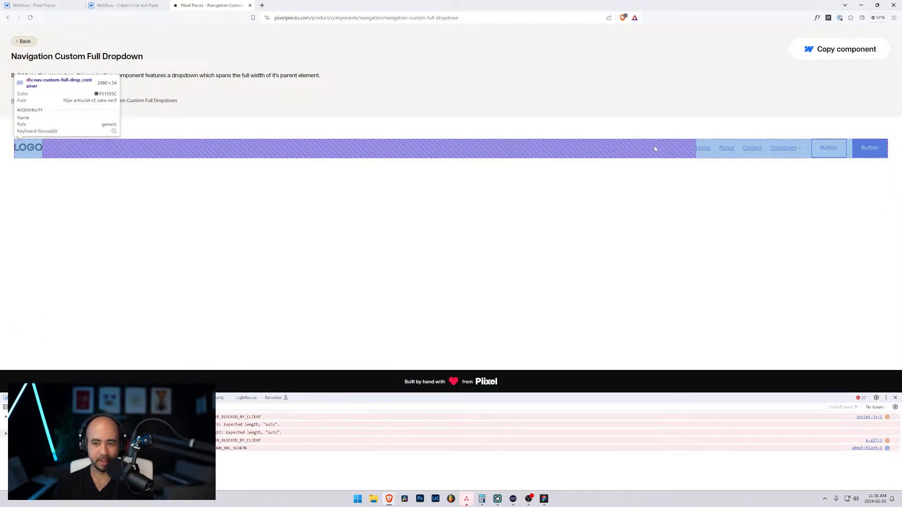
left_click(653, 148)
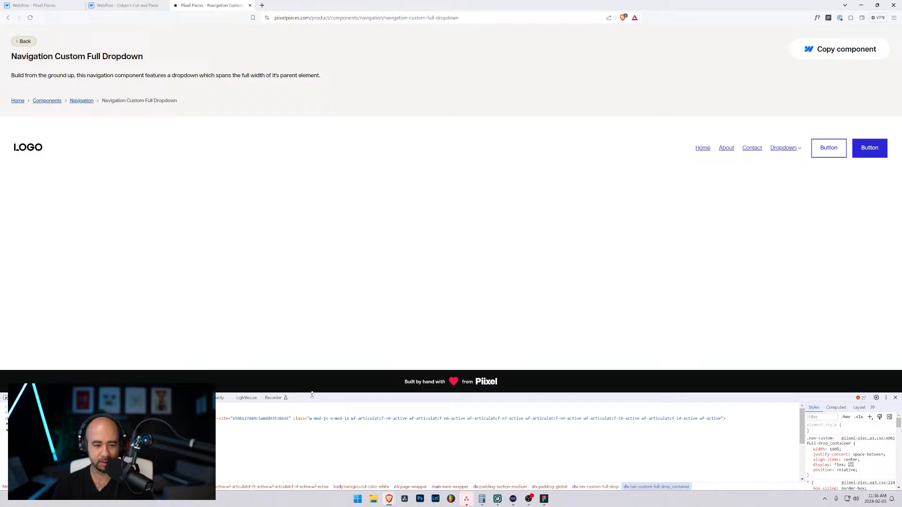
left_click_drag(312, 394, 312, 195)
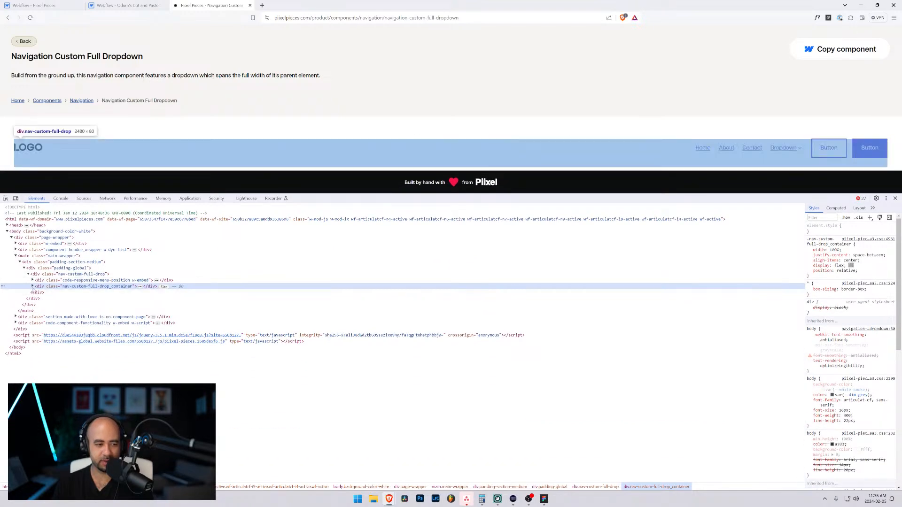
left_click(33, 285)
left_click(37, 298)
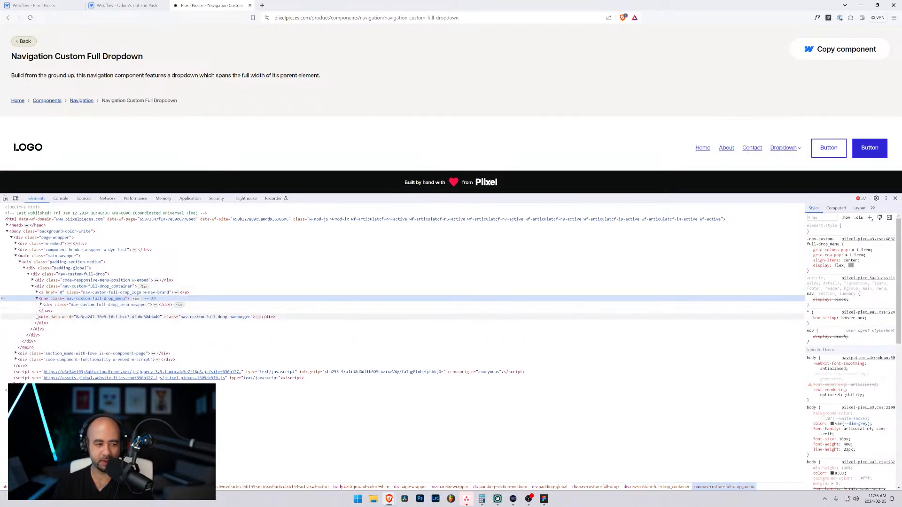
left_click(41, 304)
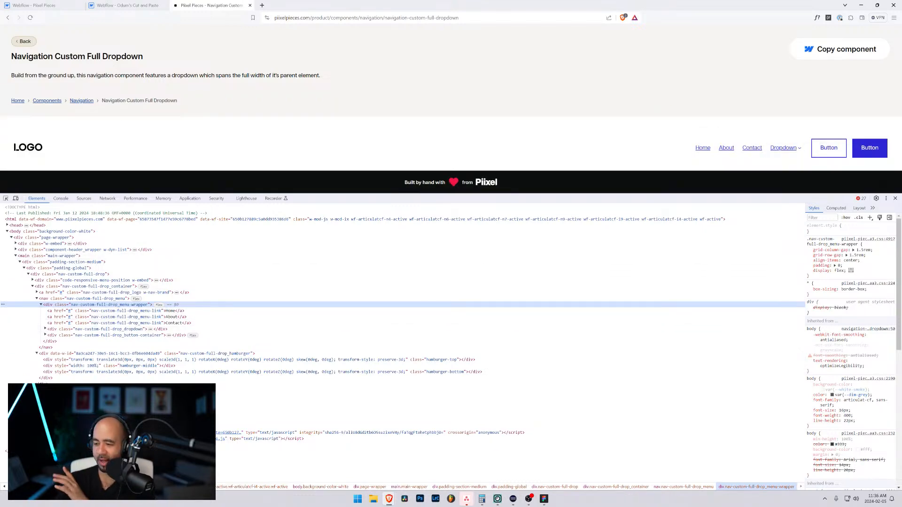
left_click(61, 5)
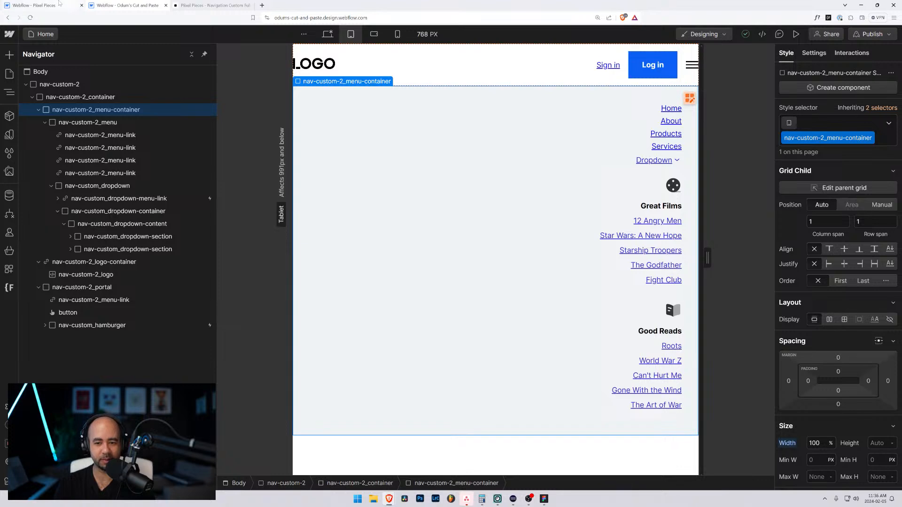